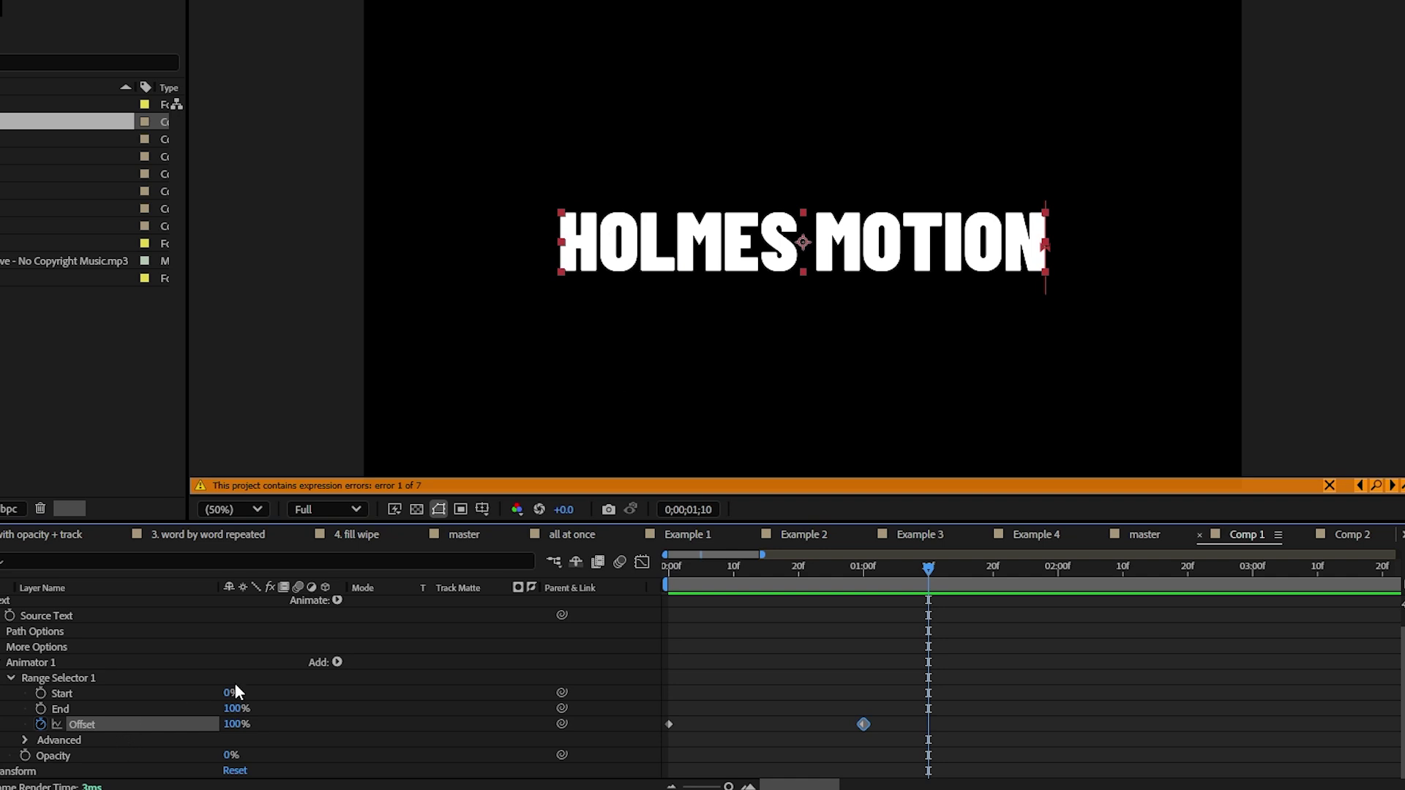
- Add a Position property to the text animator and keyframe a position change from the start to 1 second
{"action": "left_click", "coordinate": [336, 662]}
{"action": "mouse_move", "coordinate": [344, 669]}
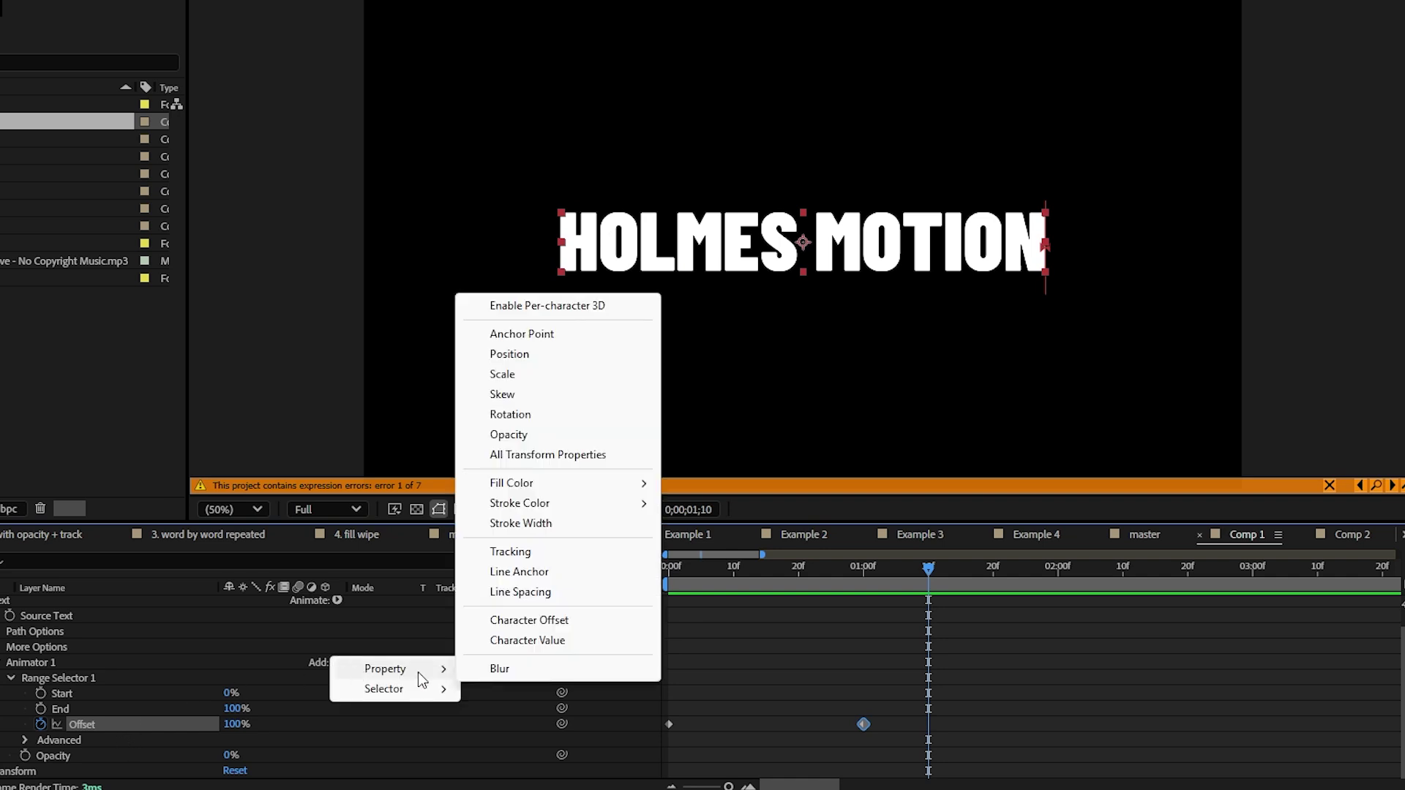
{"action": "left_click", "coordinate": [509, 353]}
{"action": "key", "text": "Home"}
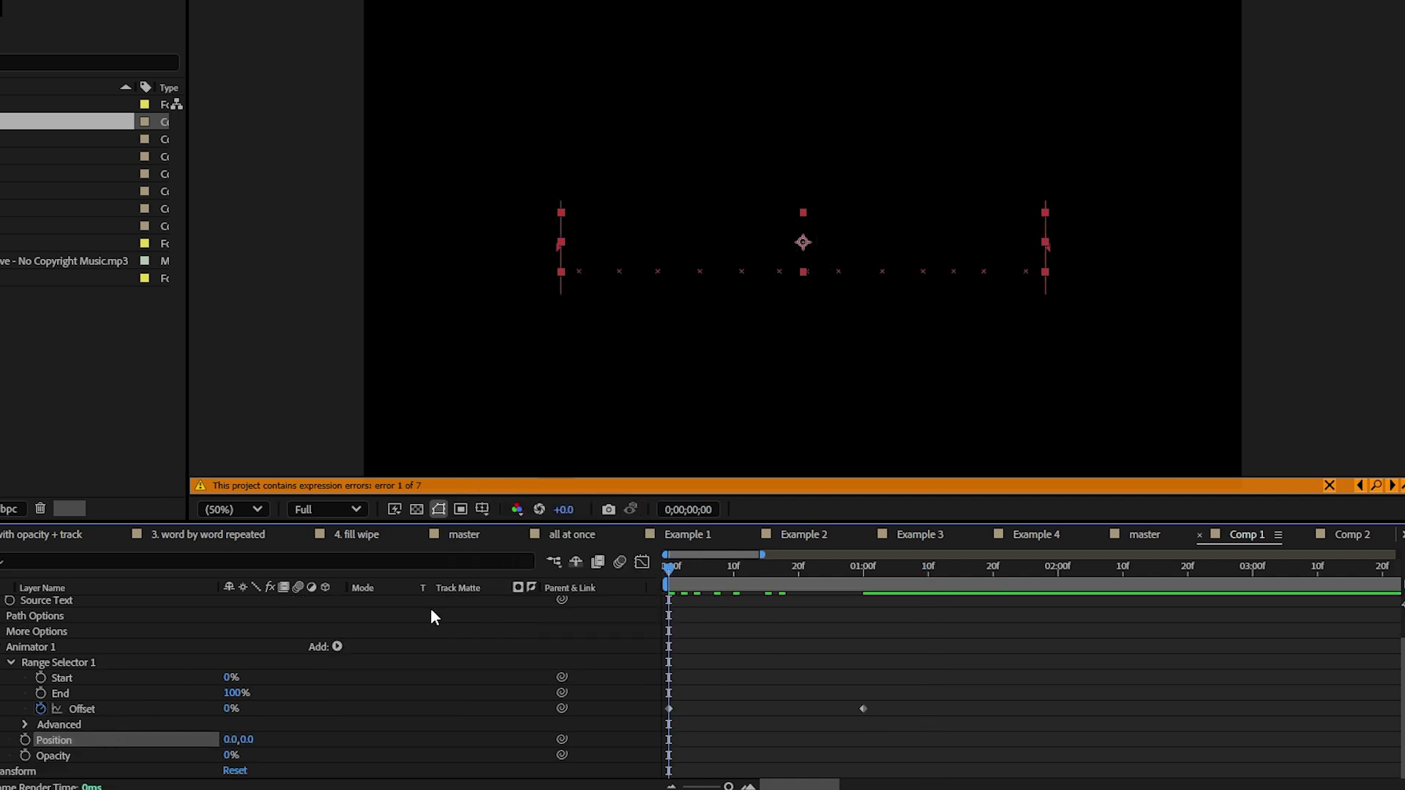
{"action": "left_click", "coordinate": [25, 739]}
{"action": "left_click", "coordinate": [863, 565]}
{"action": "left_click_drag", "start_coordinate": [239, 740], "coordinate": [322, 739]}
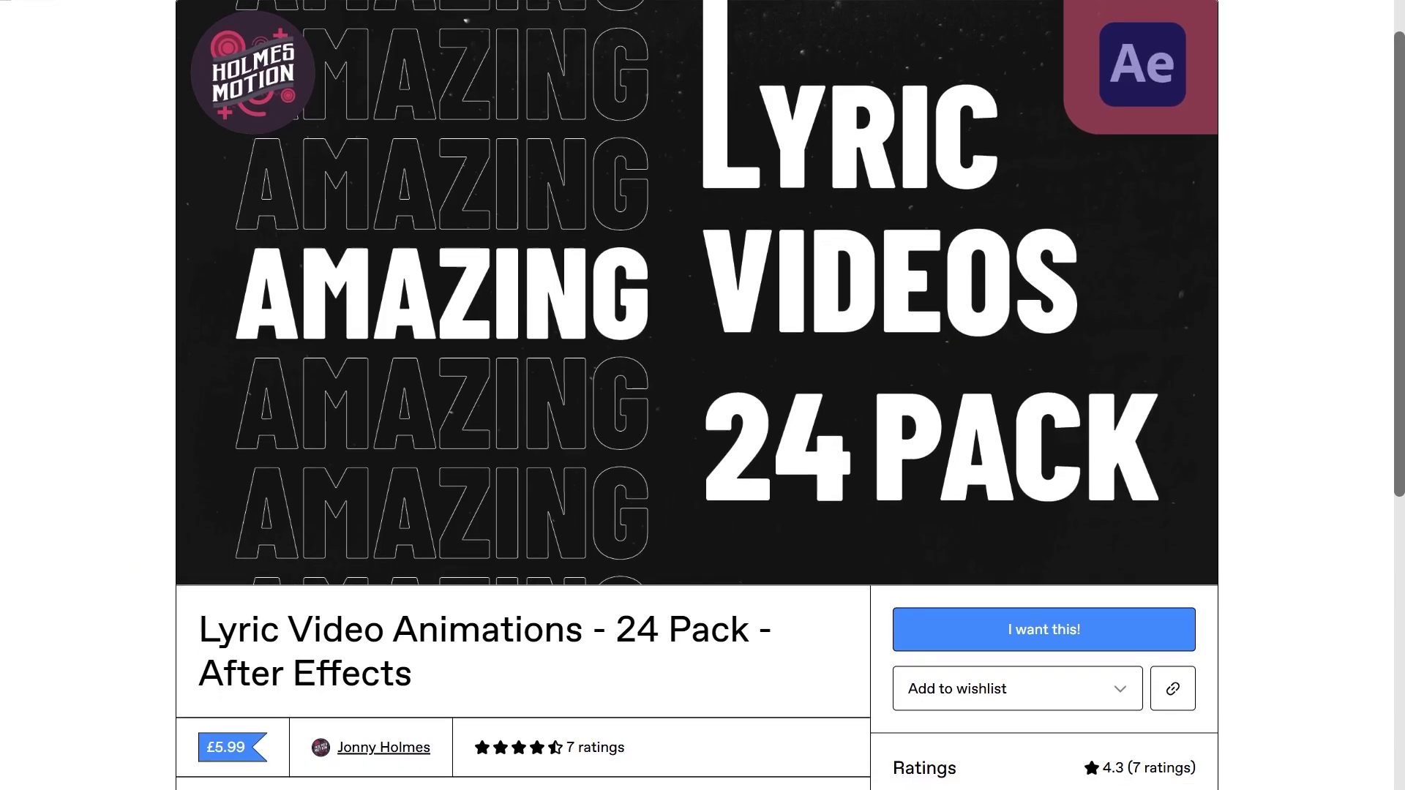
- Review the Lyric Video Animations 24 Pack product page and the lyric video project files post
{"action": "scroll", "coordinate": [703, 395], "scroll_direction": "down", "scroll_amount": 2}
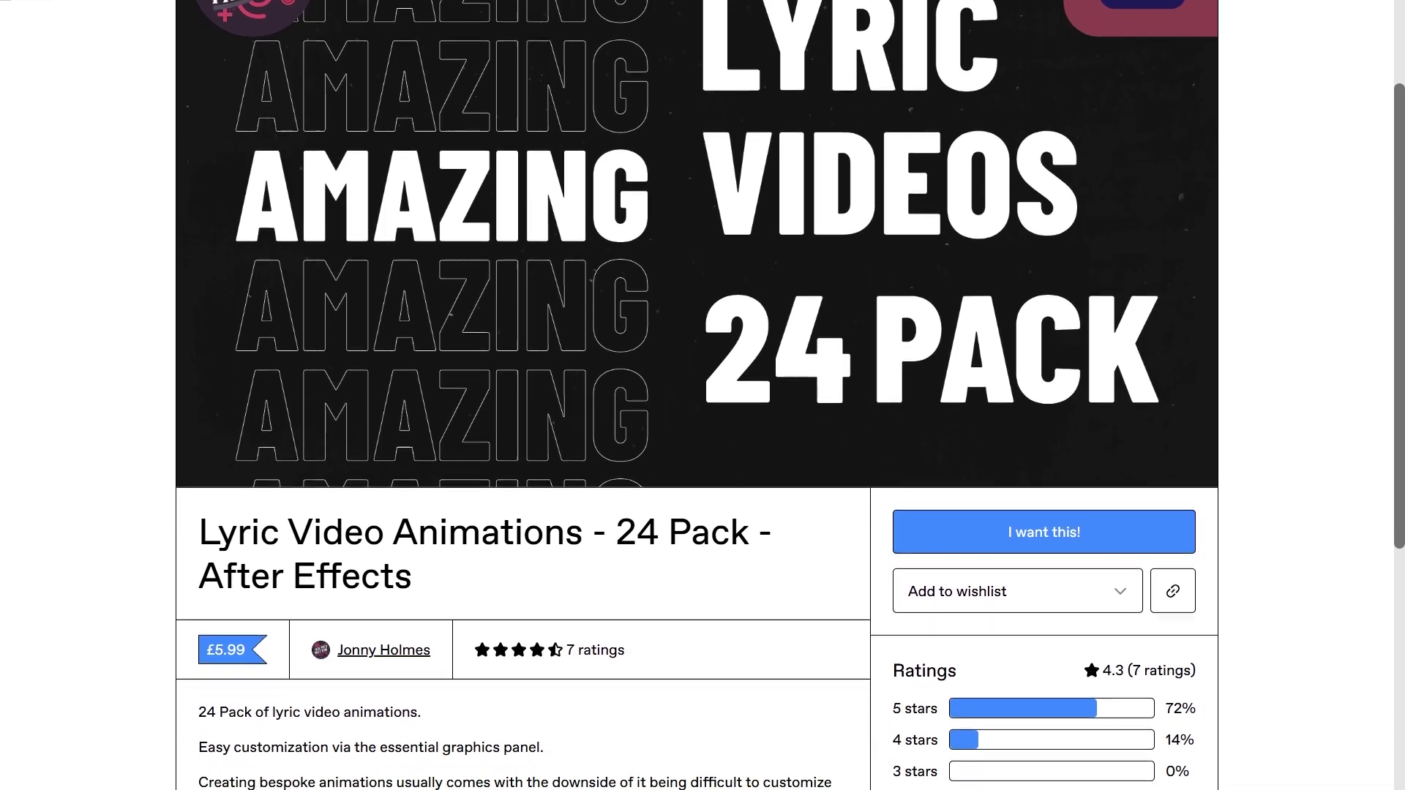
{"action": "scroll", "coordinate": [702, 395], "scroll_direction": "down", "scroll_amount": 3}
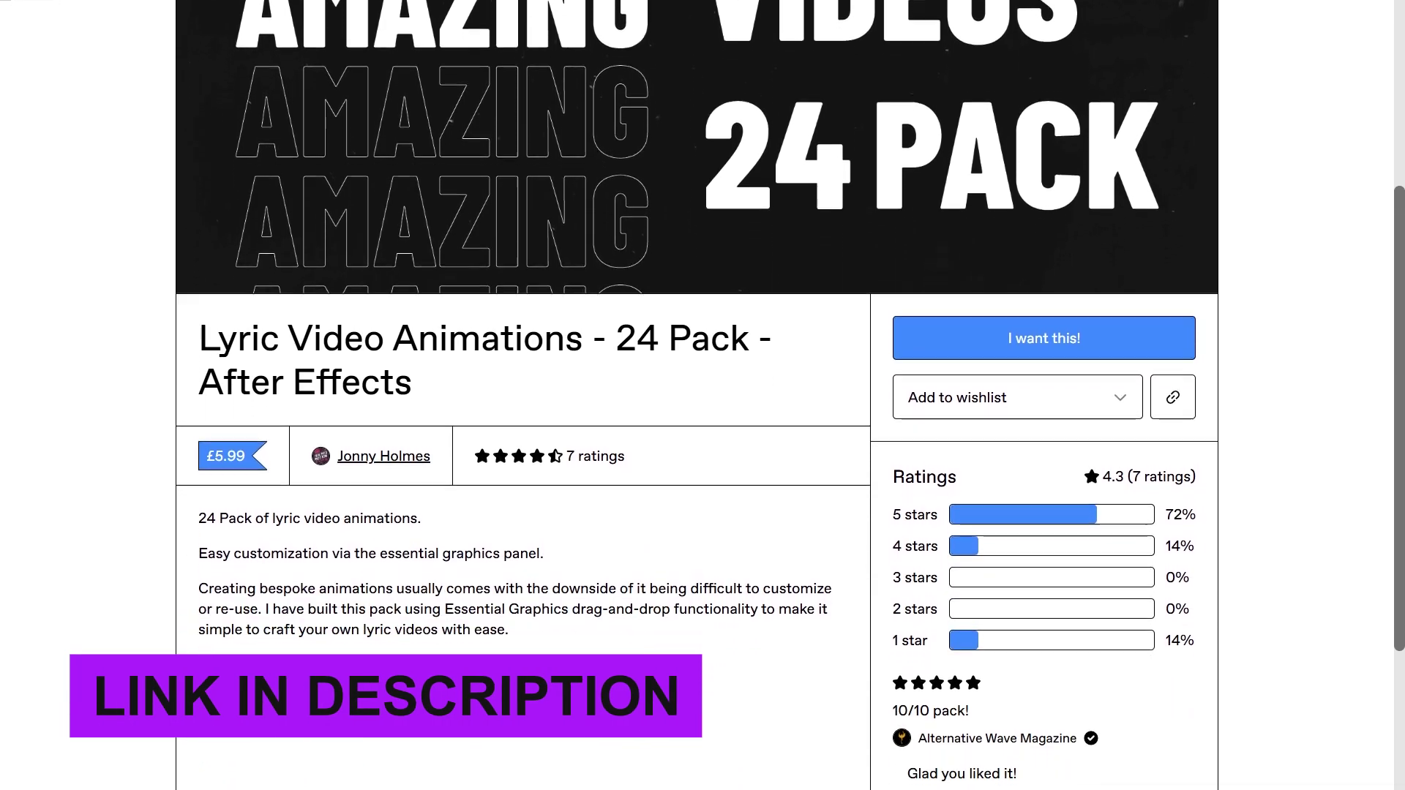
{"action": "scroll", "coordinate": [702, 395], "scroll_direction": "down", "scroll_amount": 3}
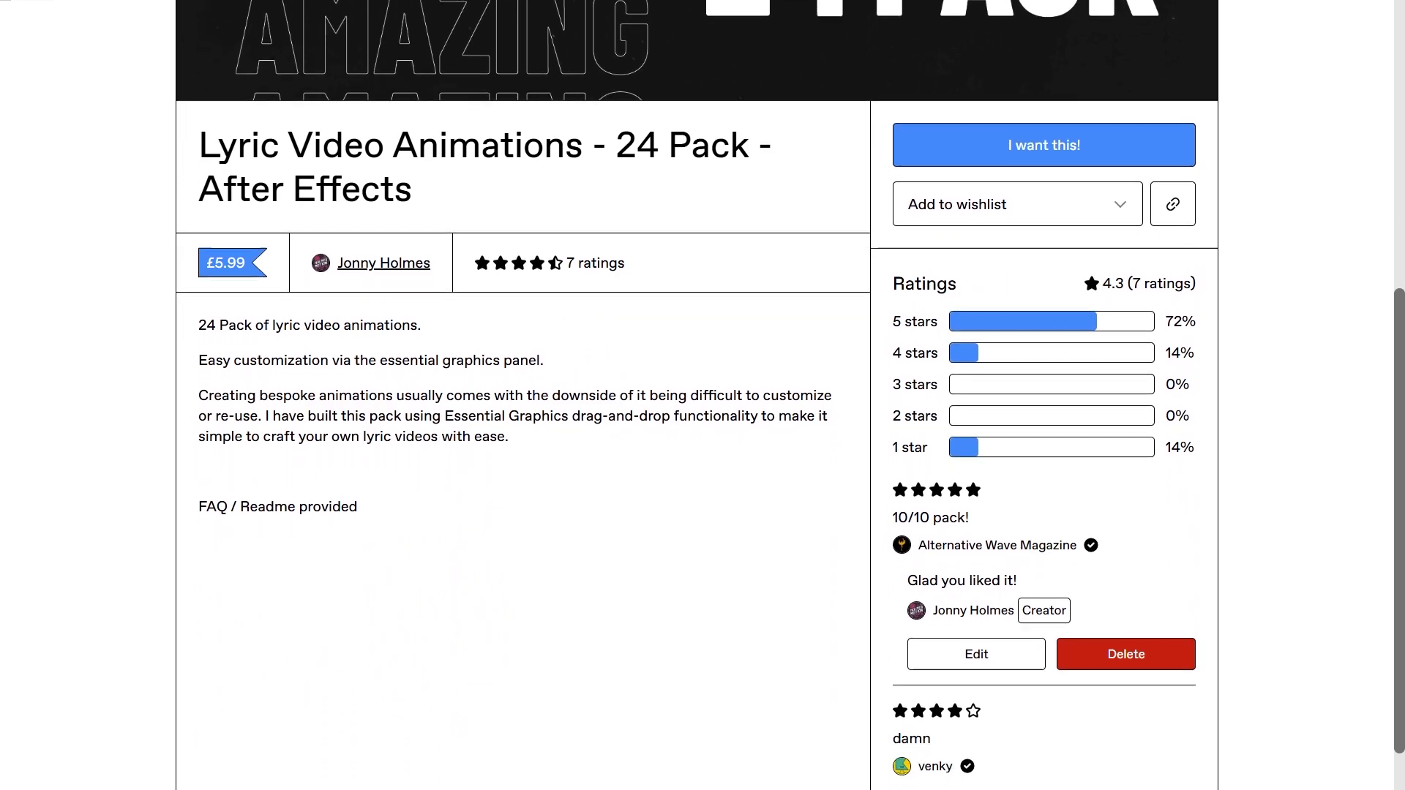
{"action": "scroll", "coordinate": [703, 395], "scroll_direction": "down", "scroll_amount": 3}
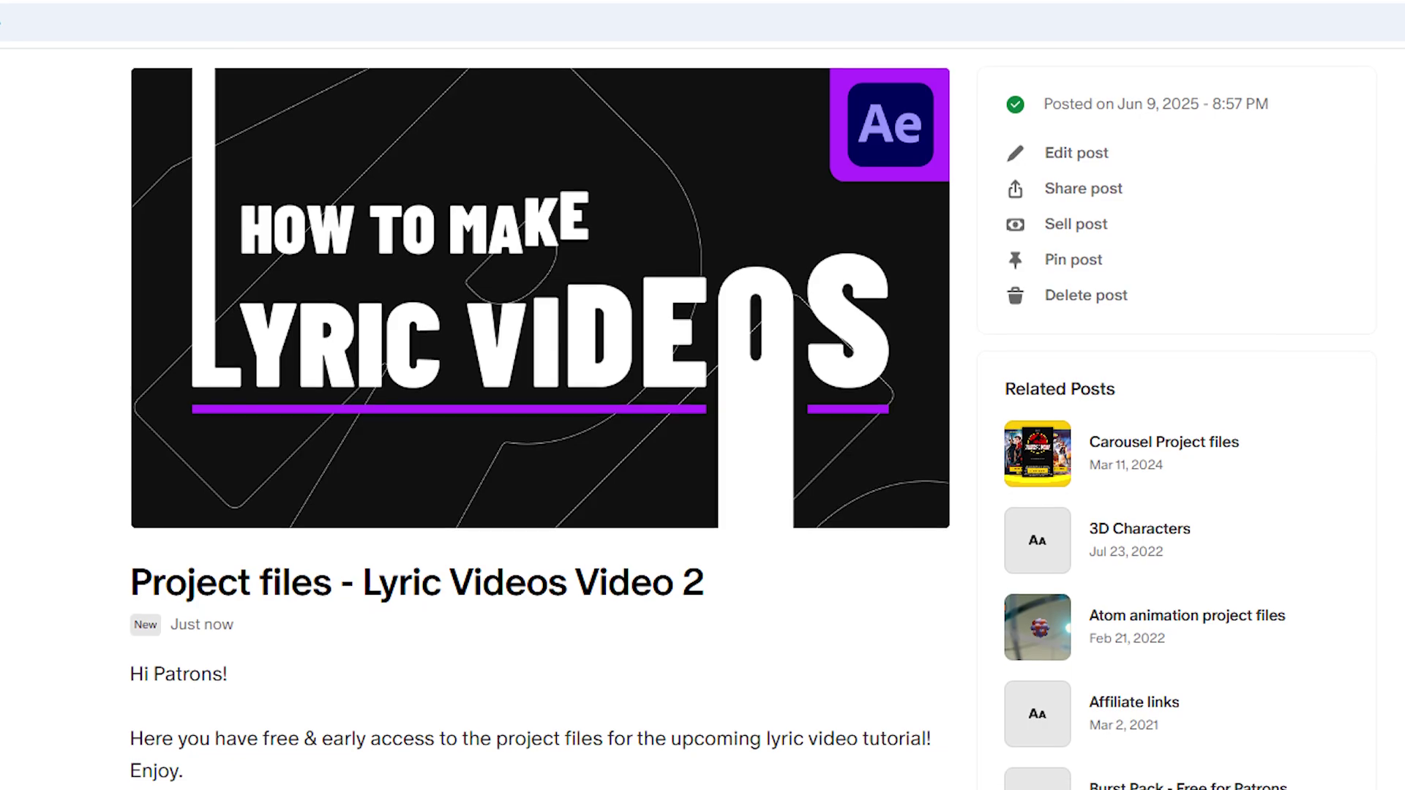
{"action": "scroll", "coordinate": [703, 395], "scroll_direction": "down", "scroll_amount": 3}
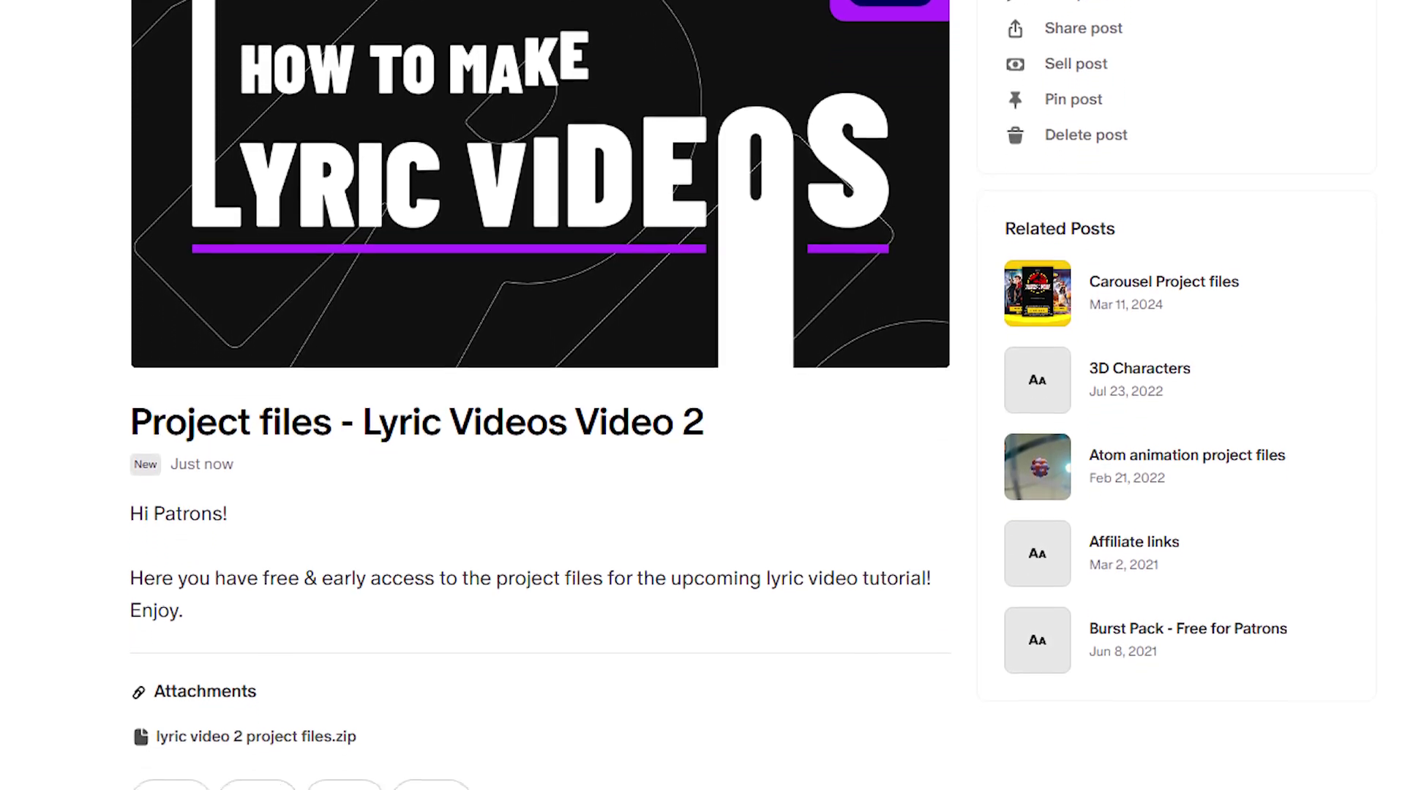
{"action": "scroll", "coordinate": [703, 395], "scroll_direction": "down", "scroll_amount": 2}
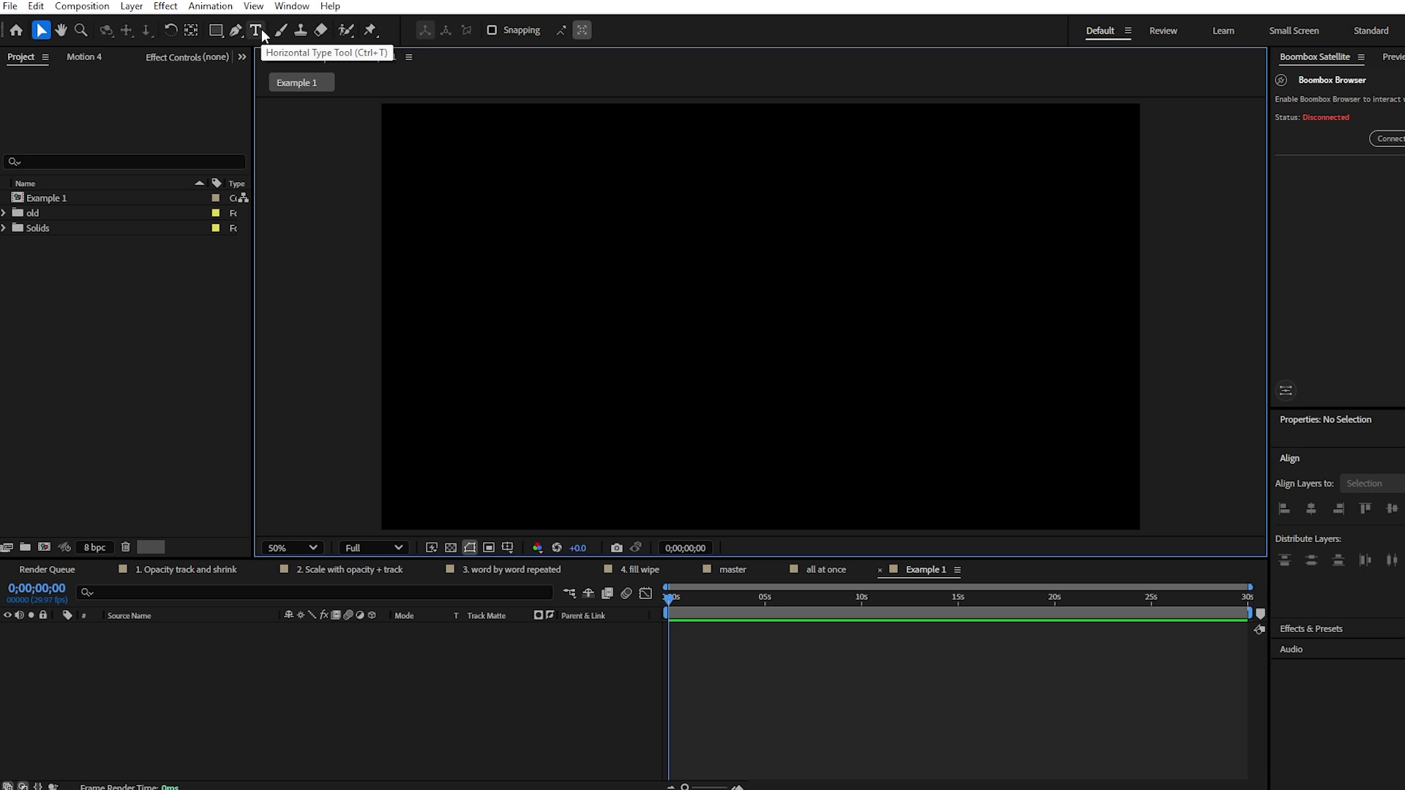
- Create a text layer reading "HOLMES MOTION" in the Example 1 composition
{"action": "left_click", "coordinate": [256, 29]}
{"action": "left_click", "coordinate": [673, 335]}
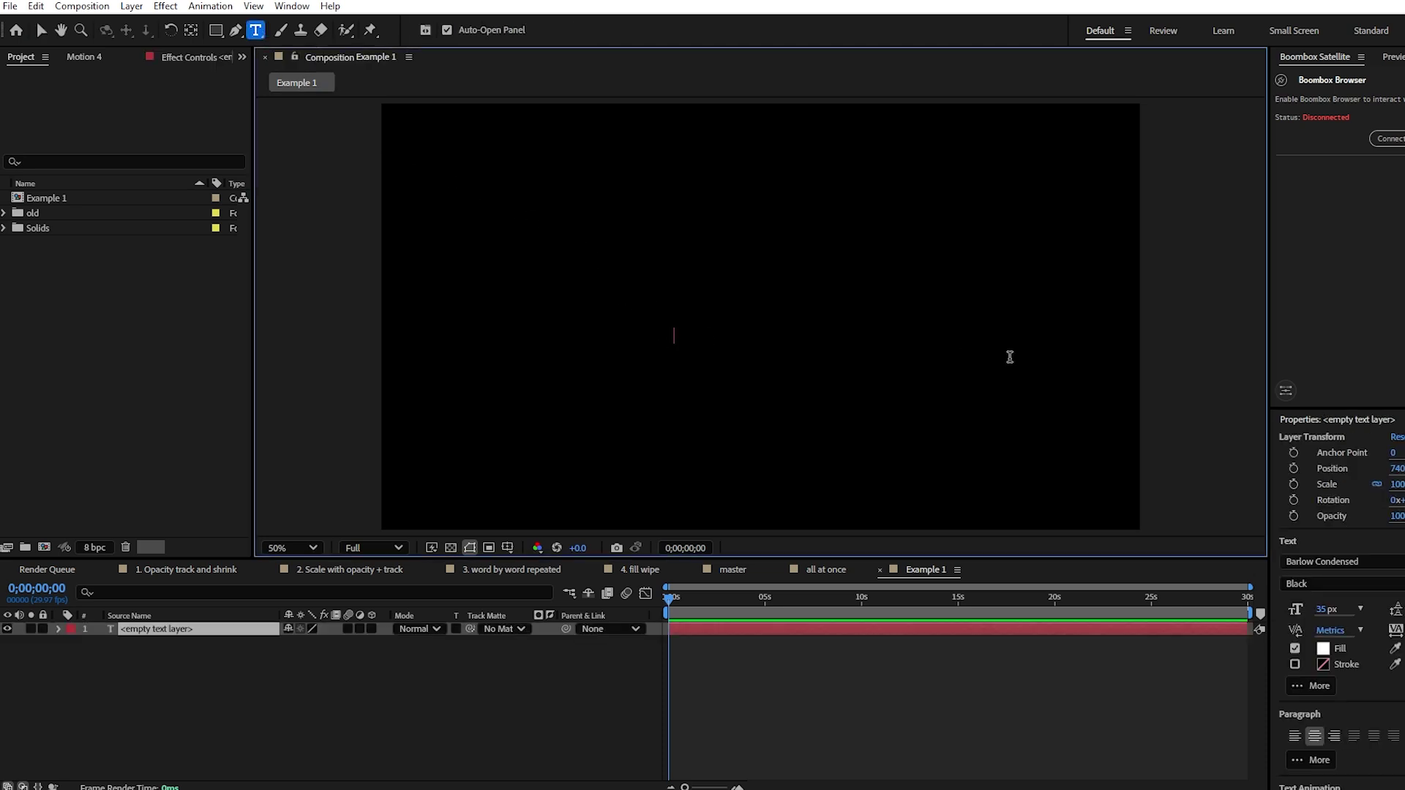
{"action": "type", "text": "H"}
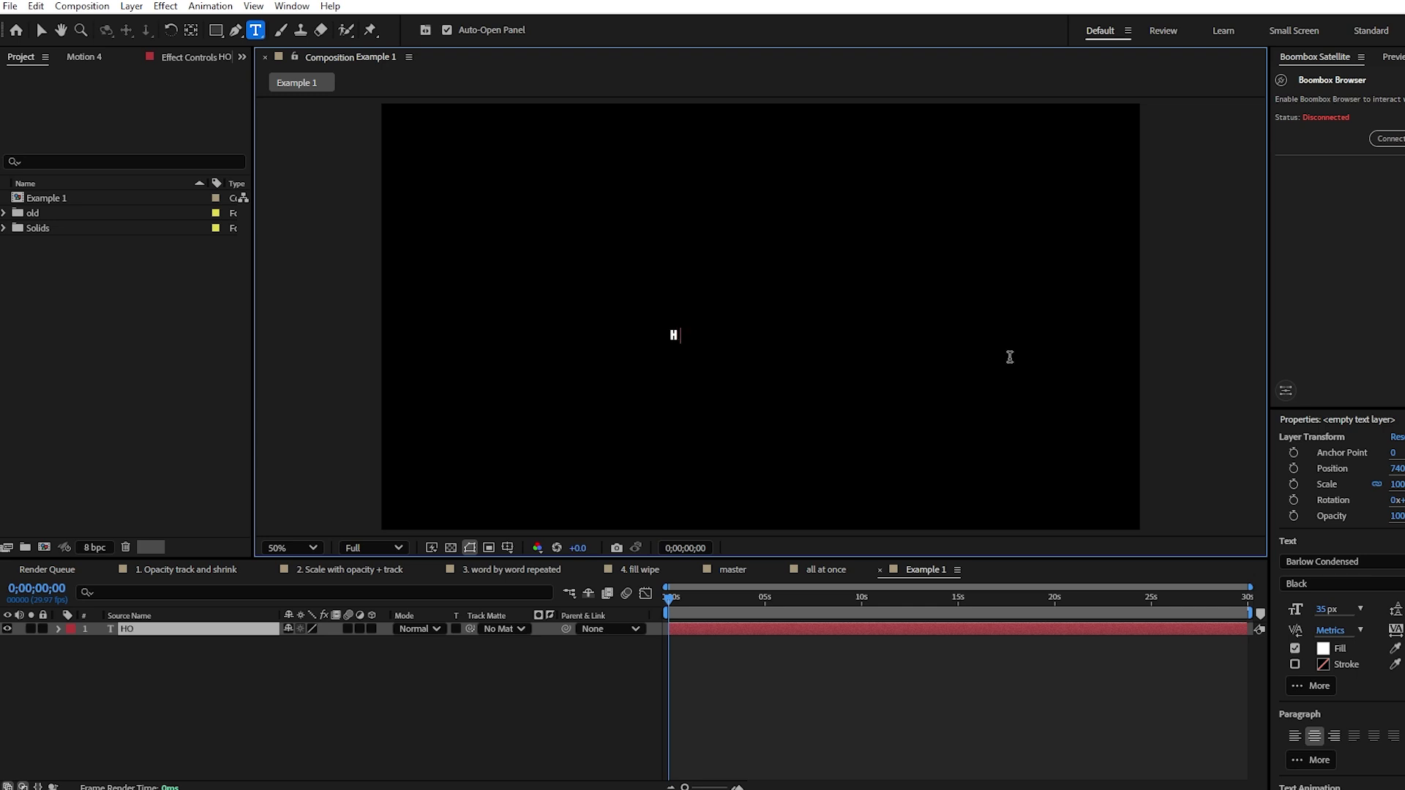
{"action": "type", "text": "OLMES MOTION"}
{"action": "key", "text": "Escape"}
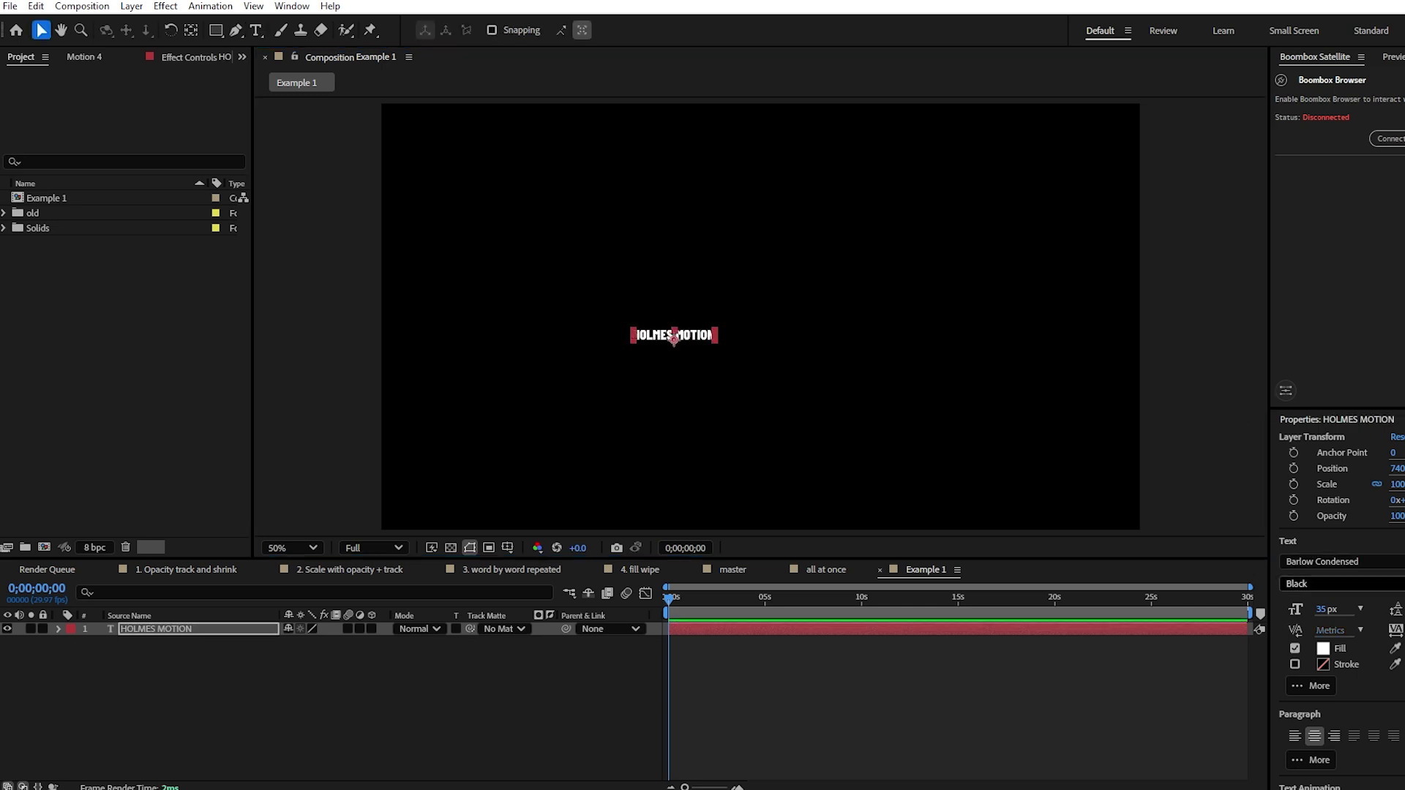
- Enlarge the text to 150 px and center it horizontally and vertically in the composition
{"action": "scroll", "coordinate": [1336, 644], "scroll_direction": "down", "scroll_amount": 5}
{"action": "left_click", "coordinate": [1232, 643]}
{"action": "left_click", "coordinate": [1313, 644]}
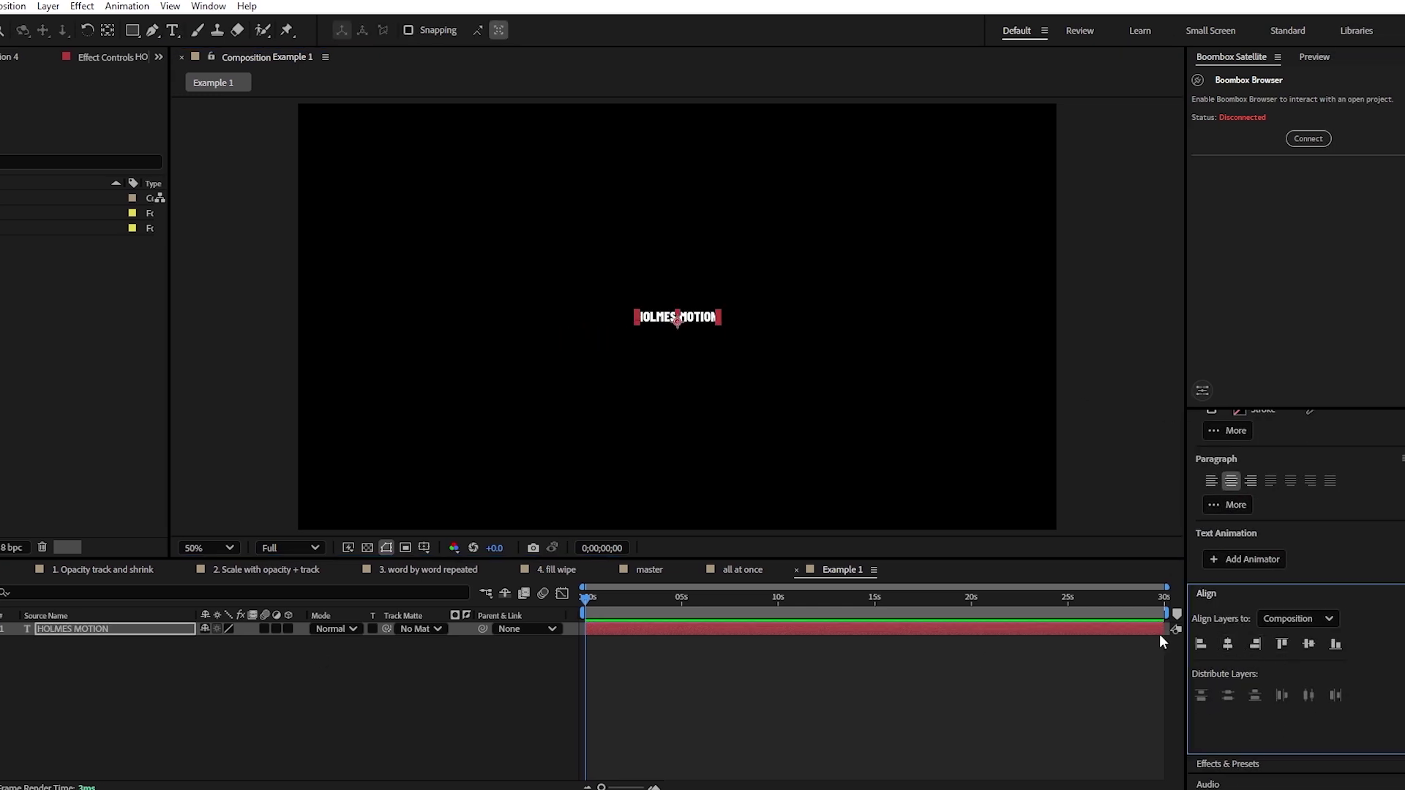
{"action": "scroll", "coordinate": [1383, 668], "scroll_direction": "up", "scroll_amount": 5}
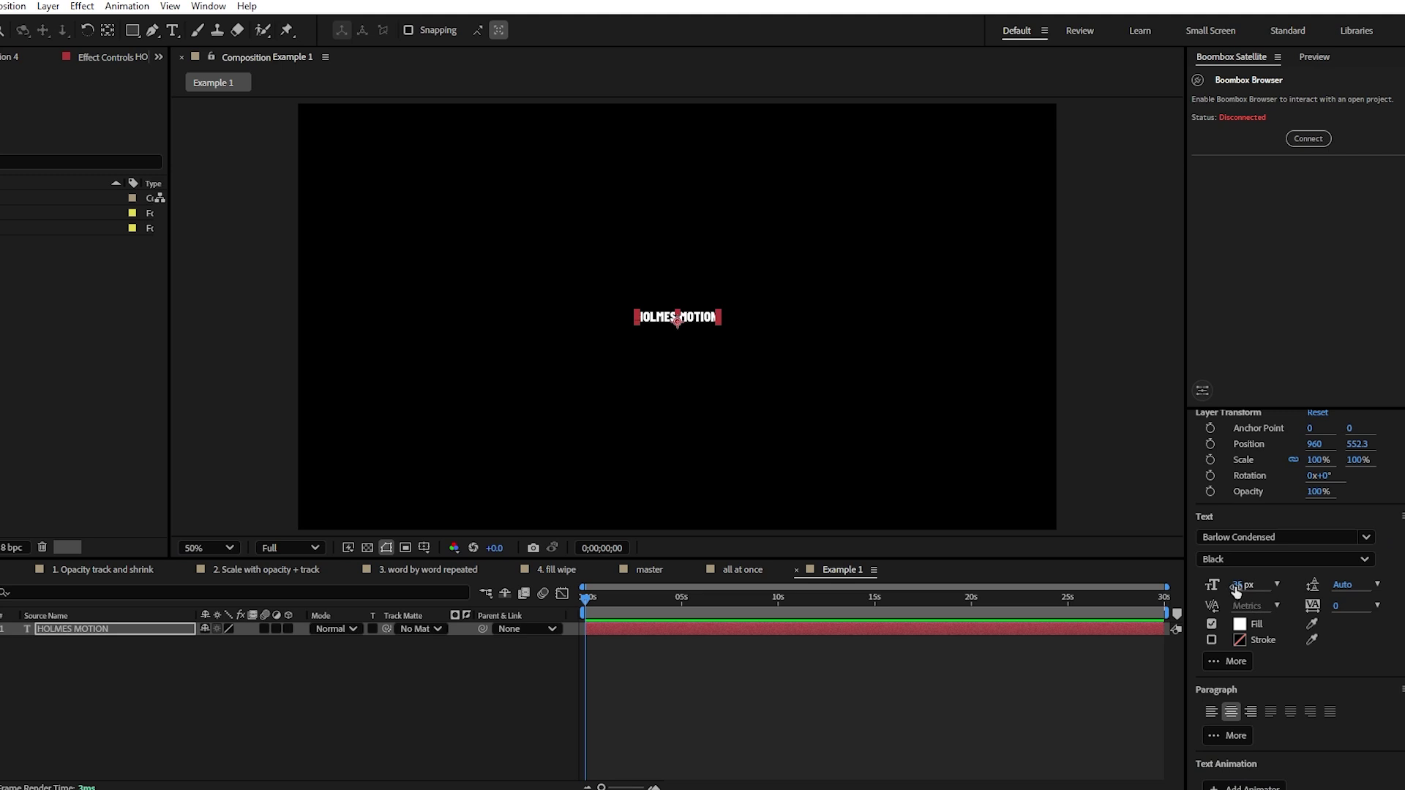
{"action": "left_click_drag", "start_coordinate": [1245, 584], "coordinate": [1325, 584]}
{"action": "scroll", "coordinate": [1226, 647], "scroll_direction": "down", "scroll_amount": 5}
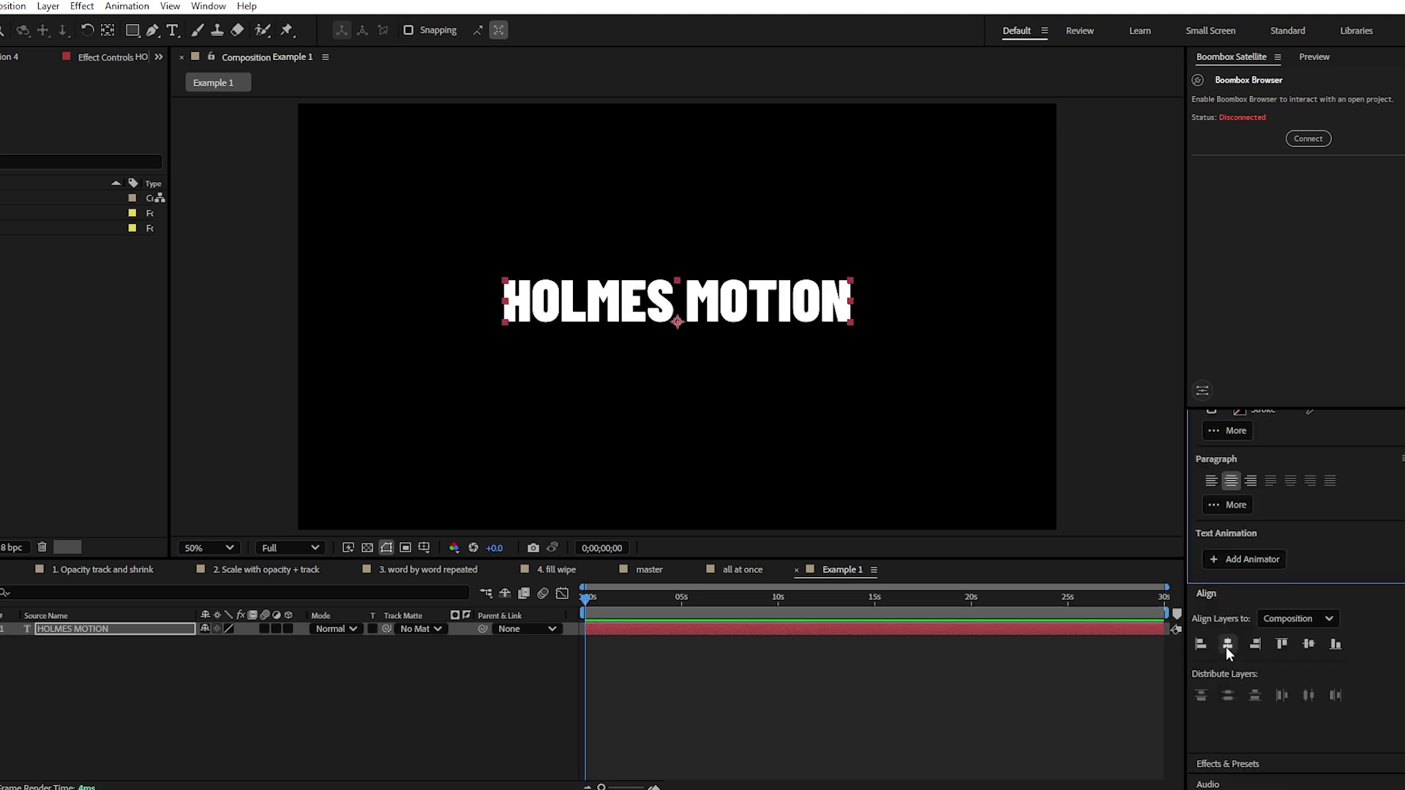
{"action": "left_click", "coordinate": [1308, 644]}
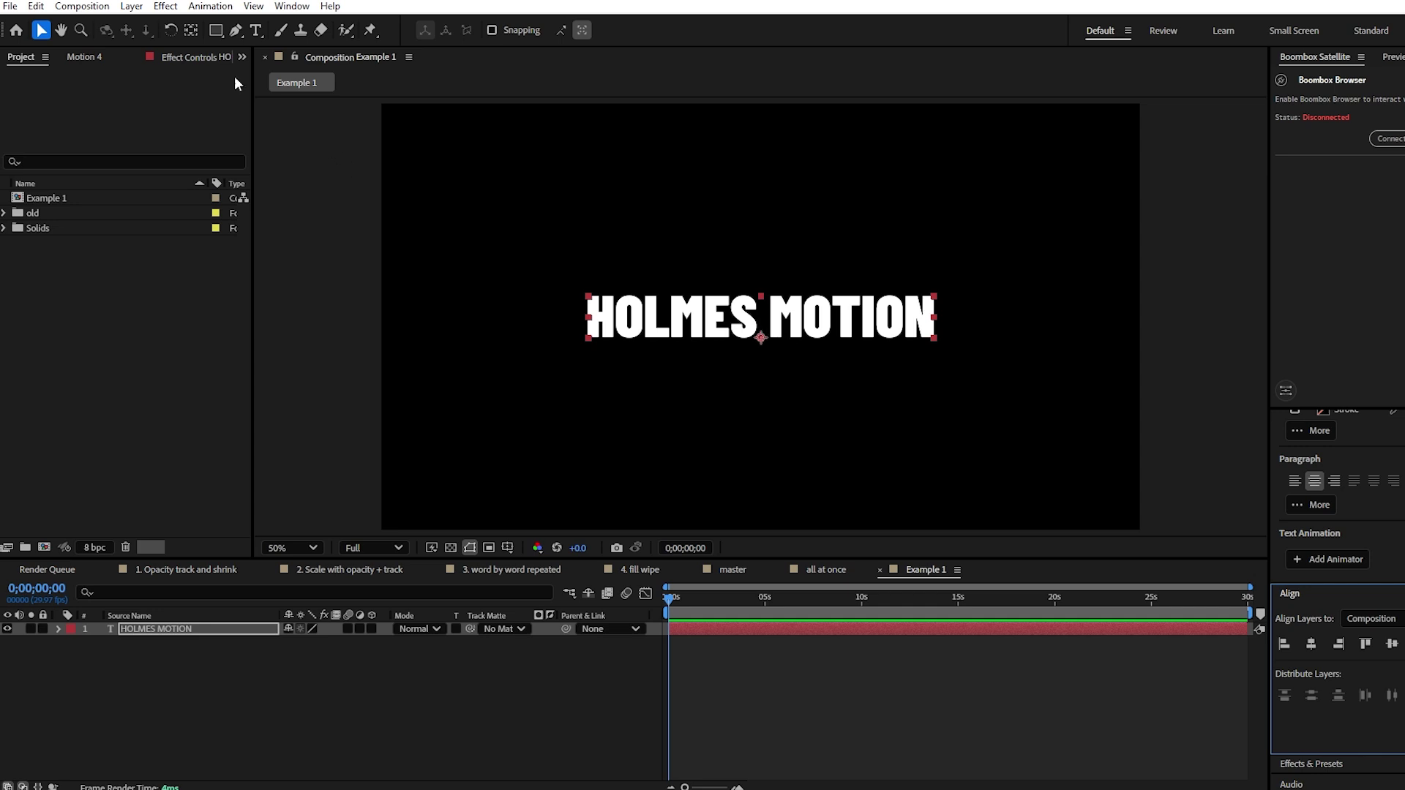
- Center the anchor point on the HOLMES MOTION text and scale the layer to 193%
{"action": "left_click", "coordinate": [190, 30]}
{"action": "key", "text": "ctrl+alt+Home"}
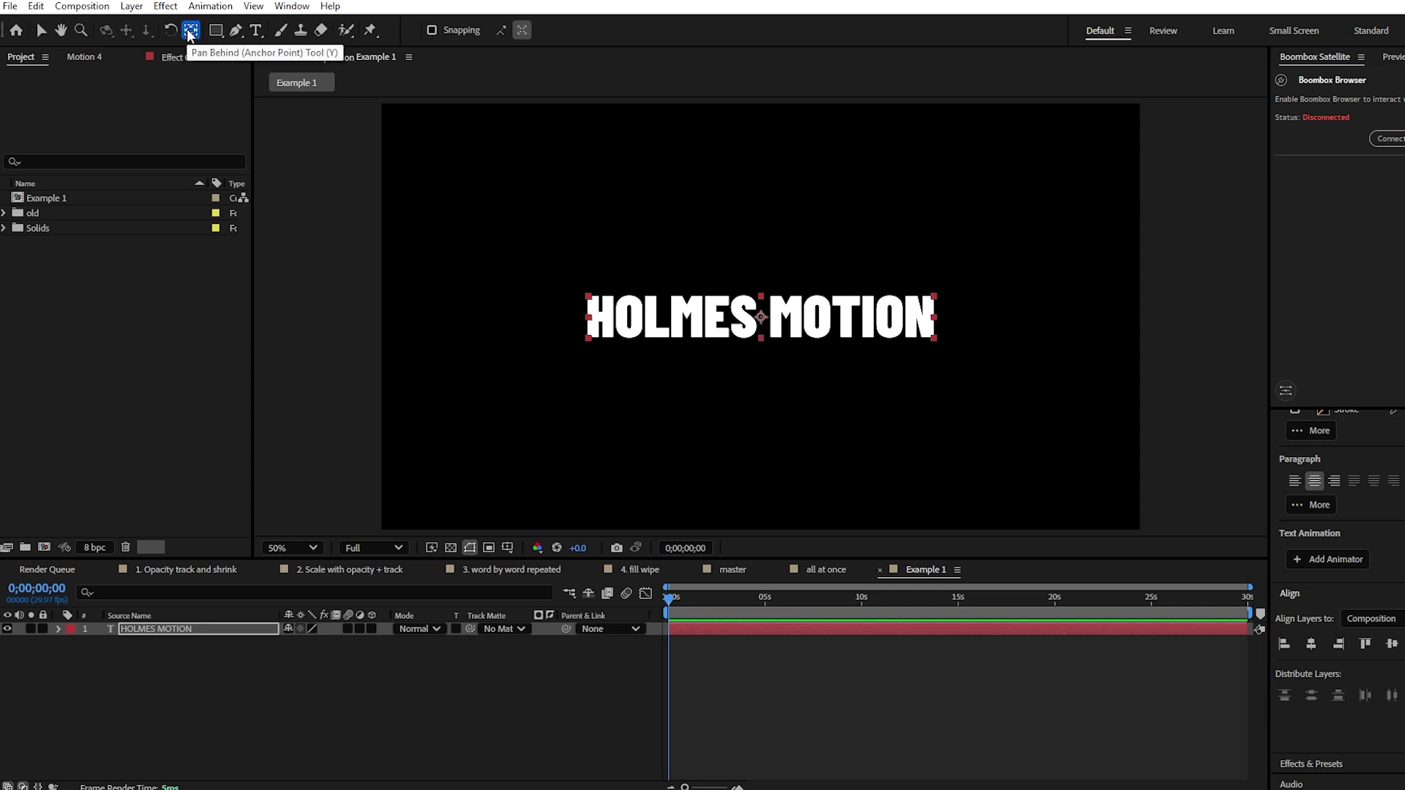
{"action": "key", "text": "s"}
{"action": "left_click_drag", "start_coordinate": [302, 642], "coordinate": [368, 624]}
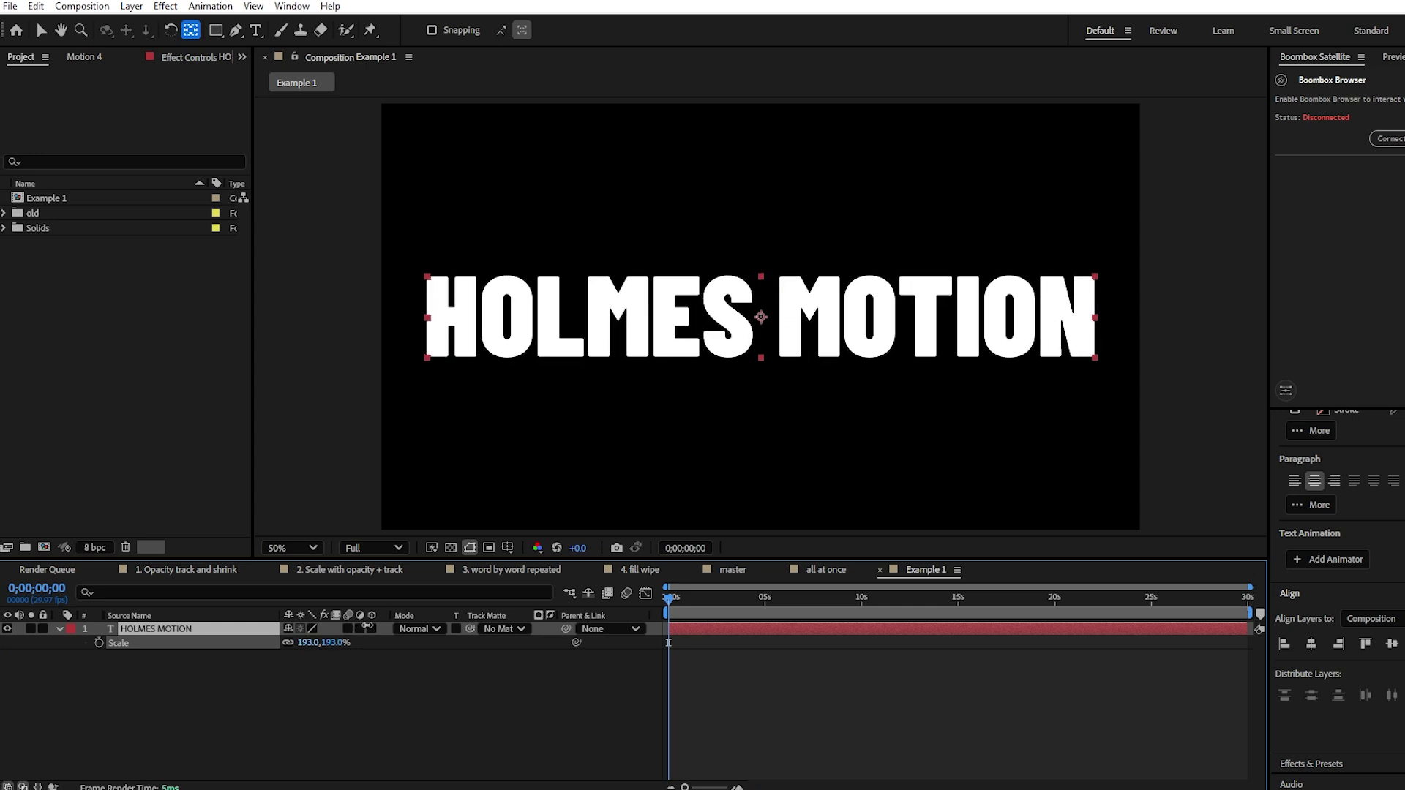
{"action": "left_click", "coordinate": [347, 683]}
{"action": "key", "text": "v"}
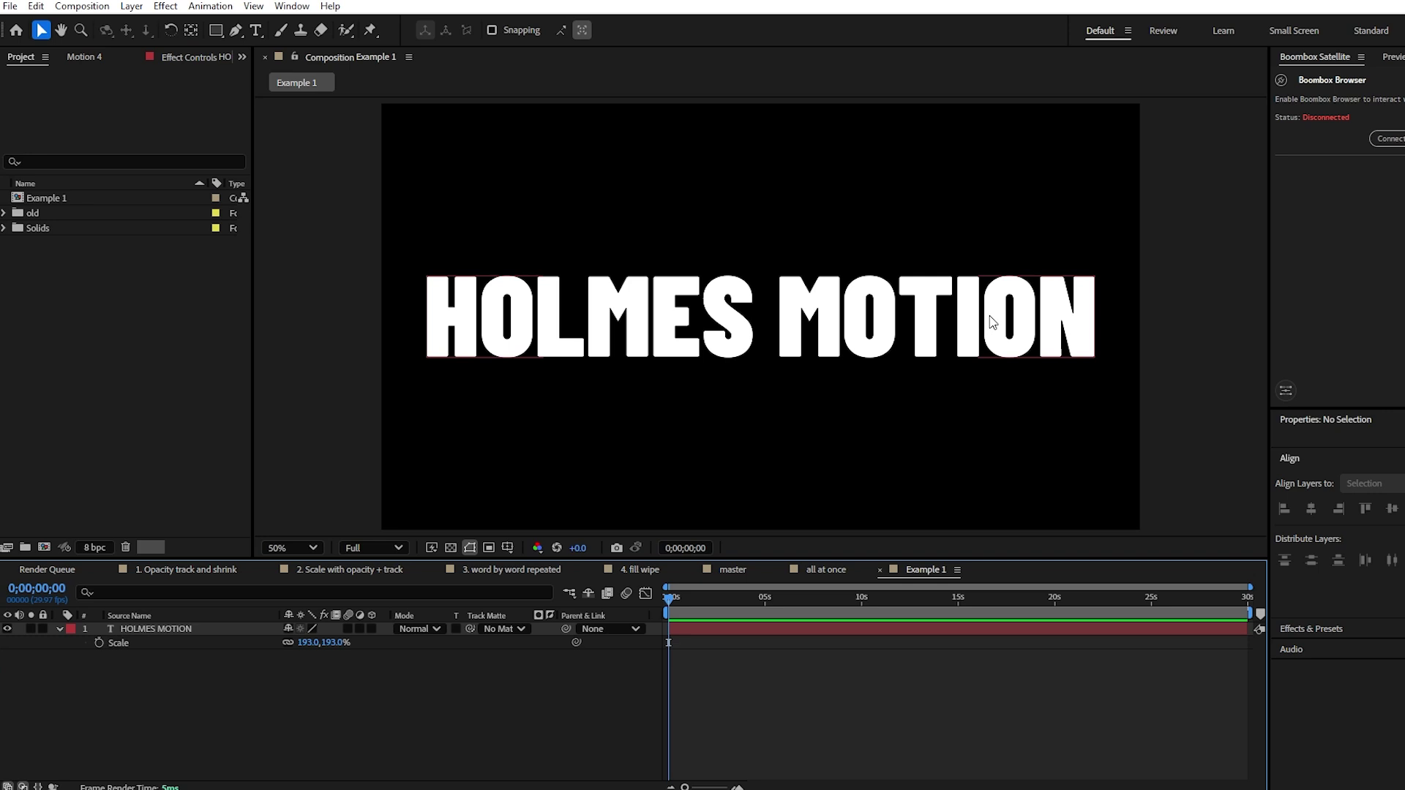
- Add an Opacity animator to the text layer, set its opacity to 0%, and expand its range selector
{"action": "left_click", "coordinate": [59, 629]}
{"action": "left_click", "coordinate": [59, 629]}
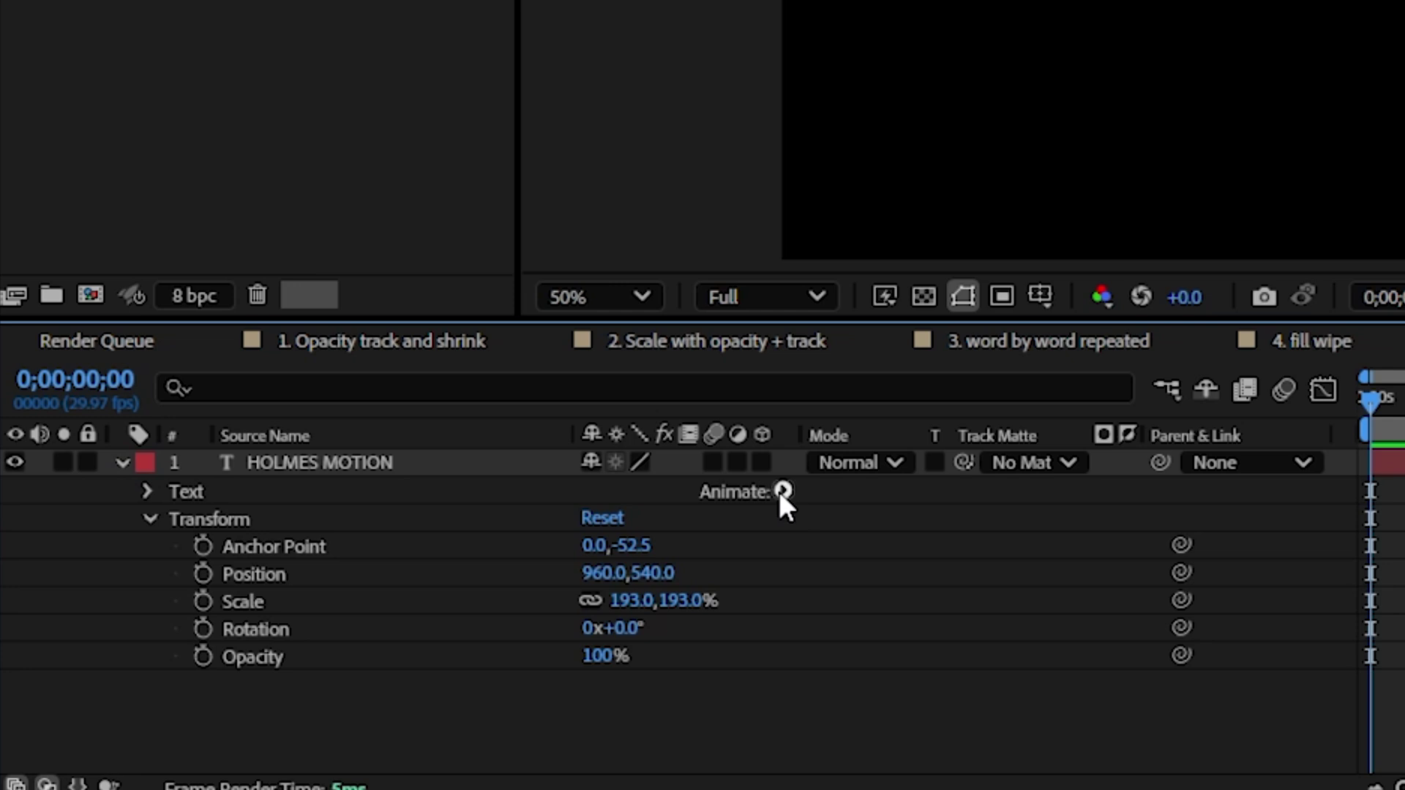
{"action": "left_click", "coordinate": [782, 491]}
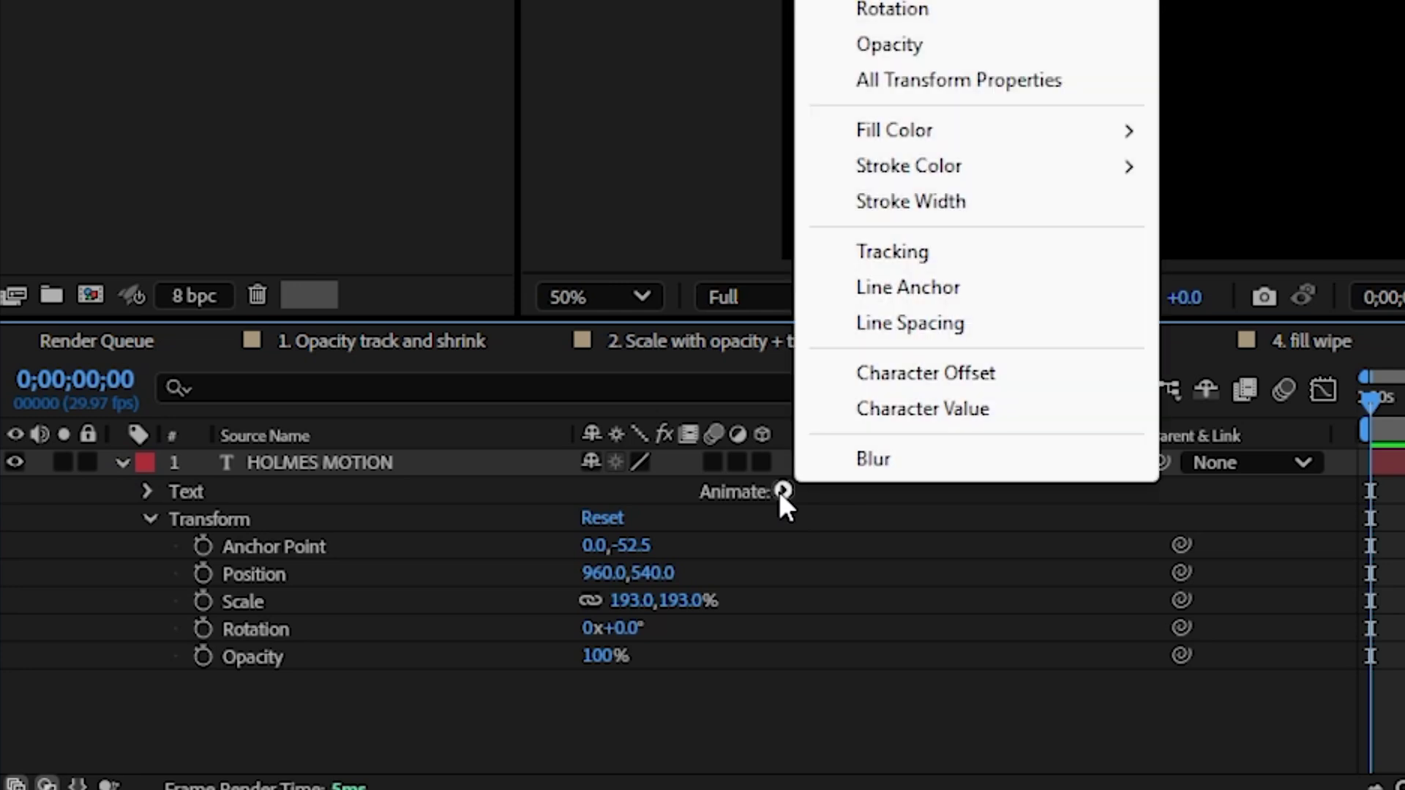
{"action": "left_click", "coordinate": [973, 48]}
{"action": "scroll", "coordinate": [235, 532], "scroll_direction": "down", "scroll_amount": 1}
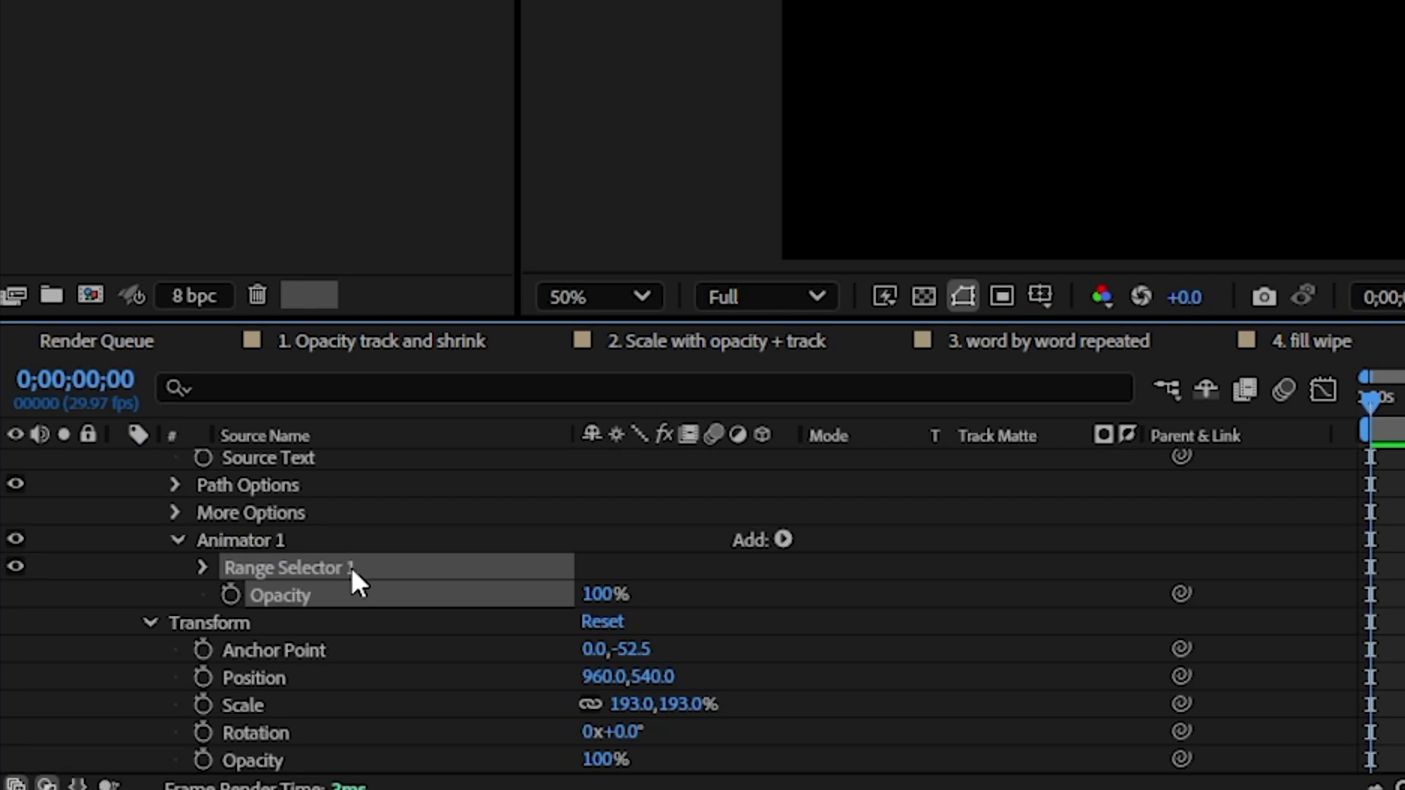
{"action": "left_click", "coordinate": [600, 594]}
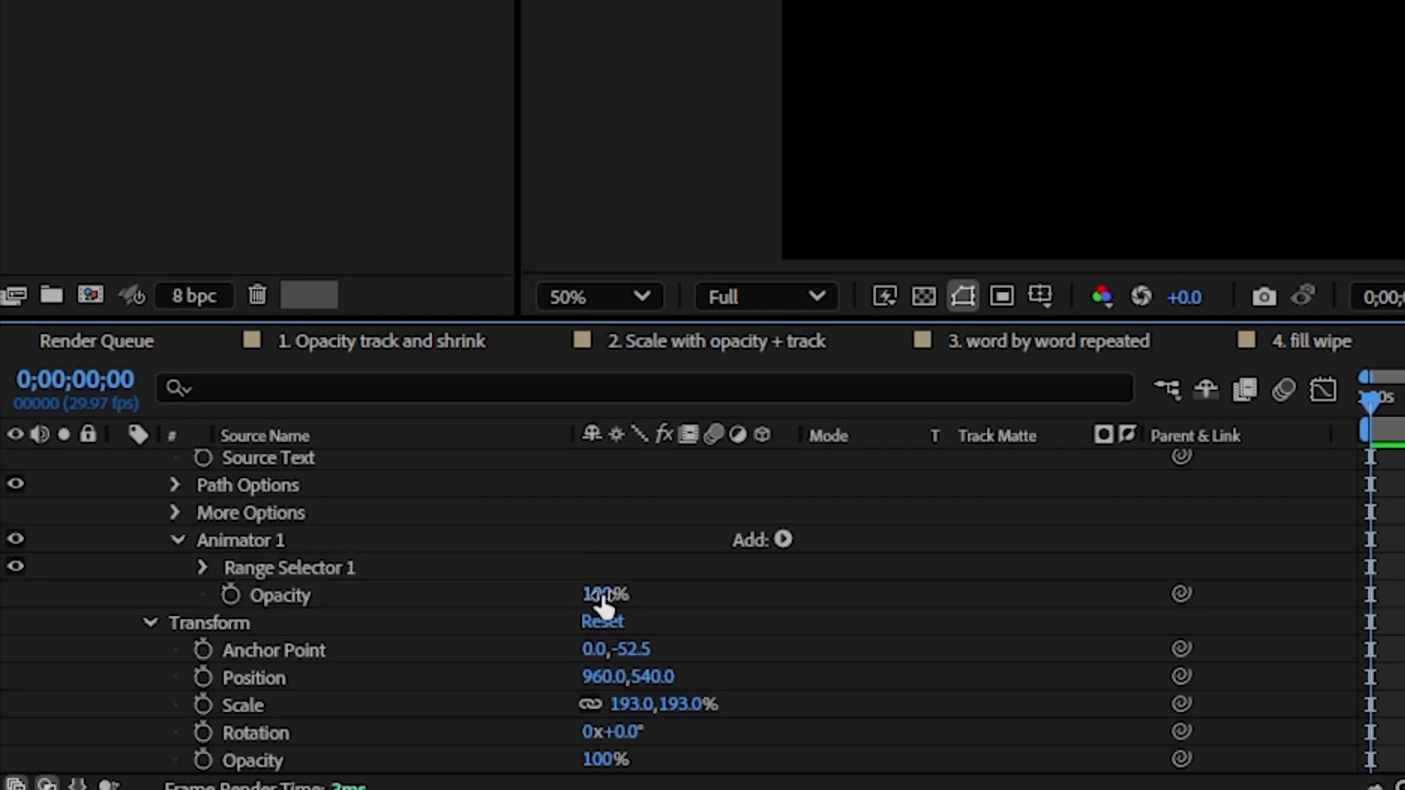
{"action": "left_click_drag", "start_coordinate": [603, 604], "coordinate": [410, 596]}
{"action": "left_click", "coordinate": [203, 567]}
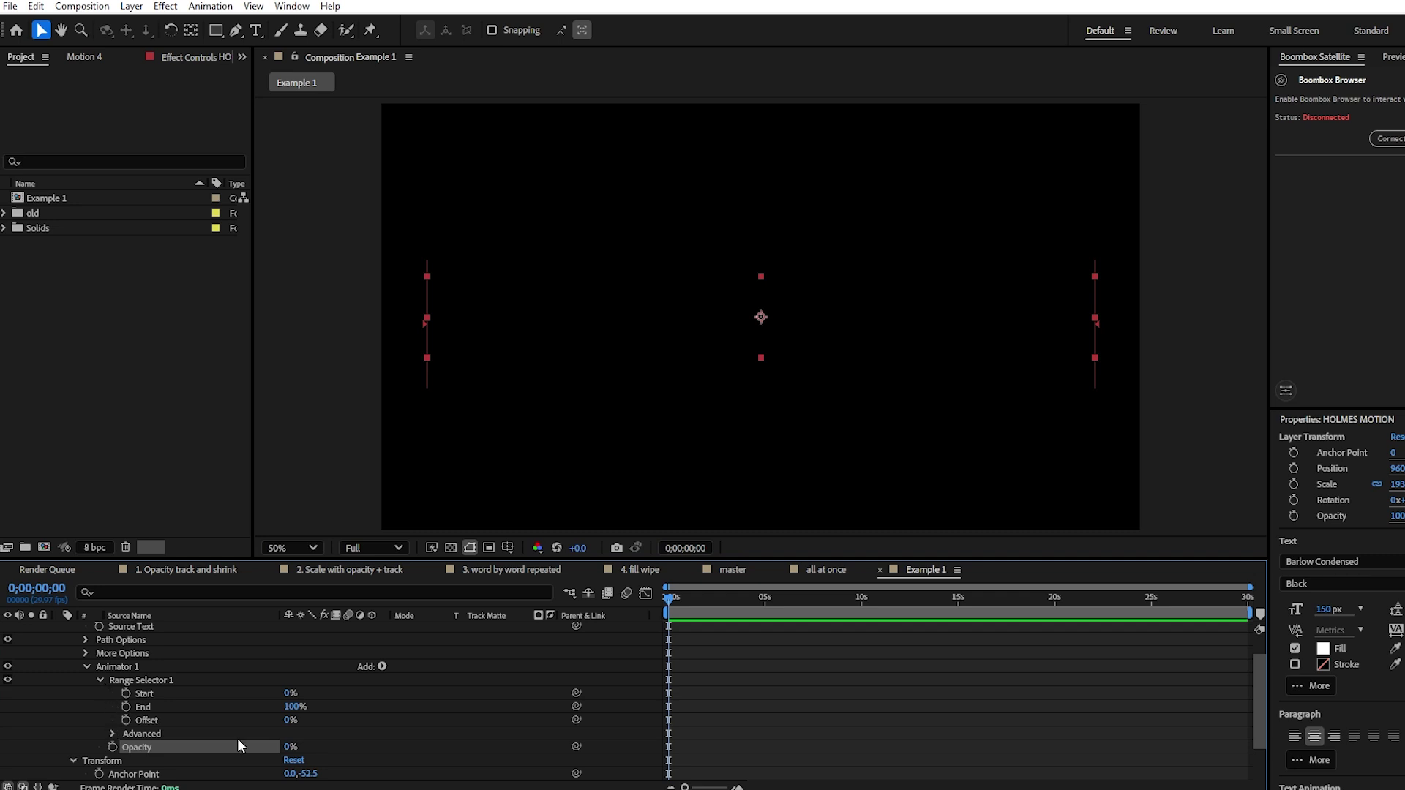
- Test shifting the range selector's Offset, undo that change, and examine the selector's Advanced settings
{"action": "mouse_move", "coordinate": [288, 721]}
{"action": "left_mouse_down"}
{"action": "mouse_move", "coordinate": [356, 711]}
{"action": "mouse_move", "coordinate": [283, 712]}
{"action": "left_mouse_up"}
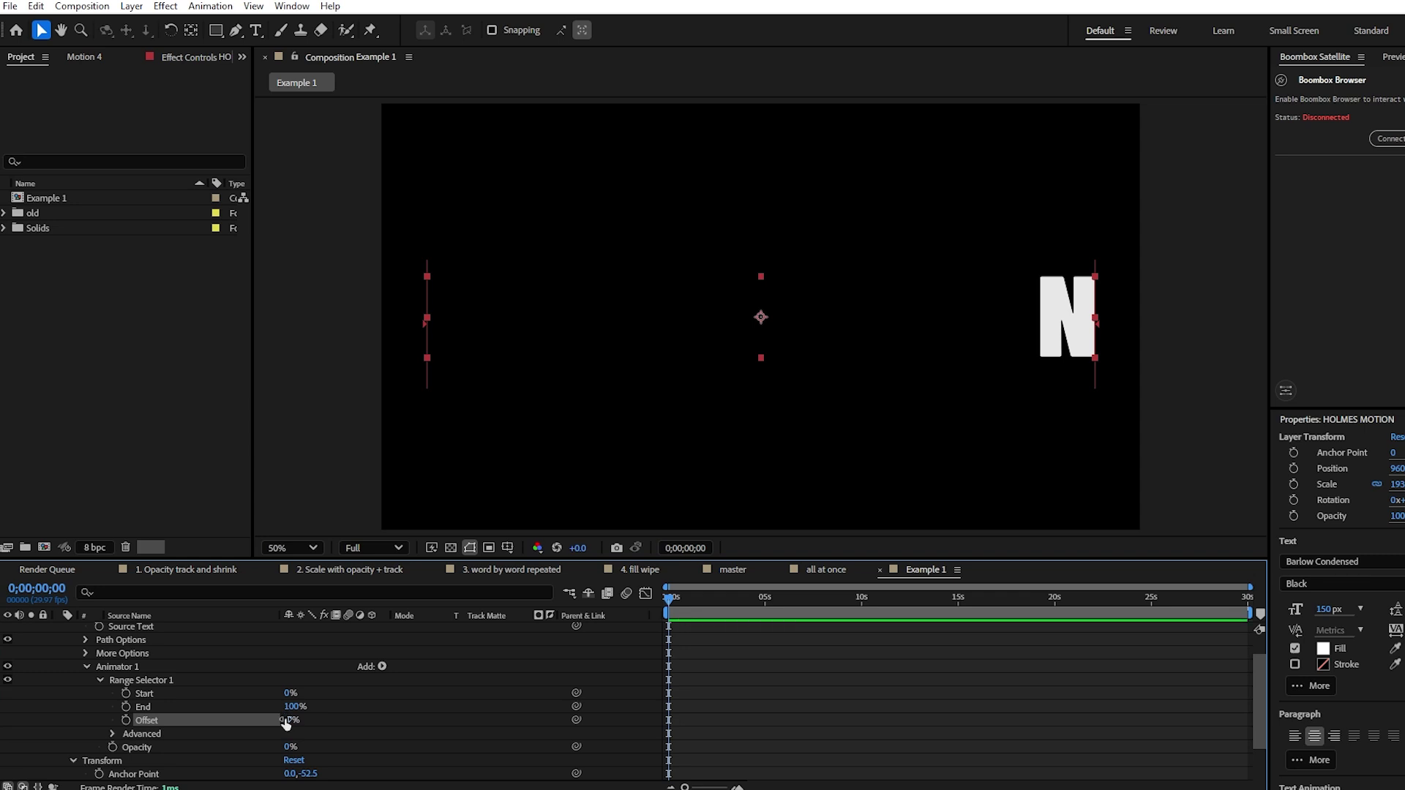
{"action": "key", "text": "ctrl+z"}
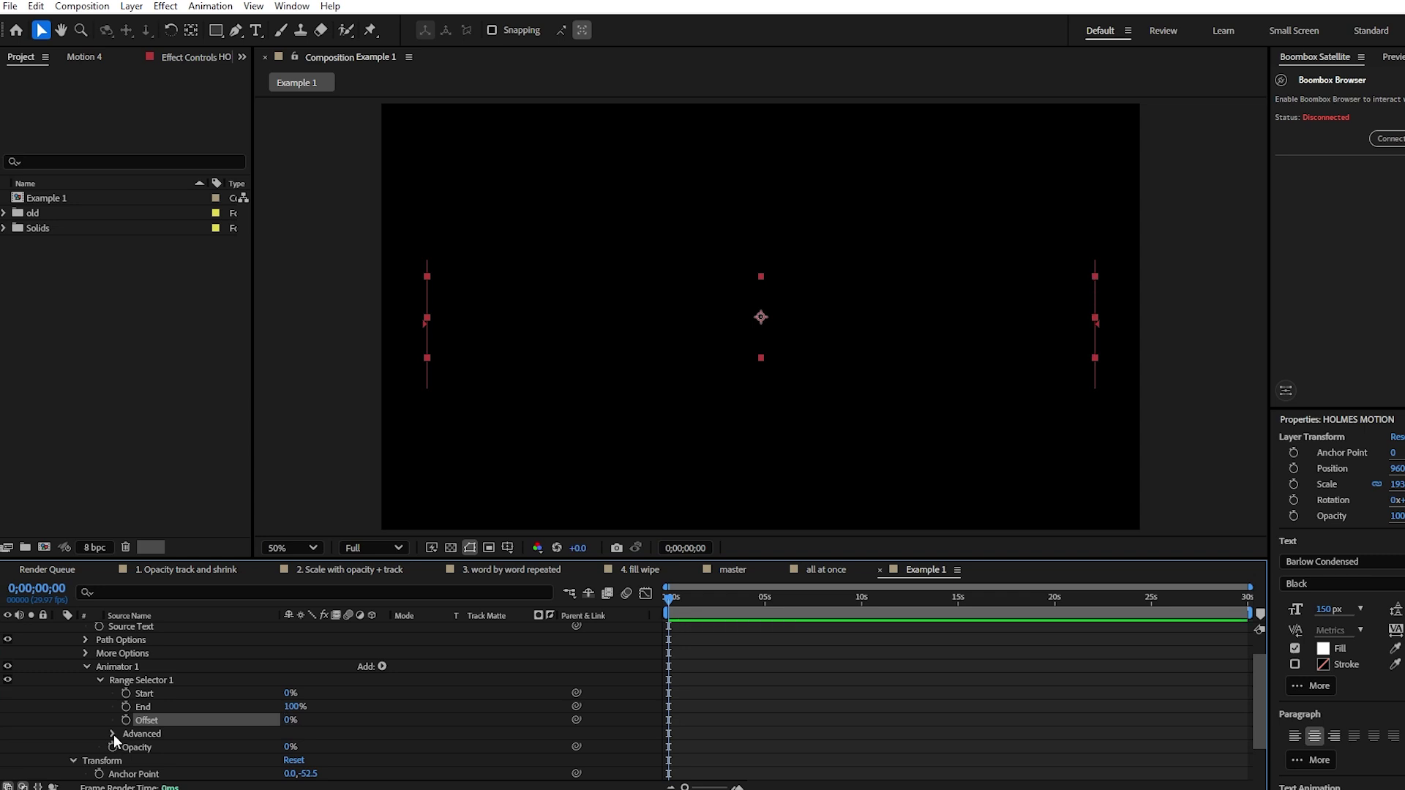
{"action": "left_click", "coordinate": [113, 734]}
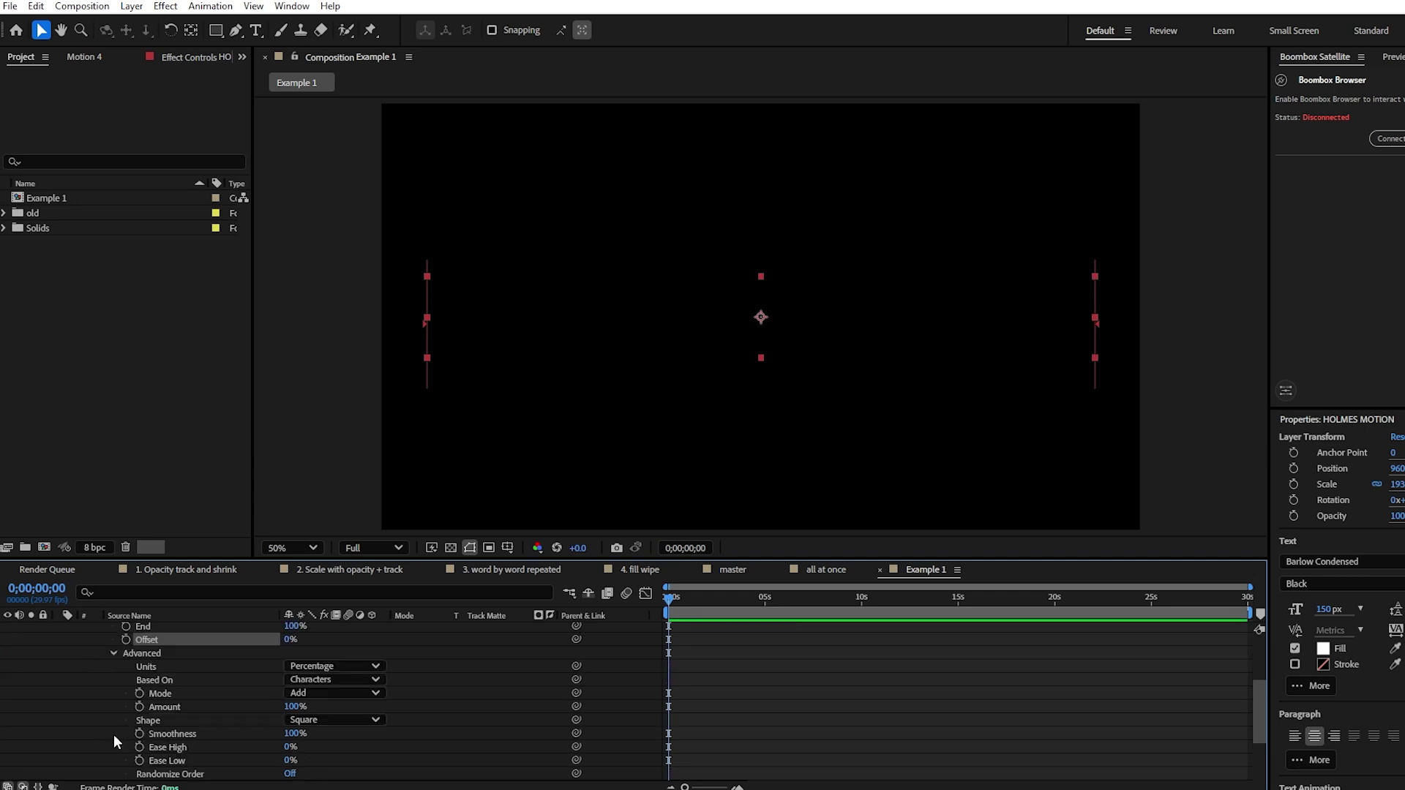
{"action": "scroll", "coordinate": [198, 720], "scroll_direction": "down", "scroll_amount": 3}
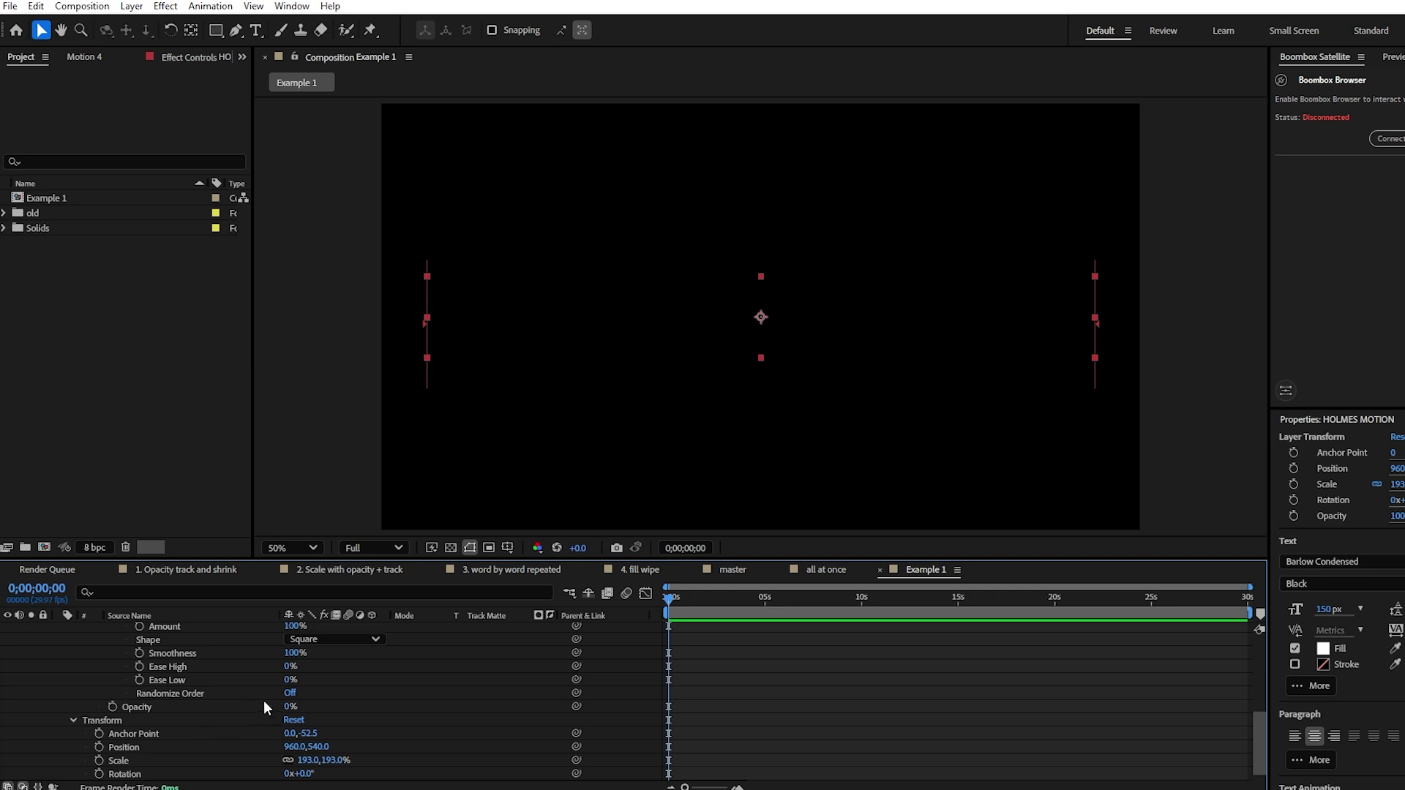
{"action": "scroll", "coordinate": [241, 706], "scroll_direction": "up", "scroll_amount": 4}
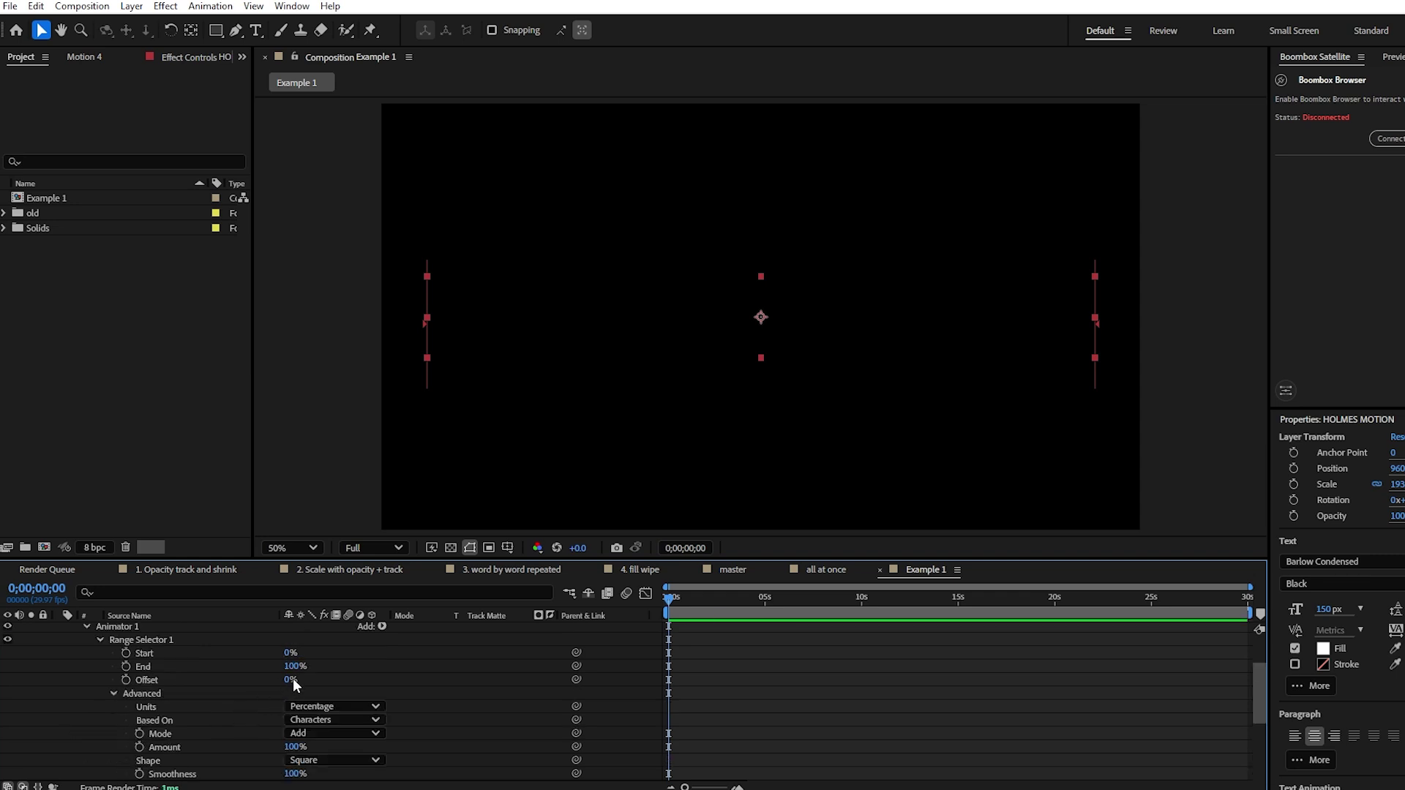
- Keyframe the range selector's Offset at 0% at the start and 100% at 1 second
{"action": "left_click", "coordinate": [125, 680]}
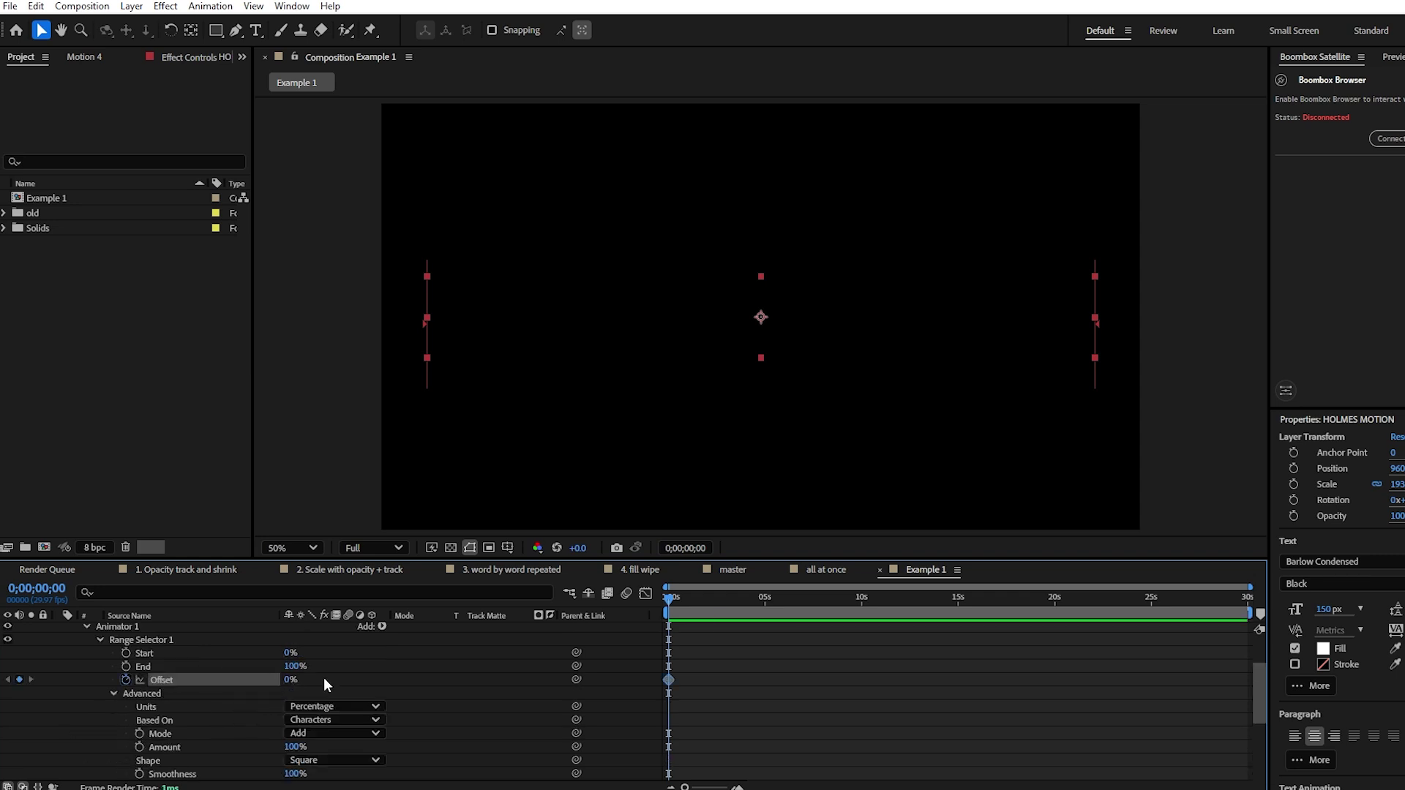
{"action": "scroll", "coordinate": [667, 668], "scroll_direction": "up", "scroll_amount": 3}
{"action": "left_click", "coordinate": [824, 598]}
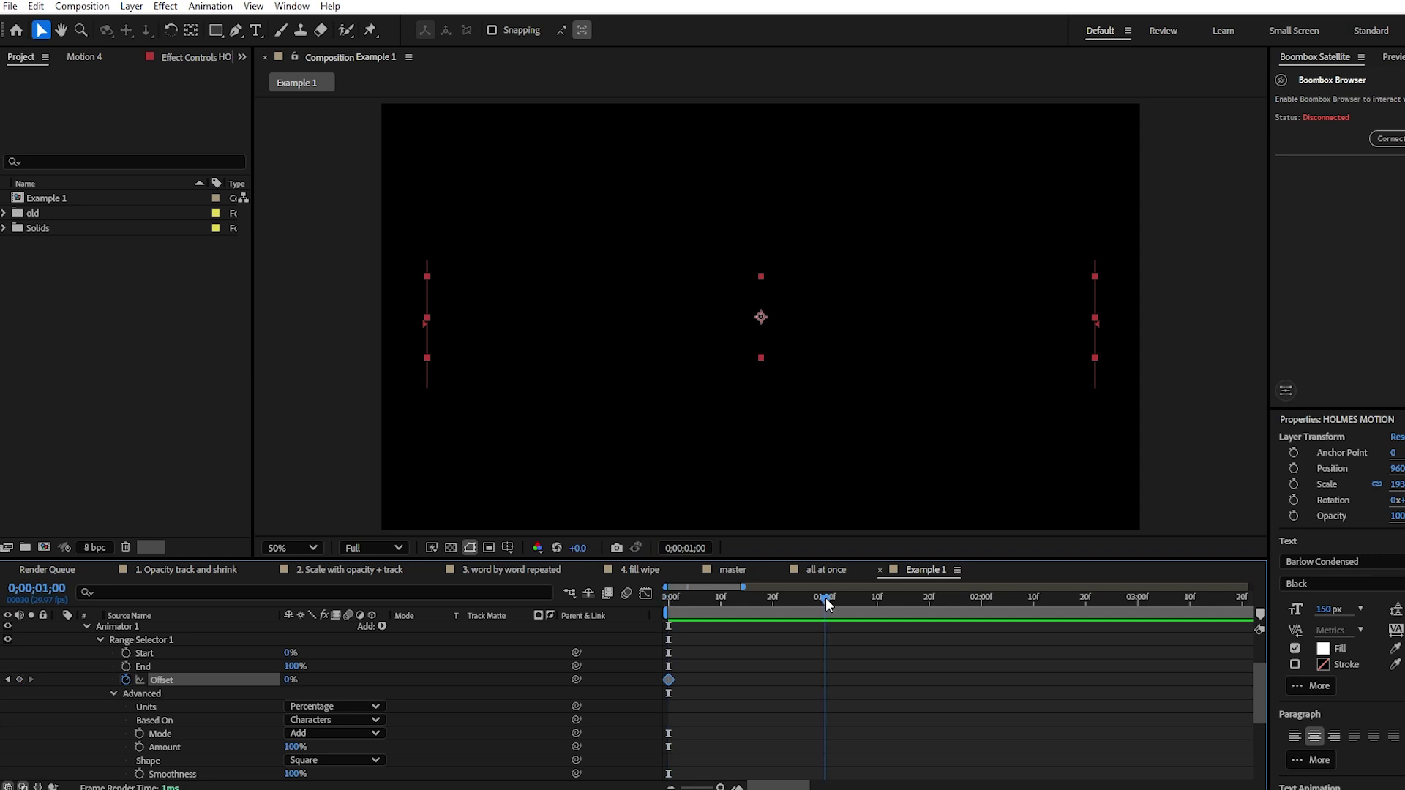
{"action": "left_click", "coordinate": [288, 682]}
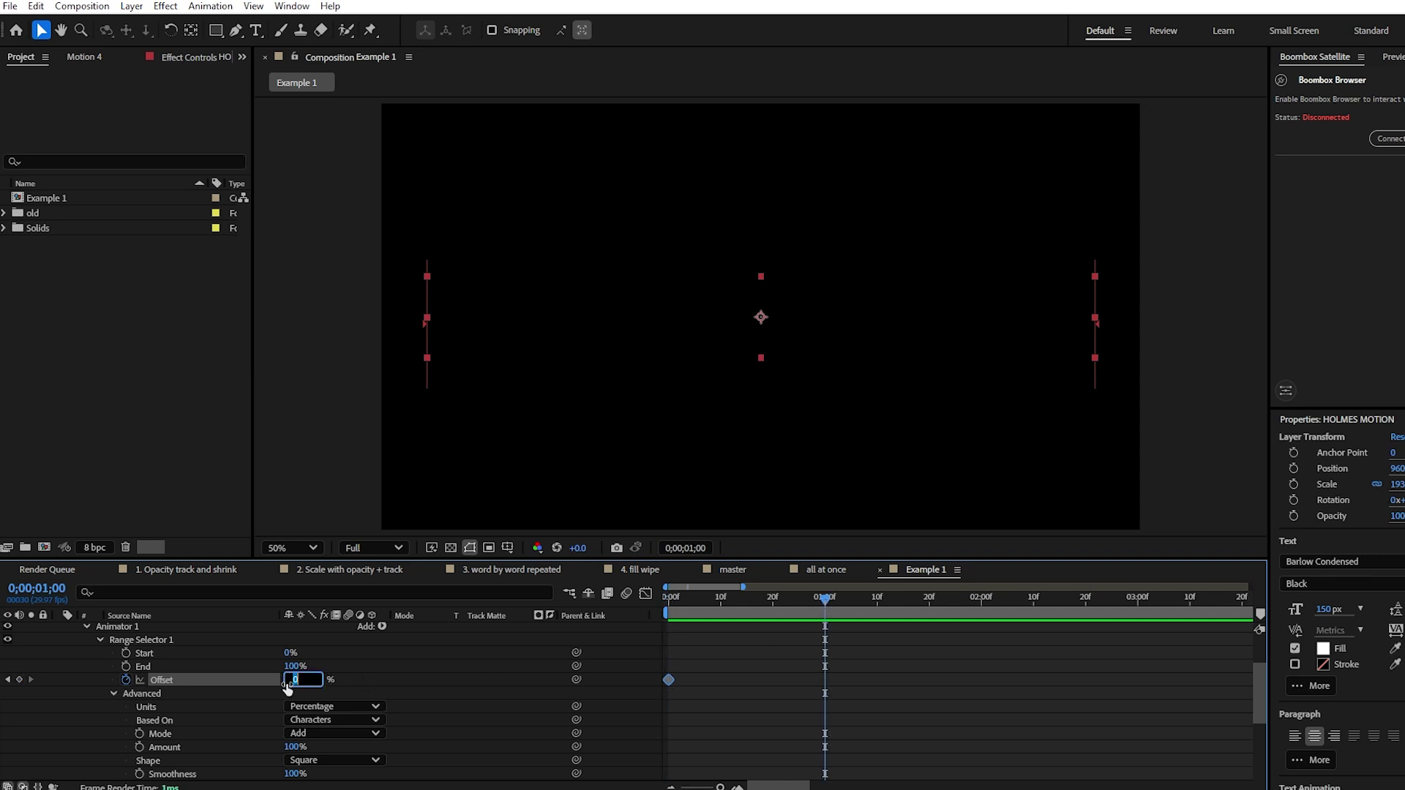
{"action": "type", "text": "100"}
{"action": "key", "text": "Return"}
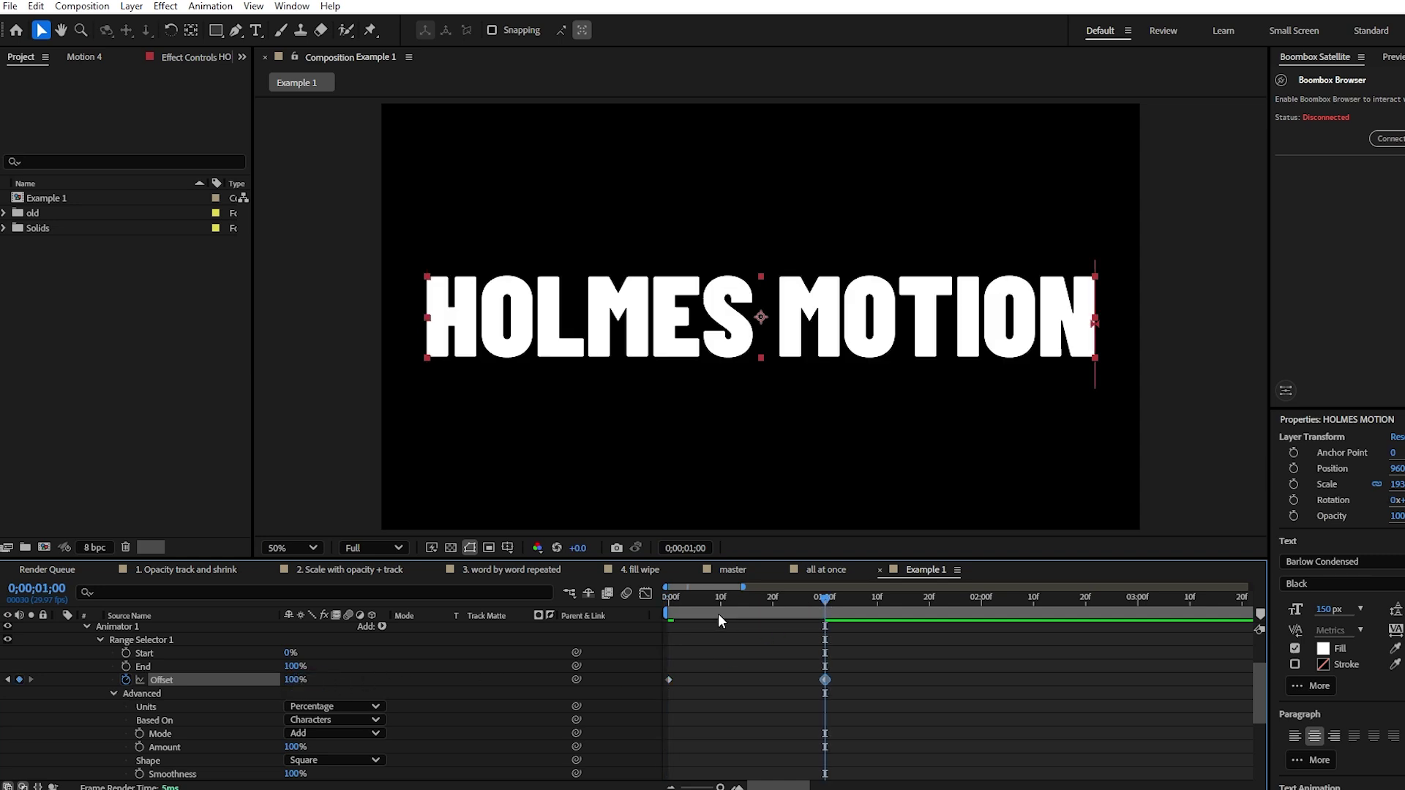
- Preview the text reveal from the start and apply Easy Ease to both Offset keyframes
{"action": "left_click", "coordinate": [660, 601]}
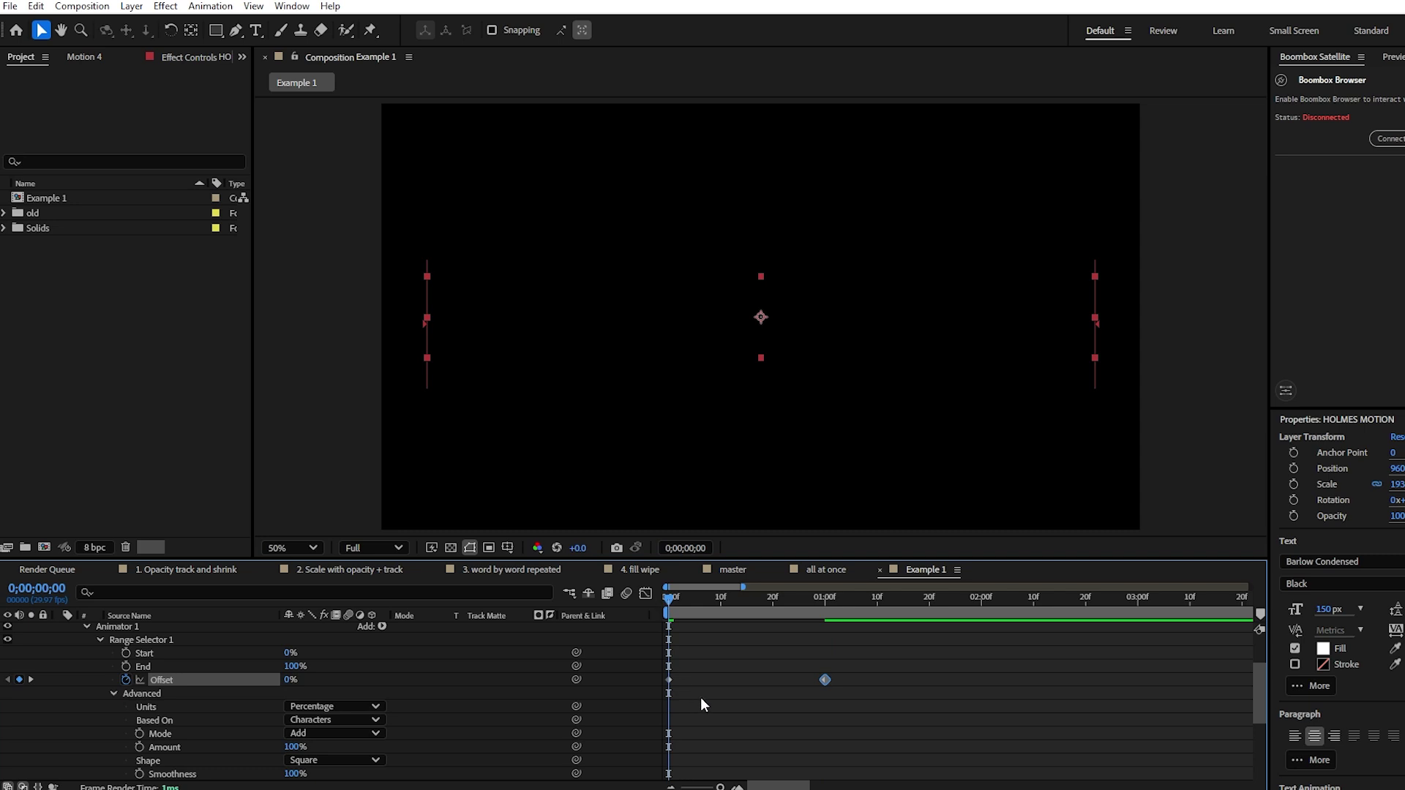
{"action": "key", "text": "space"}
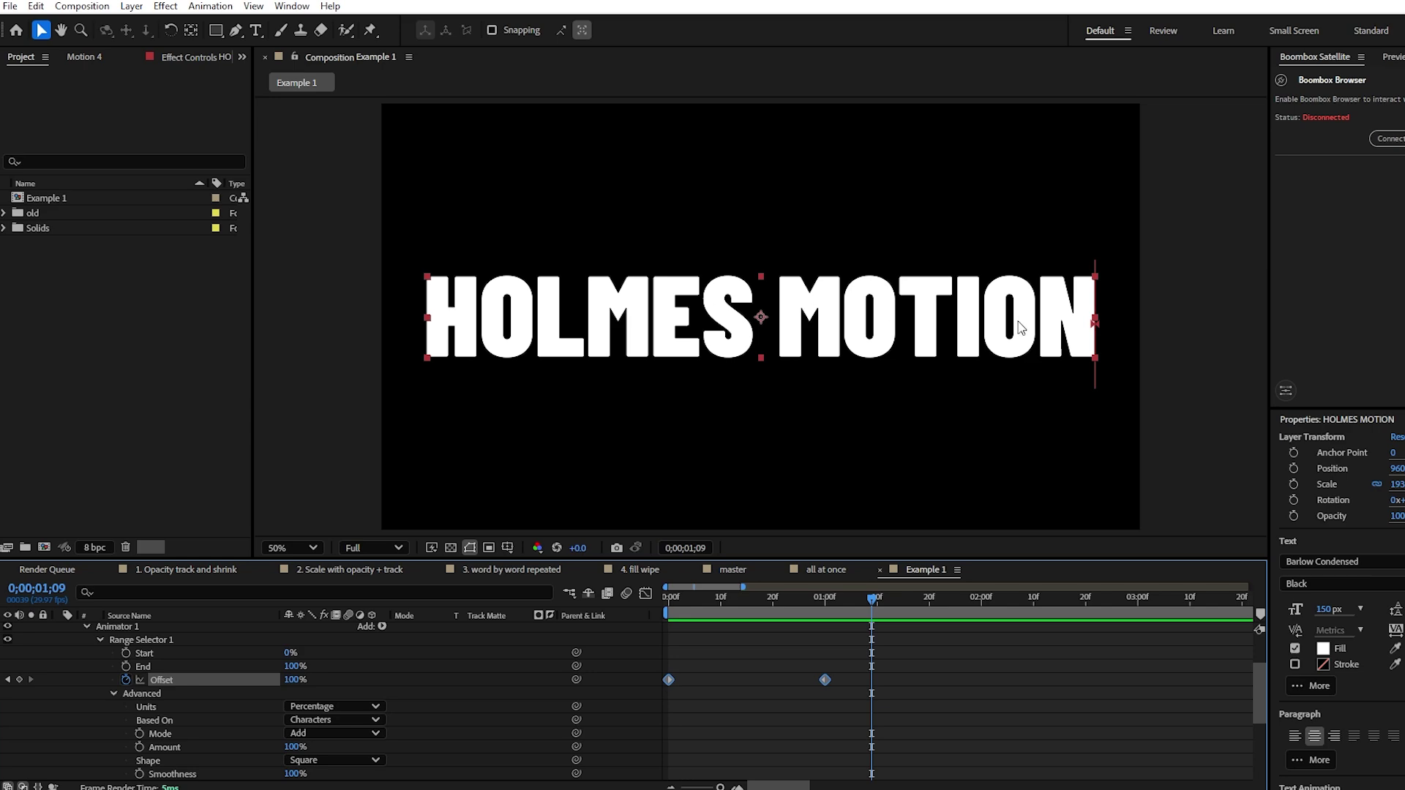
{"action": "left_click_drag", "start_coordinate": [861, 661], "coordinate": [671, 711]}
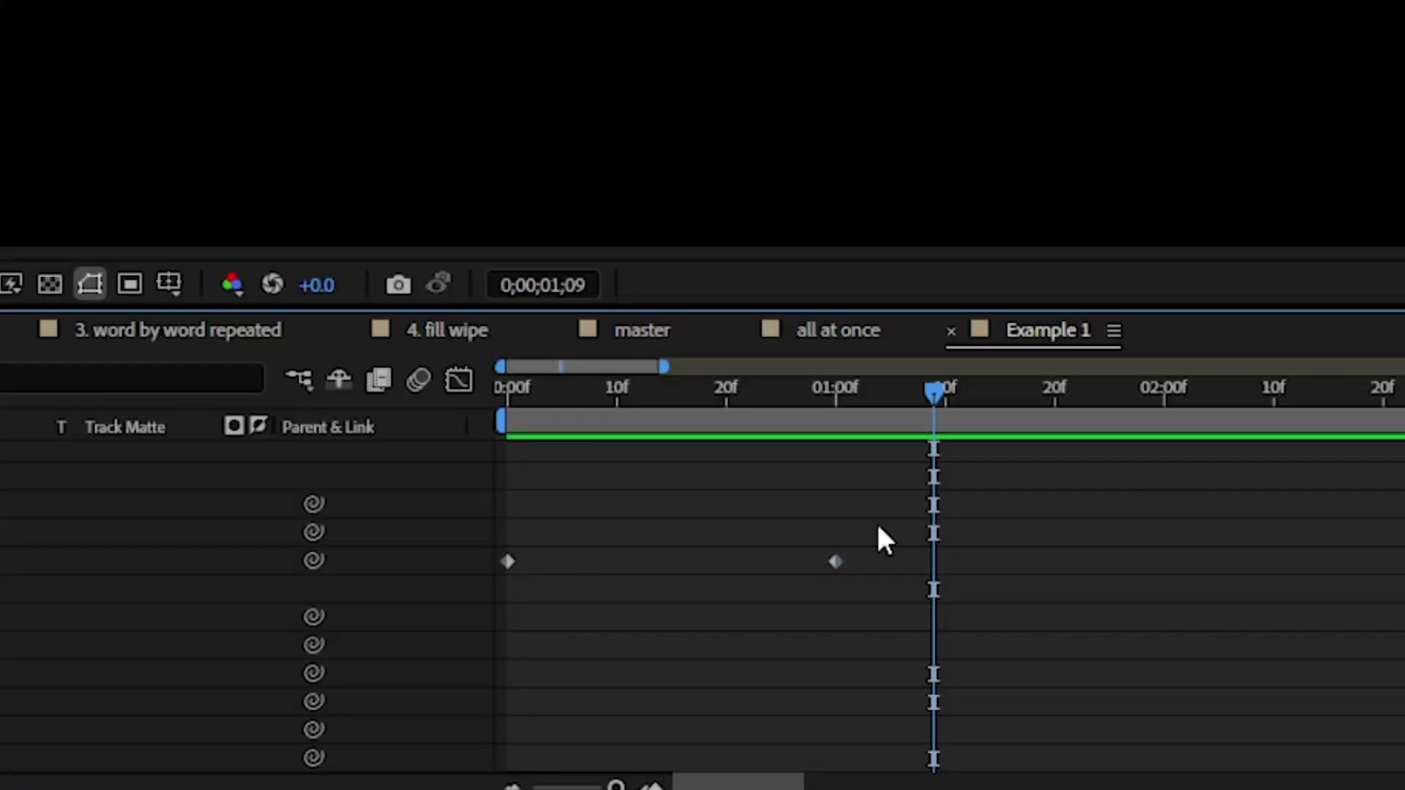
{"action": "left_click_drag", "start_coordinate": [512, 630], "coordinate": [511, 631]}
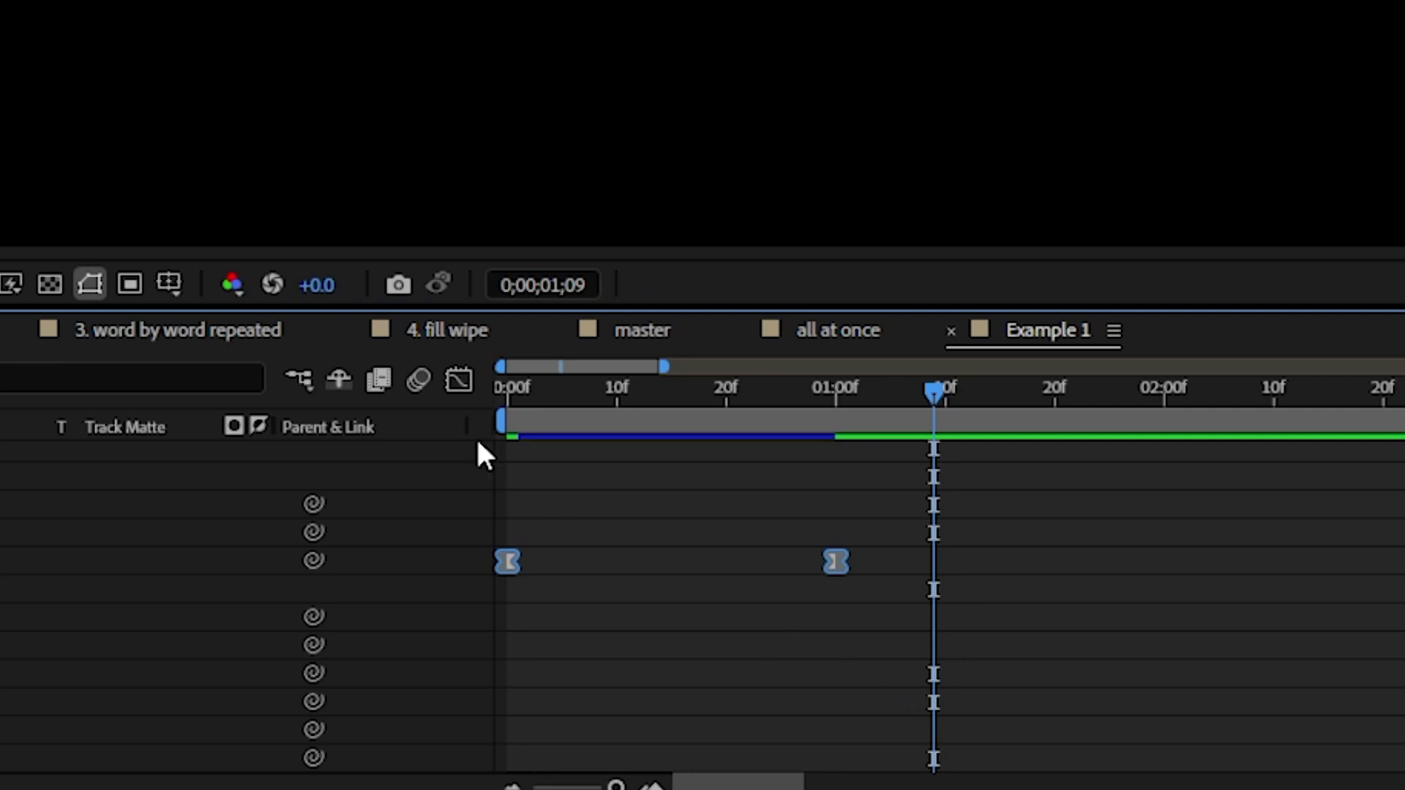
- Reshape the Offset keyframes' speed graph to peak early with a long slow-down, reducing the first keyframe's influence to about 10%, and preview
{"action": "left_click", "coordinate": [458, 380]}
{"action": "right_click", "coordinate": [580, 499]}
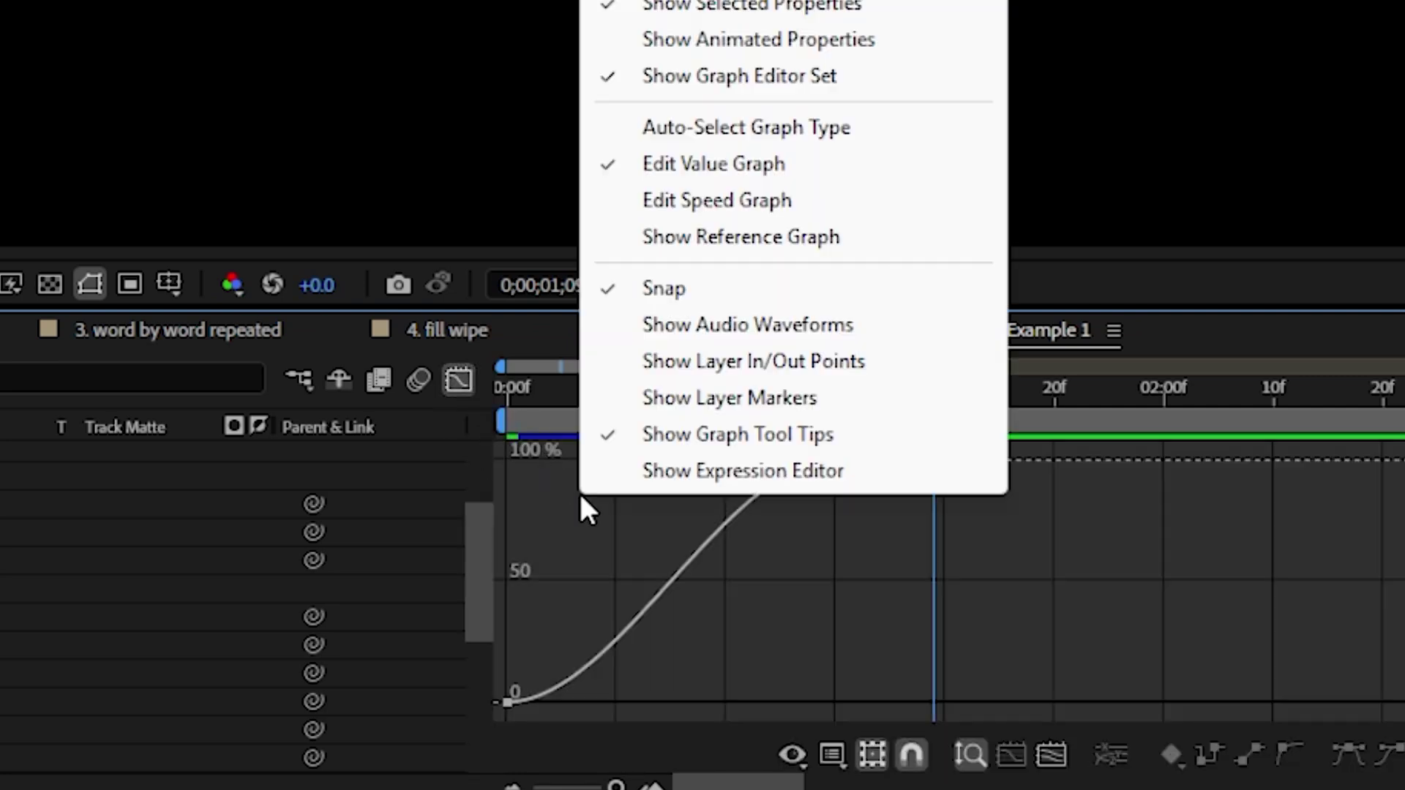
{"action": "left_click", "coordinate": [730, 194]}
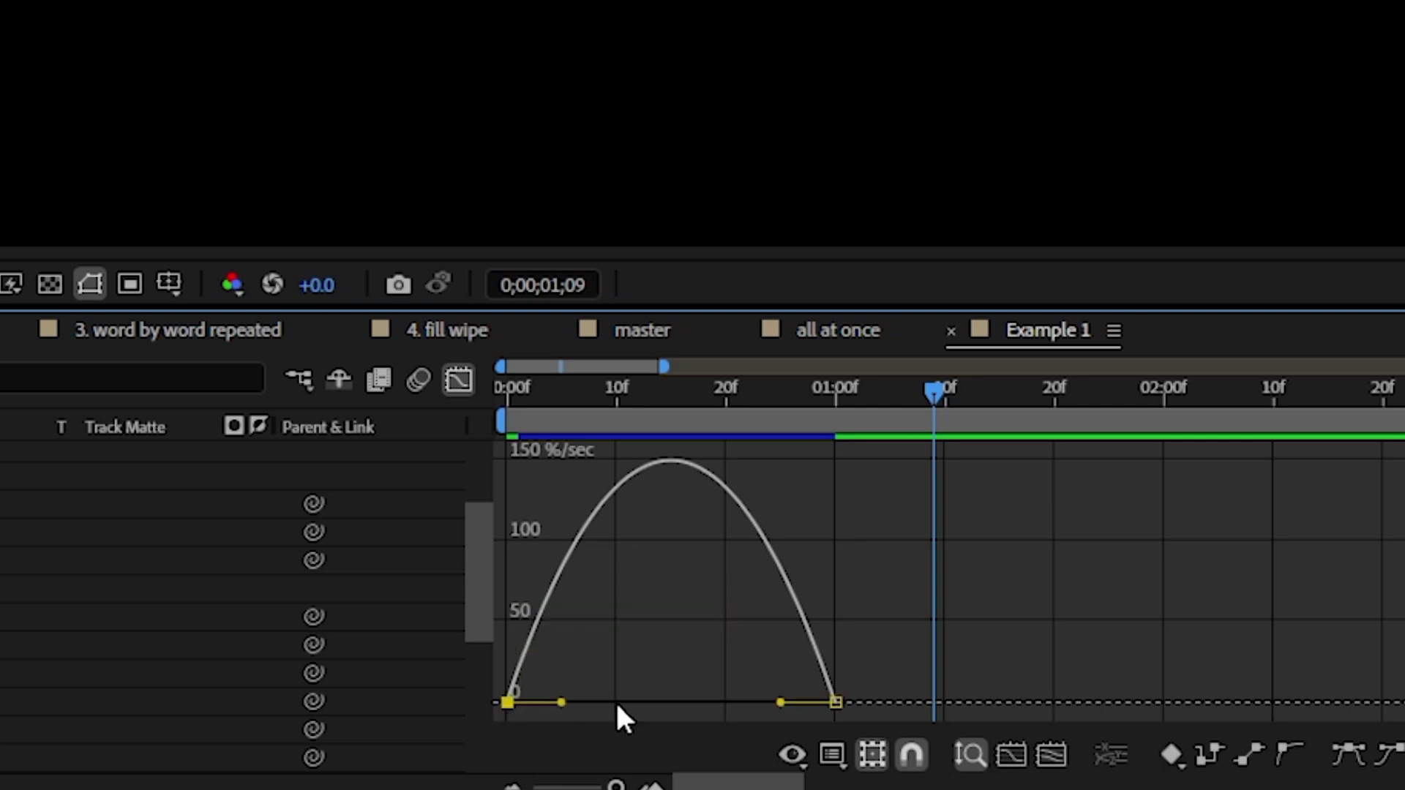
{"action": "left_click", "coordinate": [838, 702]}
{"action": "left_click_drag", "start_coordinate": [779, 702], "coordinate": [673, 702]}
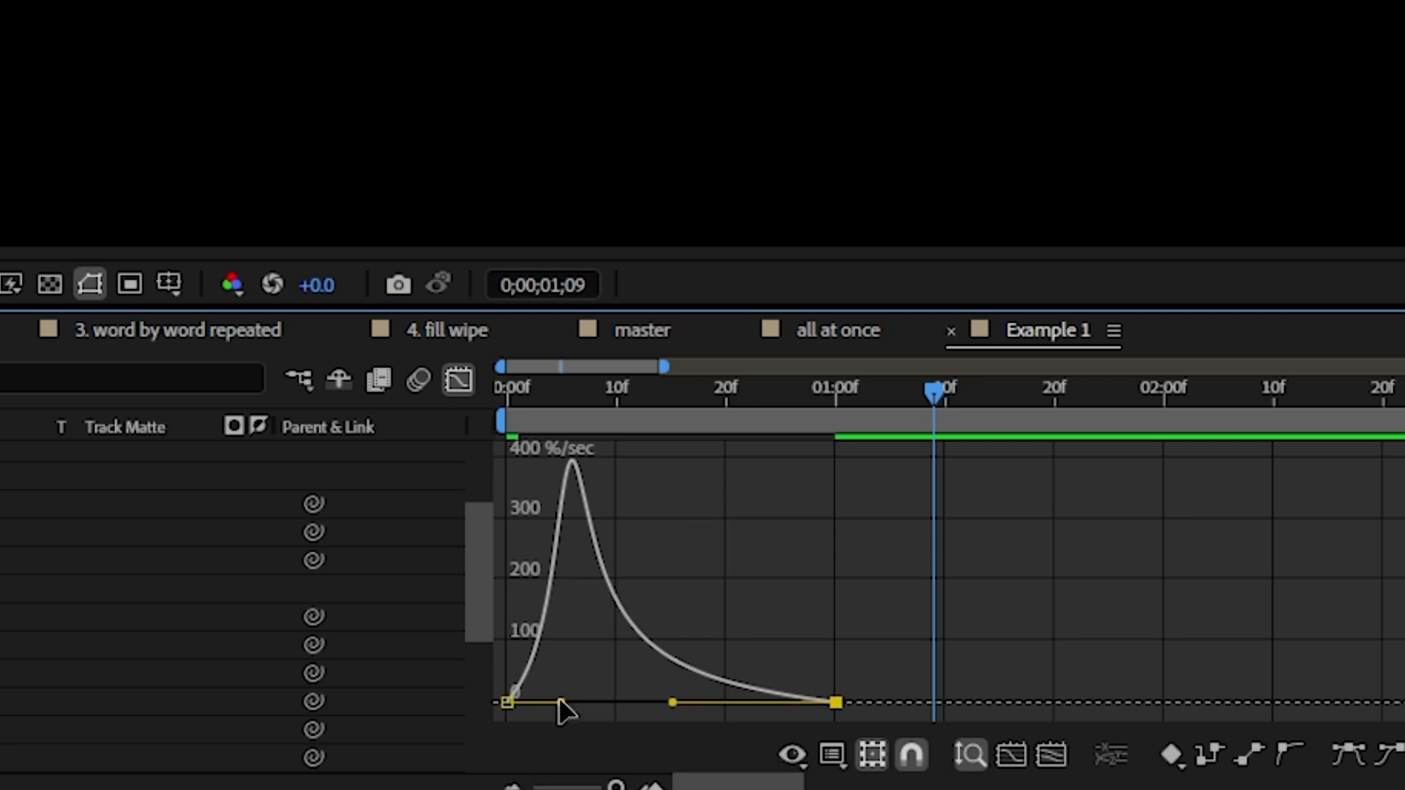
{"action": "left_click_drag", "start_coordinate": [559, 701], "coordinate": [526, 703]}
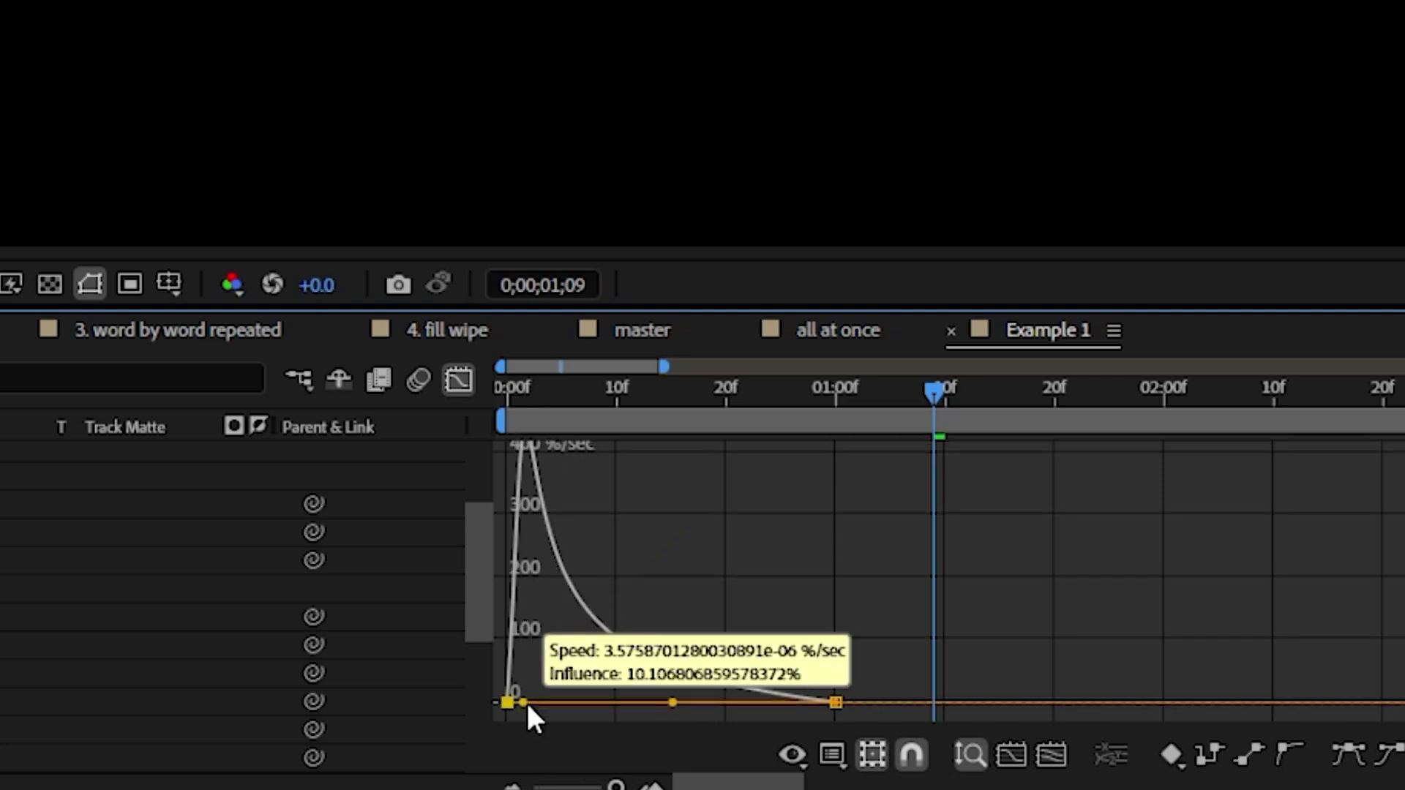
{"action": "key", "text": "space"}
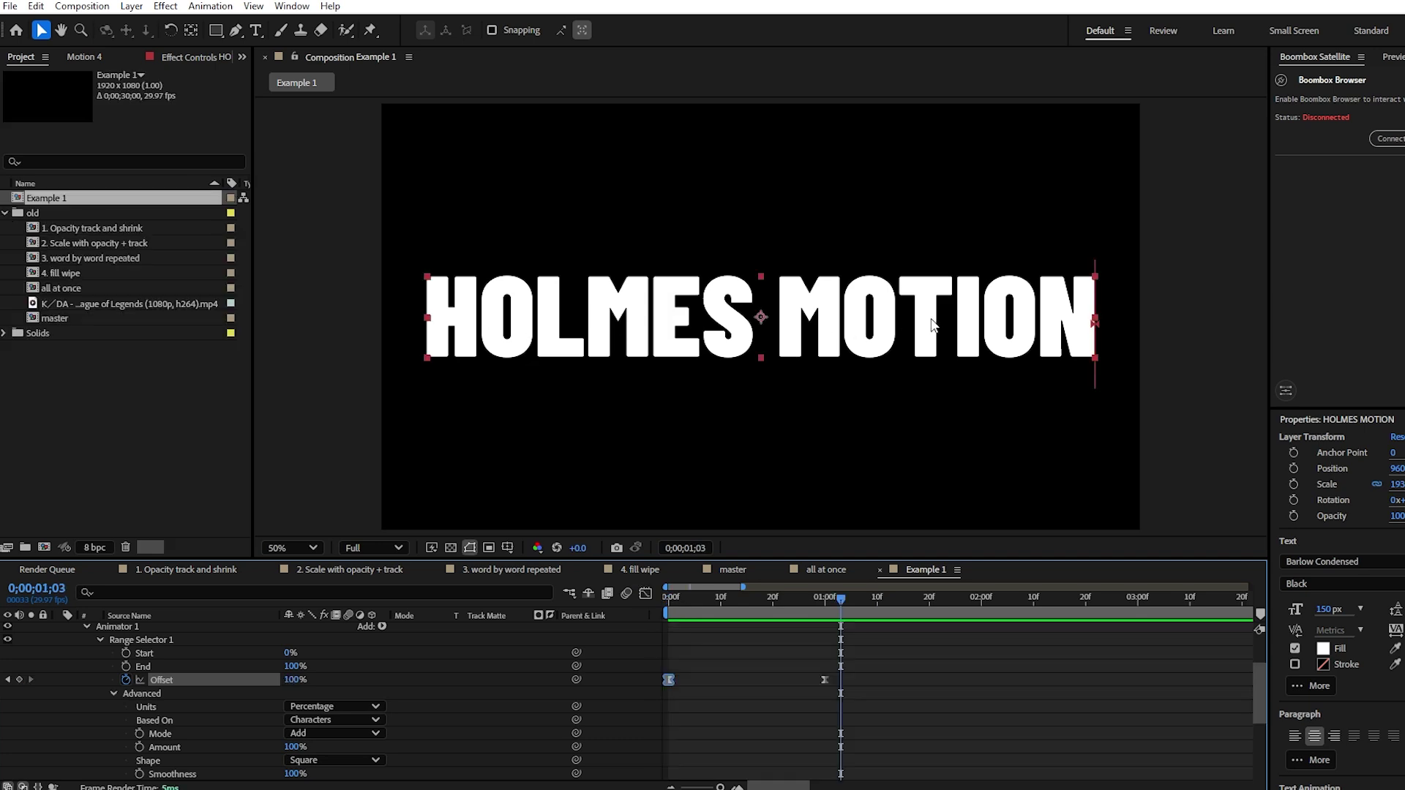
- Add a separate Tracking animator to the text layer, test changing its Tracking Amount, and undo that test
{"action": "left_click", "coordinate": [87, 627]}
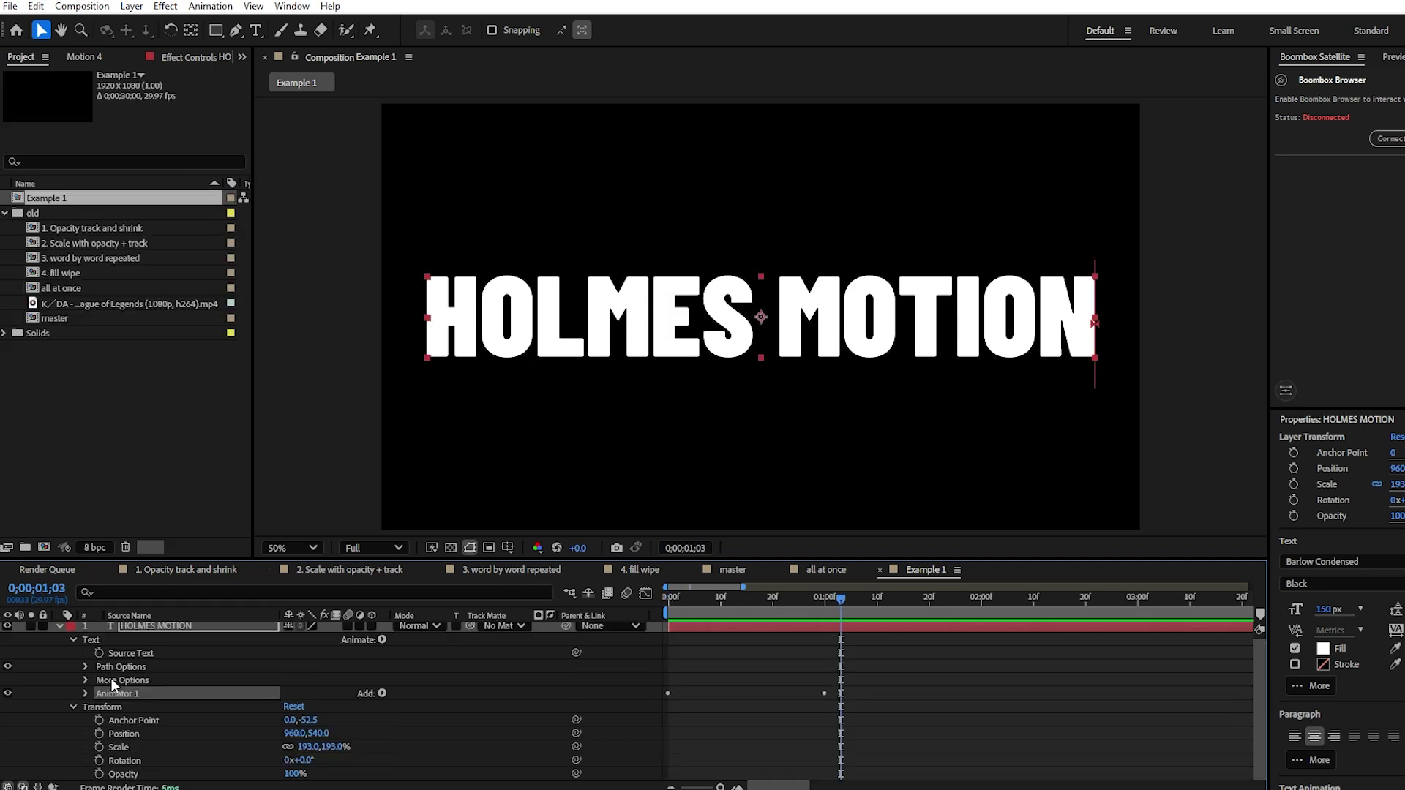
{"action": "left_click", "coordinate": [108, 681]}
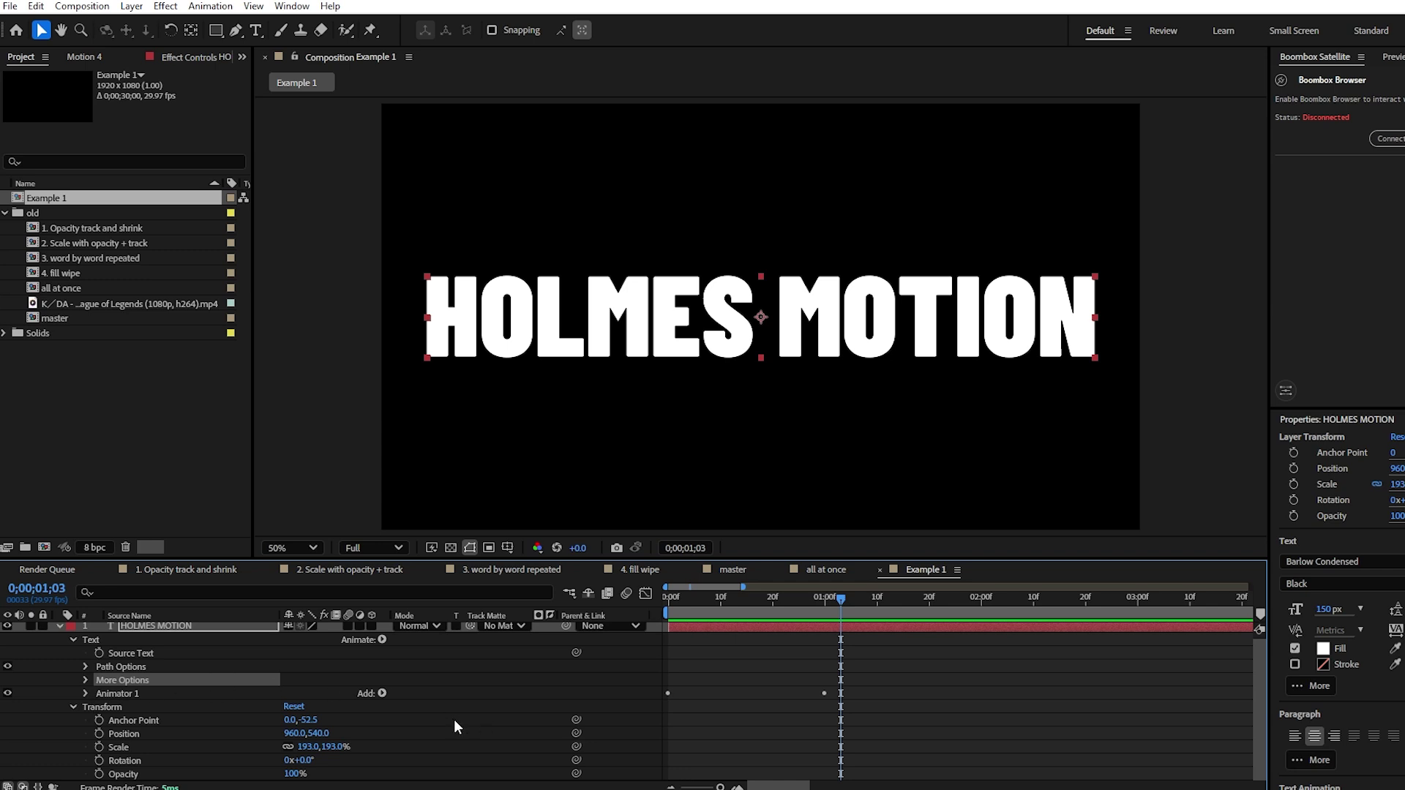
{"action": "left_click", "coordinate": [382, 639]}
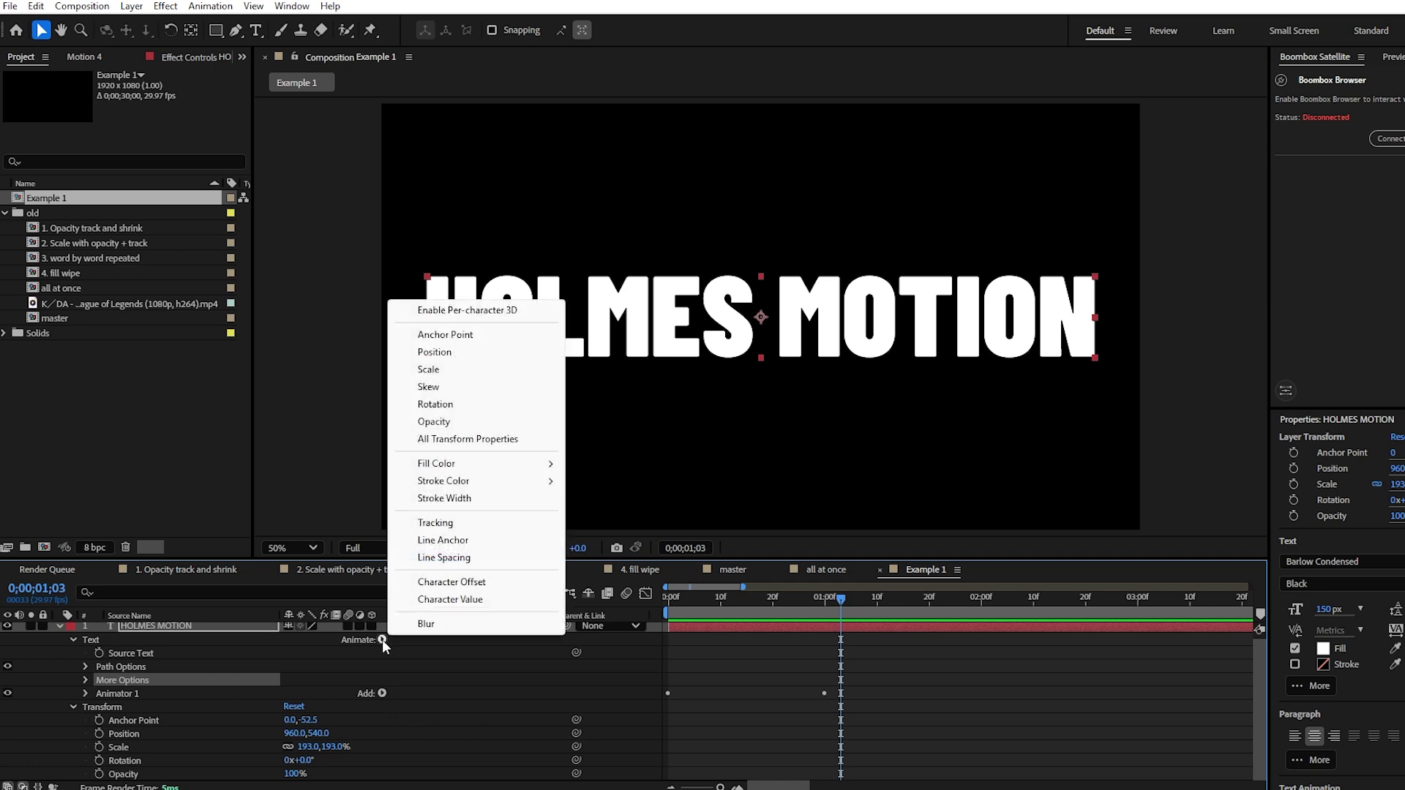
{"action": "left_click", "coordinate": [446, 523]}
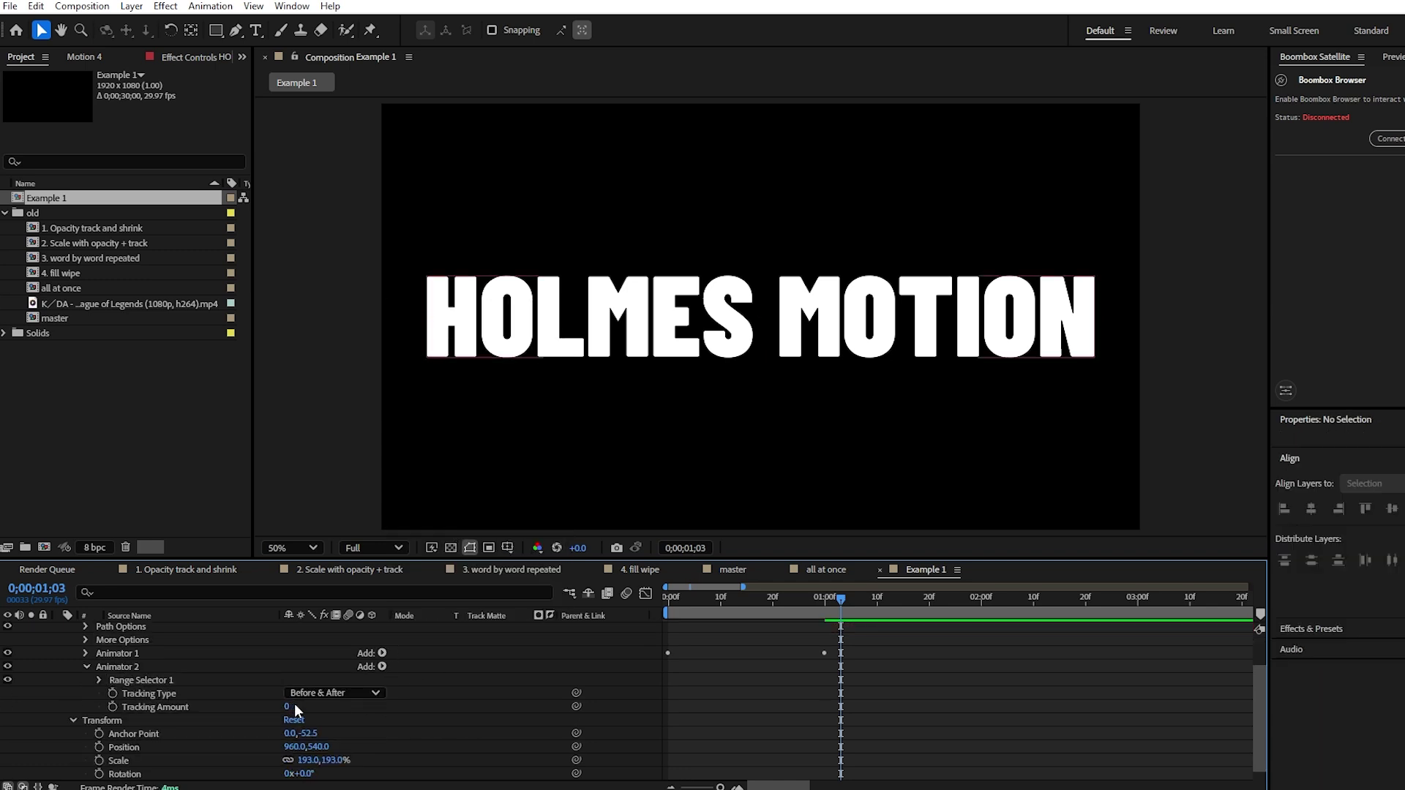
{"action": "left_click_drag", "start_coordinate": [289, 705], "coordinate": [308, 706]}
{"action": "key", "text": "ctrl+z"}
- Keyframe the Tracking Amount at 5 at the start and 0 at 1 second, and preview the animation
{"action": "left_click_drag", "start_coordinate": [840, 599], "coordinate": [823, 596]}
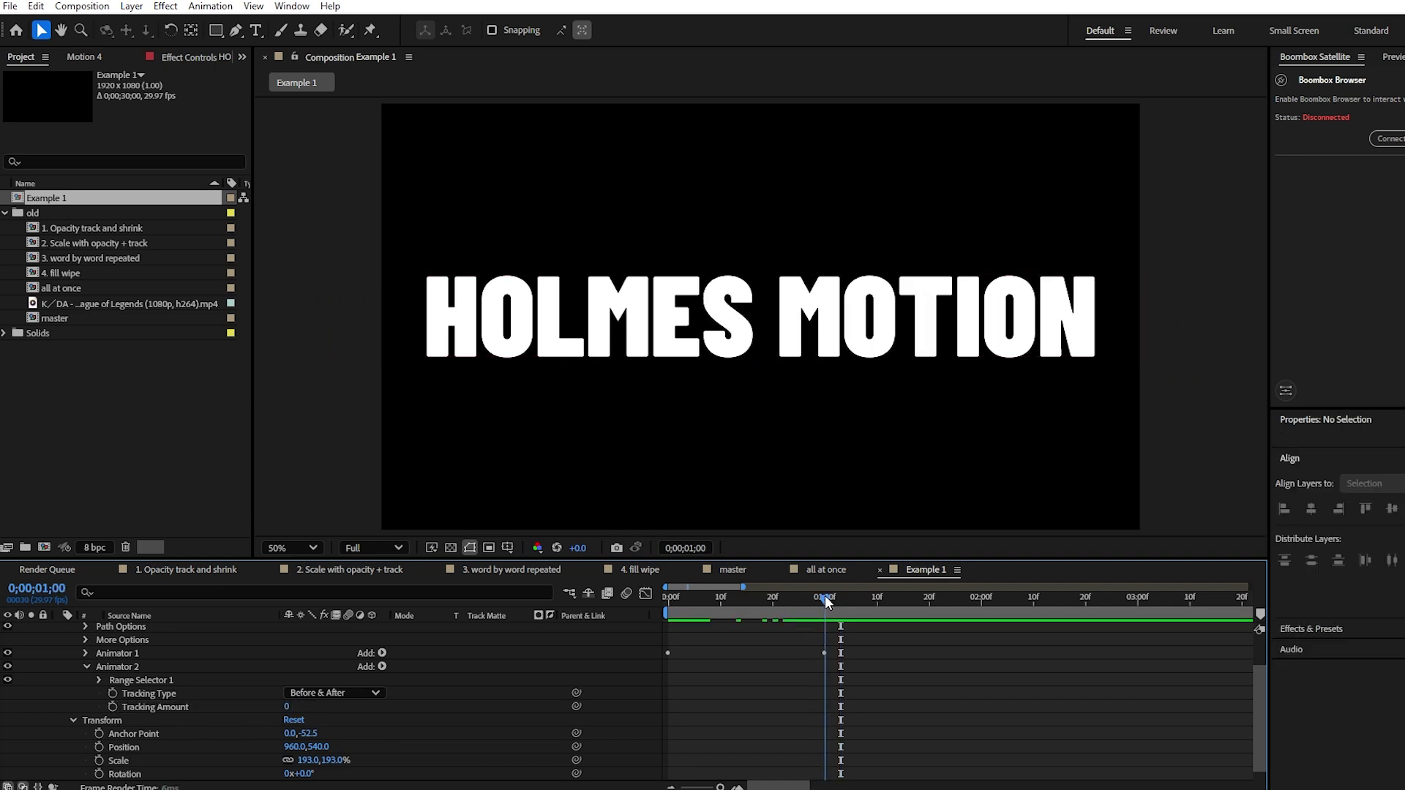
{"action": "left_click", "coordinate": [113, 707]}
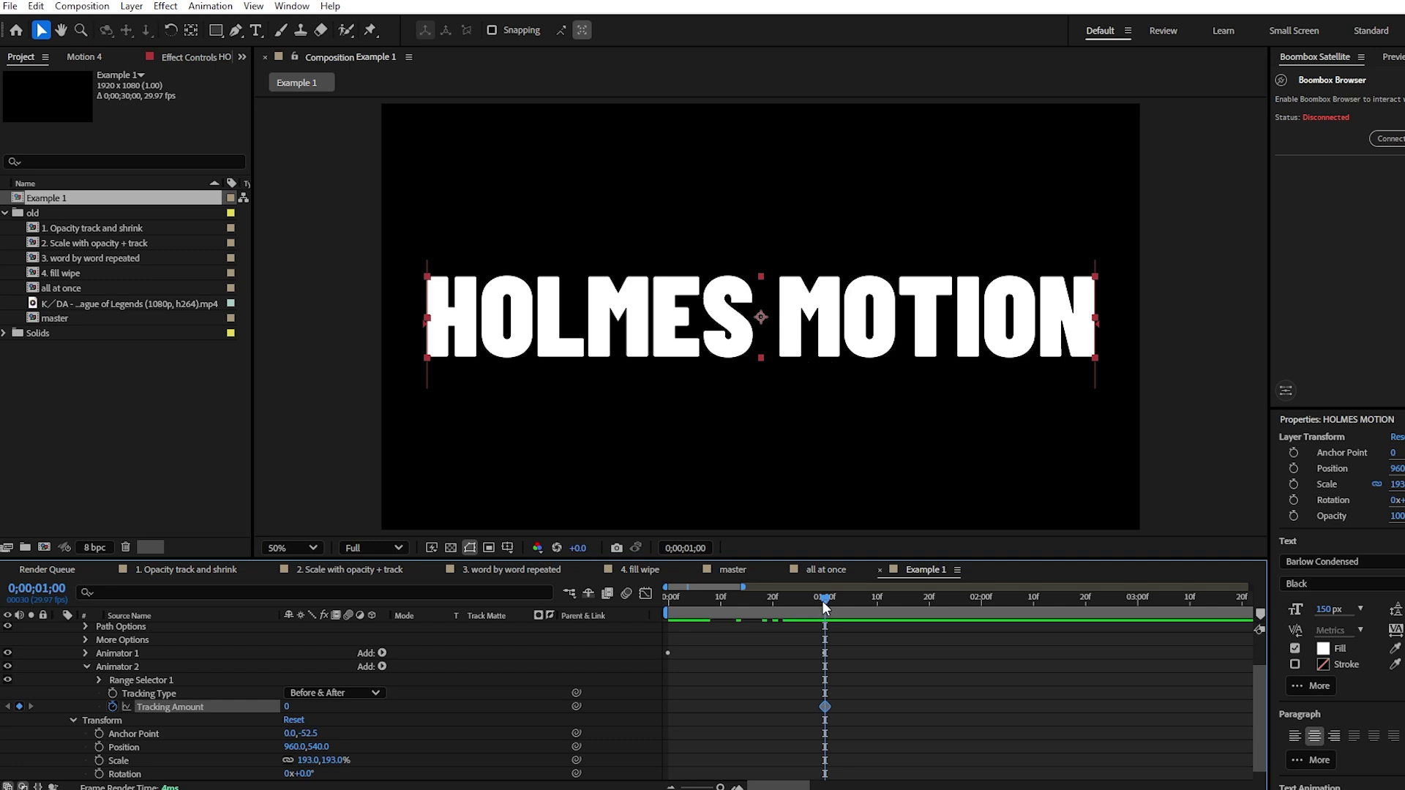
{"action": "left_click", "coordinate": [715, 605]}
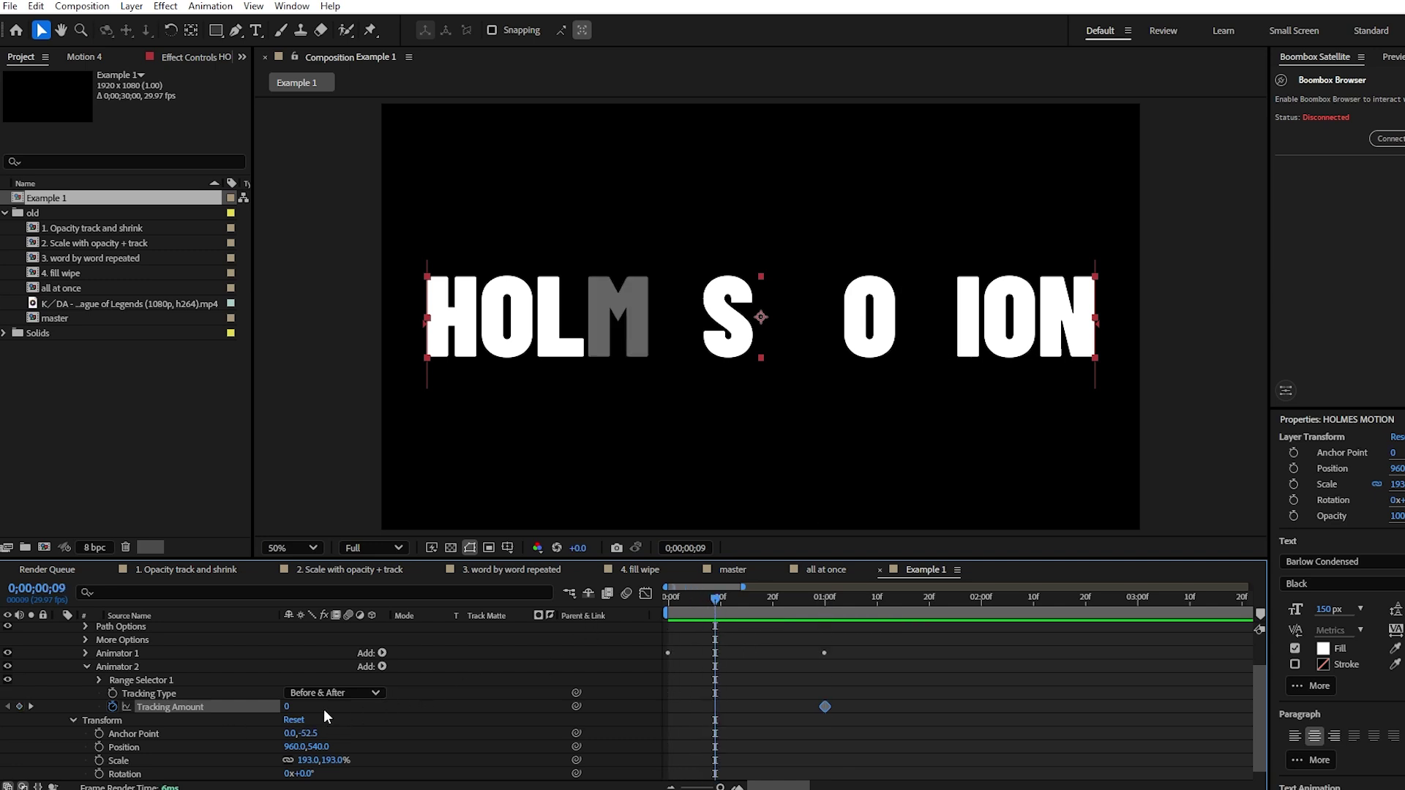
{"action": "left_click_drag", "start_coordinate": [287, 708], "coordinate": [291, 709]}
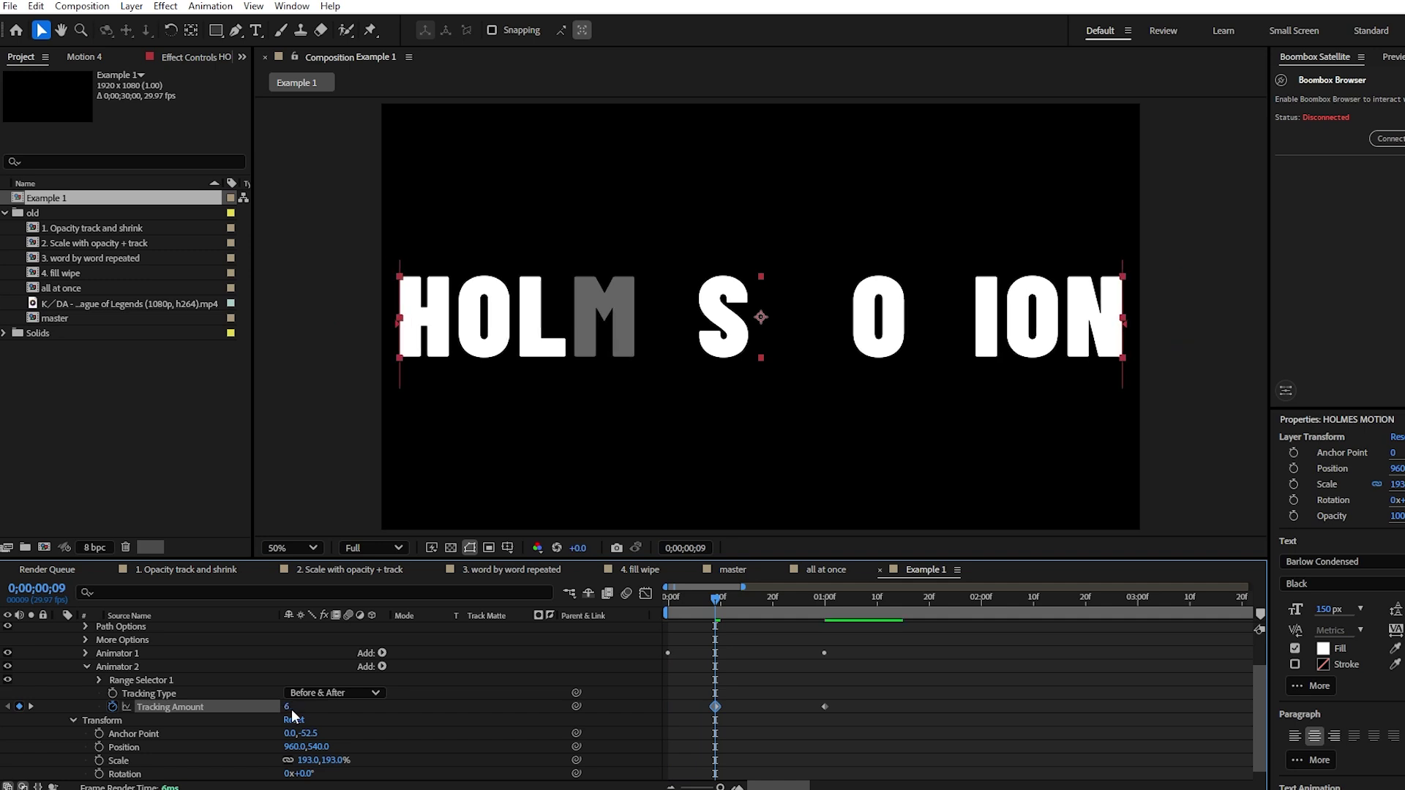
{"action": "left_click", "coordinate": [291, 708]}
{"action": "type", "text": "5"}
{"action": "key", "text": "Return"}
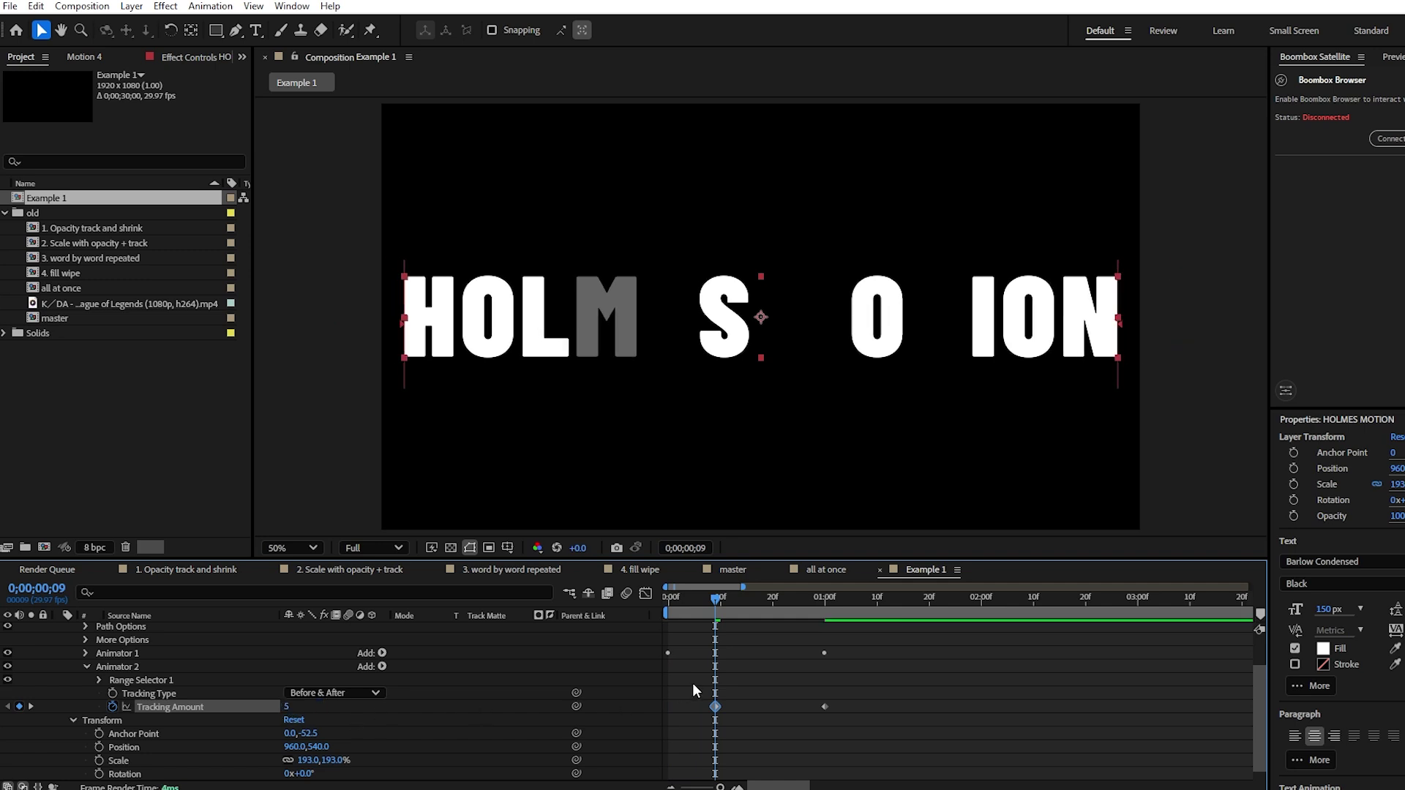
{"action": "left_click_drag", "start_coordinate": [710, 704], "coordinate": [668, 706]}
{"action": "left_click", "coordinate": [673, 600]}
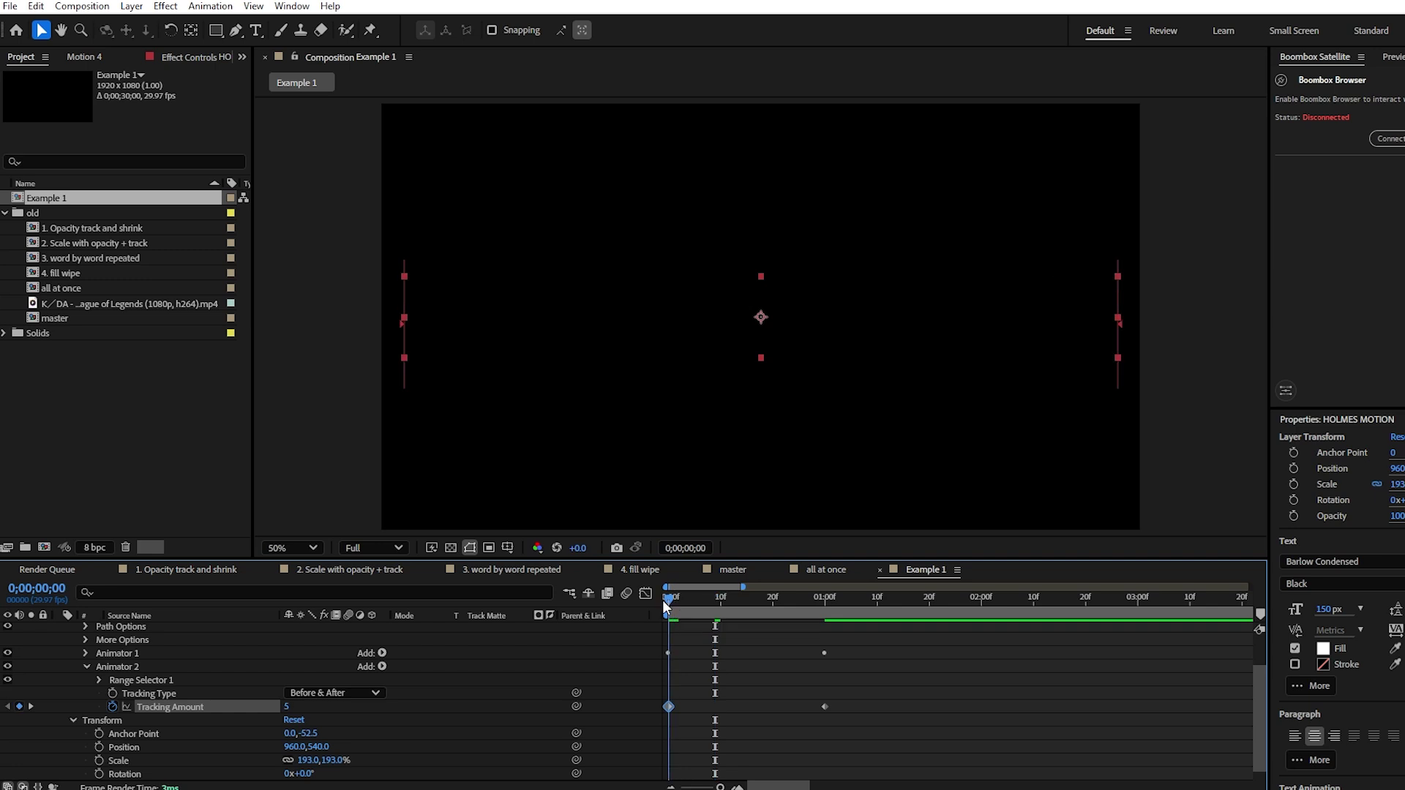
{"action": "key", "text": "space"}
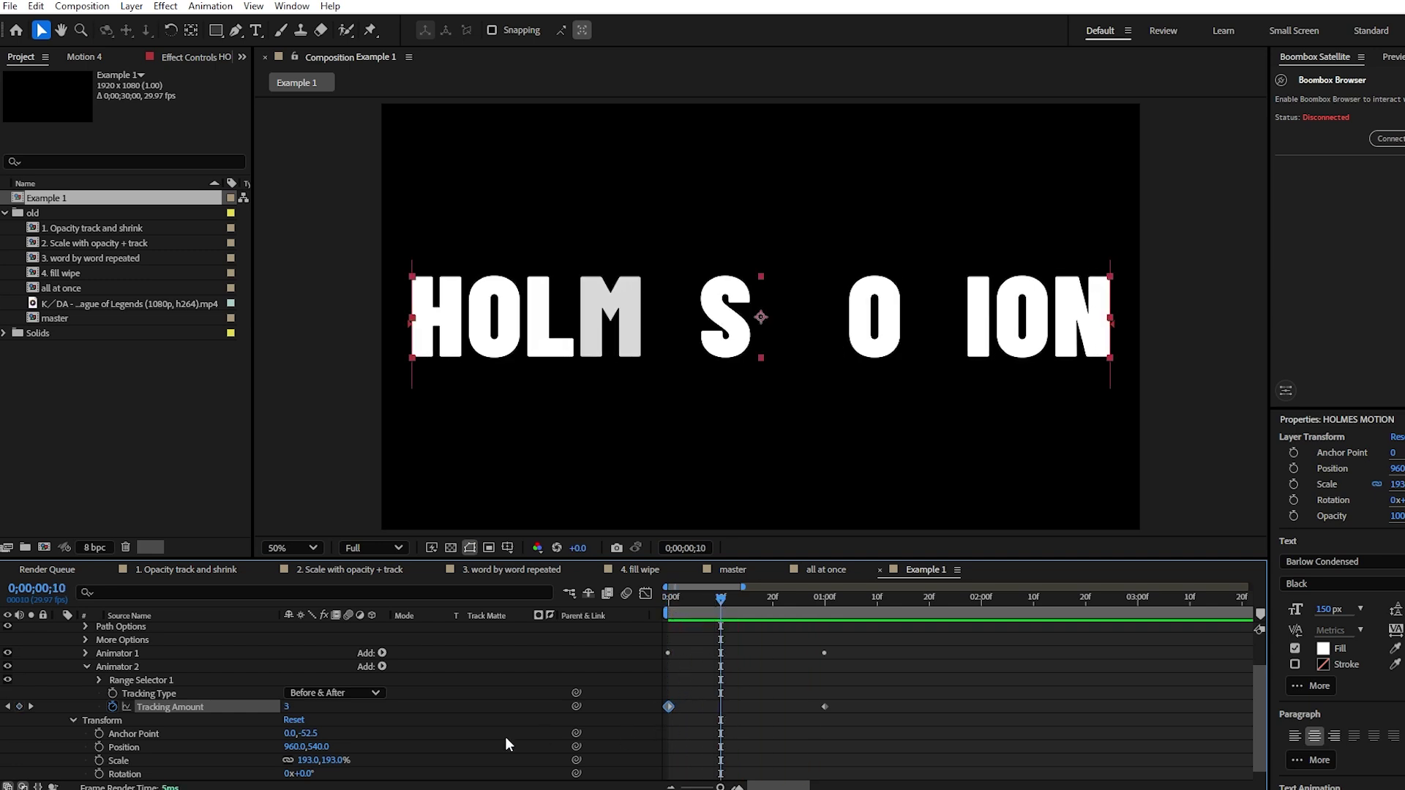
- Convert both Tracking Amount keyframes to hold keyframes
{"action": "left_click_drag", "start_coordinate": [837, 685], "coordinate": [651, 713]}
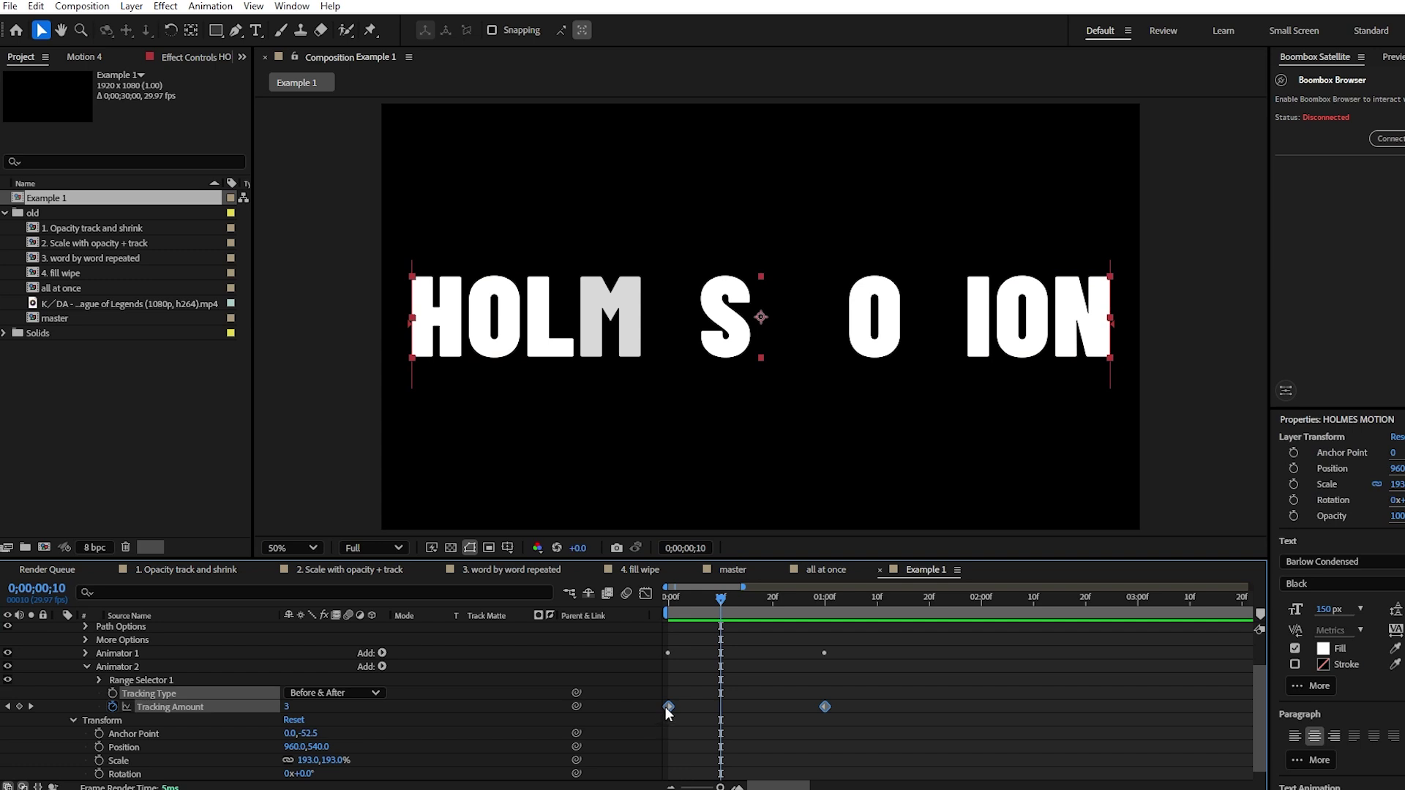
{"action": "right_click", "coordinate": [667, 707]}
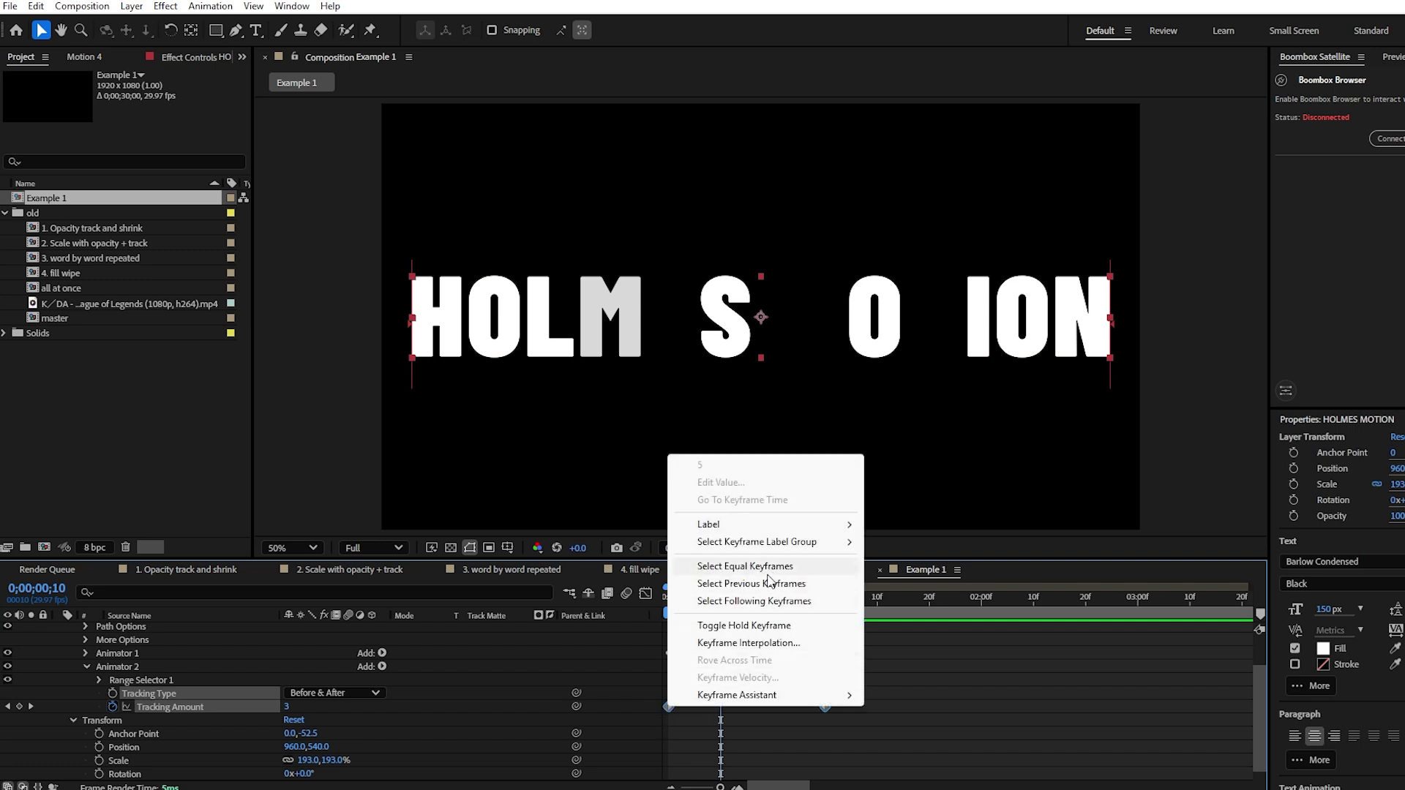
{"action": "left_click", "coordinate": [743, 626]}
{"action": "left_click", "coordinate": [678, 680]}
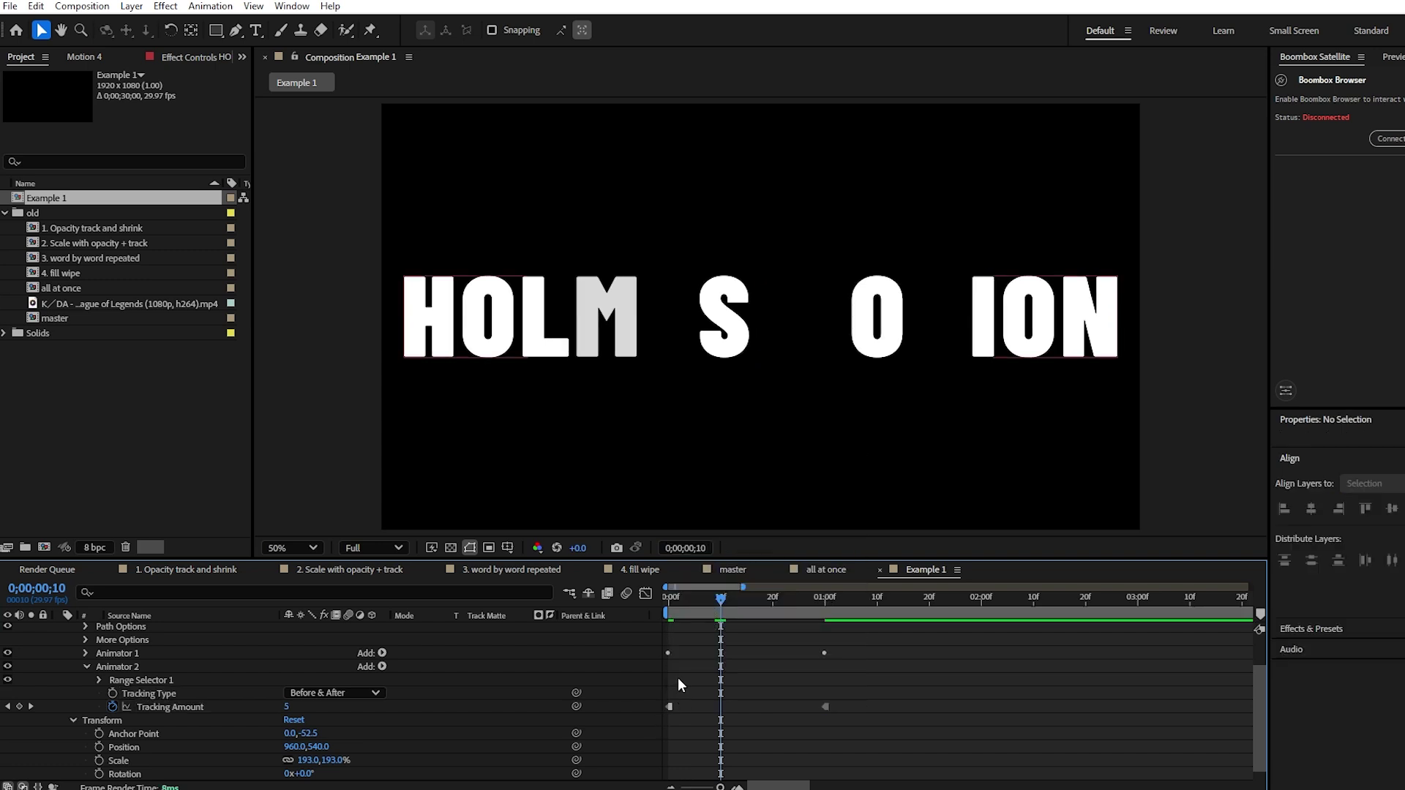
- Add Tracking Amount keyframes of 4 at frame 10 and 2 at frame 20, and preview from the start
{"action": "left_click_drag", "start_coordinate": [682, 600], "coordinate": [720, 606]}
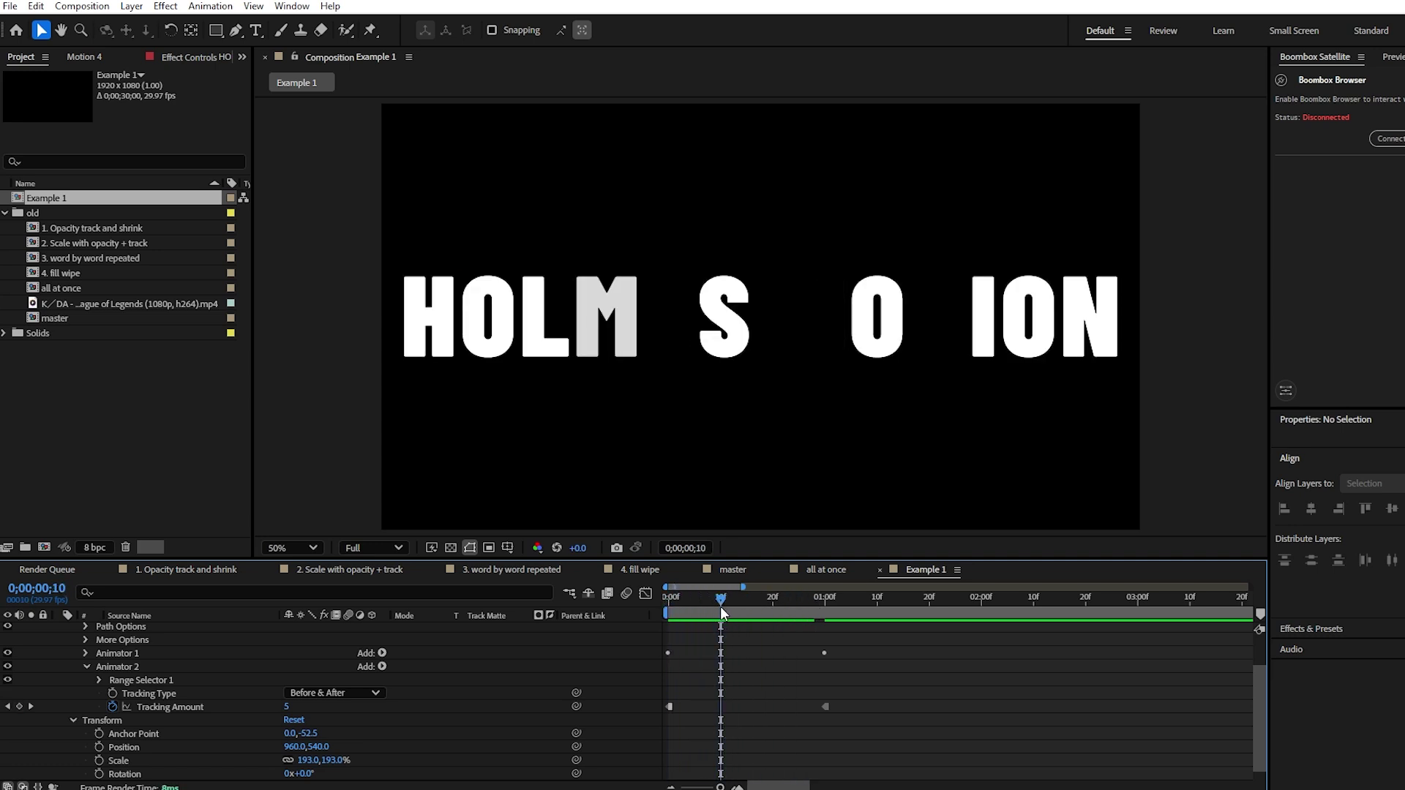
{"action": "left_click", "coordinate": [287, 706]}
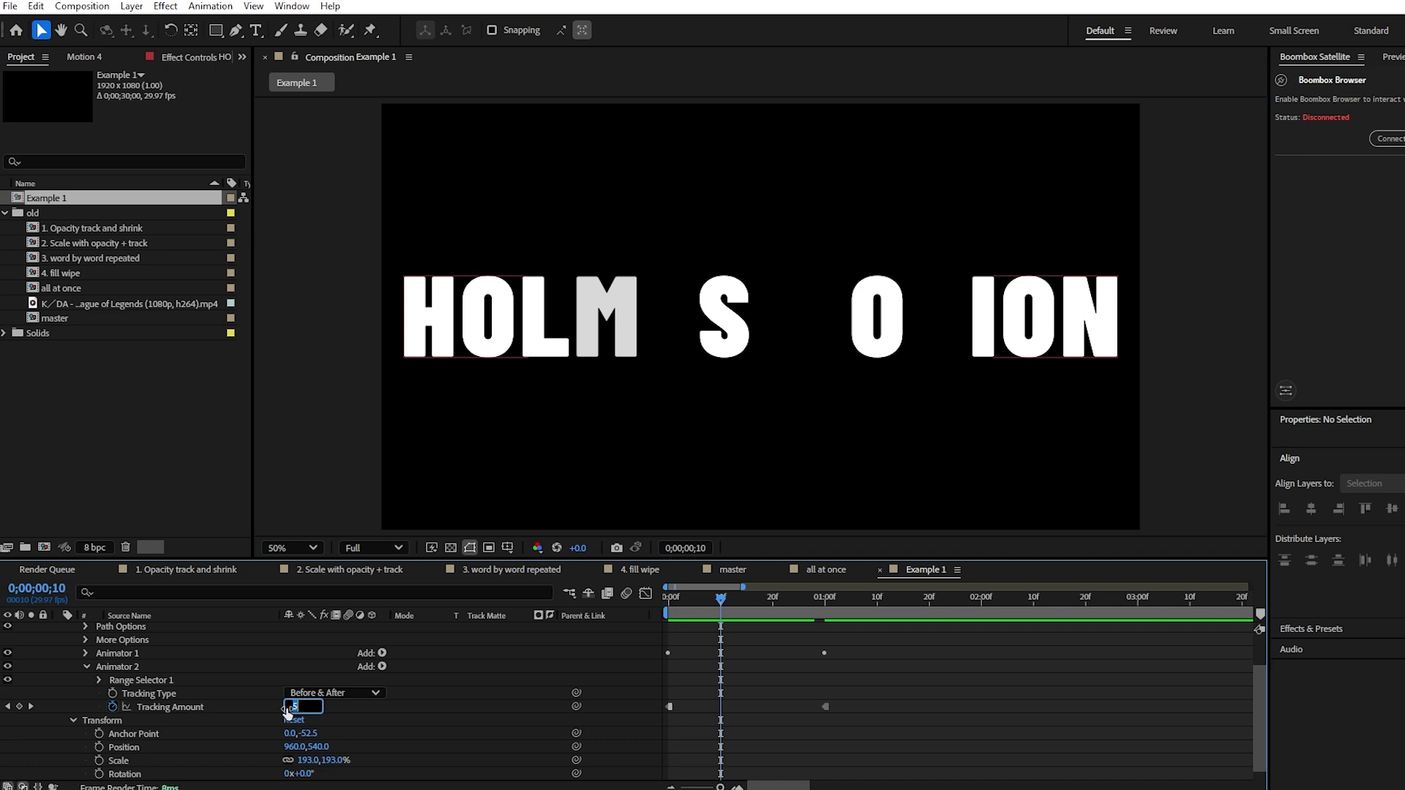
{"action": "type", "text": "4"}
{"action": "key", "text": "Return"}
{"action": "key", "text": "space"}
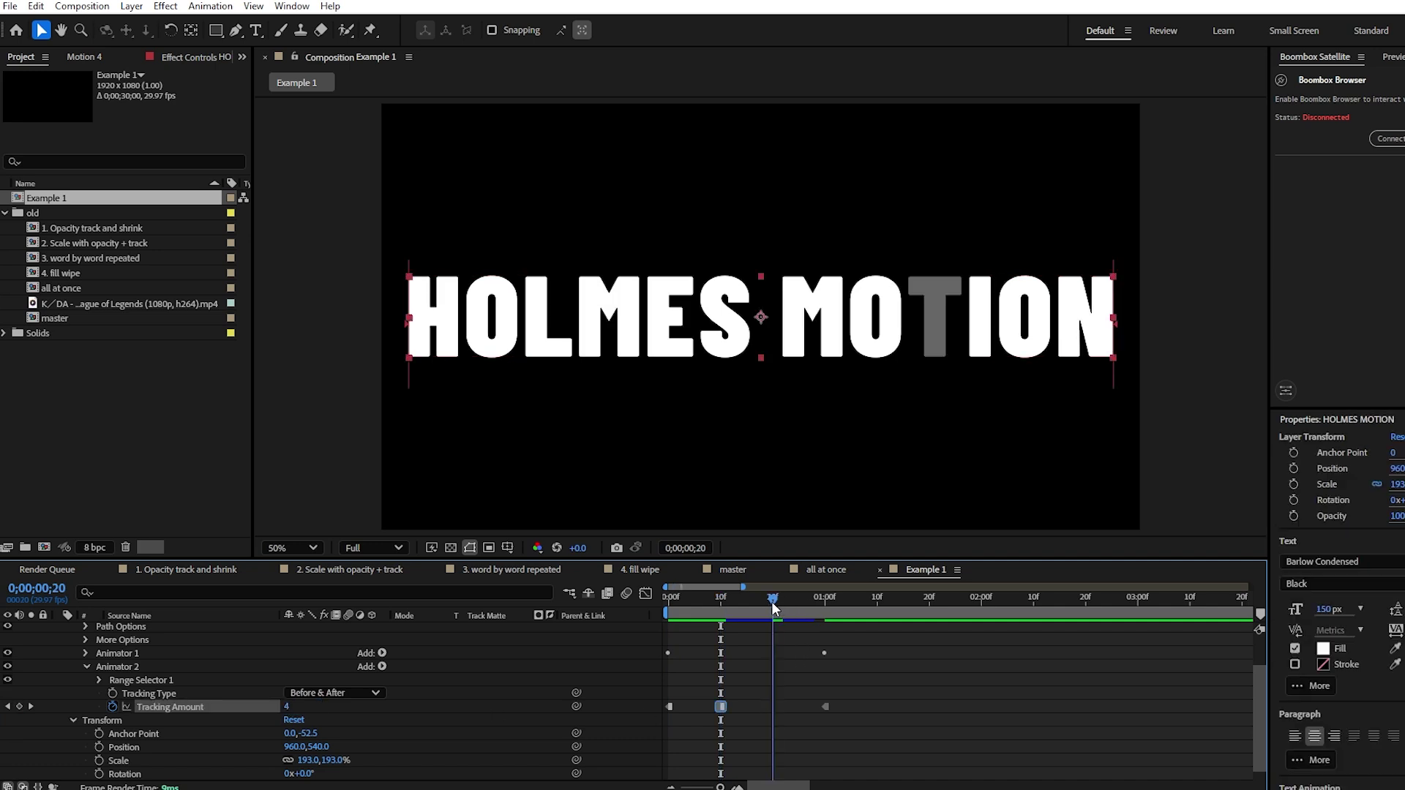
{"action": "left_click", "coordinate": [286, 707]}
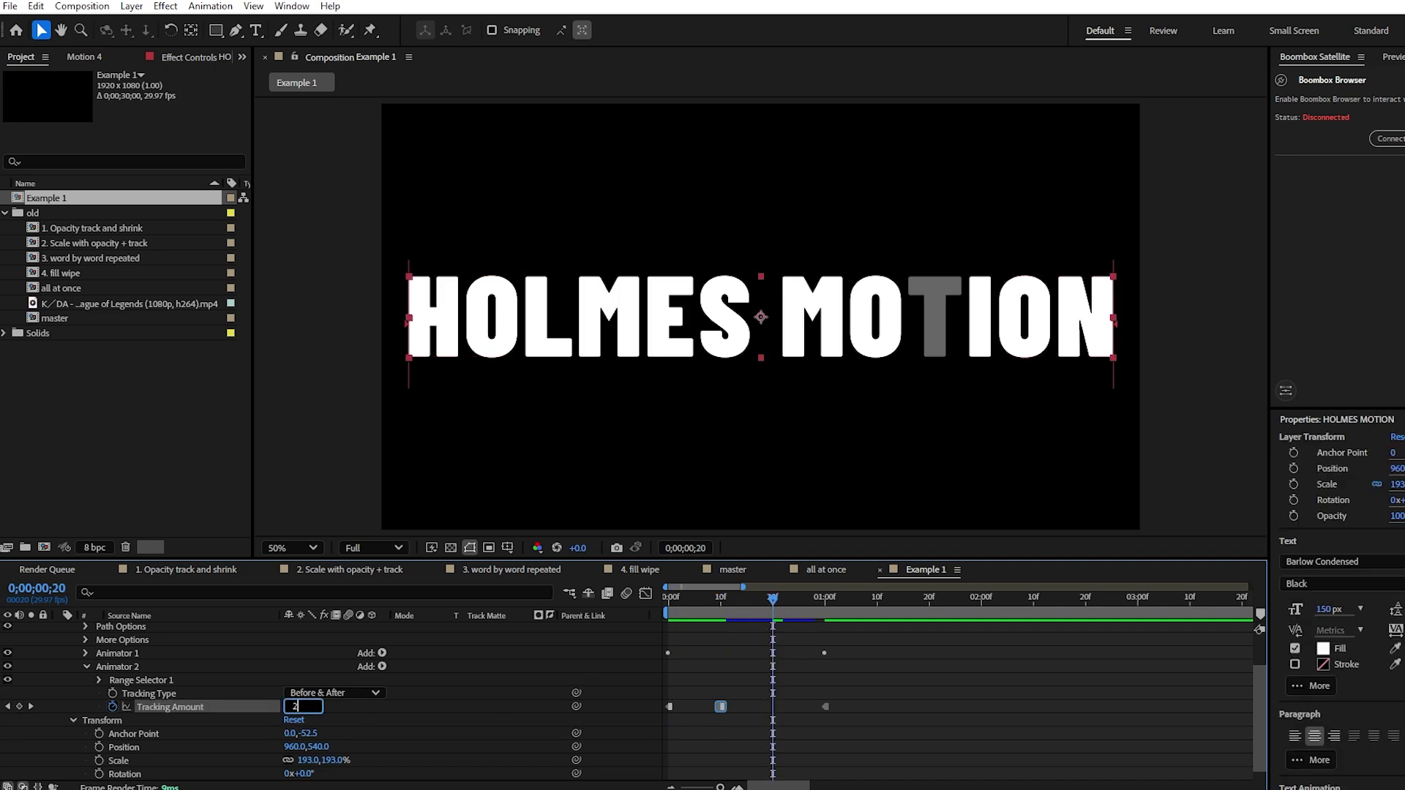
{"action": "type", "text": "2"}
{"action": "key", "text": "Return"}
{"action": "key", "text": "Home"}
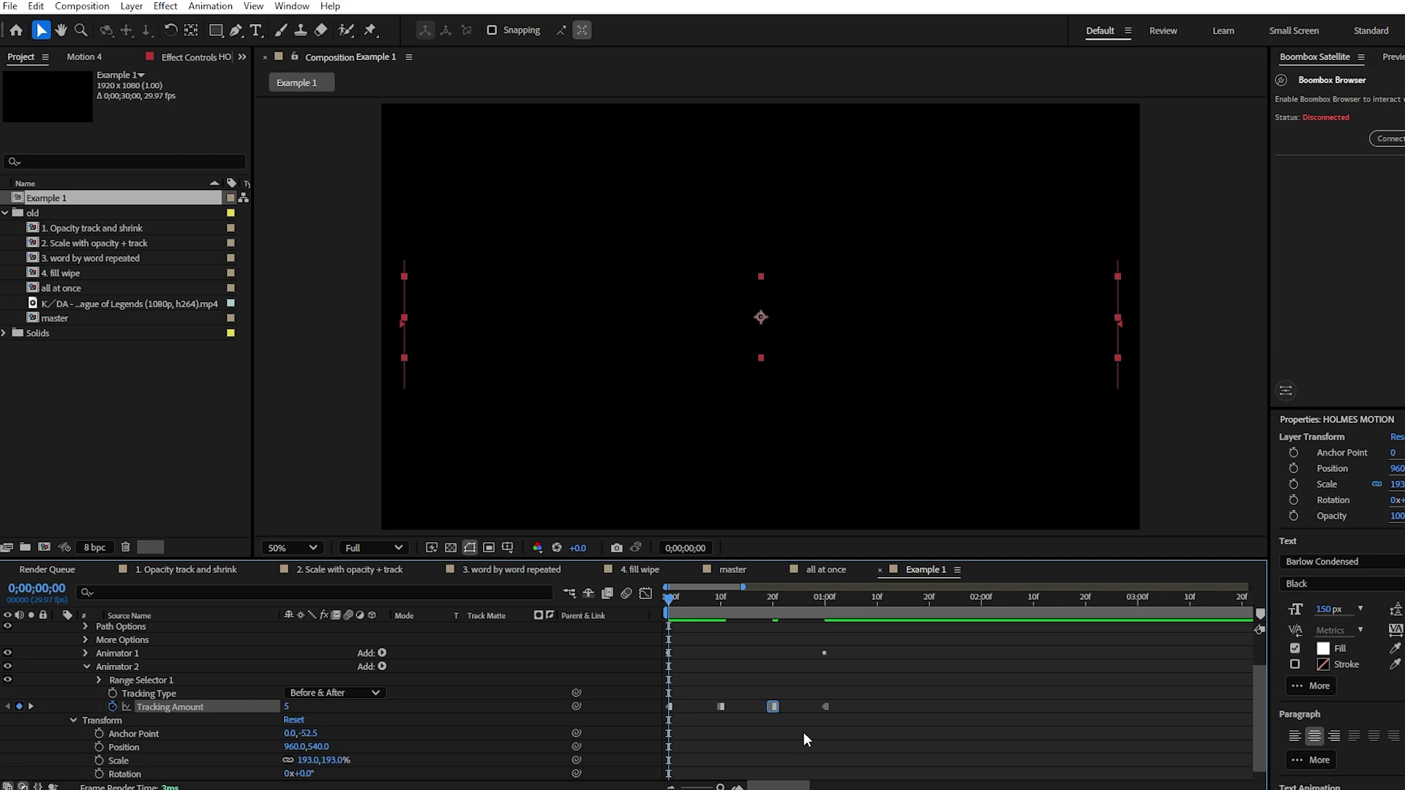
{"action": "key", "text": "space"}
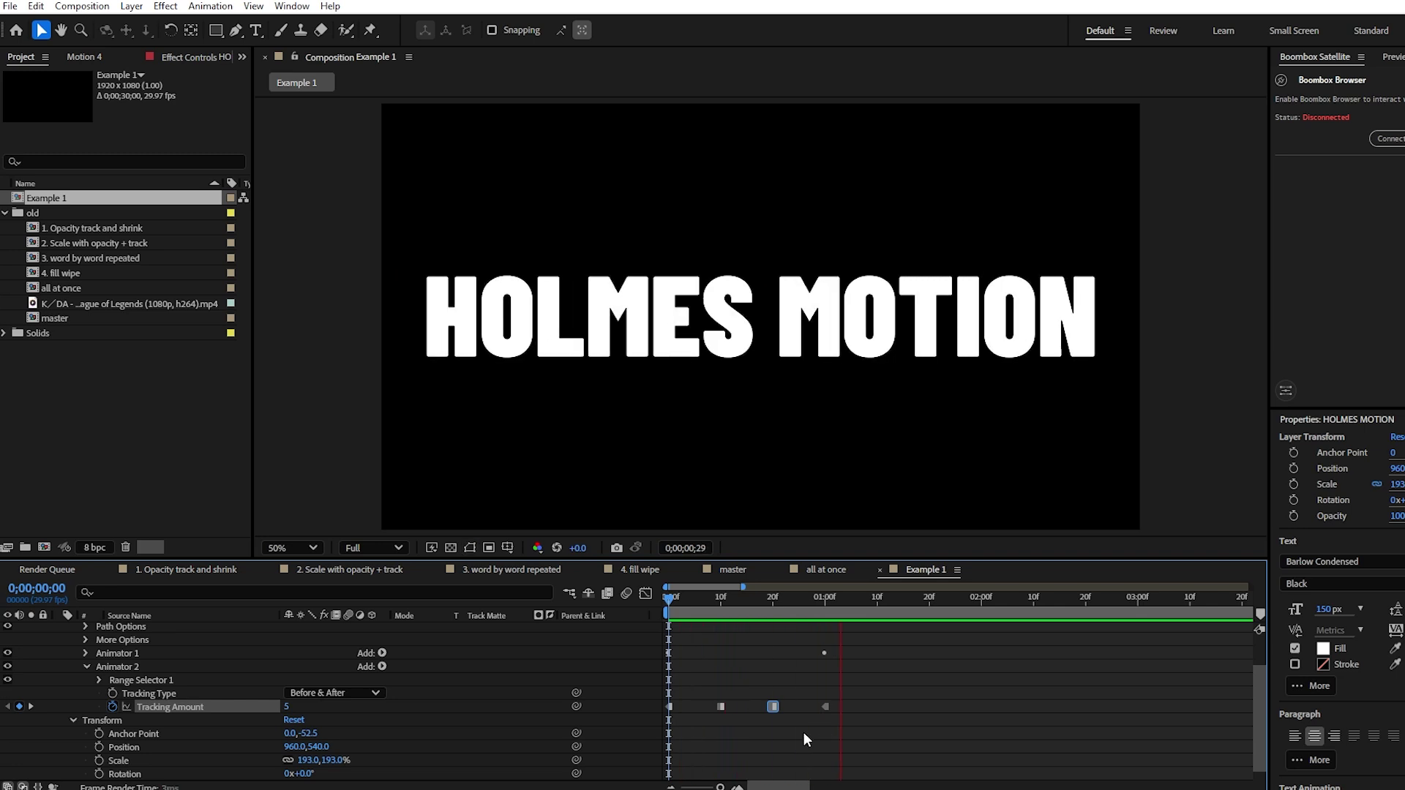
{"action": "key", "text": "space"}
- Retime the first three Tracking Amount keyframes to about frames 10, 17 and 24, and preview the result
{"action": "left_click", "coordinate": [730, 674]}
{"action": "left_click", "coordinate": [773, 707]}
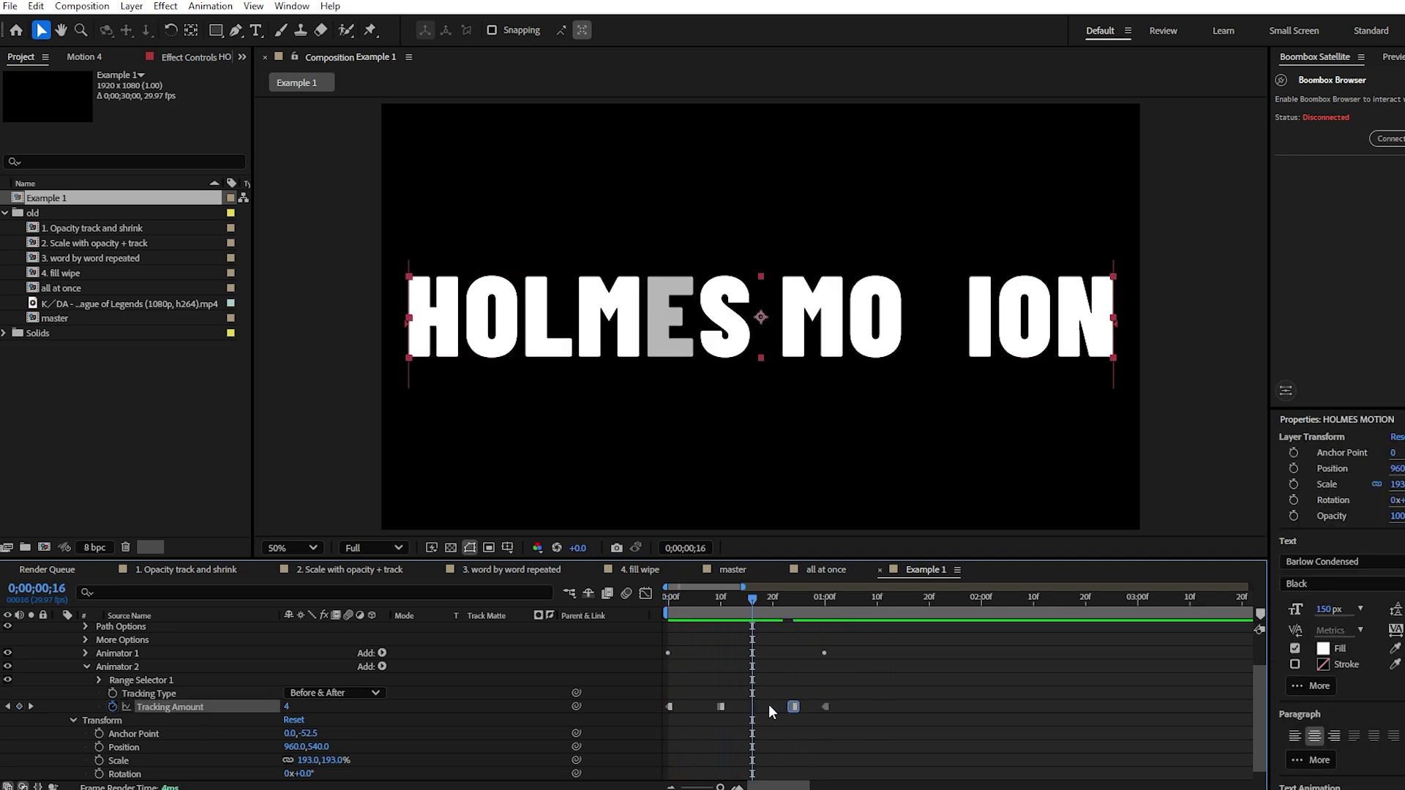
{"action": "left_click_drag", "start_coordinate": [721, 705], "coordinate": [758, 705]}
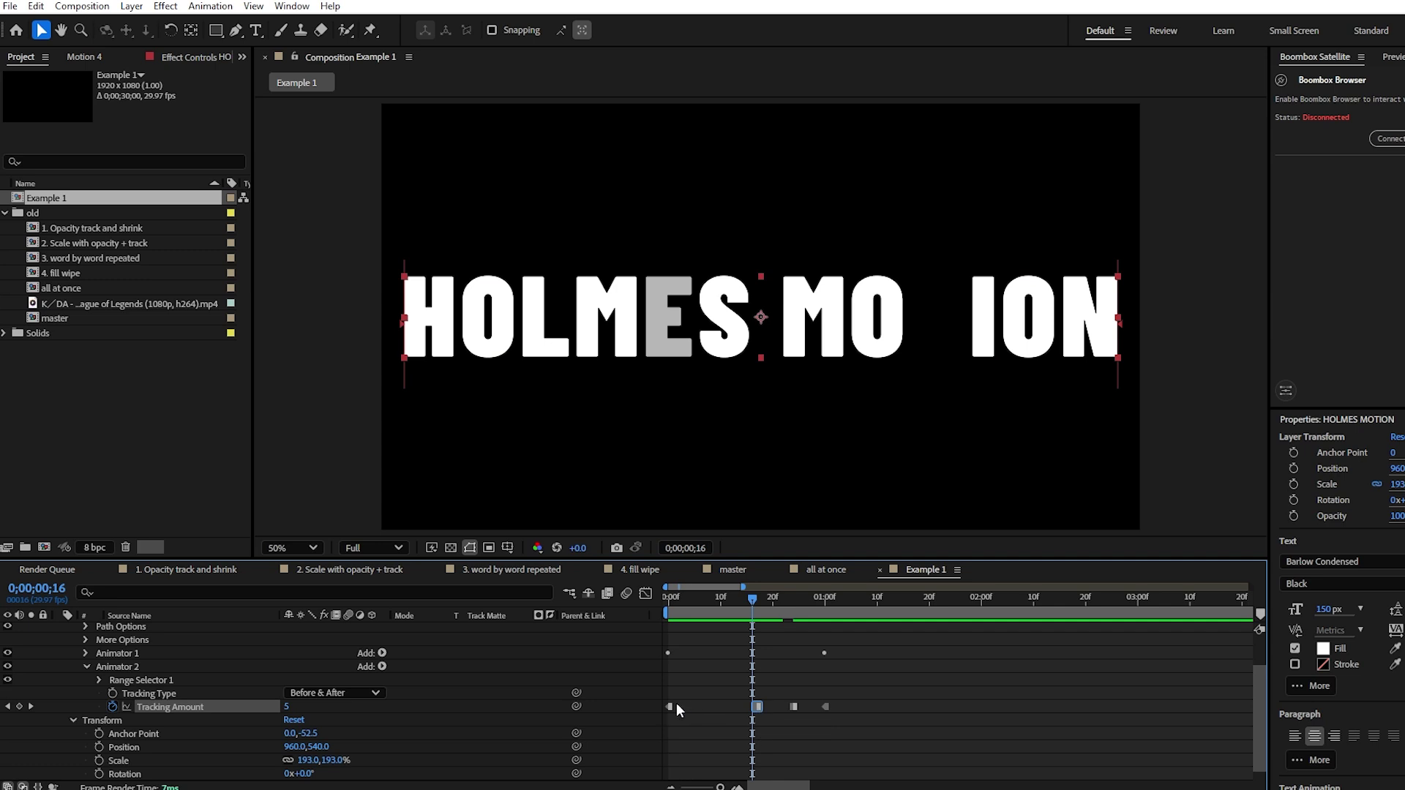
{"action": "left_click", "coordinate": [668, 707]}
{"action": "left_click_drag", "start_coordinate": [670, 706], "coordinate": [722, 707]}
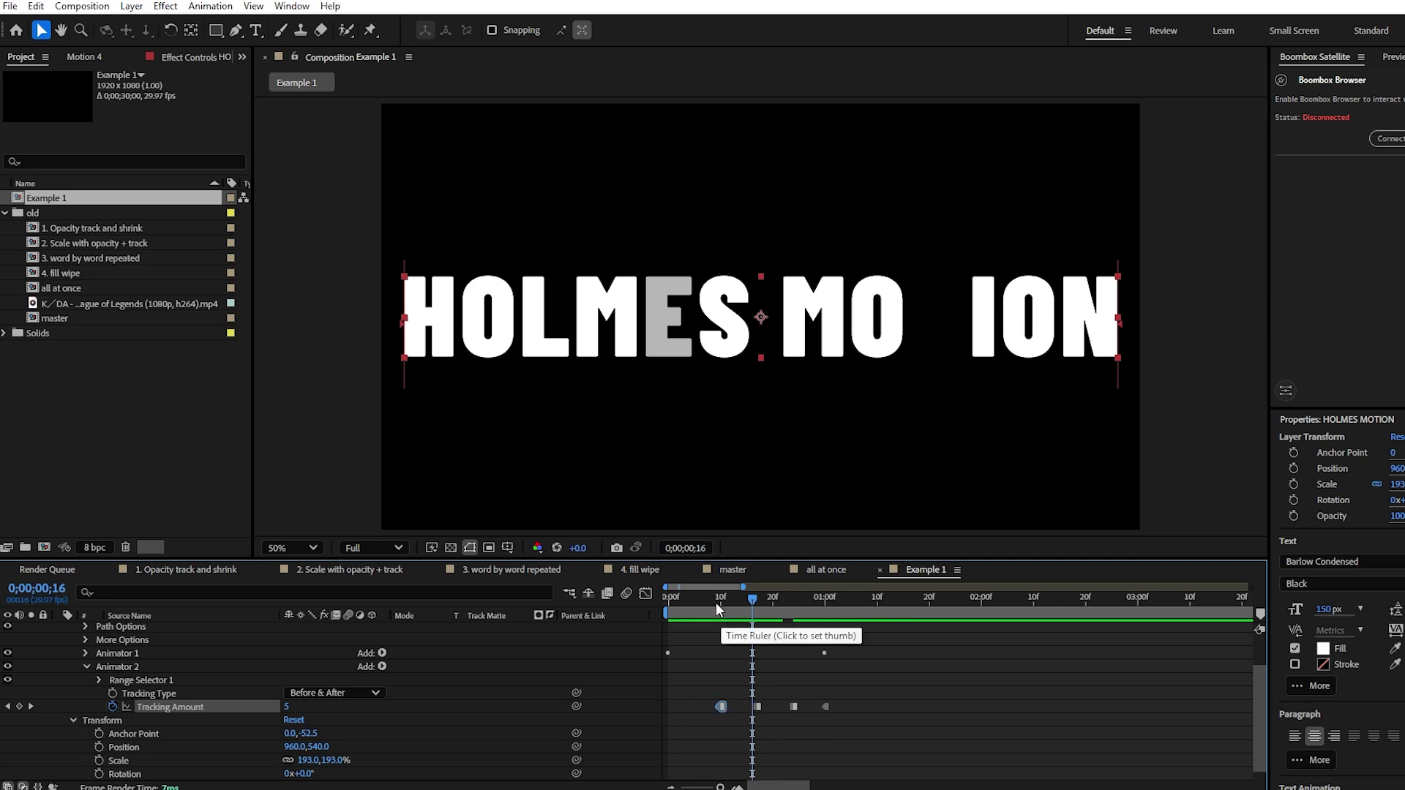
{"action": "key", "text": "Home"}
{"action": "key", "text": "space"}
{"action": "key", "text": "space"}
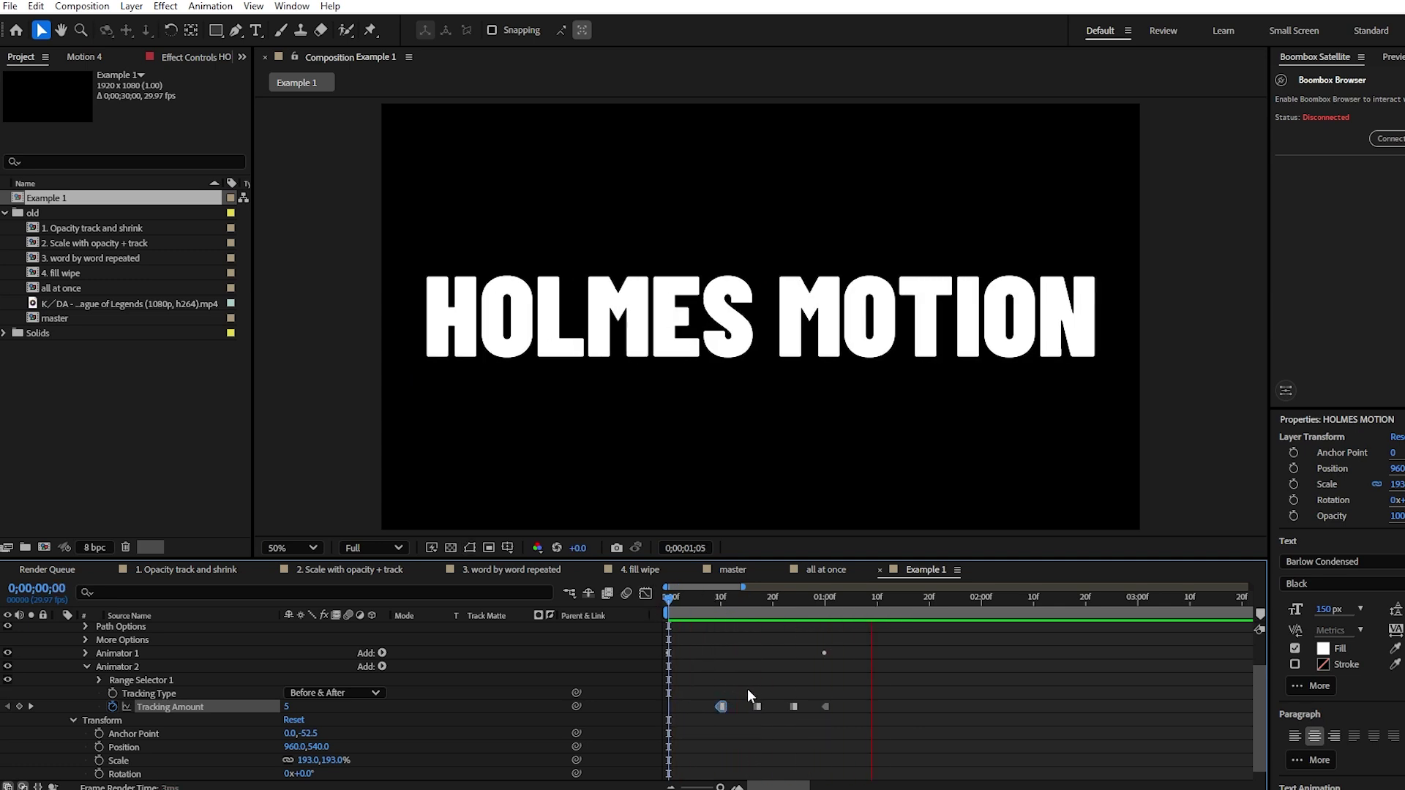
- Keyframe the text layer's Scale at 193% at 1 second and 113% at 0;00;01;10
{"action": "scroll", "coordinate": [840, 652], "scroll_direction": "up", "scroll_amount": 2}
{"action": "key", "text": "s"}
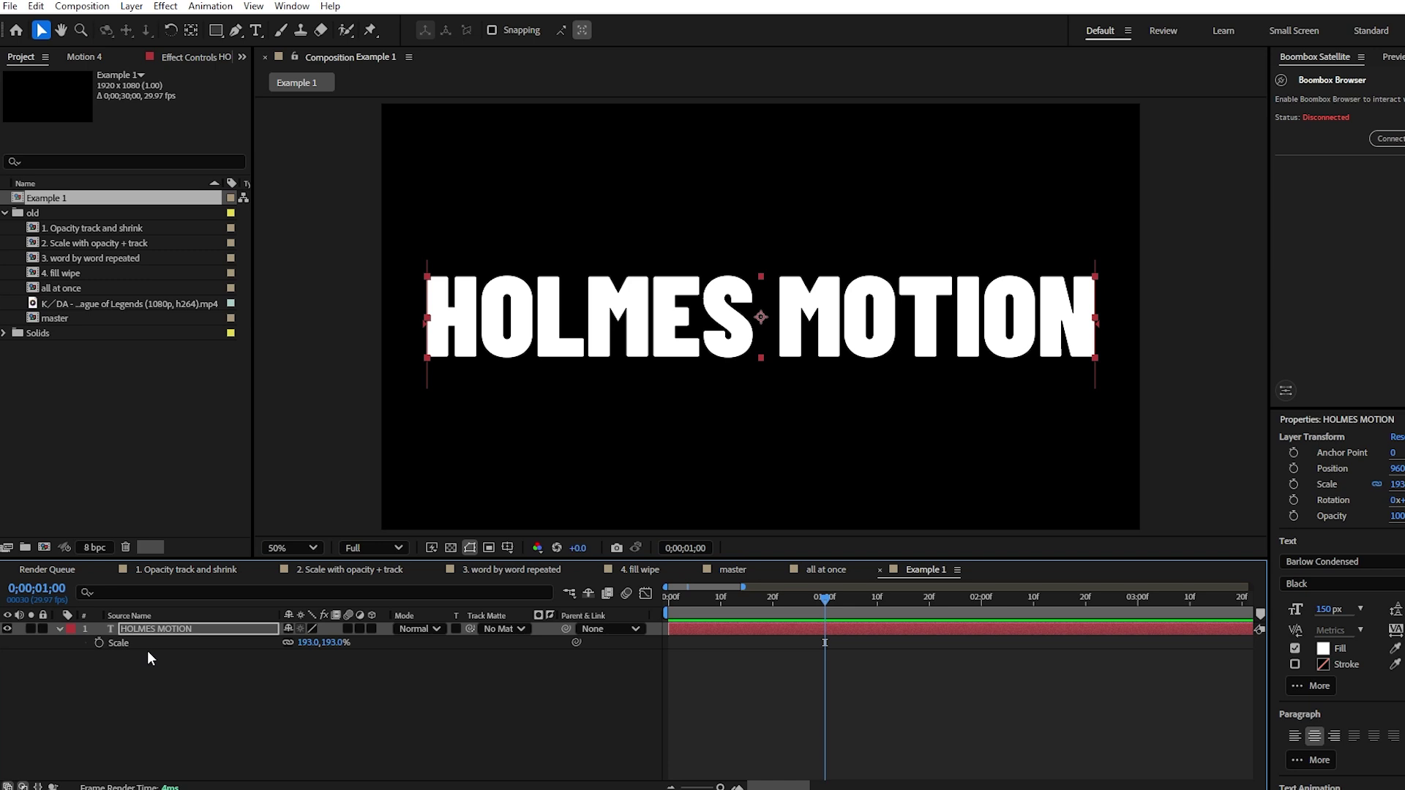
{"action": "left_click", "coordinate": [99, 643]}
{"action": "key", "text": "shift+Page_Down"}
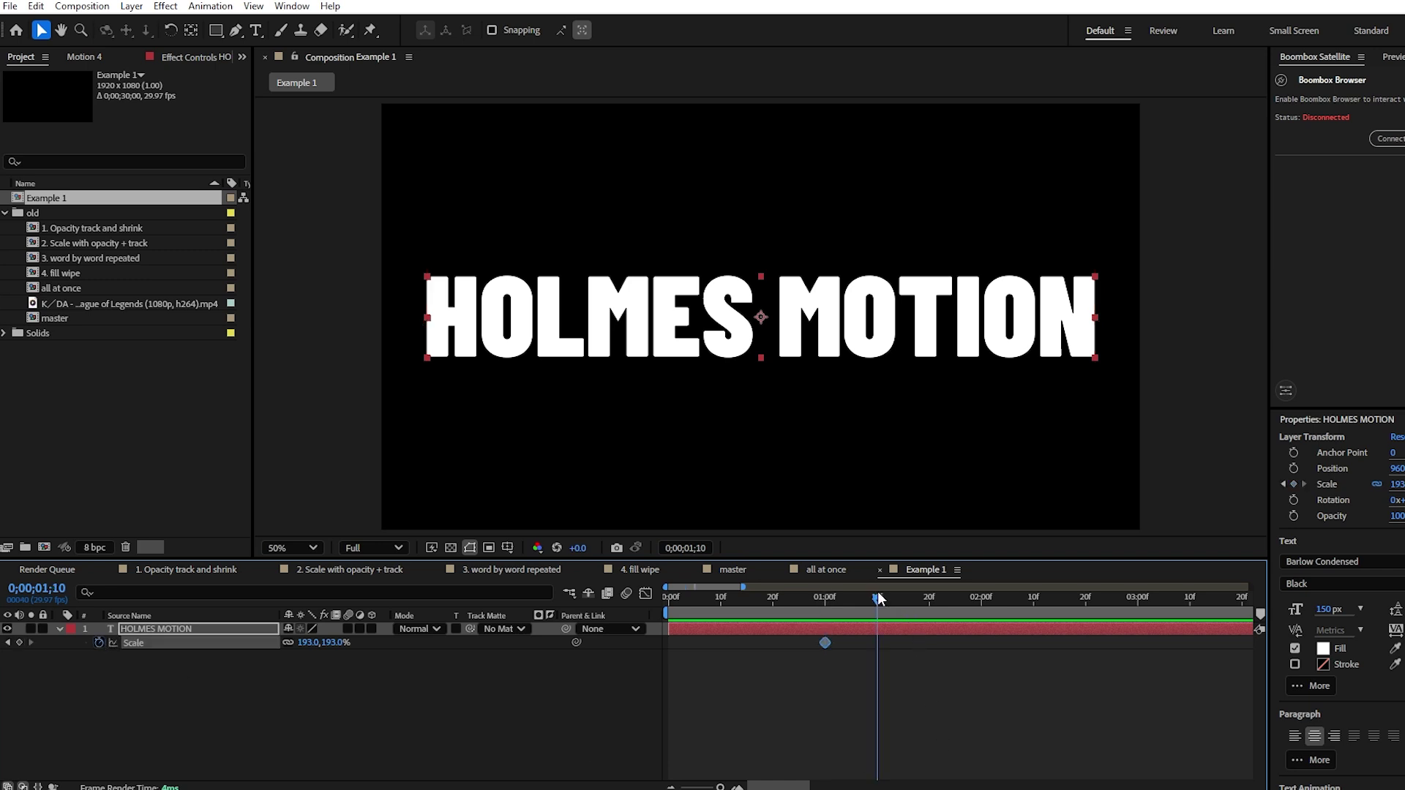
{"action": "left_click_drag", "start_coordinate": [314, 642], "coordinate": [237, 642]}
{"action": "key", "text": "space"}
- Ease both Scale keyframes and reshape their speed graph so the shrink starts slowly and peaks near its end
{"action": "left_click_drag", "start_coordinate": [807, 651], "coordinate": [895, 642]}
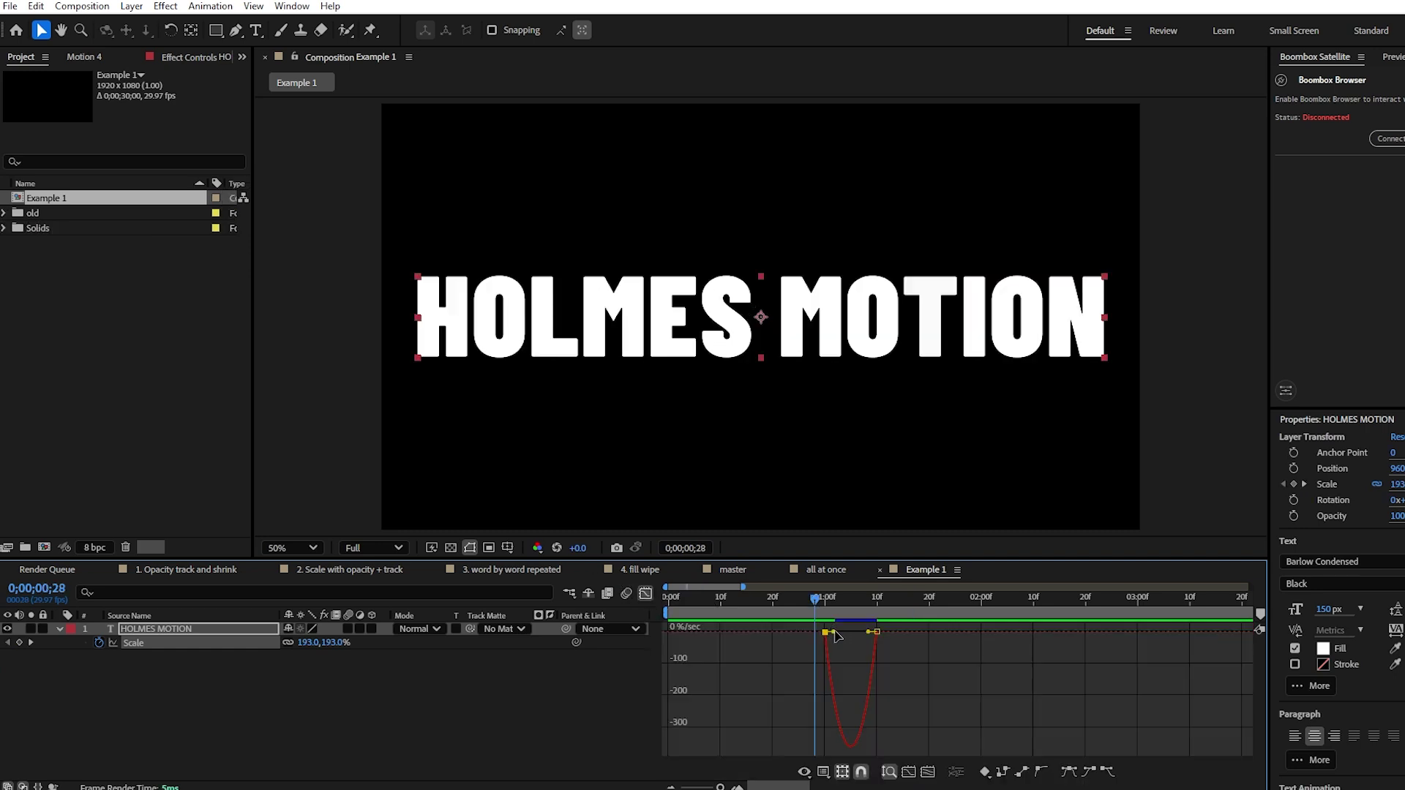
{"action": "left_click_drag", "start_coordinate": [834, 631], "coordinate": [874, 633]}
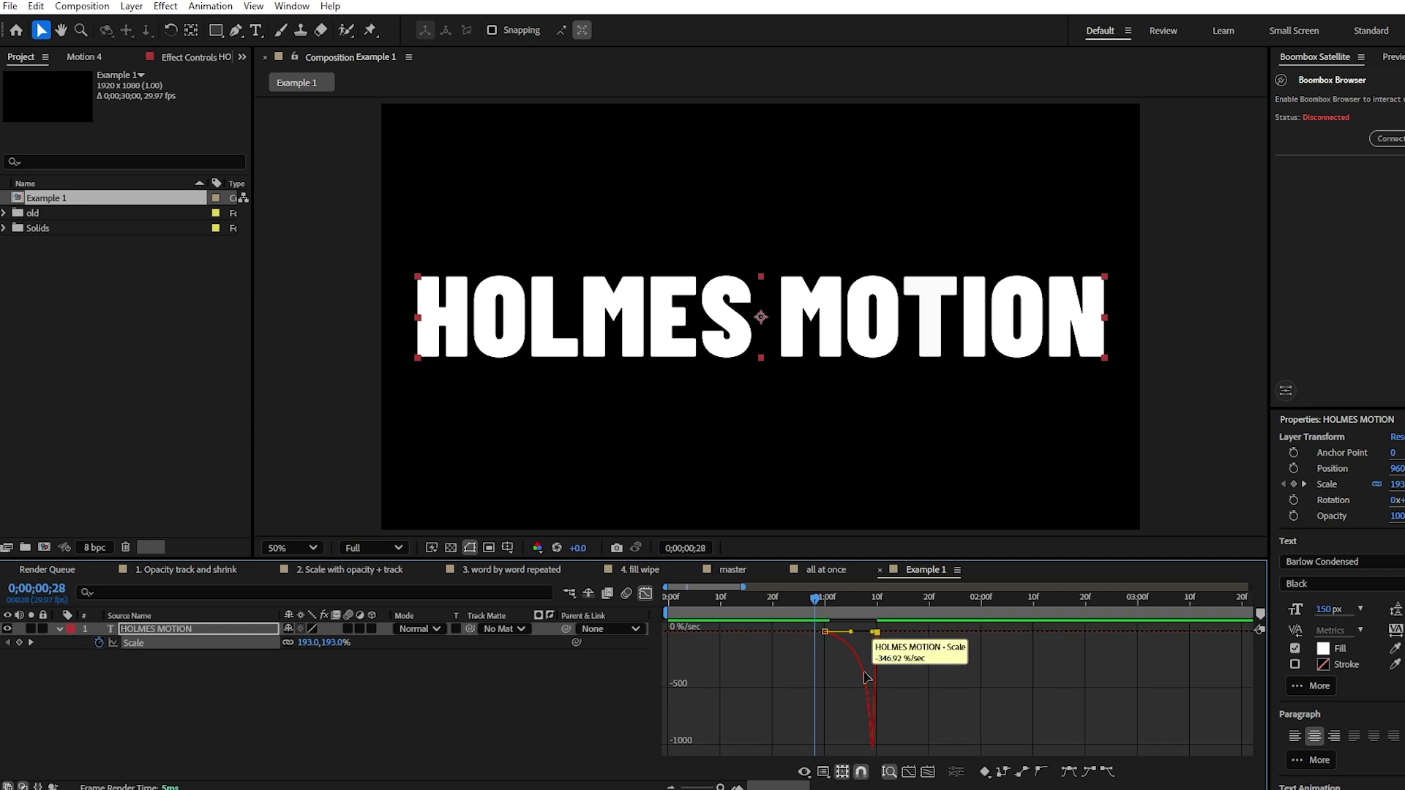
{"action": "key", "text": "shift+F3"}
- Shorten the work area to end at about 2 seconds and preview the full text animation from the start
{"action": "left_click_drag", "start_coordinate": [969, 596], "coordinate": [983, 598]}
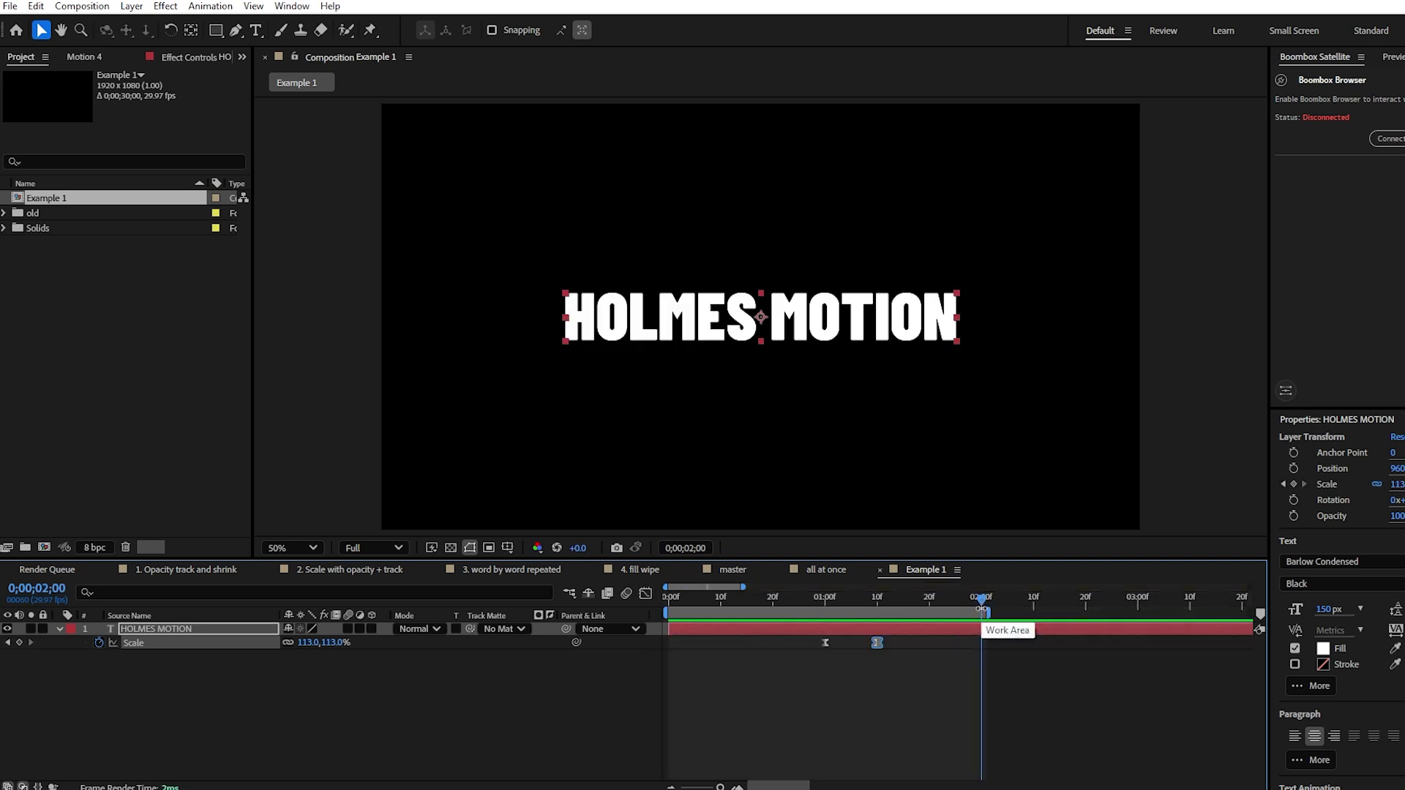
{"action": "left_click_drag", "start_coordinate": [947, 600], "coordinate": [645, 657]}
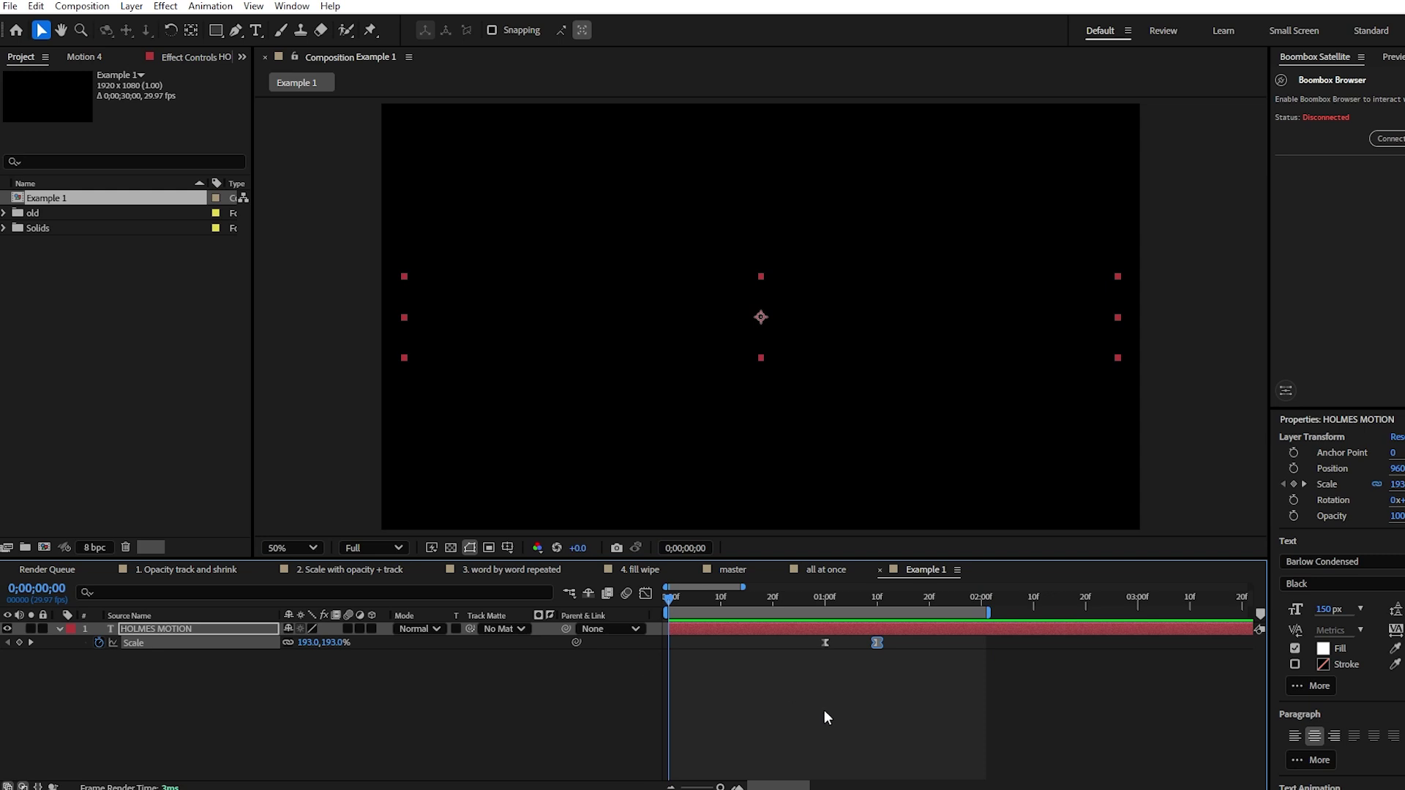
{"action": "key", "text": "space"}
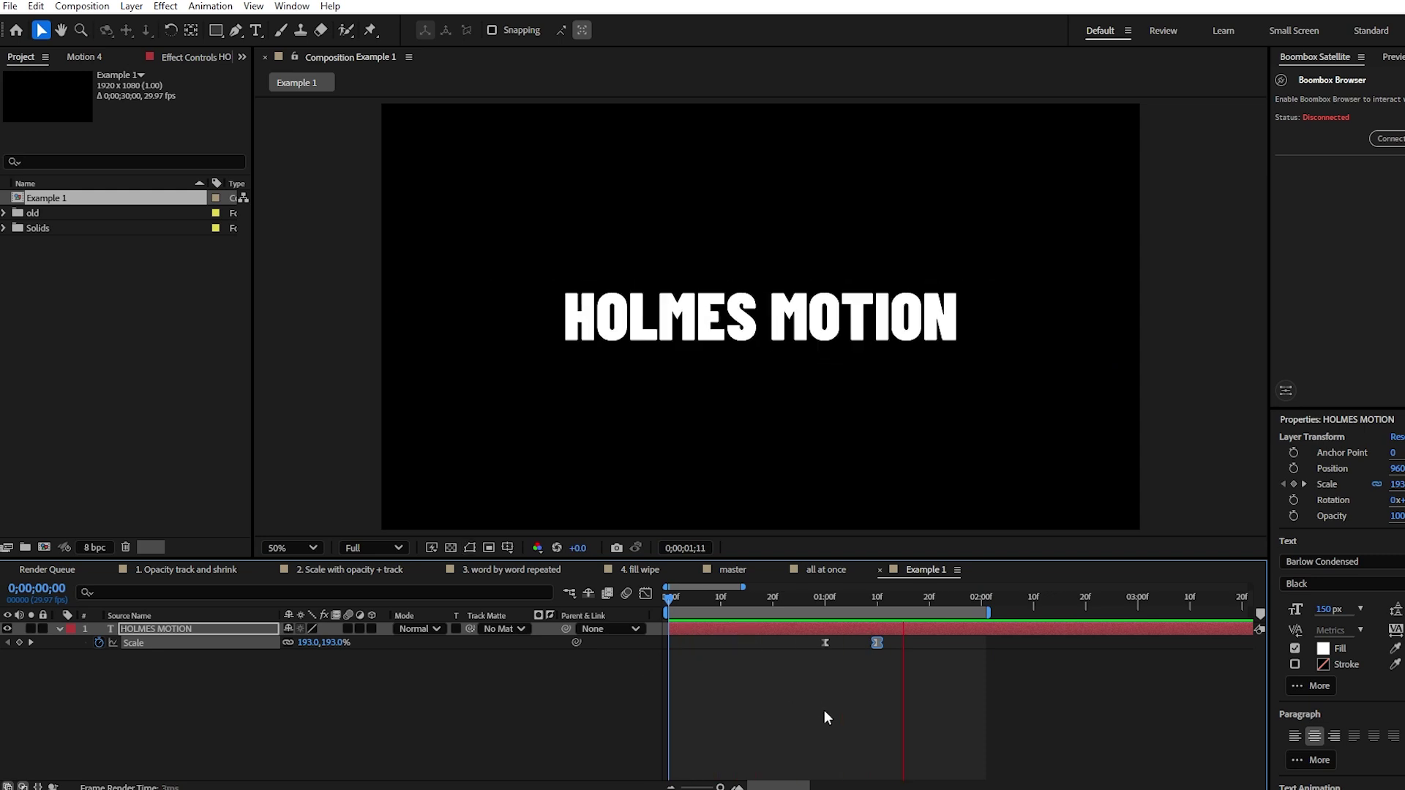
- Stop the preview, then duplicate the HOLMES MOTION text layer and place the copy beneath the original
{"action": "key", "text": "space"}
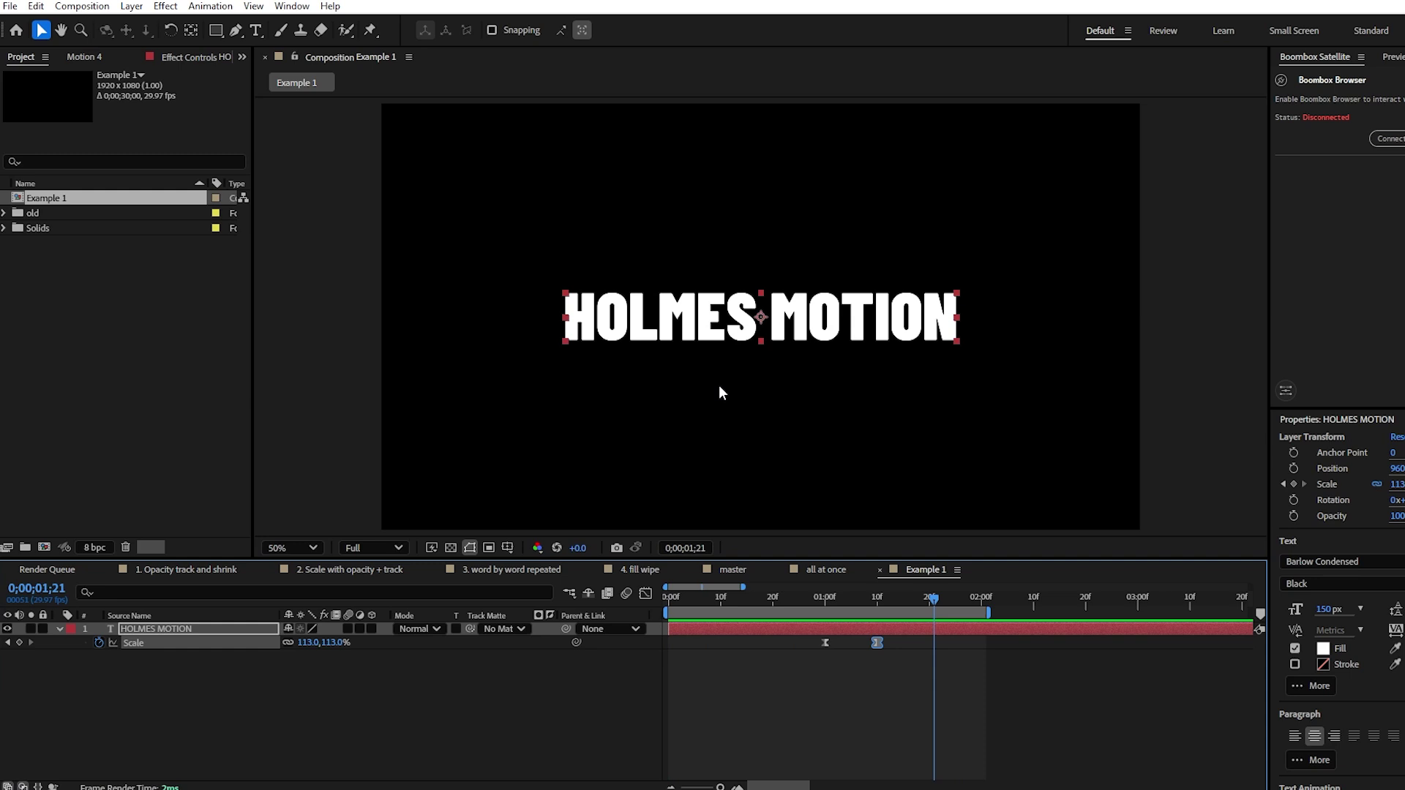
{"action": "left_click", "coordinate": [168, 676]}
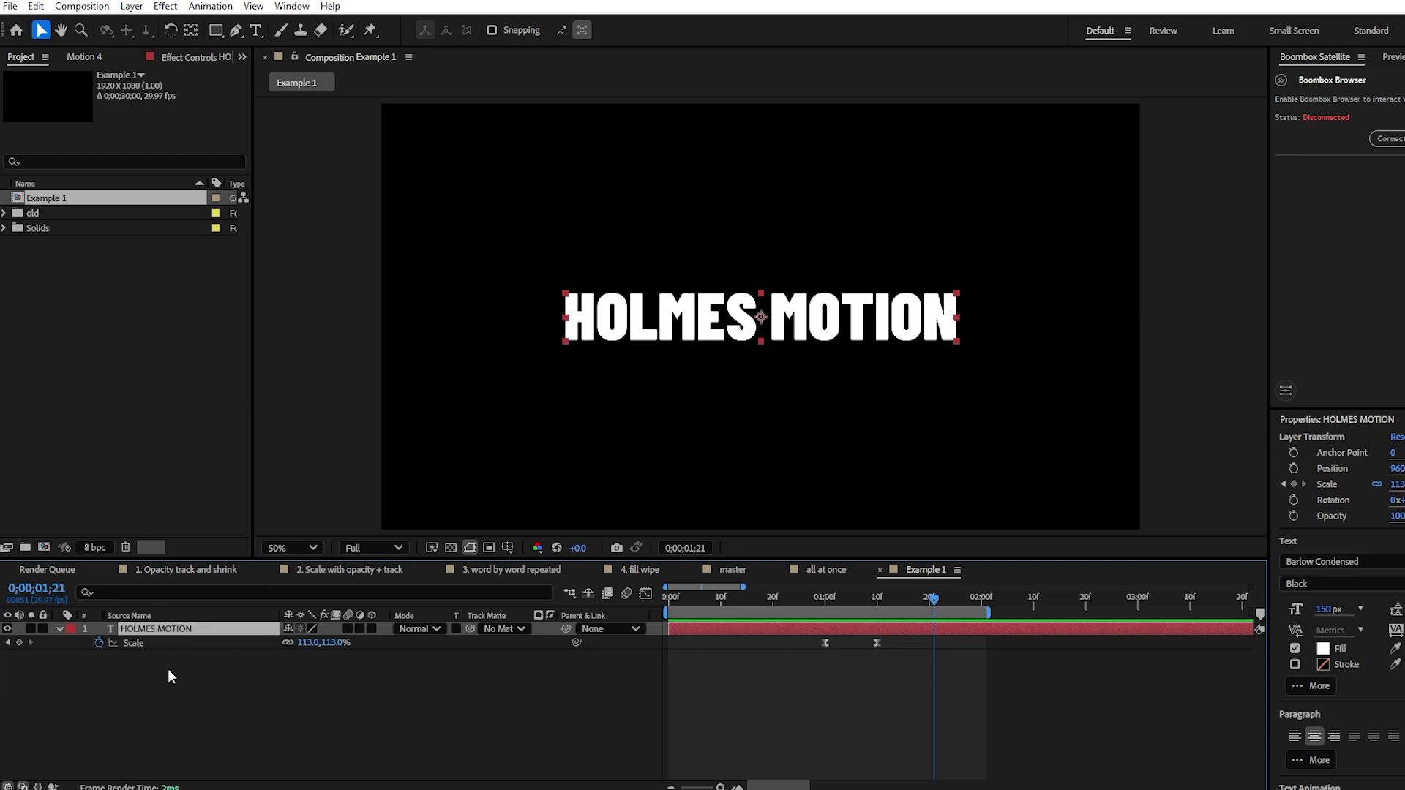
{"action": "key", "text": "ctrl+d"}
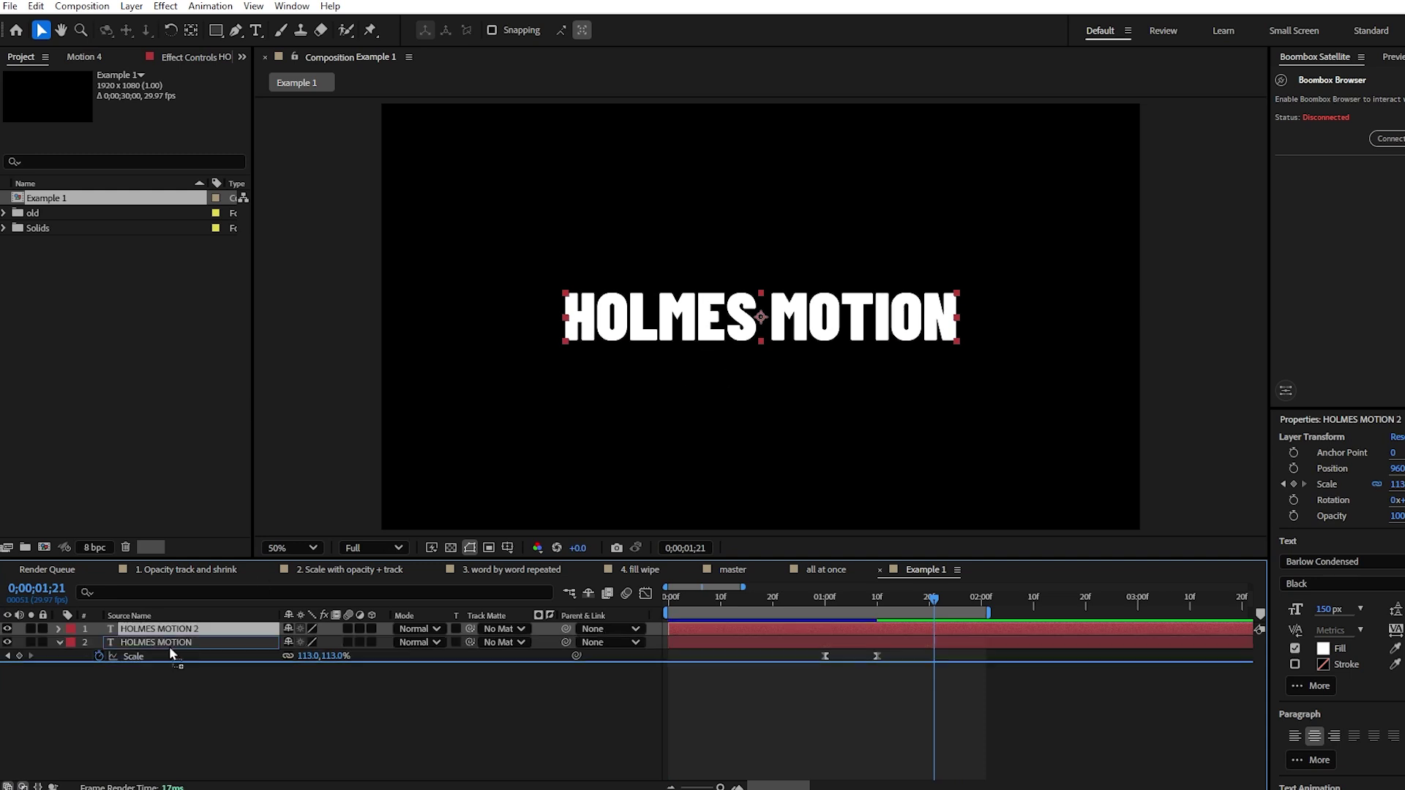
{"action": "left_click", "coordinate": [168, 654]}
- Enlarge both Scale keyframes of the lower text copy together, reaching 873% at 1 second
{"action": "key", "text": "s"}
{"action": "left_click", "coordinate": [824, 597]}
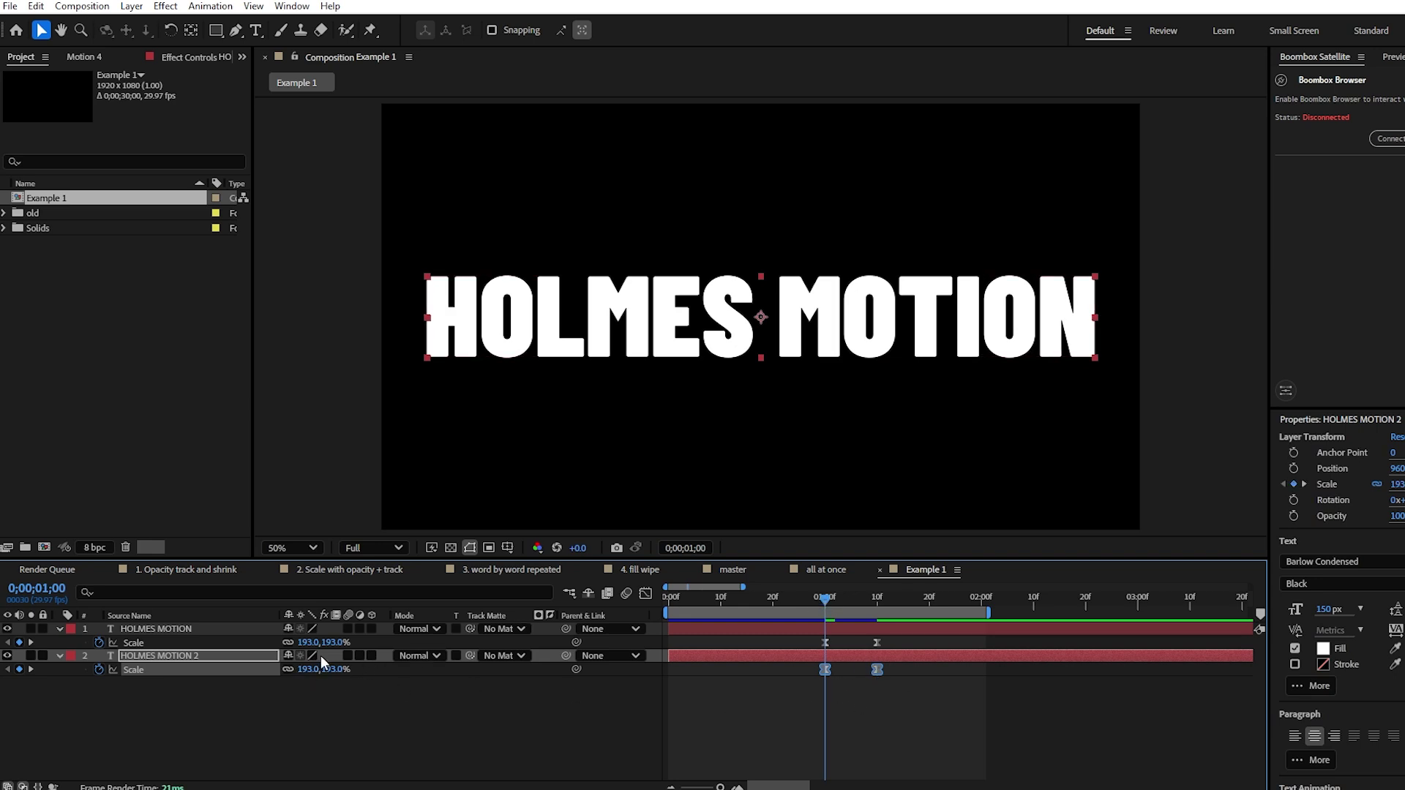
{"action": "left_click_drag", "start_coordinate": [315, 668], "coordinate": [830, 664]}
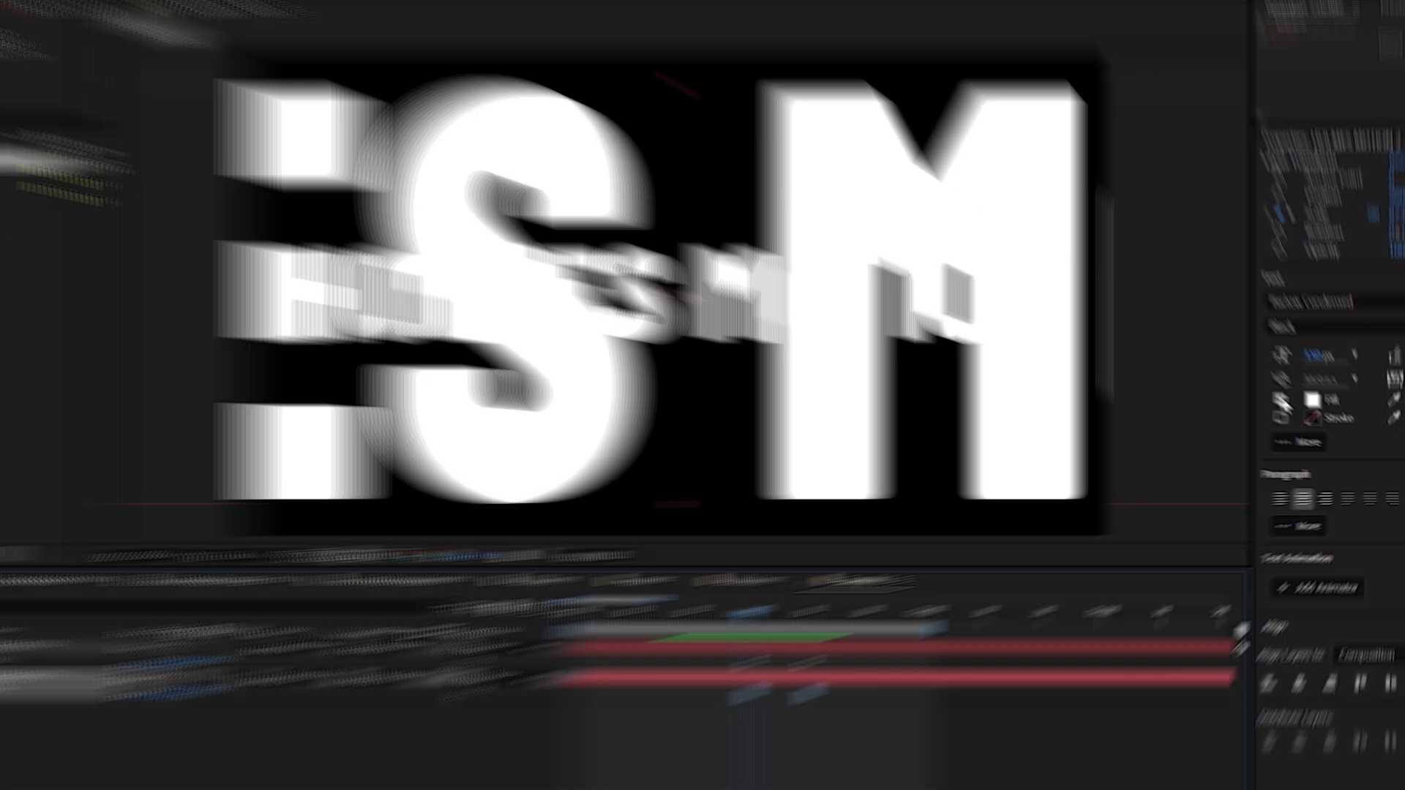
- Turn the enlarged copy into an outline with no fill and a 0.2 px white stroke, and save the project
{"action": "left_click", "coordinate": [1294, 648]}
{"action": "left_click", "coordinate": [1294, 664]}
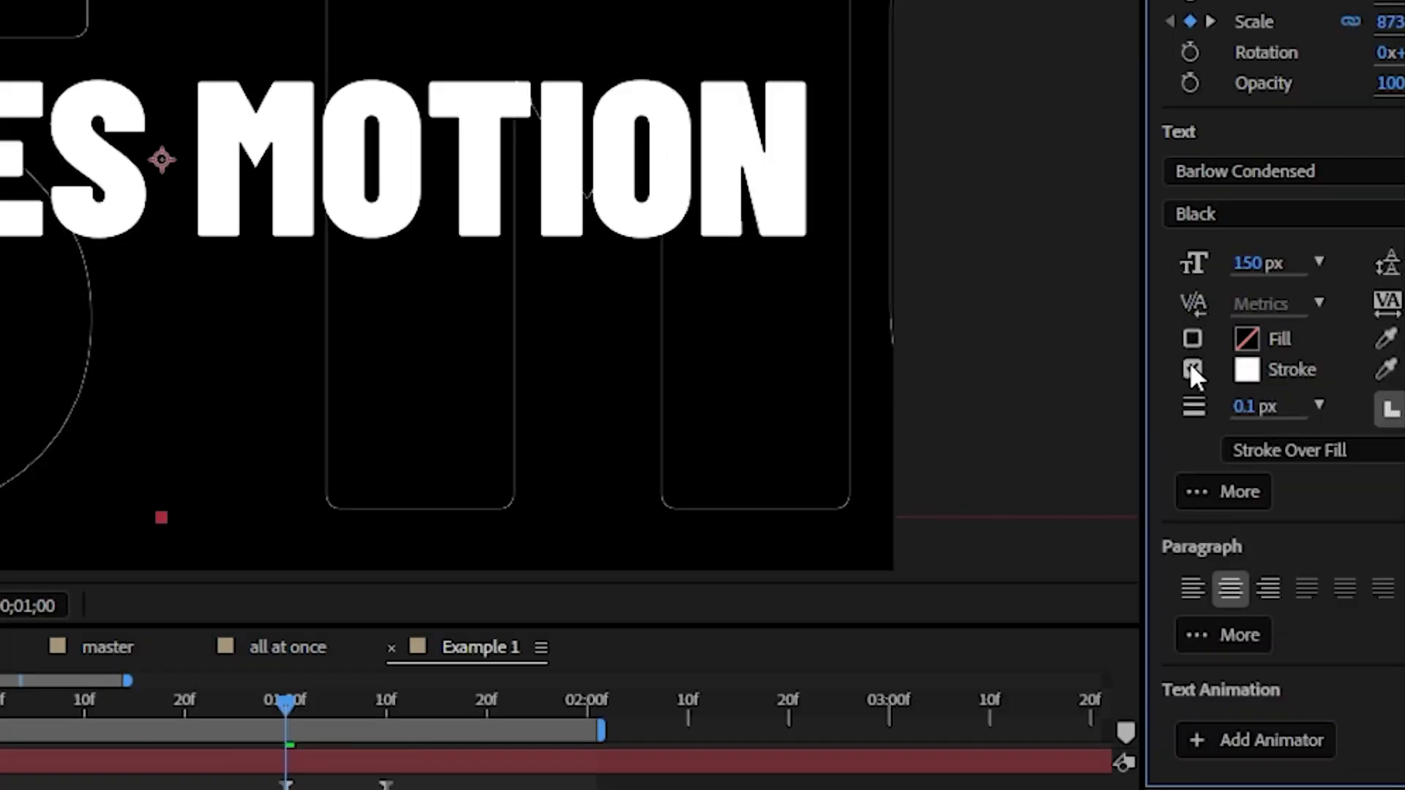
{"action": "left_click", "coordinate": [1252, 406]}
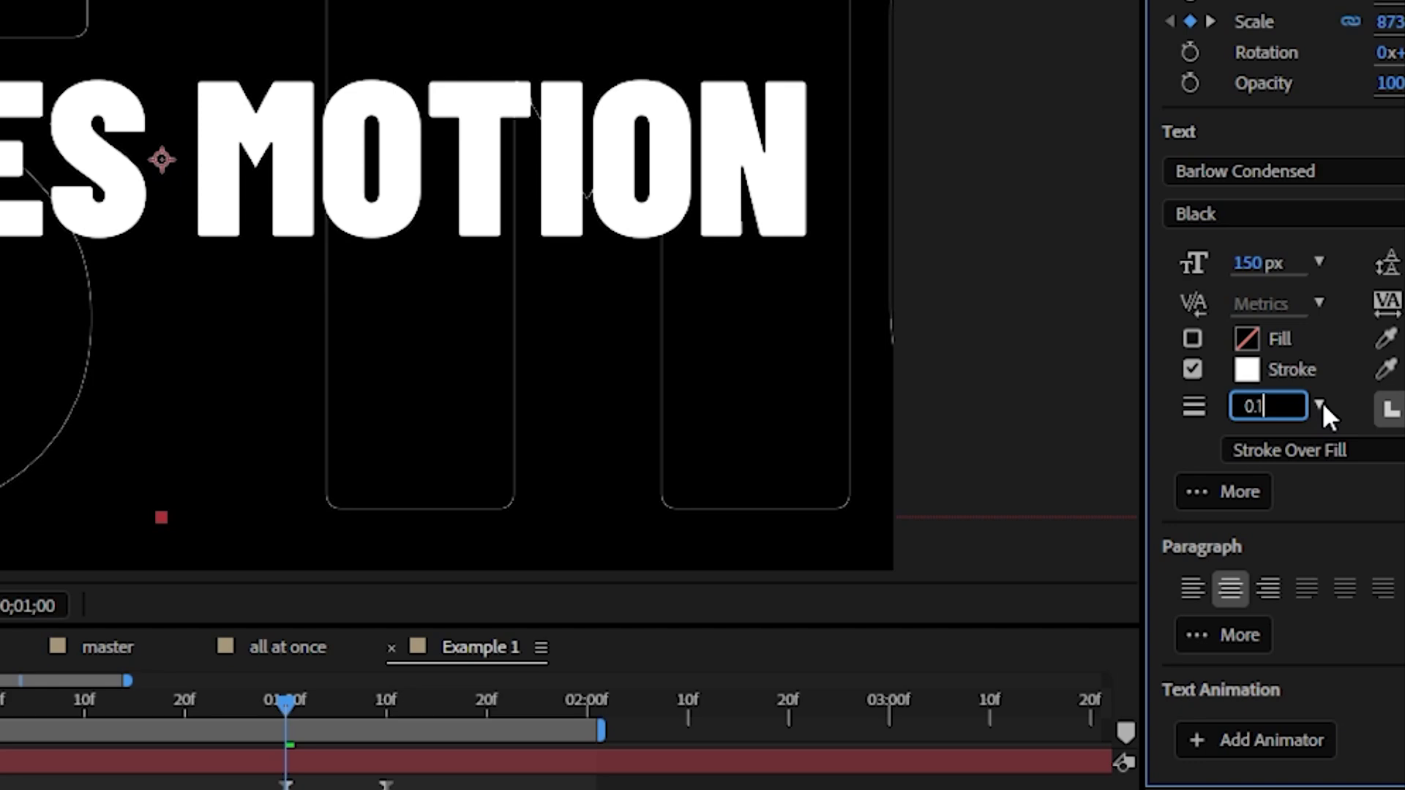
{"action": "key", "text": "BackSpace"}
{"action": "type", "text": "2"}
{"action": "key", "text": "Return"}
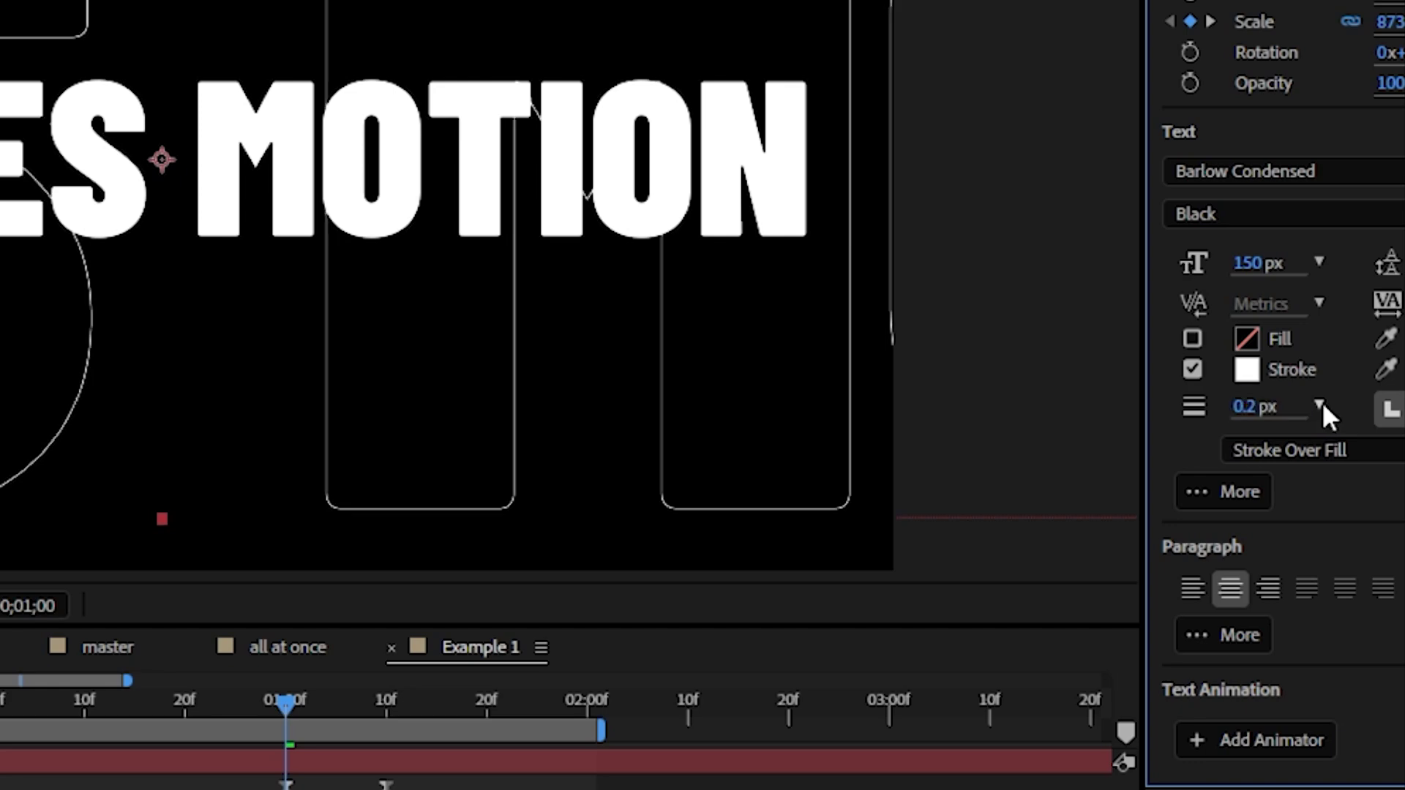
{"action": "key", "text": "ctrl+s"}
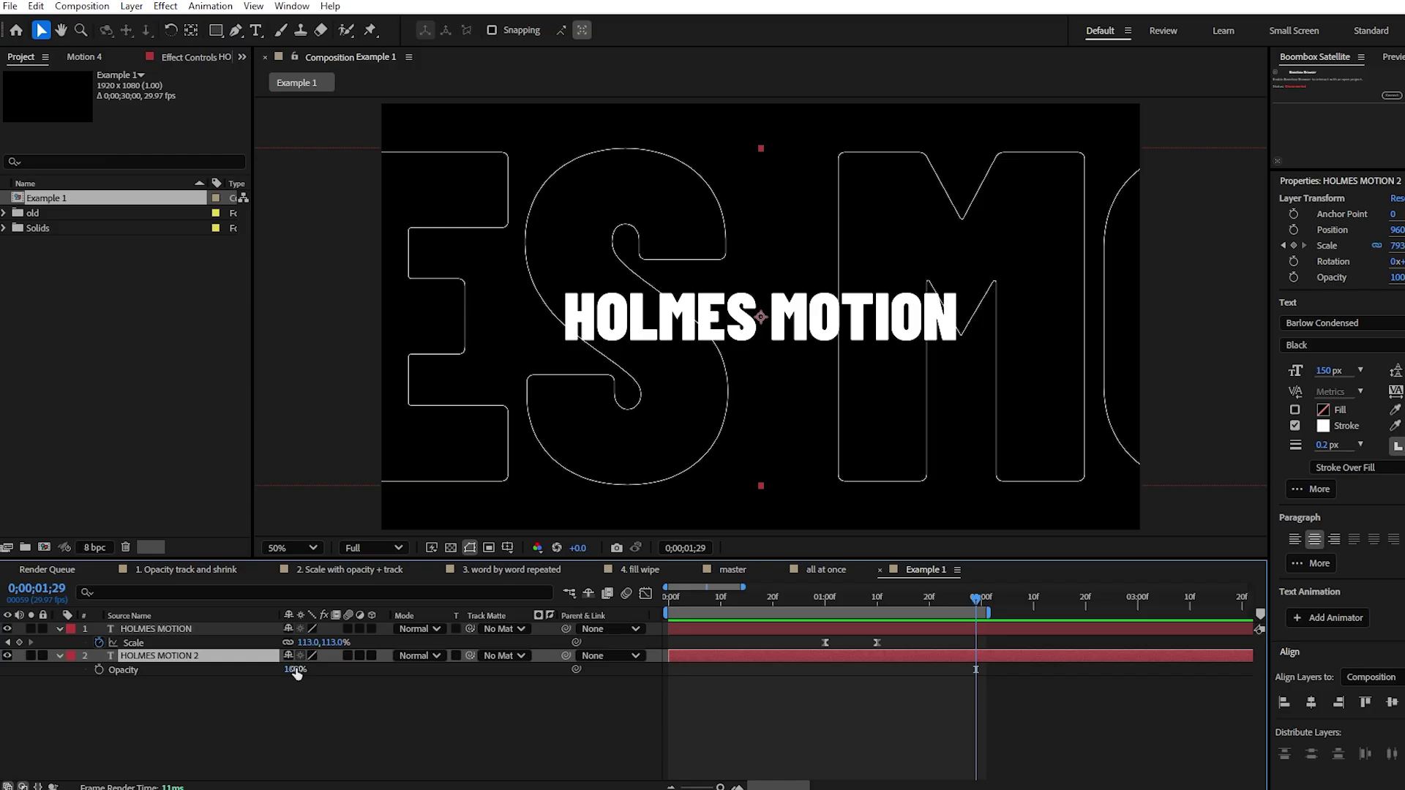
- Set the outline copy's Opacity to 30% and preview the animation from the start
{"action": "left_click", "coordinate": [295, 670]}
{"action": "key", "text": "Return"}
{"action": "key", "text": "Home"}
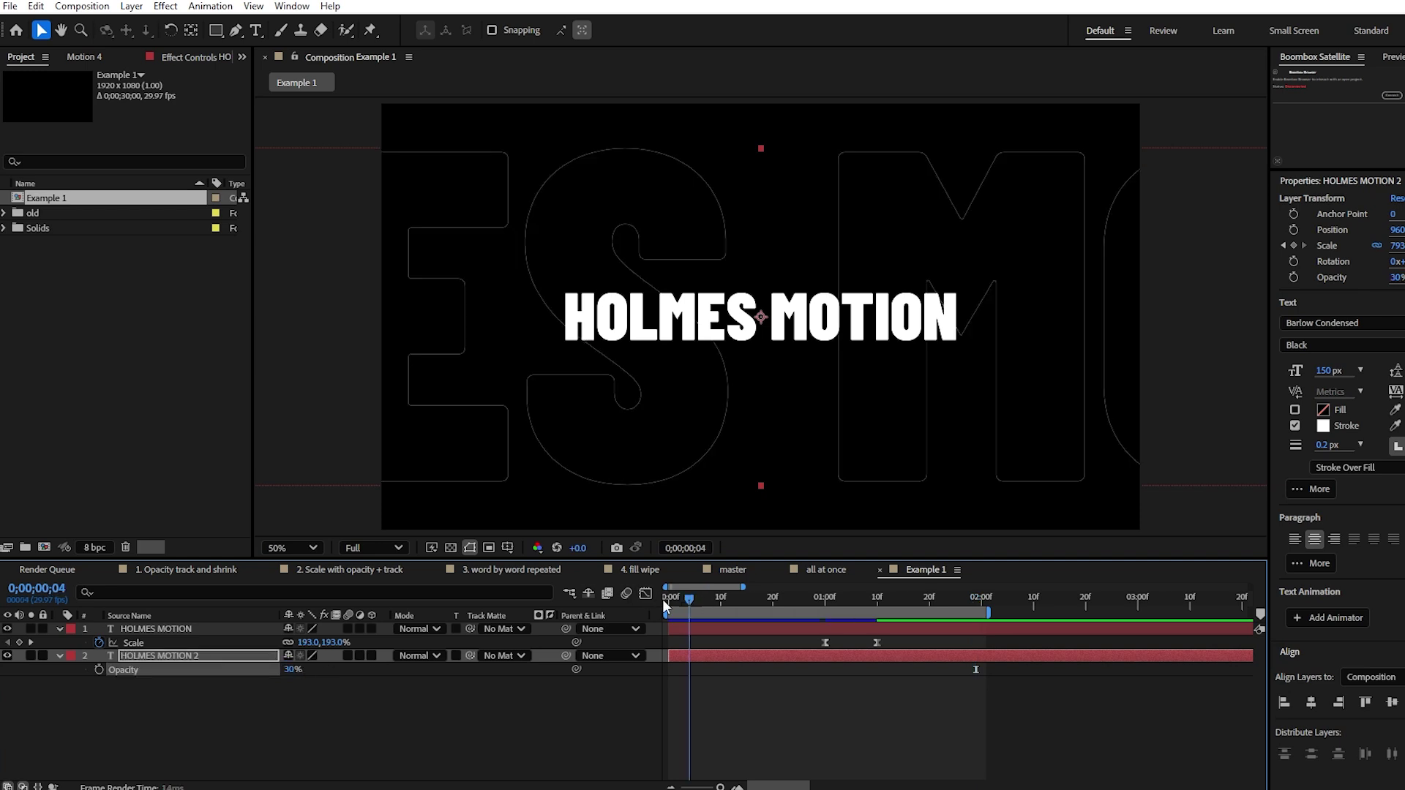
{"action": "key", "text": "space"}
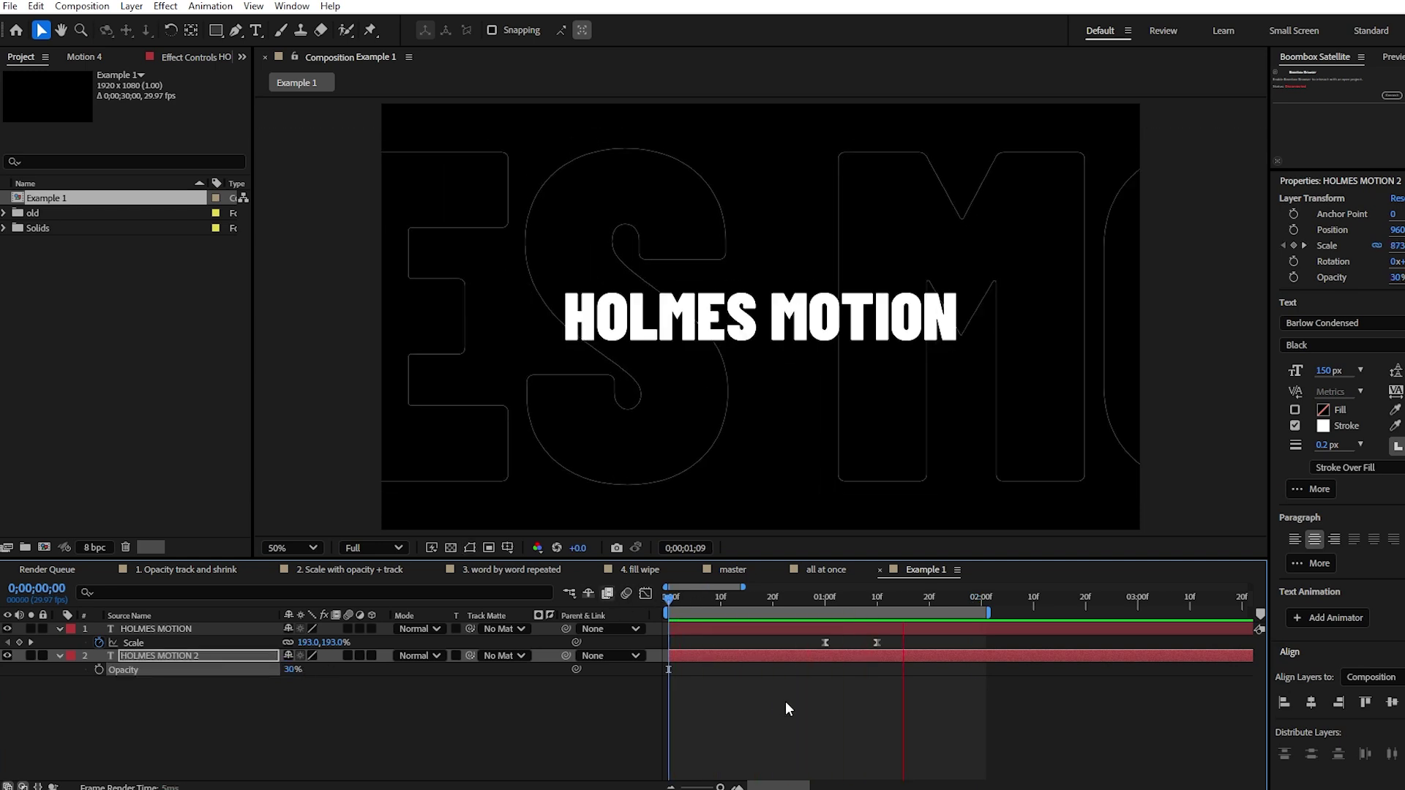
{"action": "key", "text": "space"}
{"action": "key", "text": "space"}
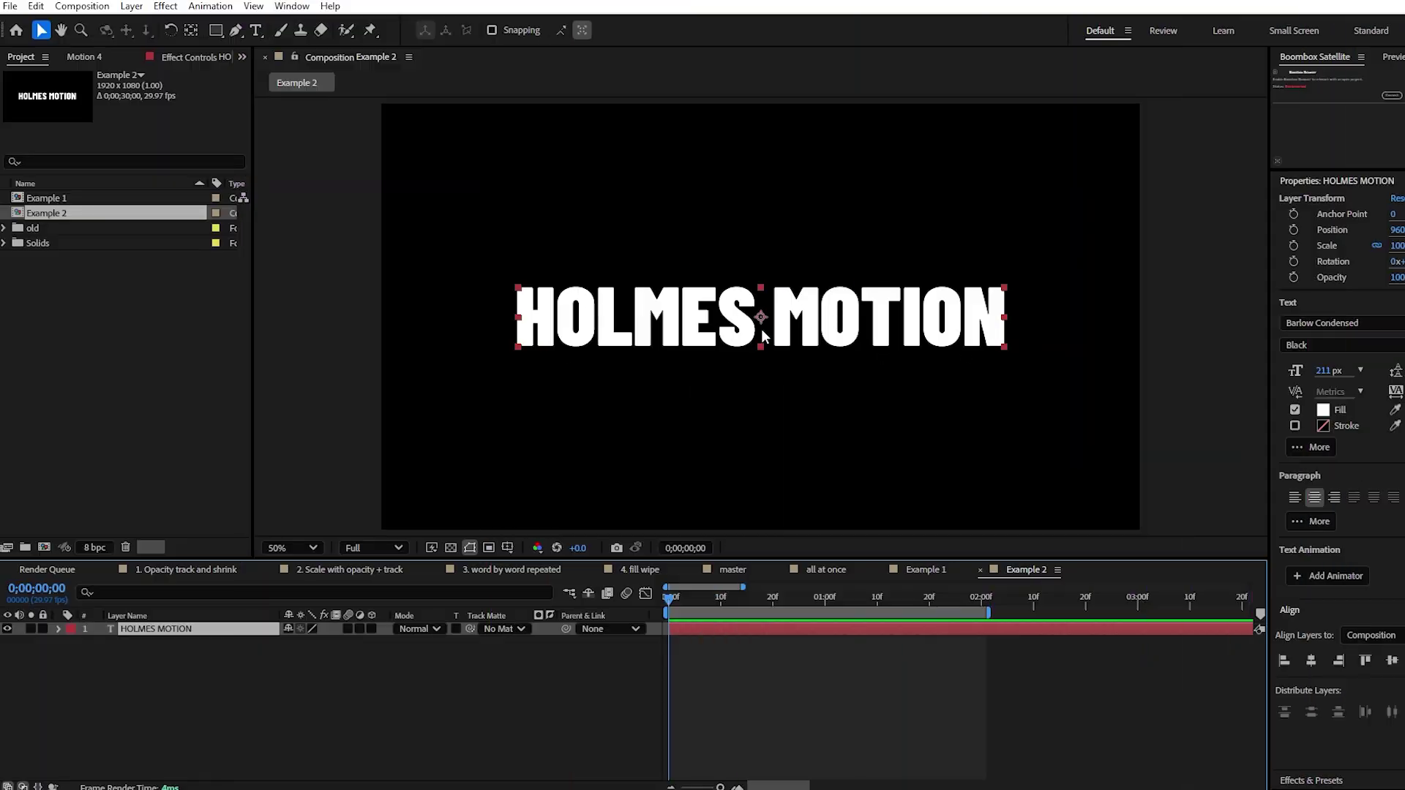
- Add a Scale text animator at 139% to HOLMES MOTION in Example 2 and set its range selector Offset to 30%
{"action": "left_click", "coordinate": [58, 628]}
{"action": "left_click", "coordinate": [381, 642]}
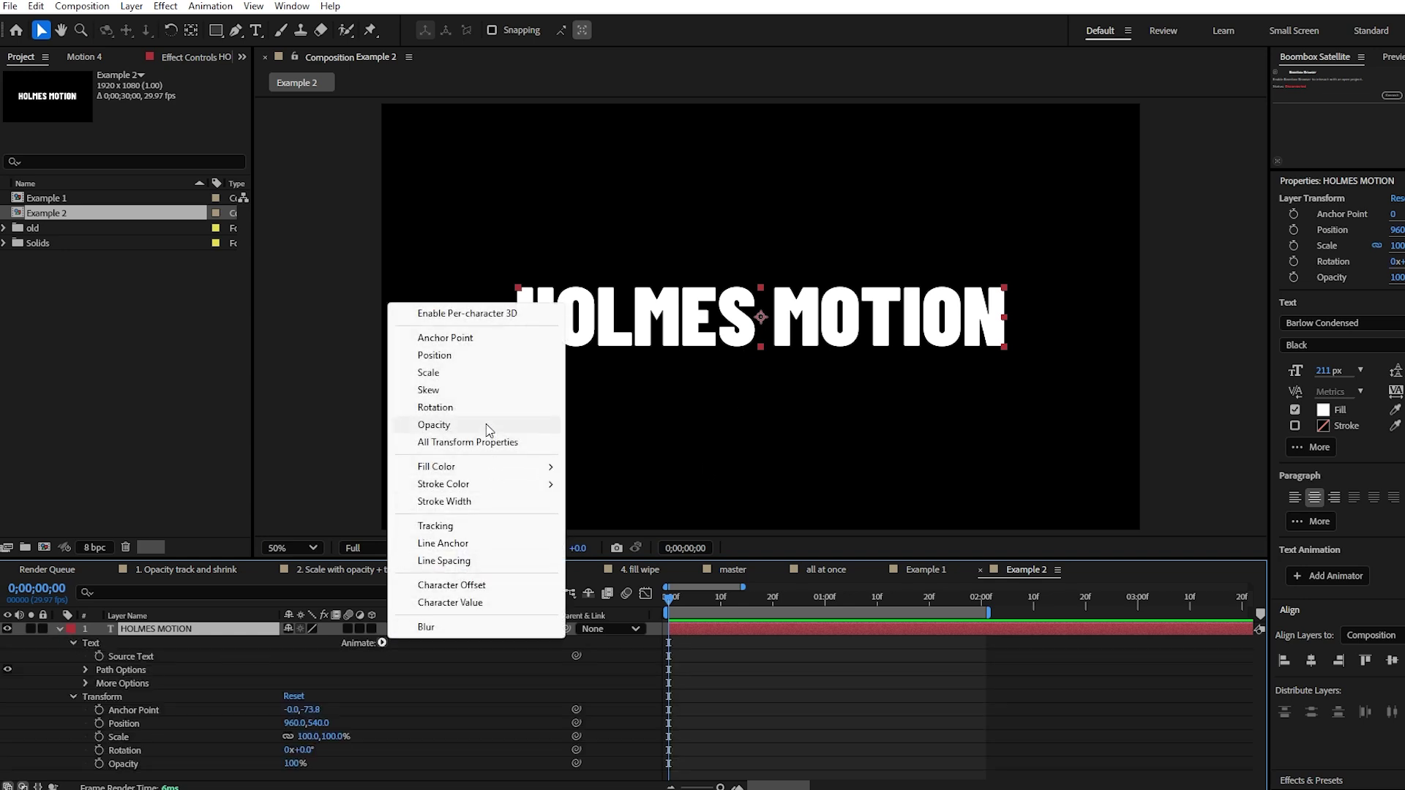
{"action": "left_click", "coordinate": [439, 373]}
{"action": "left_click_drag", "start_coordinate": [302, 723], "coordinate": [335, 722]}
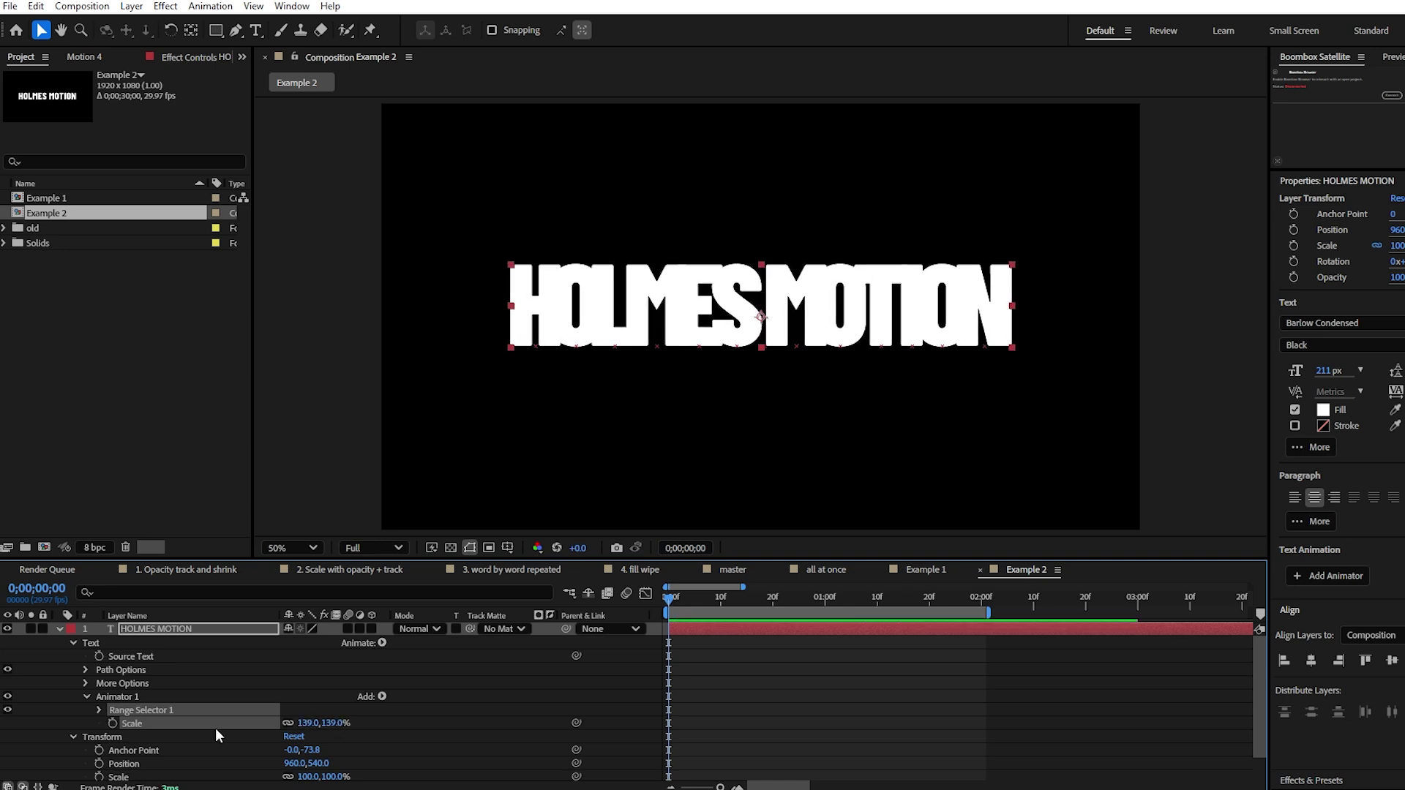
{"action": "left_click", "coordinate": [100, 710]}
{"action": "mouse_move", "coordinate": [285, 711]}
{"action": "left_mouse_down"}
{"action": "mouse_move", "coordinate": [344, 710]}
{"action": "mouse_move", "coordinate": [287, 699]}
{"action": "mouse_move", "coordinate": [342, 695]}
{"action": "mouse_move", "coordinate": [291, 687]}
{"action": "left_mouse_up"}
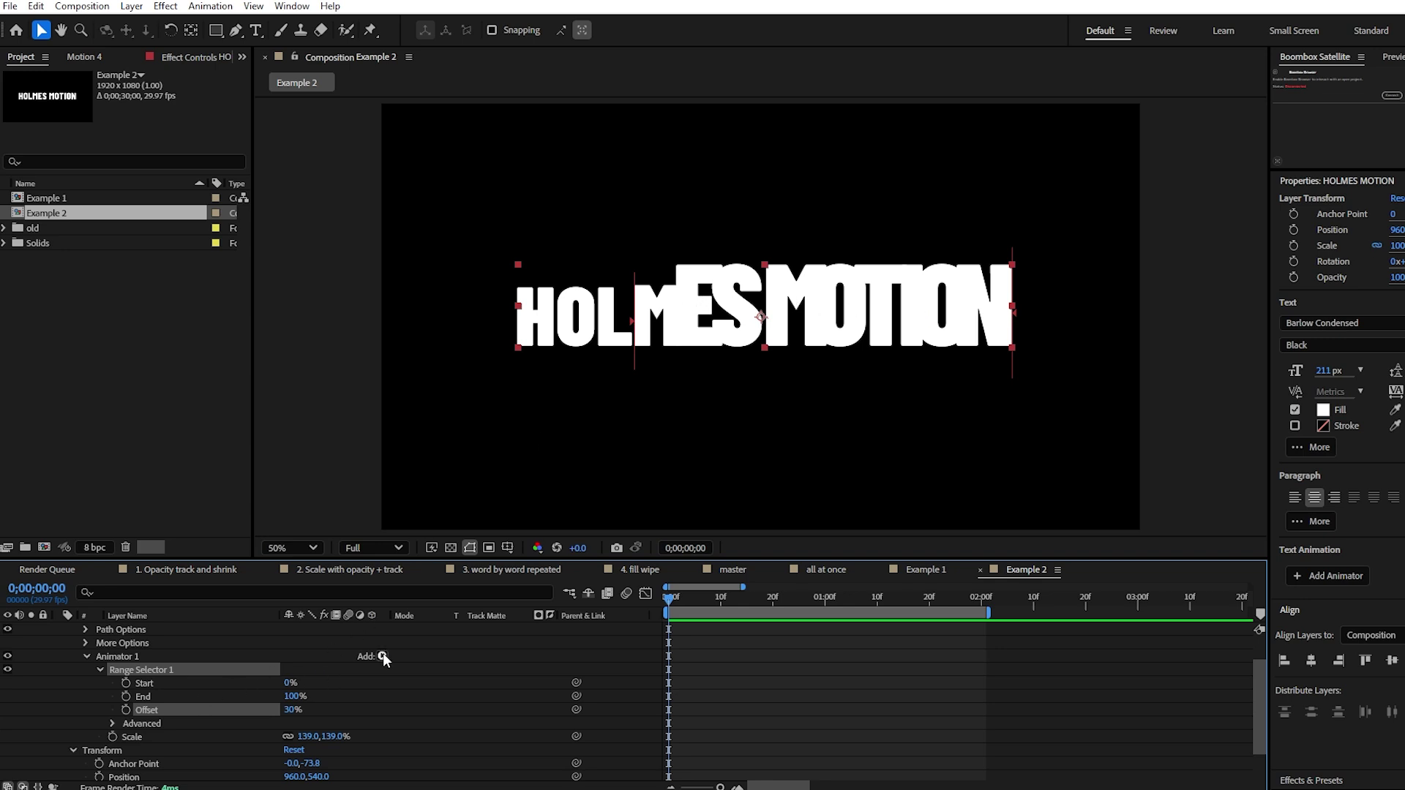
- Add a Tracking property to Animator 1 and set its Tracking Amount to 50
{"action": "left_click", "coordinate": [159, 657]}
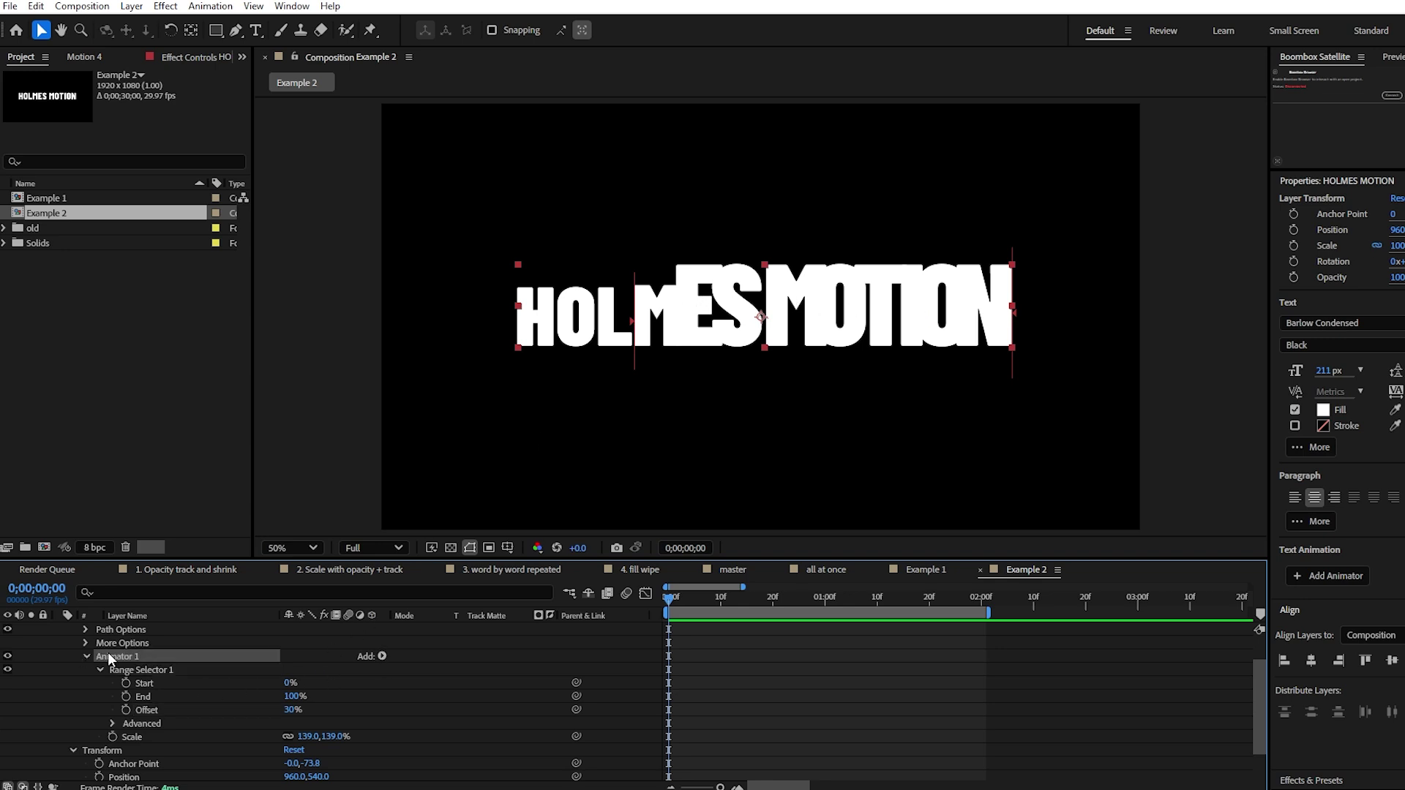
{"action": "left_click", "coordinate": [382, 656]}
{"action": "mouse_move", "coordinate": [453, 662]}
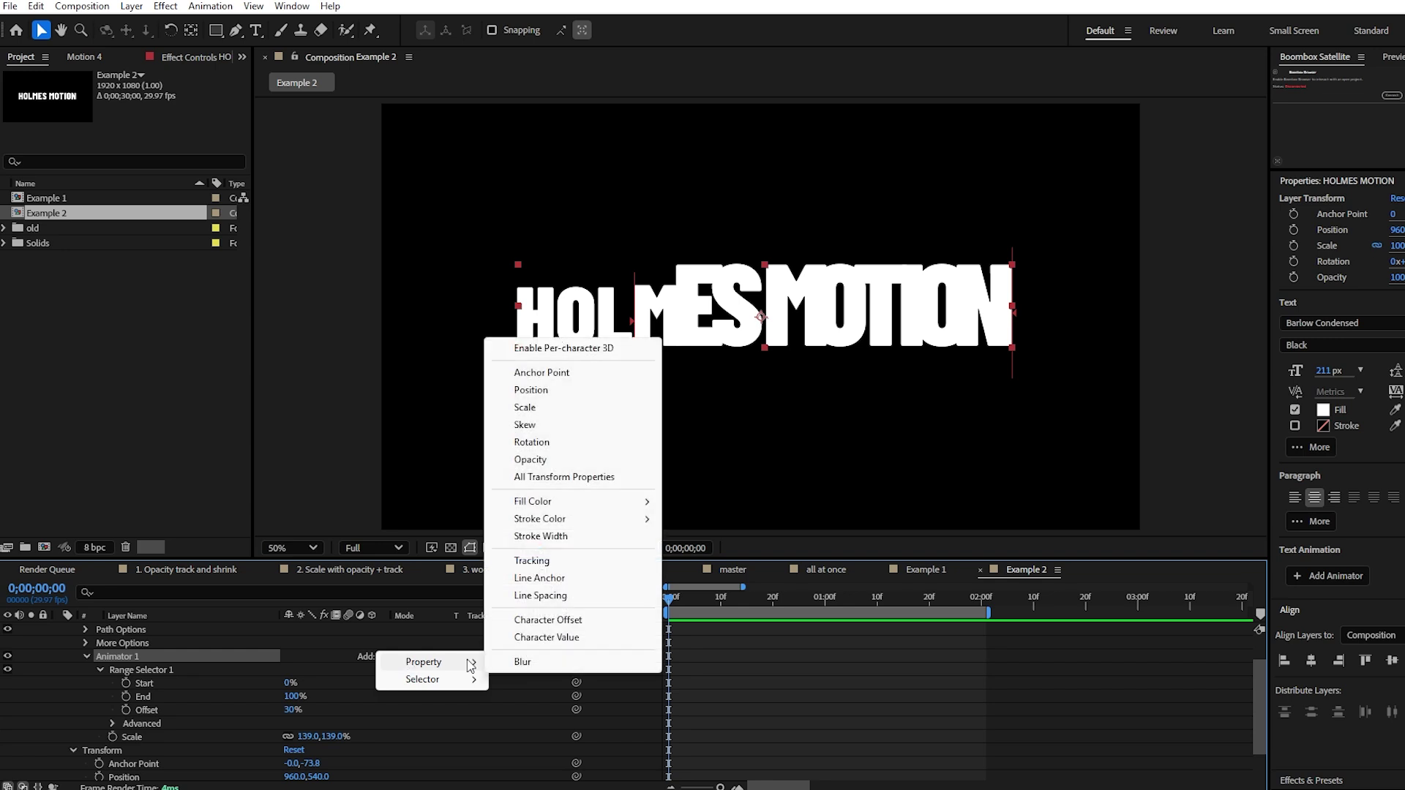
{"action": "left_click", "coordinate": [564, 561]}
{"action": "scroll", "coordinate": [219, 703], "scroll_direction": "down", "scroll_amount": 2}
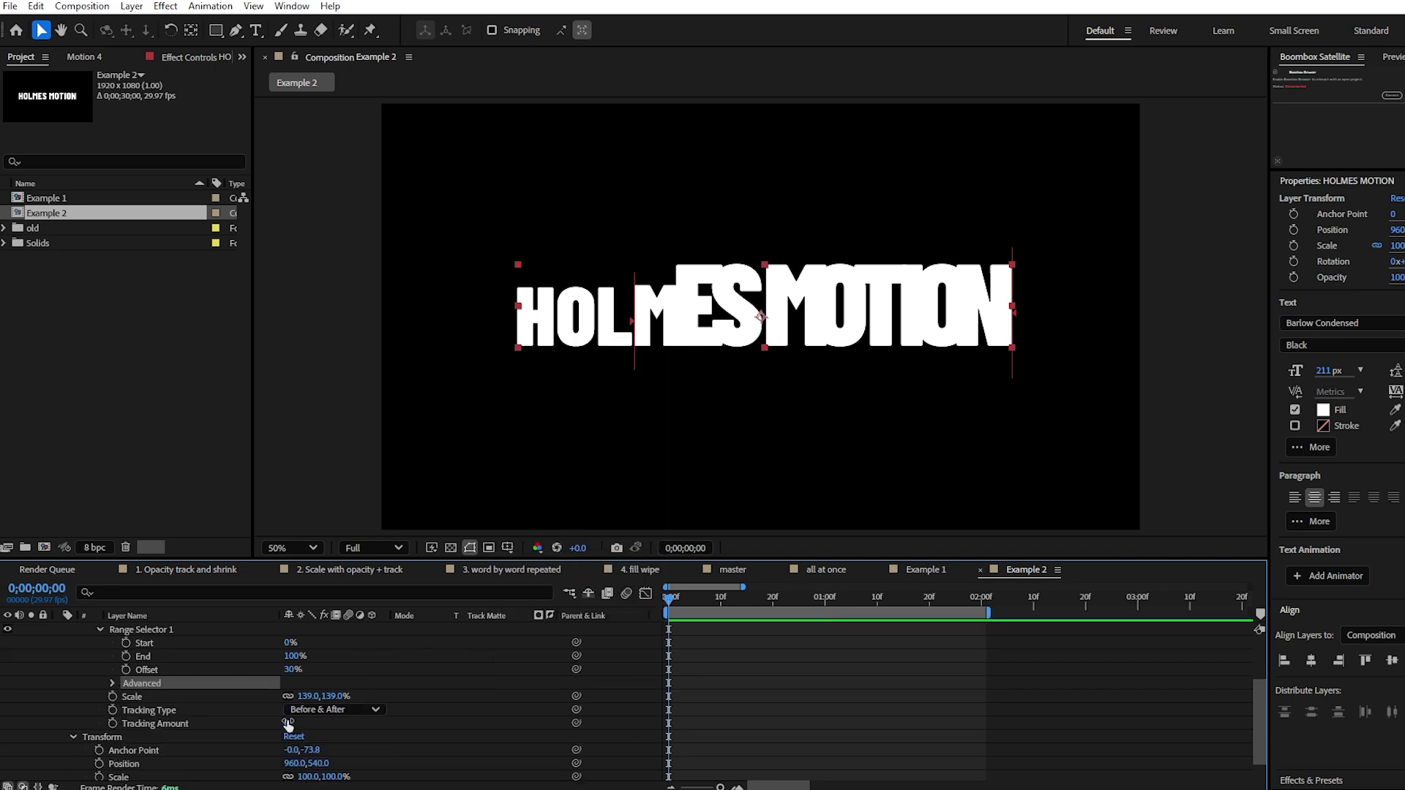
{"action": "left_click_drag", "start_coordinate": [287, 723], "coordinate": [328, 721]}
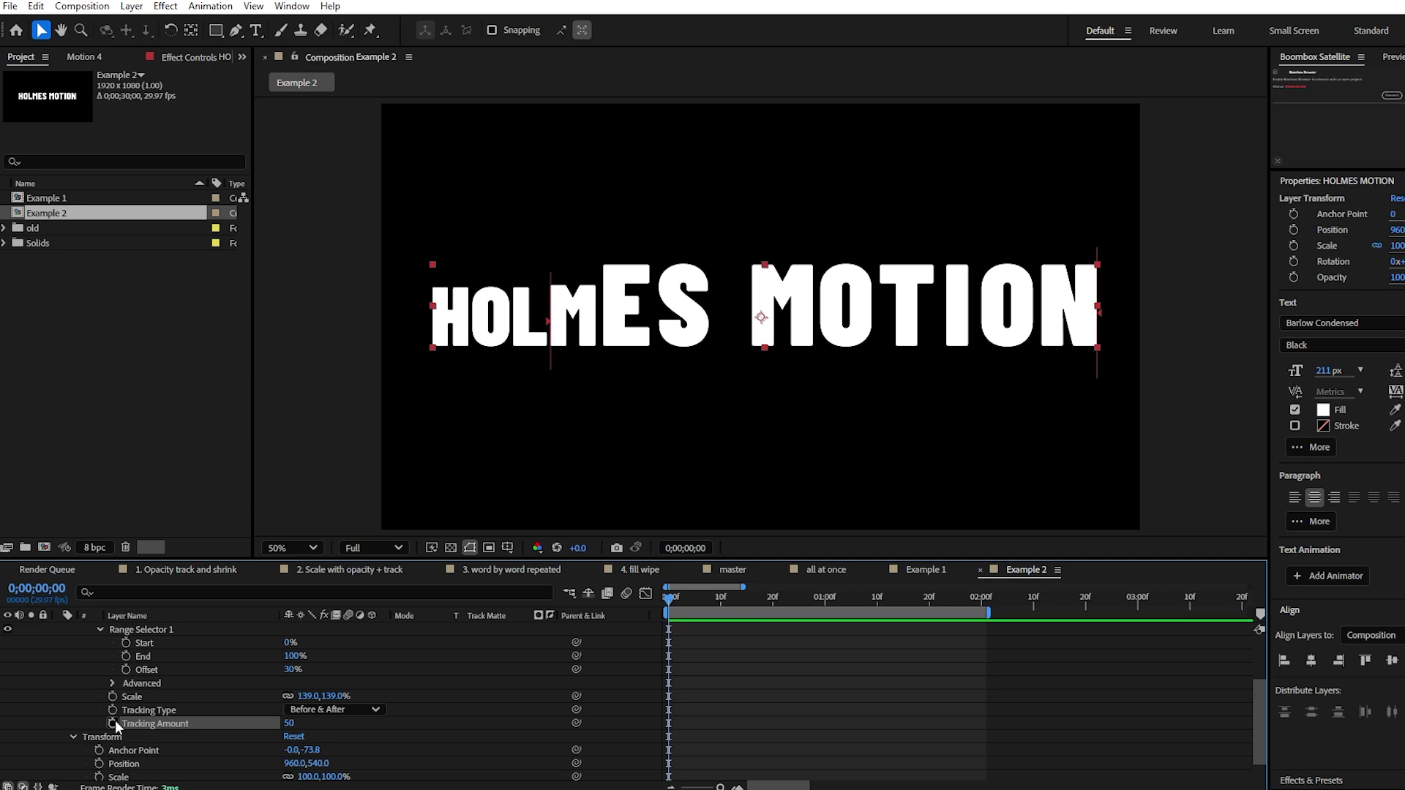
- Keyframe the range selector's Offset at 0% on the first frame and 100% at frame 10
{"action": "scroll", "coordinate": [265, 674], "scroll_direction": "up", "scroll_amount": 1}
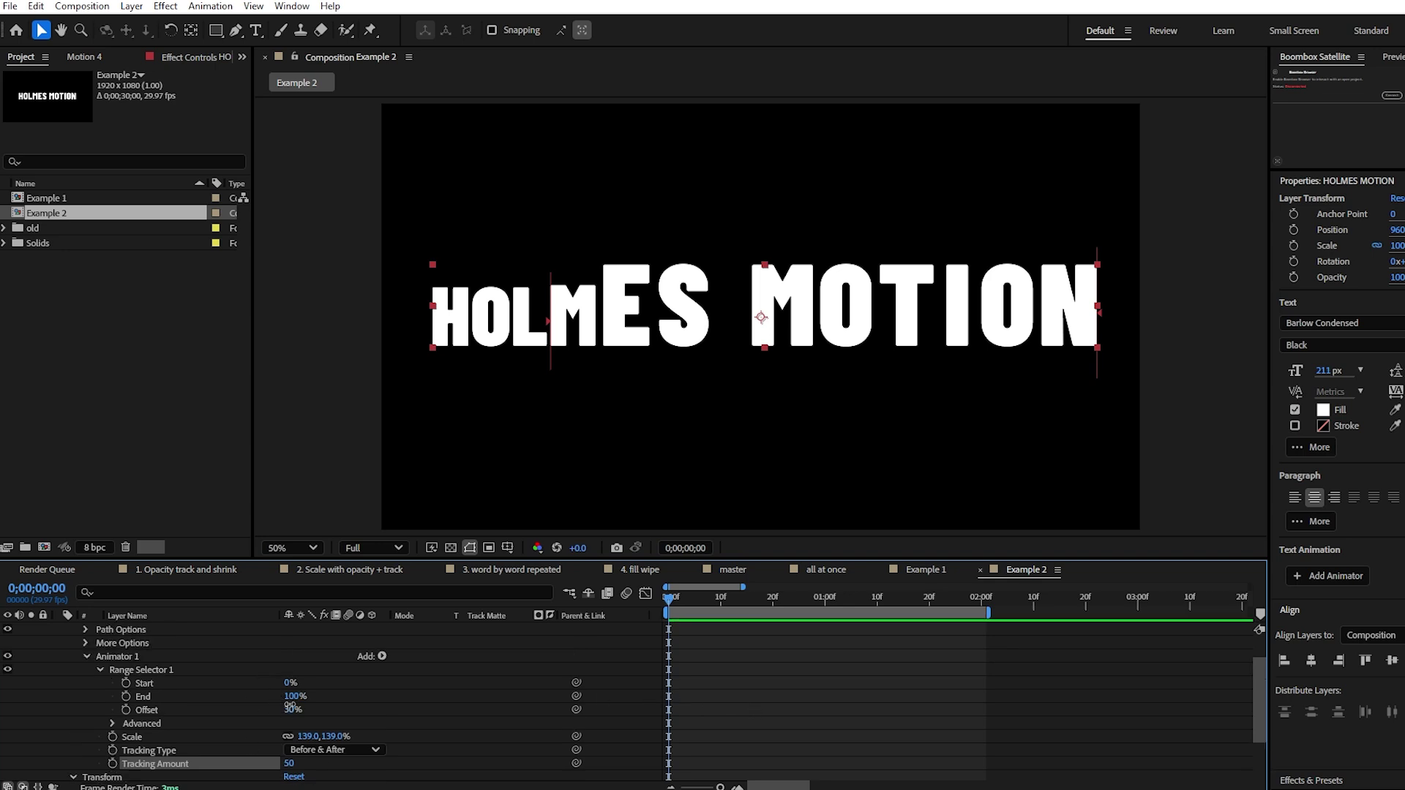
{"action": "left_click_drag", "start_coordinate": [290, 704], "coordinate": [356, 696]}
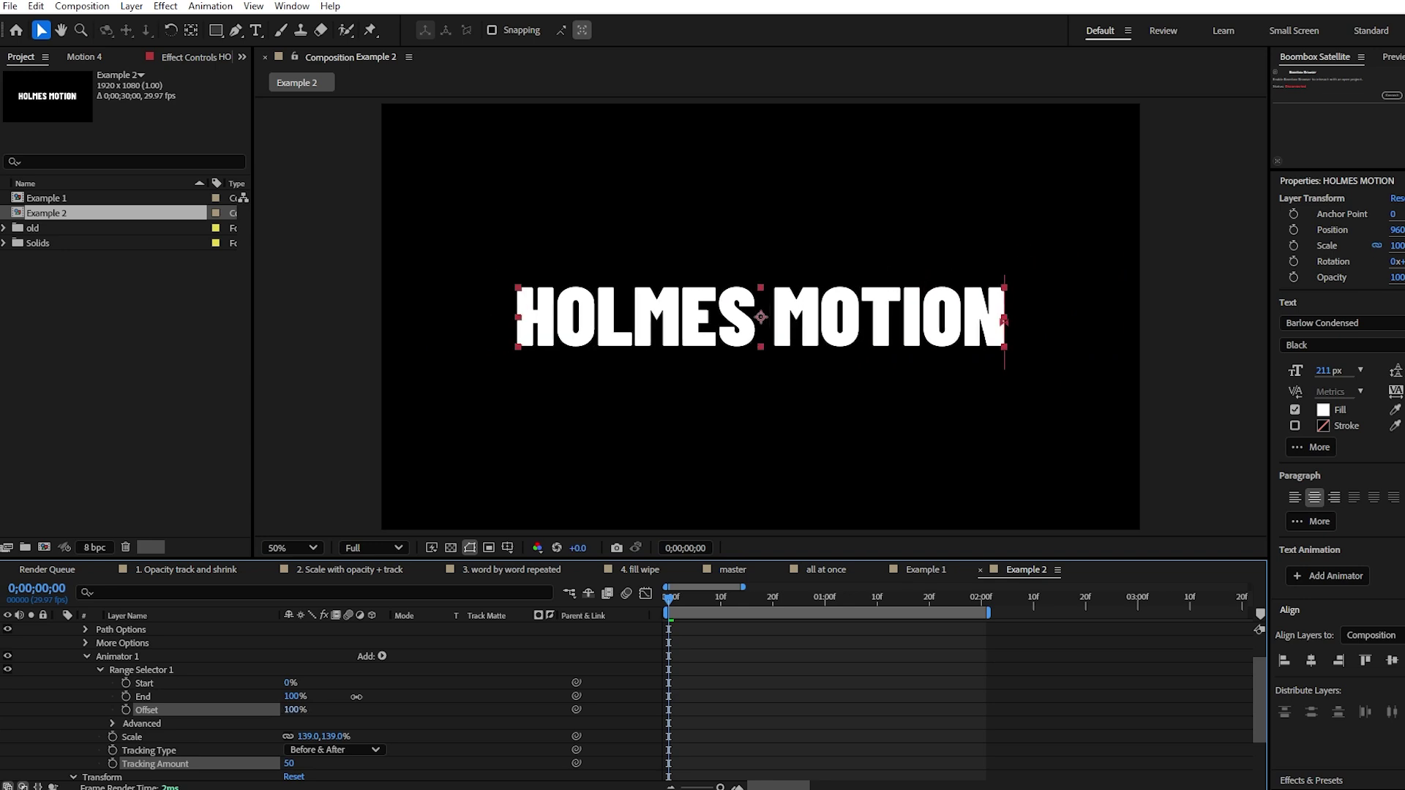
{"action": "left_click", "coordinate": [125, 710]}
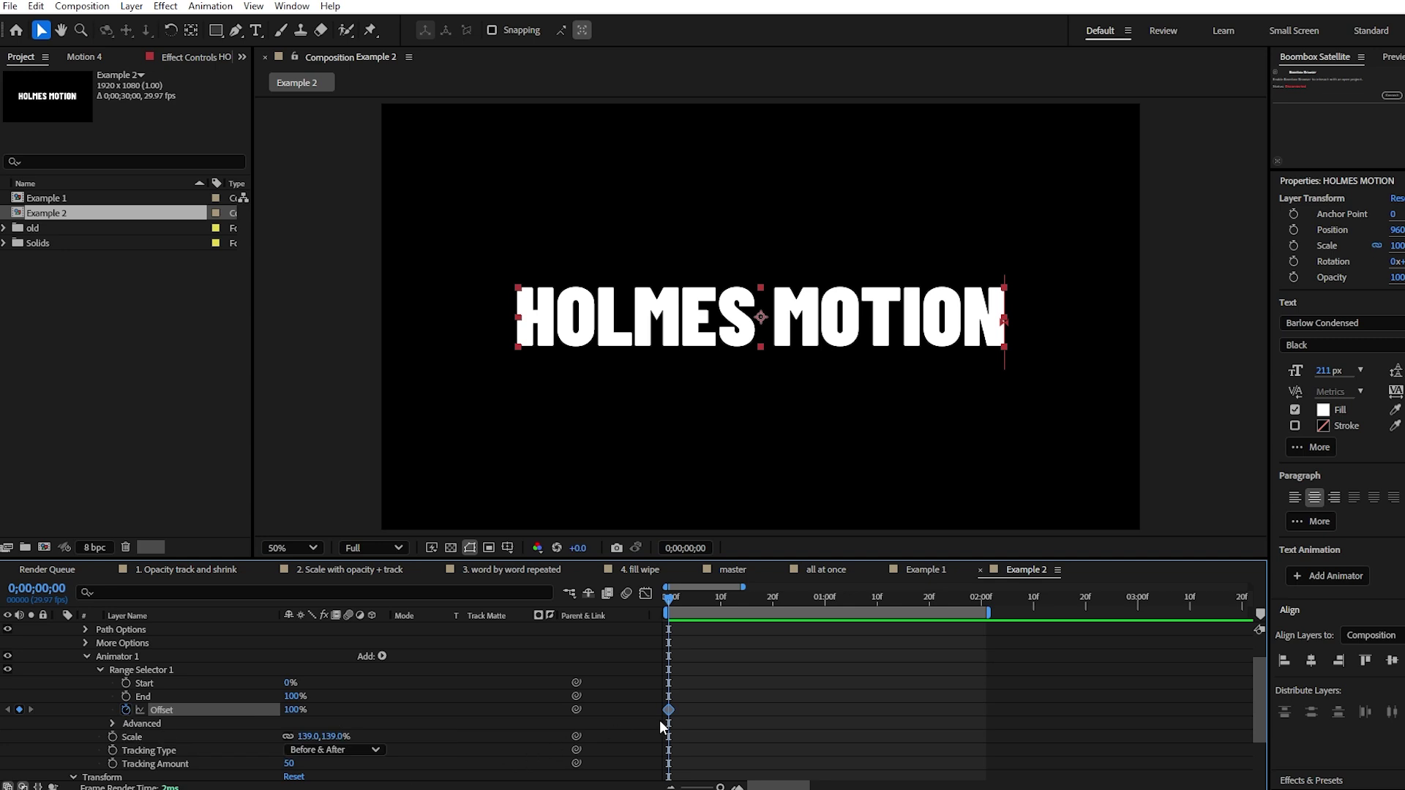
{"action": "left_click", "coordinate": [766, 606]}
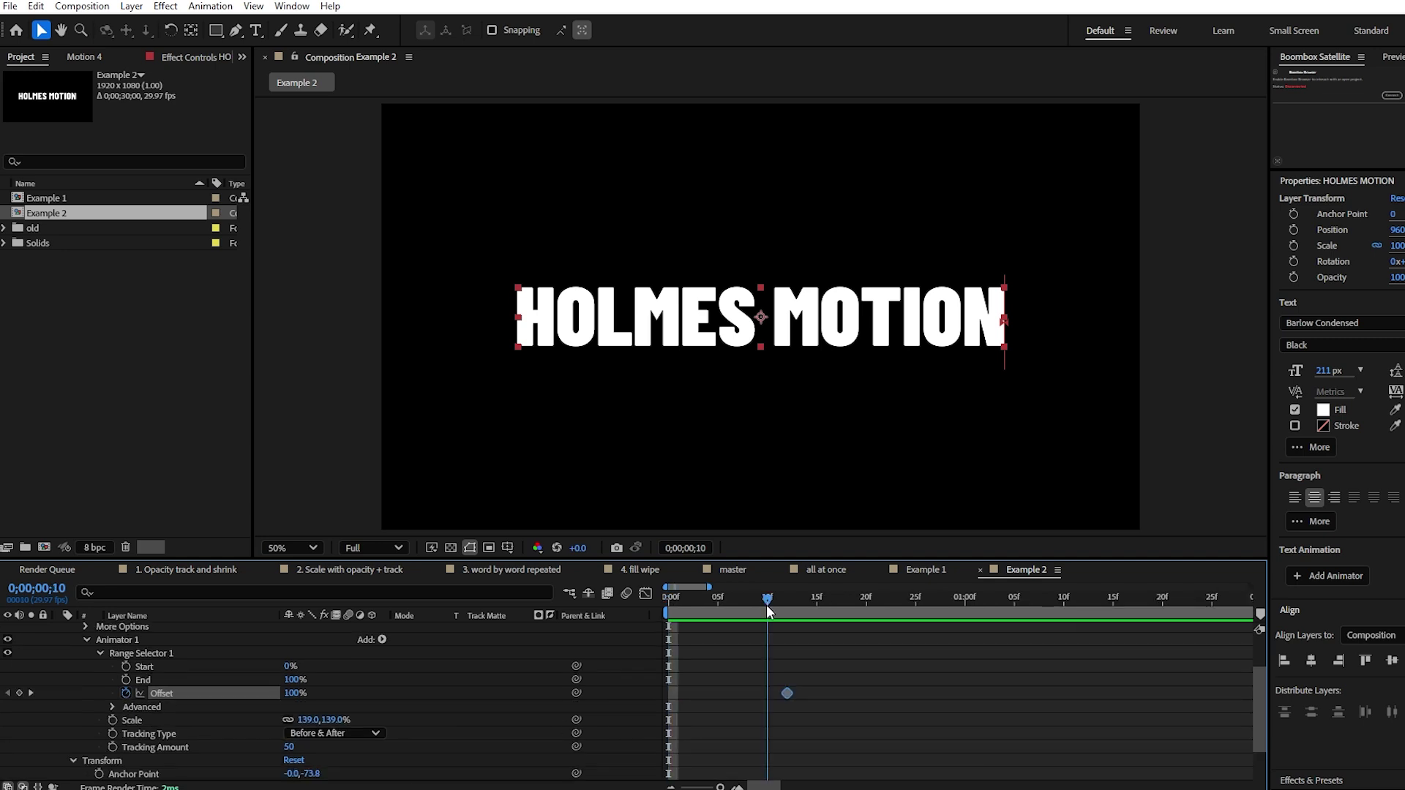
{"action": "key", "text": "alt+bracketleft"}
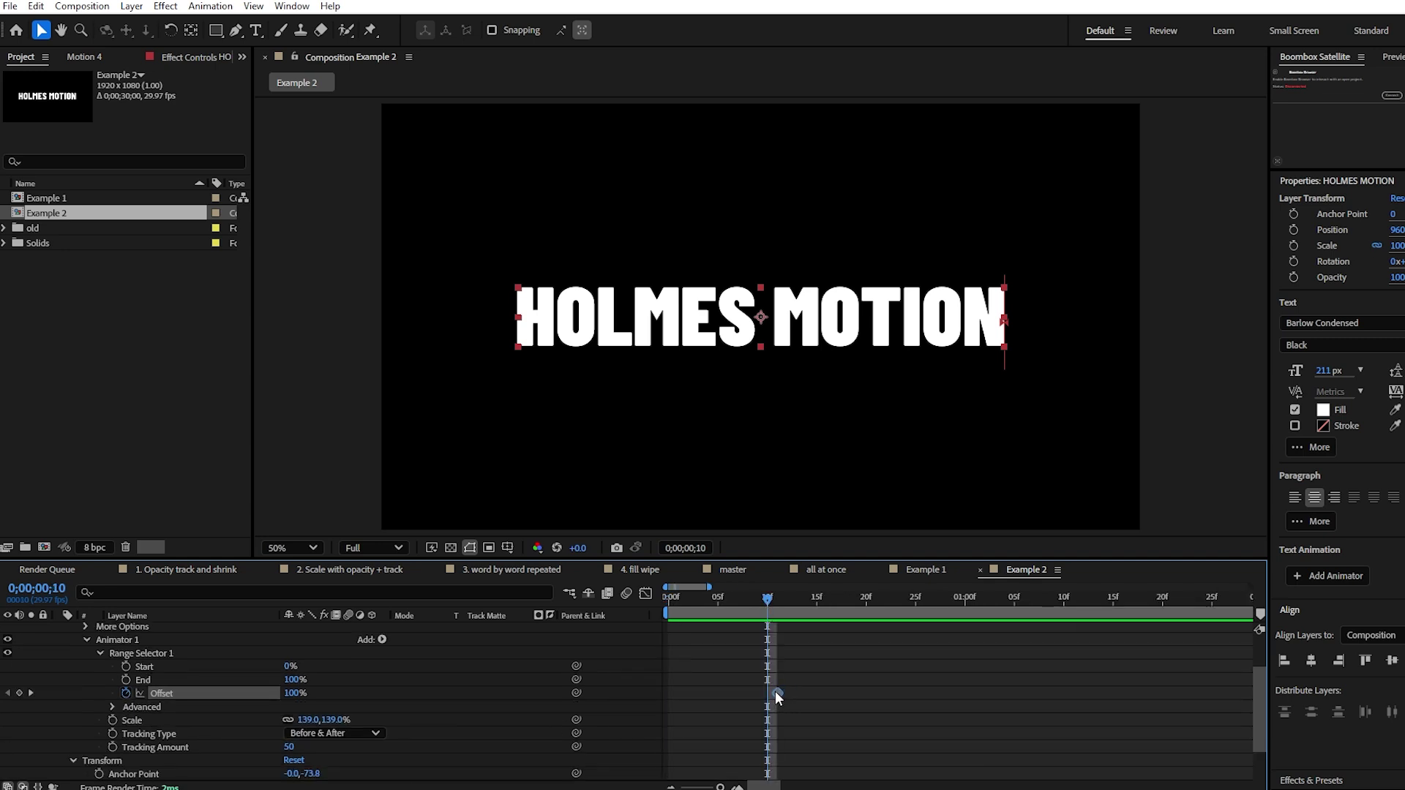
{"action": "left_click_drag", "start_coordinate": [768, 602], "coordinate": [648, 594]}
{"action": "left_click", "coordinate": [293, 693]}
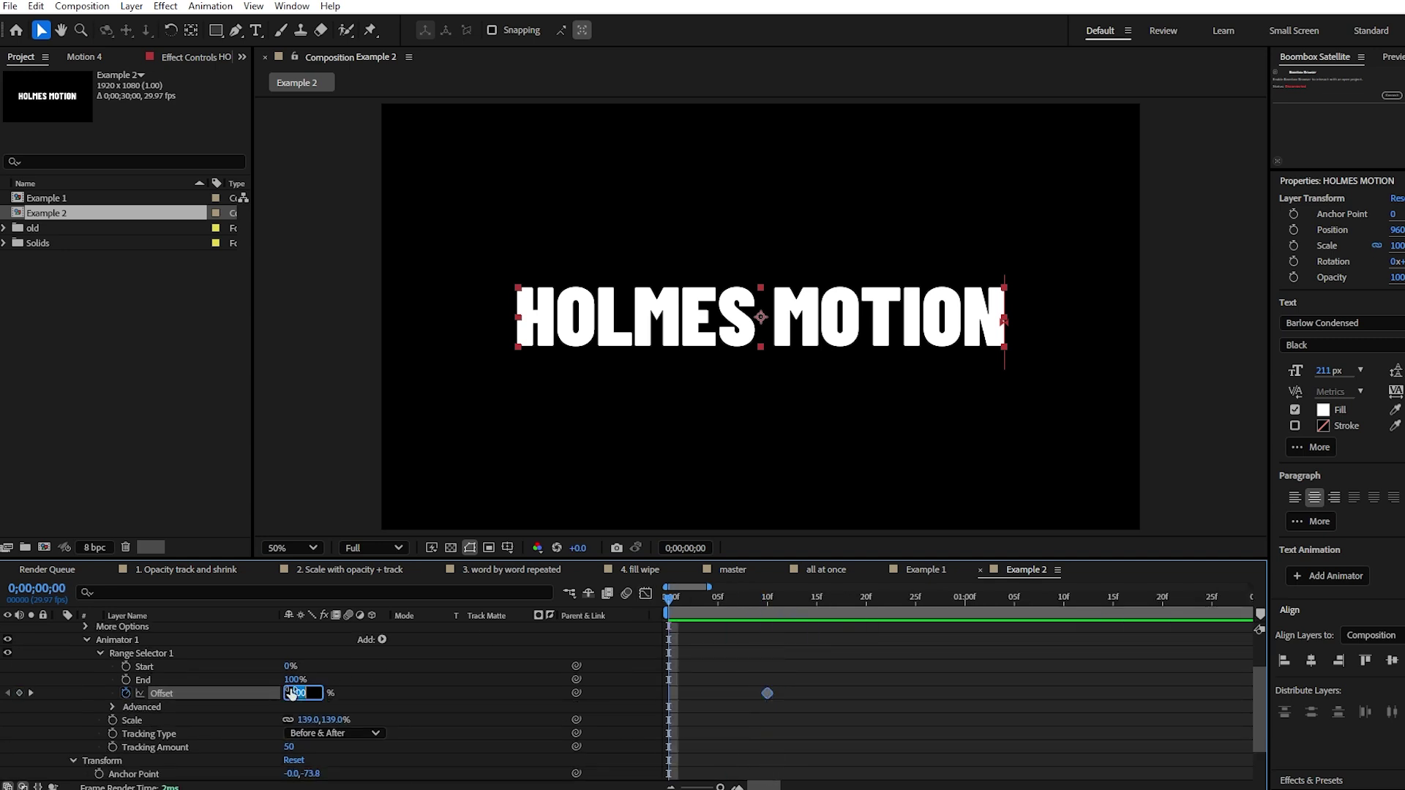
{"action": "type", "text": "0"}
{"action": "key", "text": "Return"}
- Move the 100% Offset keyframe to frame 15 and preview the letter-by-letter shrink
{"action": "left_click", "coordinate": [717, 673]}
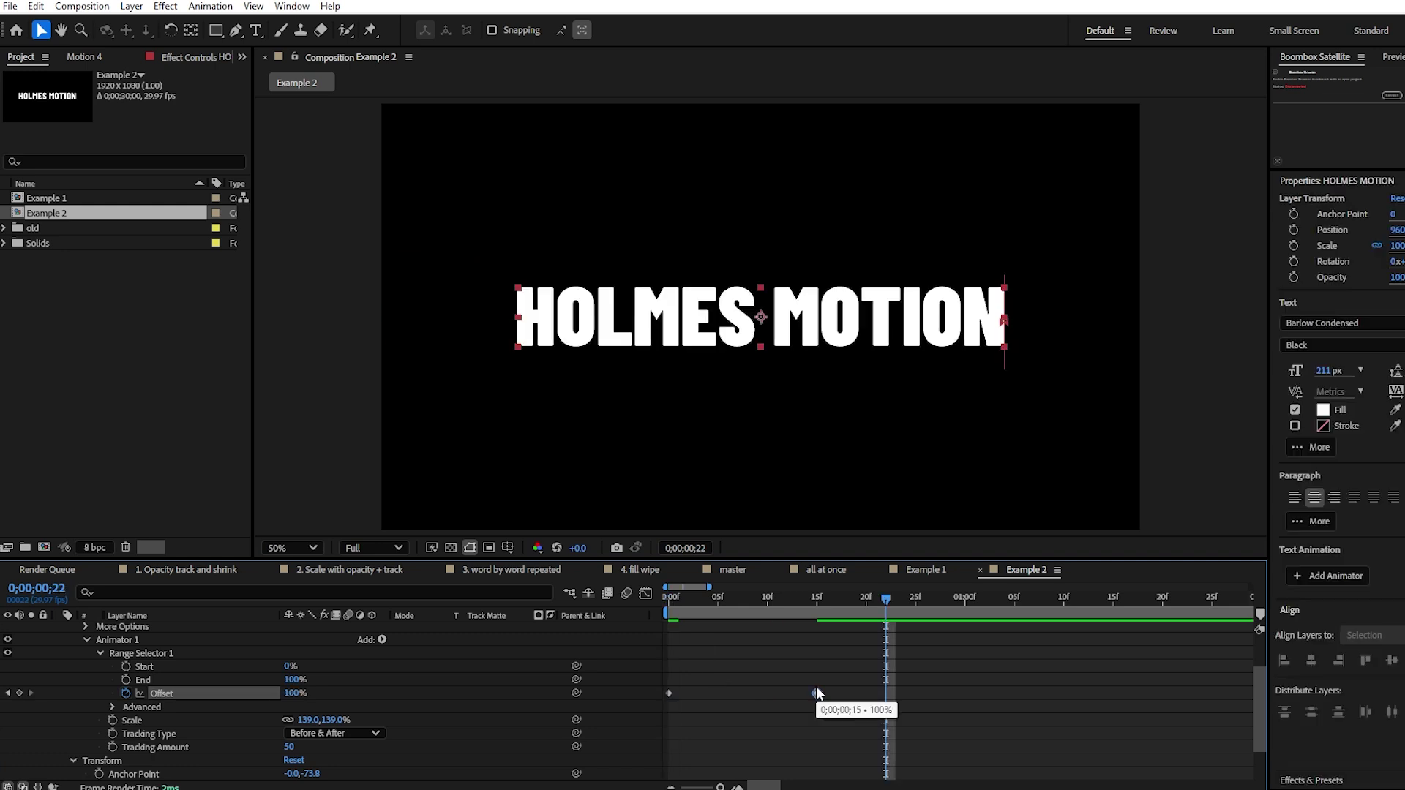
{"action": "left_click_drag", "start_coordinate": [884, 601], "coordinate": [767, 606]}
{"action": "key", "text": "space"}
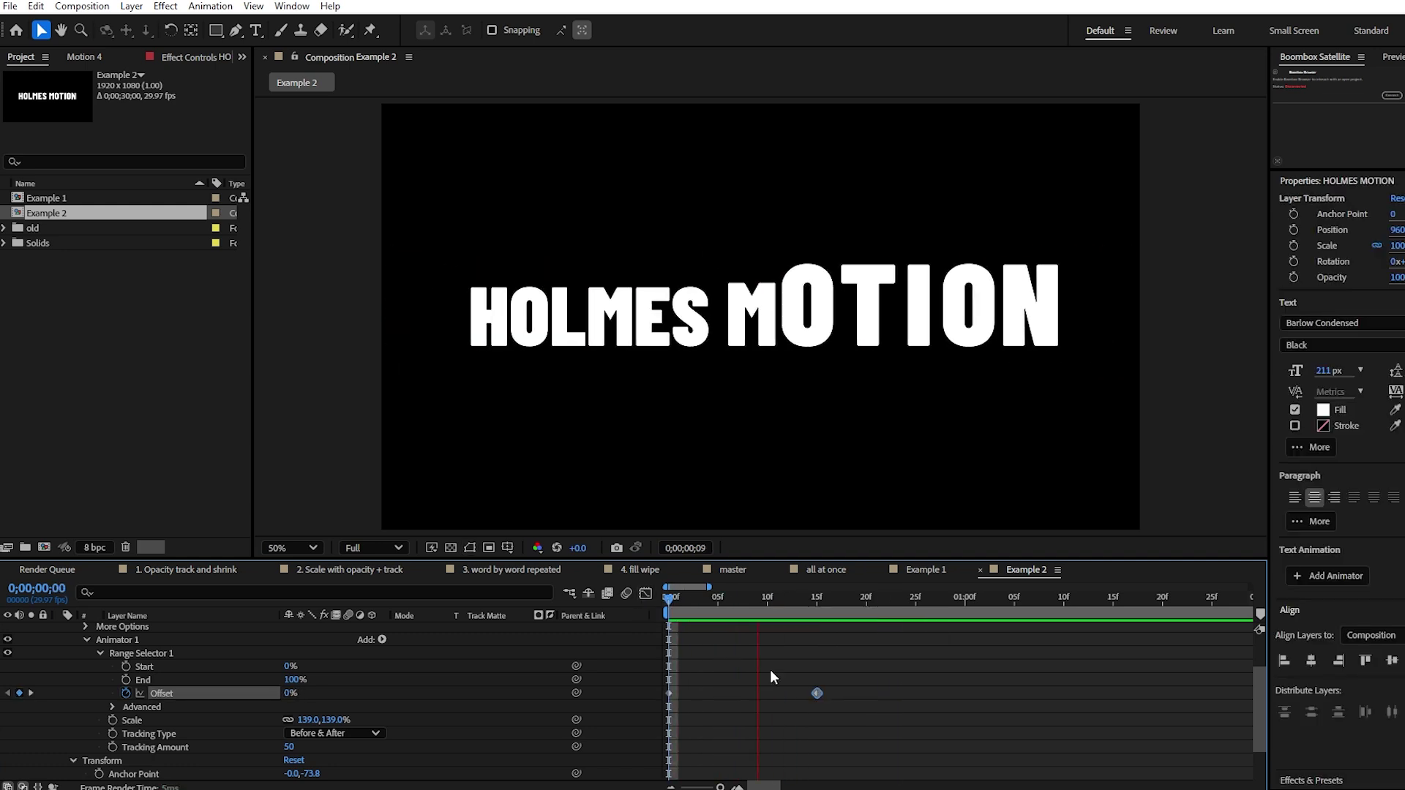
- Ease both Offset keyframes and reshape their speed graph so the motion starts fast and slows gradually
{"action": "left_click_drag", "start_coordinate": [849, 674], "coordinate": [673, 698]}
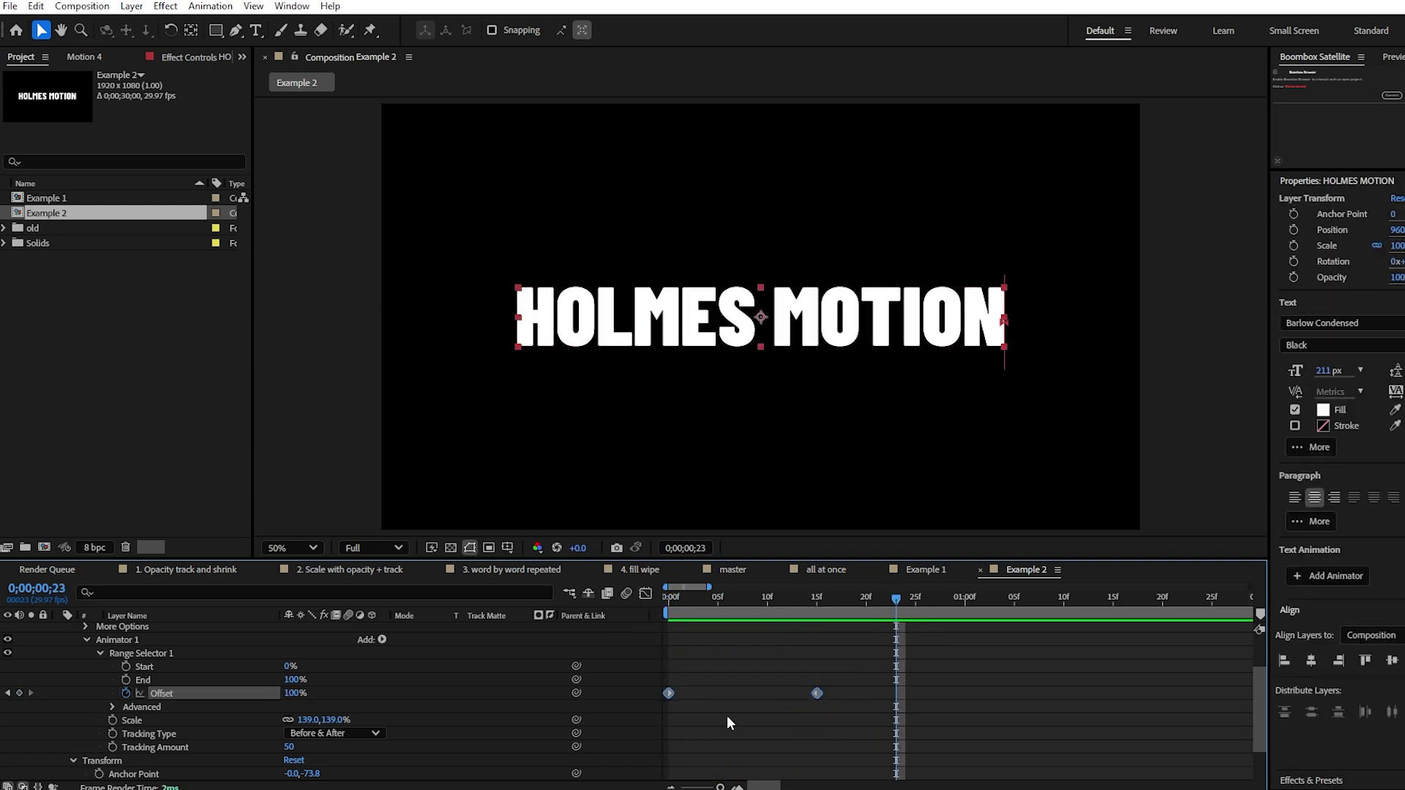
{"action": "left_click", "coordinate": [645, 593]}
{"action": "left_click", "coordinate": [688, 742]}
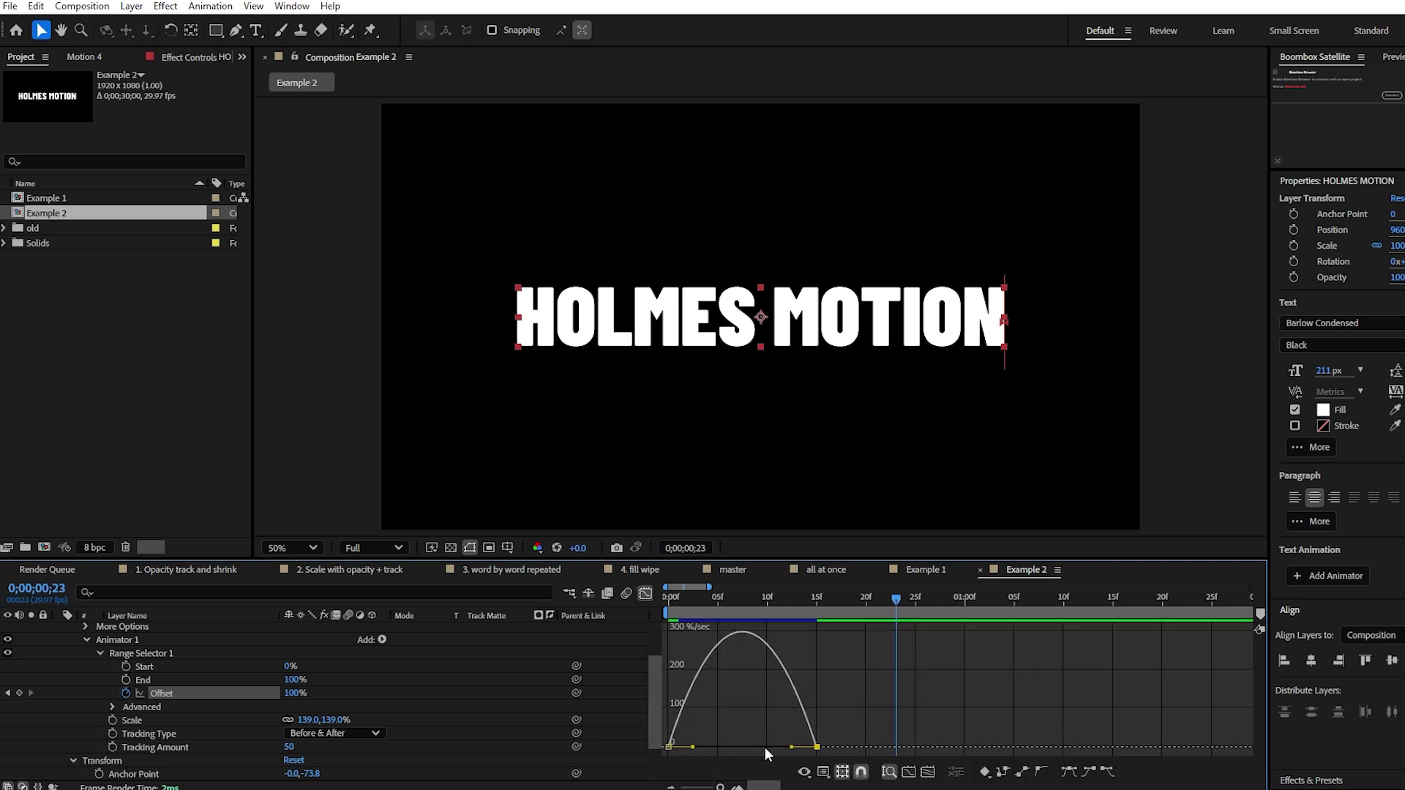
{"action": "left_click_drag", "start_coordinate": [792, 747], "coordinate": [670, 747]}
{"action": "key", "text": "space"}
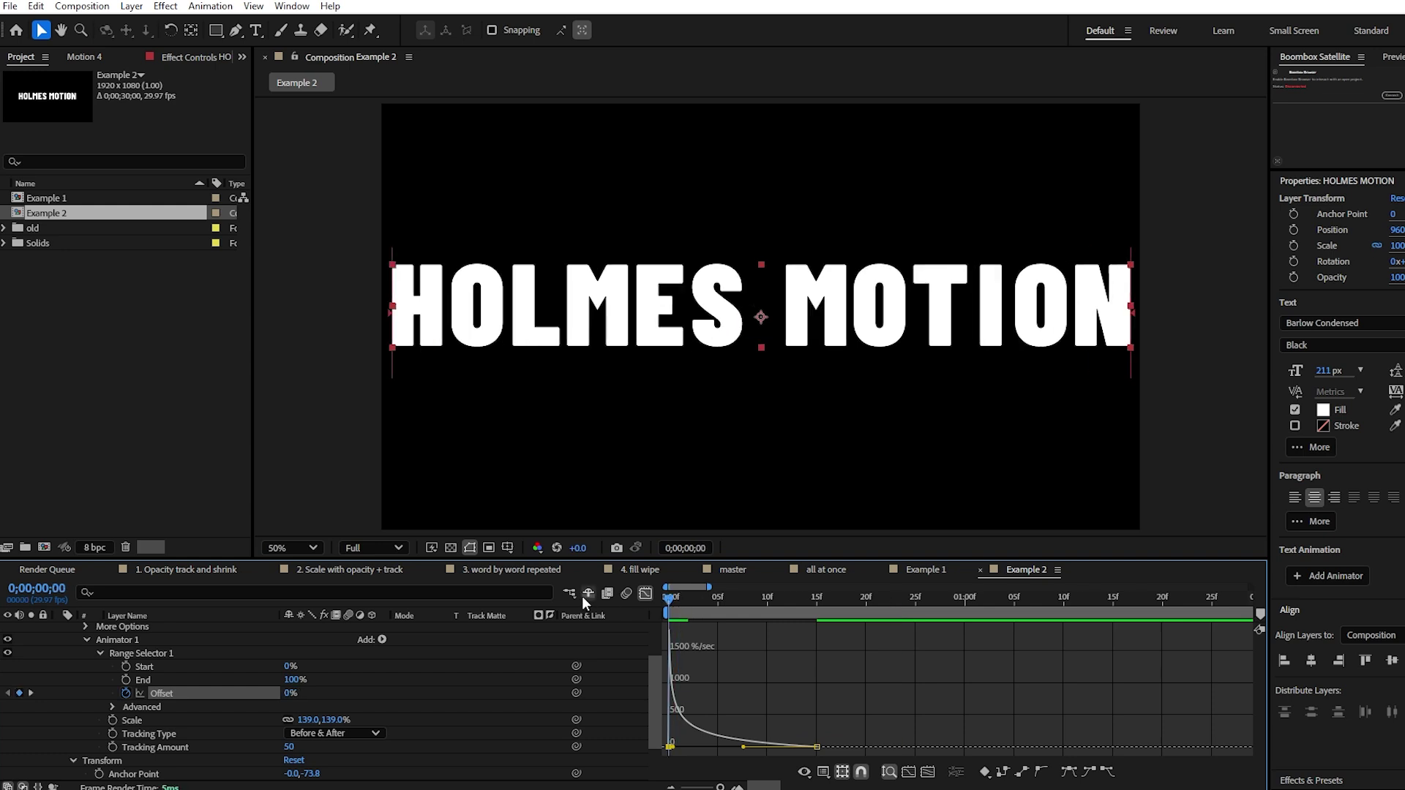
- Close the graph, move the last Offset keyframe to 1 second, and preview the slower animation
{"action": "left_click", "coordinate": [594, 595]}
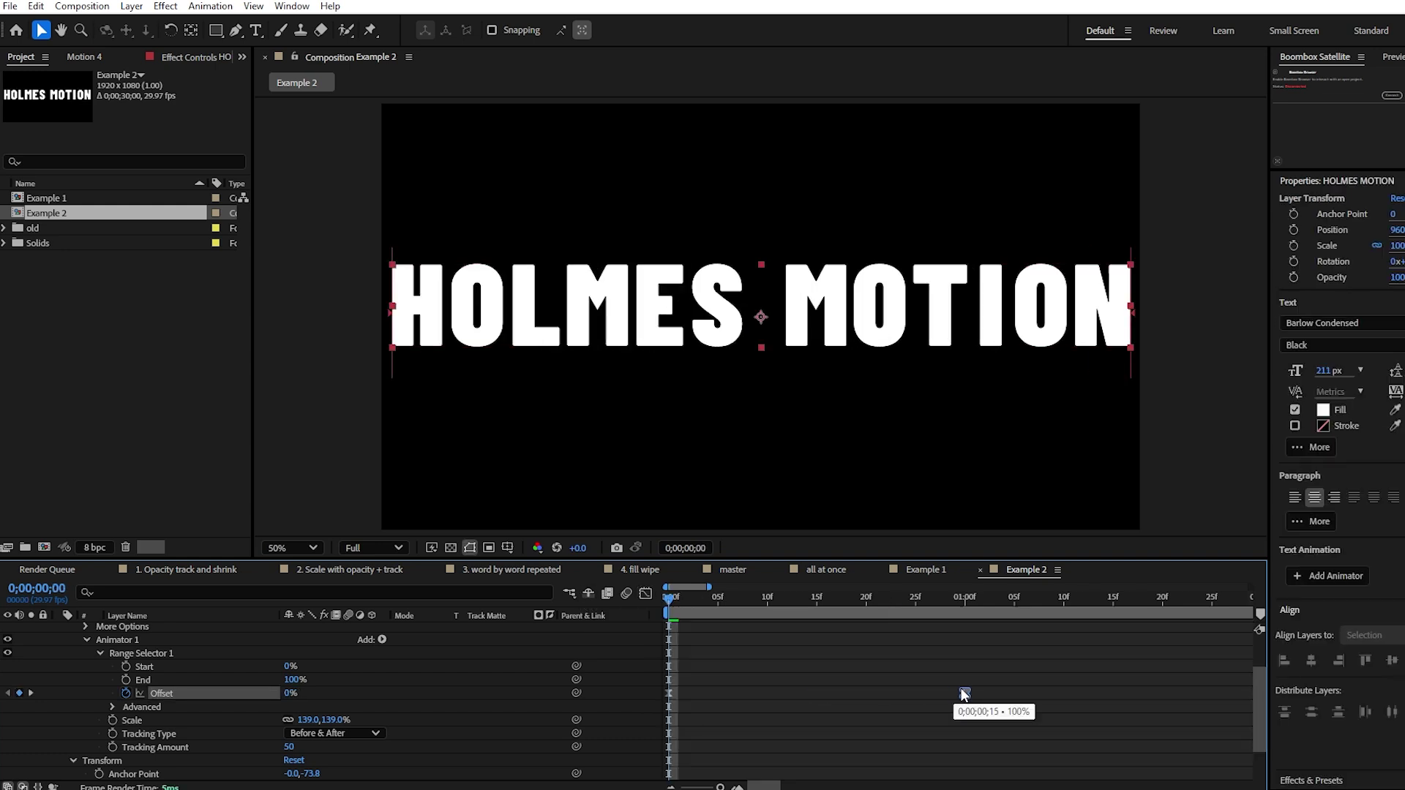
{"action": "key", "text": "minus"}
{"action": "key", "text": "space"}
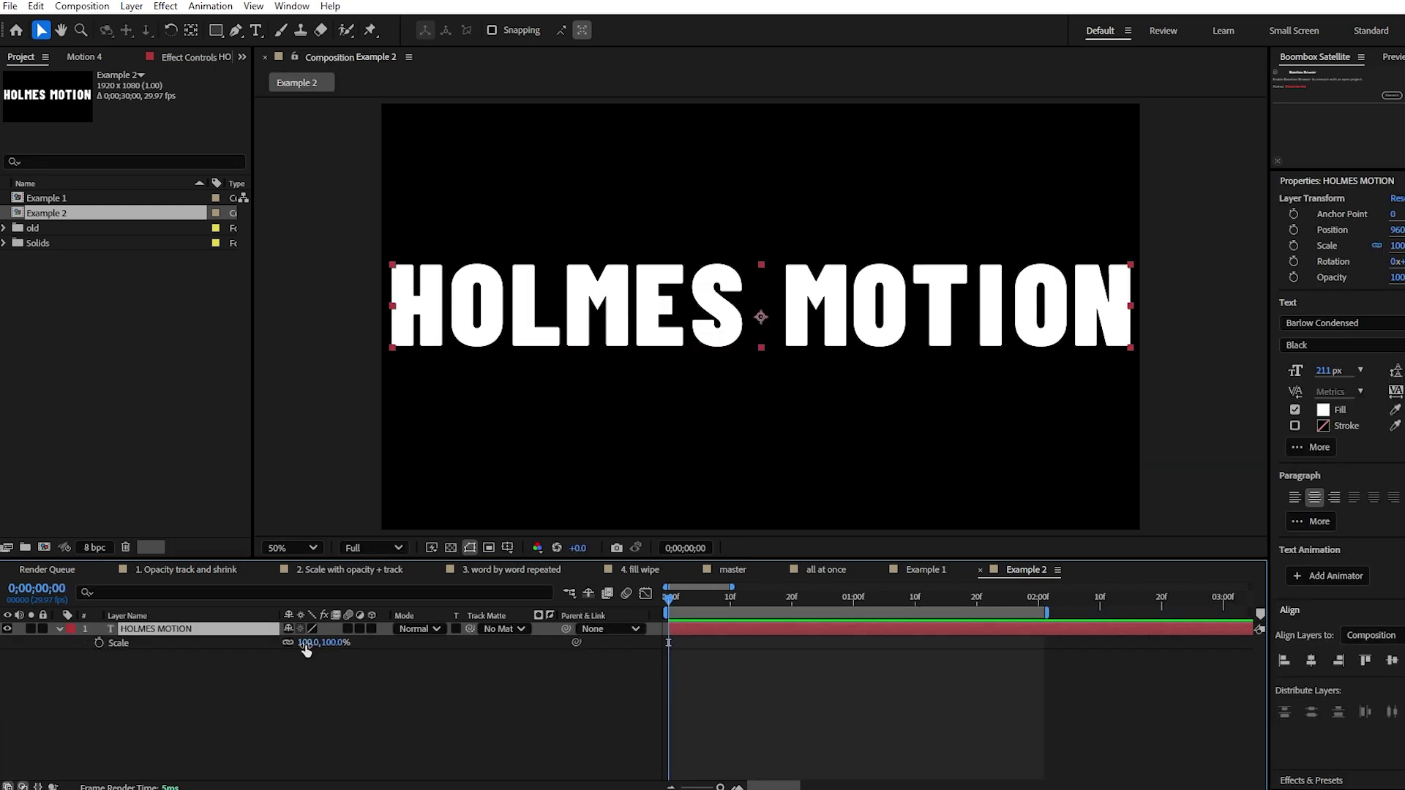
- Reduce the HOLMES MOTION layer's Scale to 89% and preview the result
{"action": "left_click_drag", "start_coordinate": [306, 644], "coordinate": [297, 645]}
{"action": "left_click", "coordinate": [753, 695]}
{"action": "key", "text": "space"}
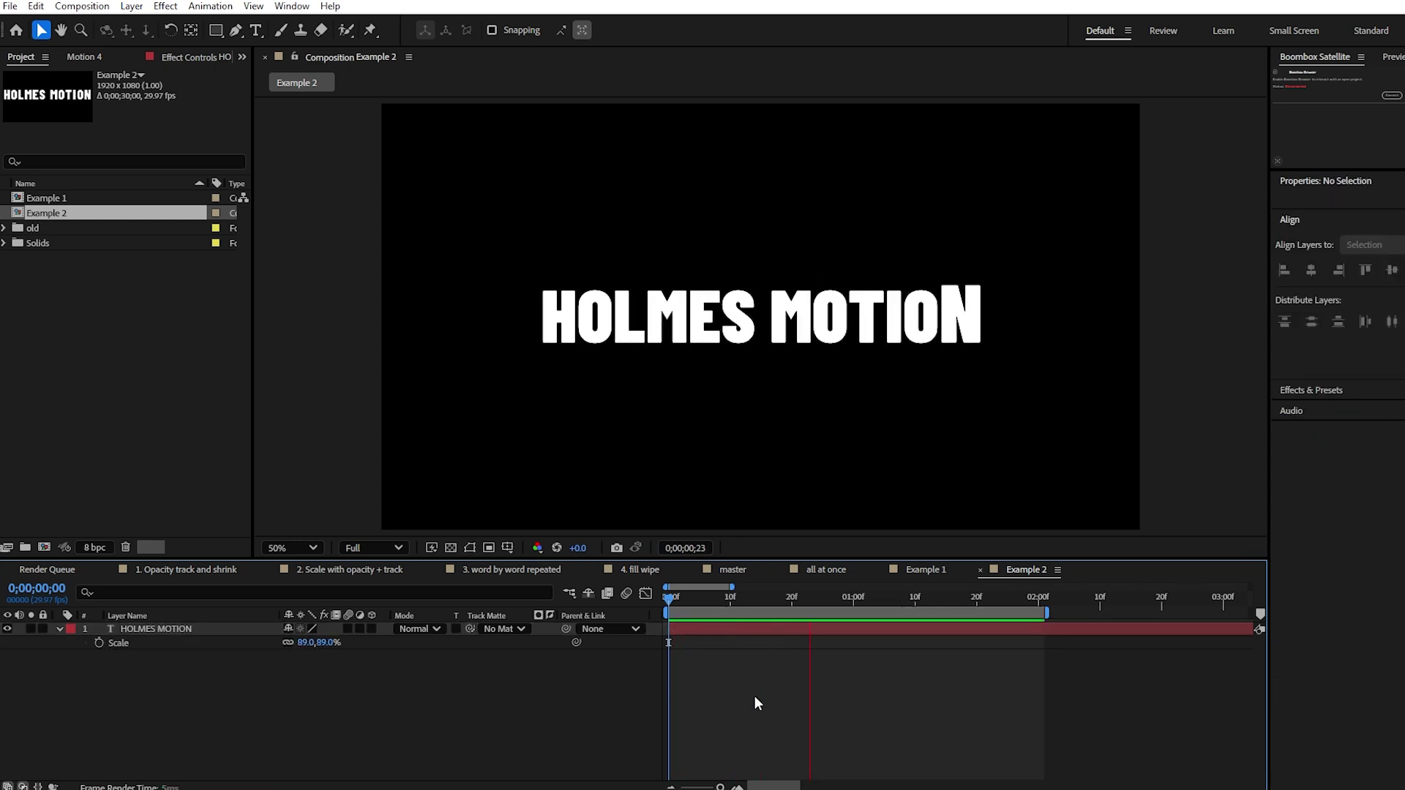
{"action": "key", "text": "space"}
- Duplicate the text layer beneath the original and give the copy no fill and a 0.2 px white stroke
{"action": "left_click", "coordinate": [214, 619]}
{"action": "left_click", "coordinate": [214, 626]}
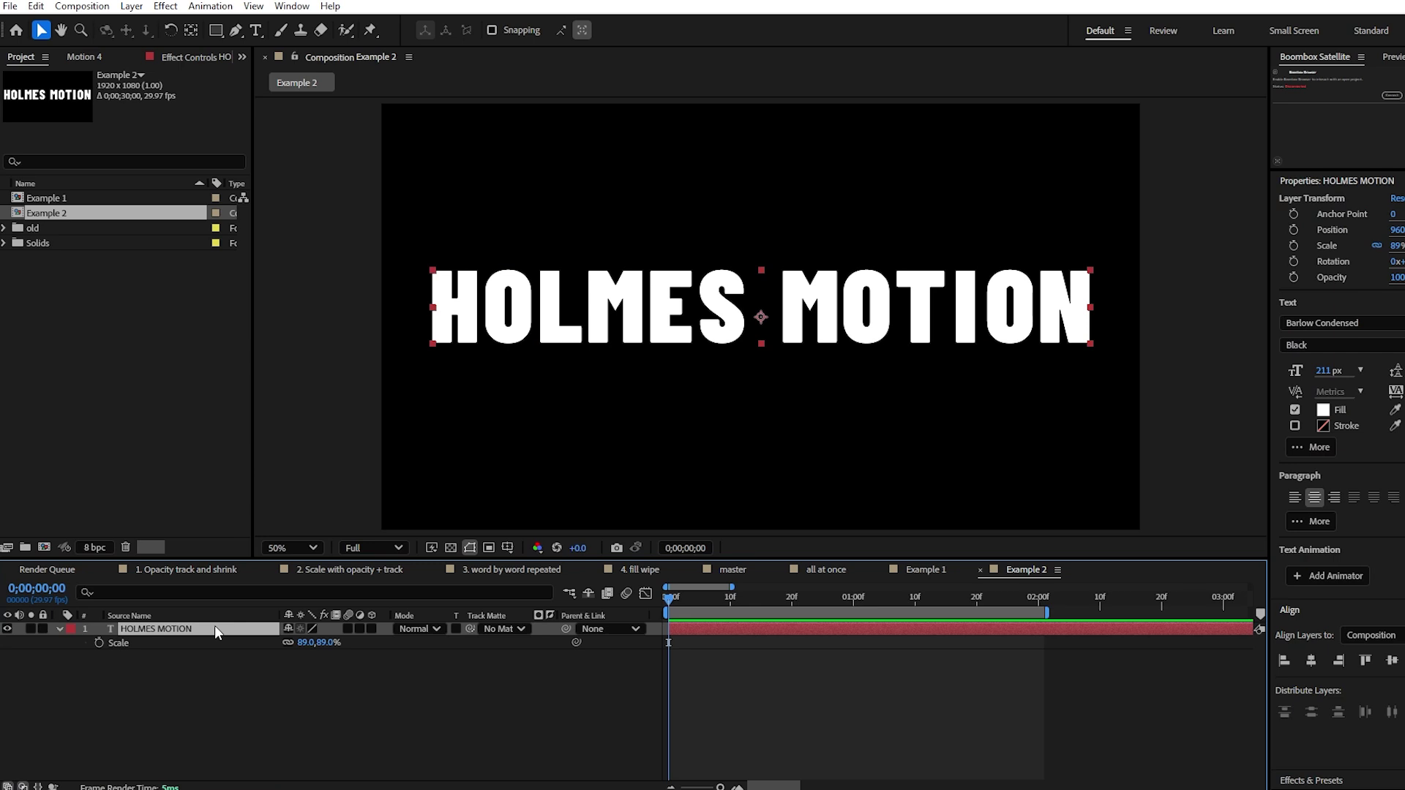
{"action": "key", "text": "ctrl+d"}
{"action": "left_click", "coordinate": [214, 653]}
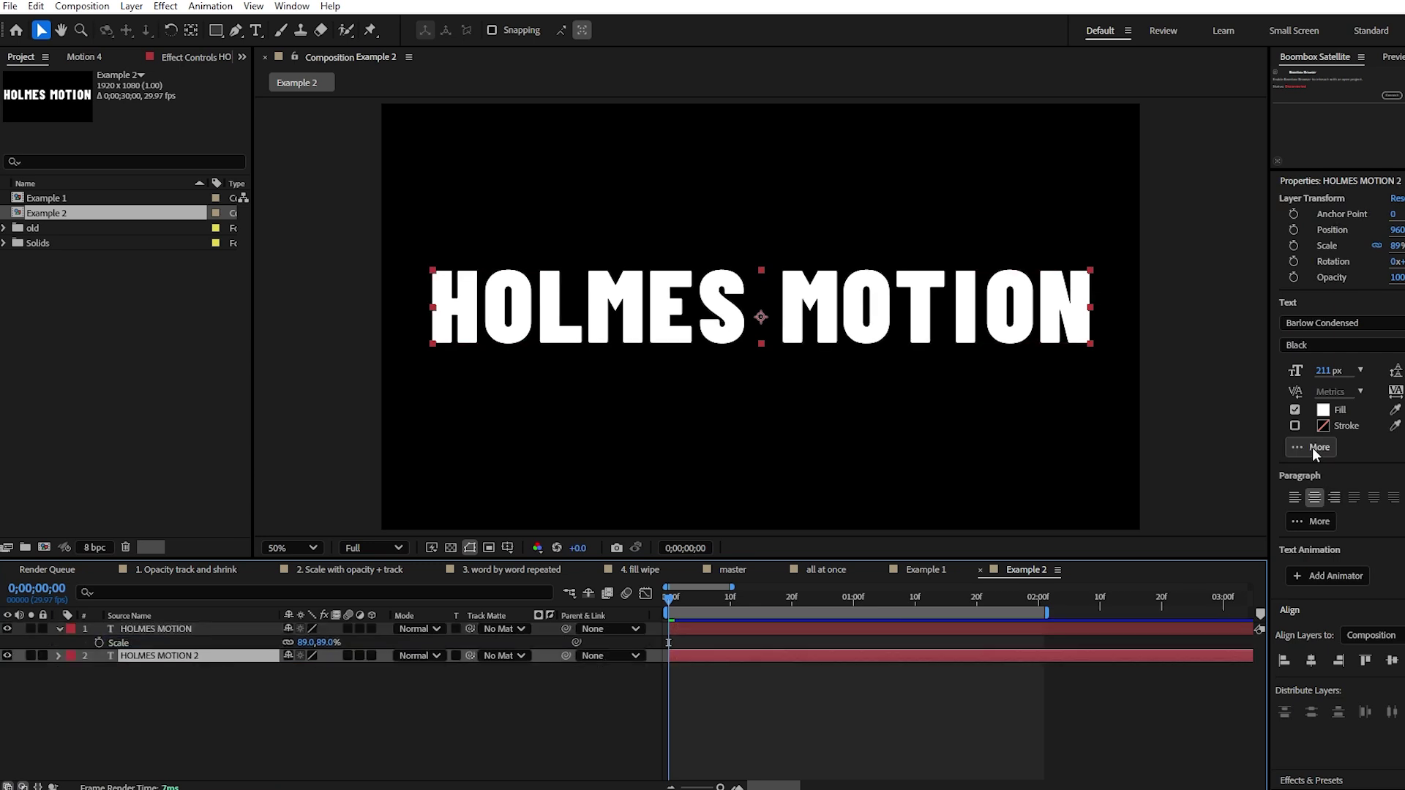
{"action": "left_click", "coordinate": [1295, 410]}
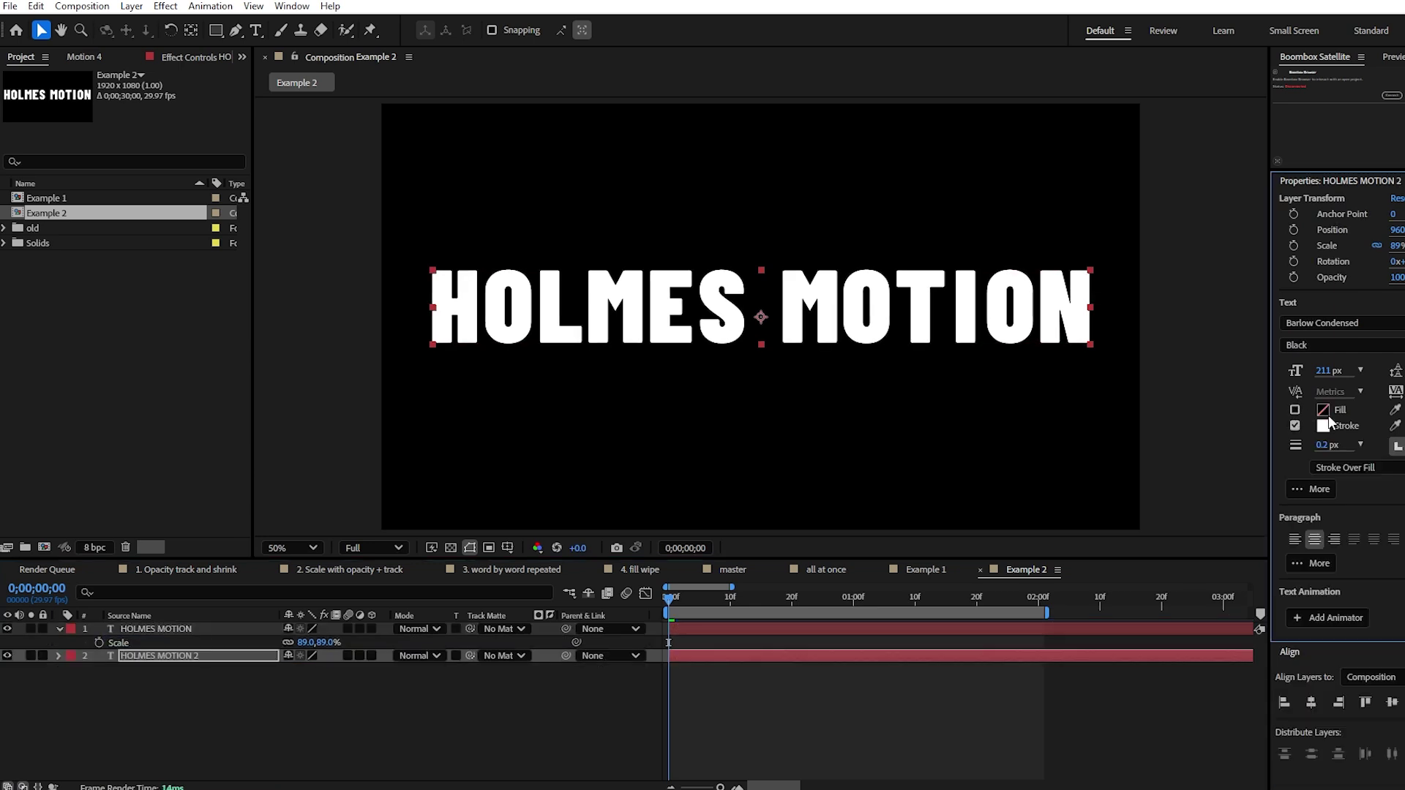
- Scale the outlined HOLMES MOTION 2 copy up to 694% so it fills the background behind the main text
{"action": "key", "text": "s"}
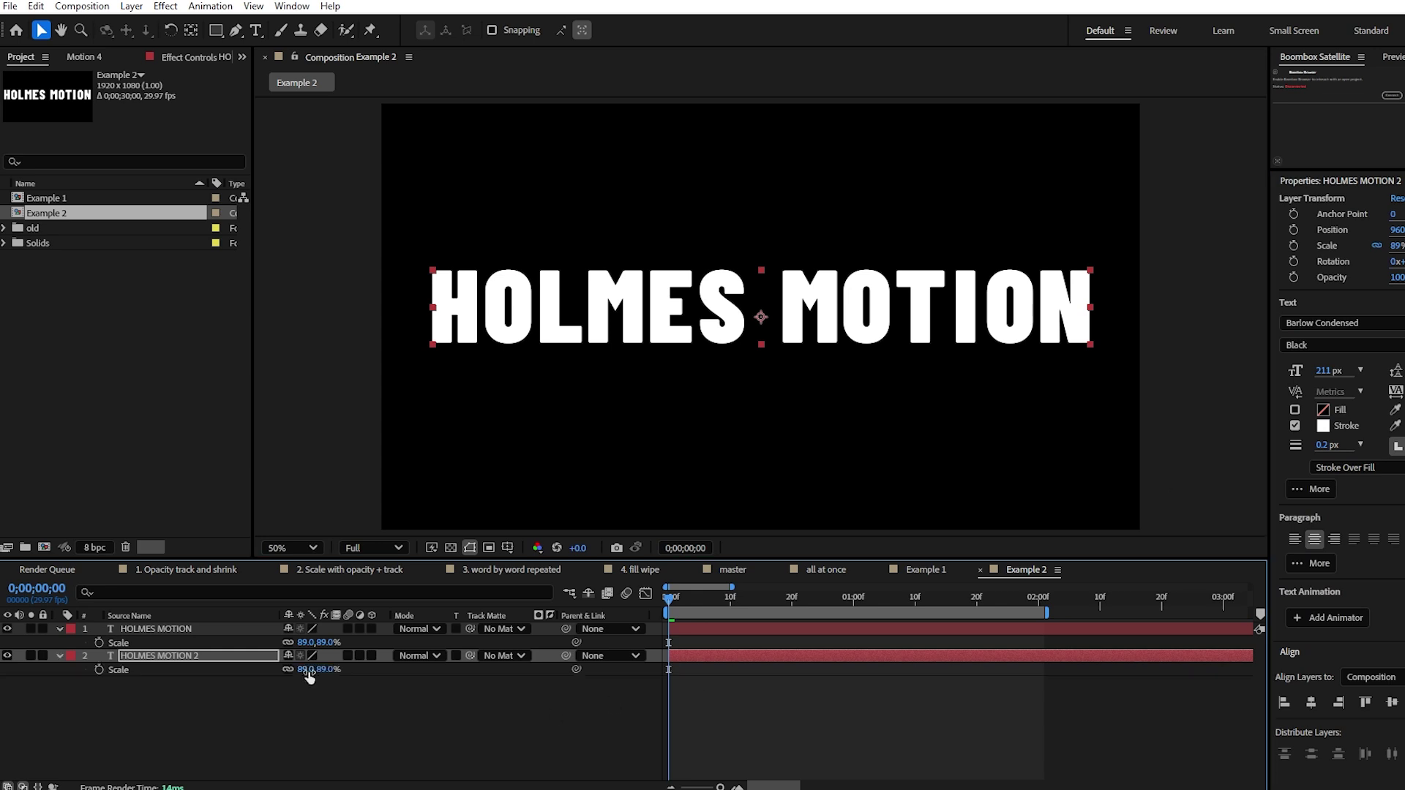
{"action": "left_click_drag", "start_coordinate": [307, 670], "coordinate": [529, 628]}
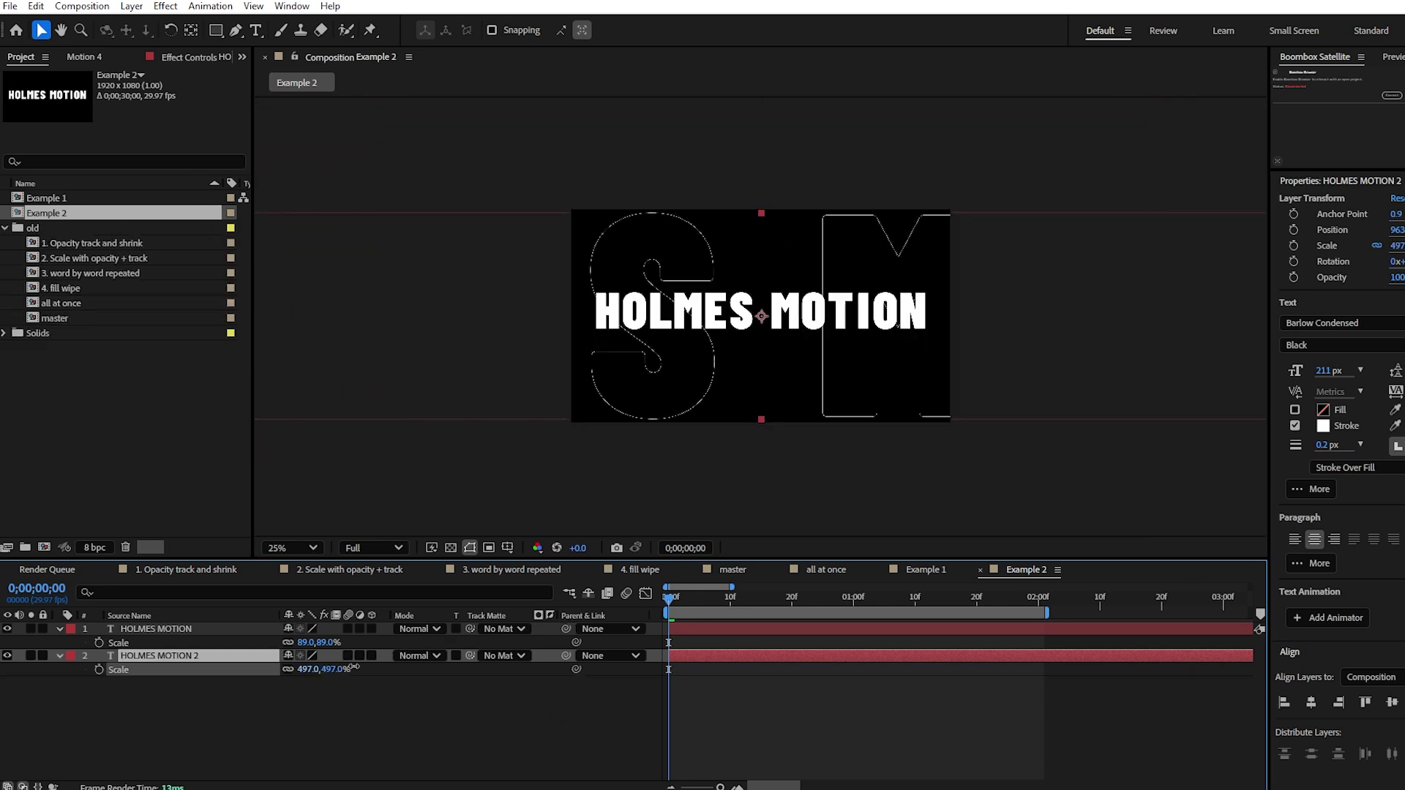
{"action": "left_click_drag", "start_coordinate": [351, 668], "coordinate": [472, 655]}
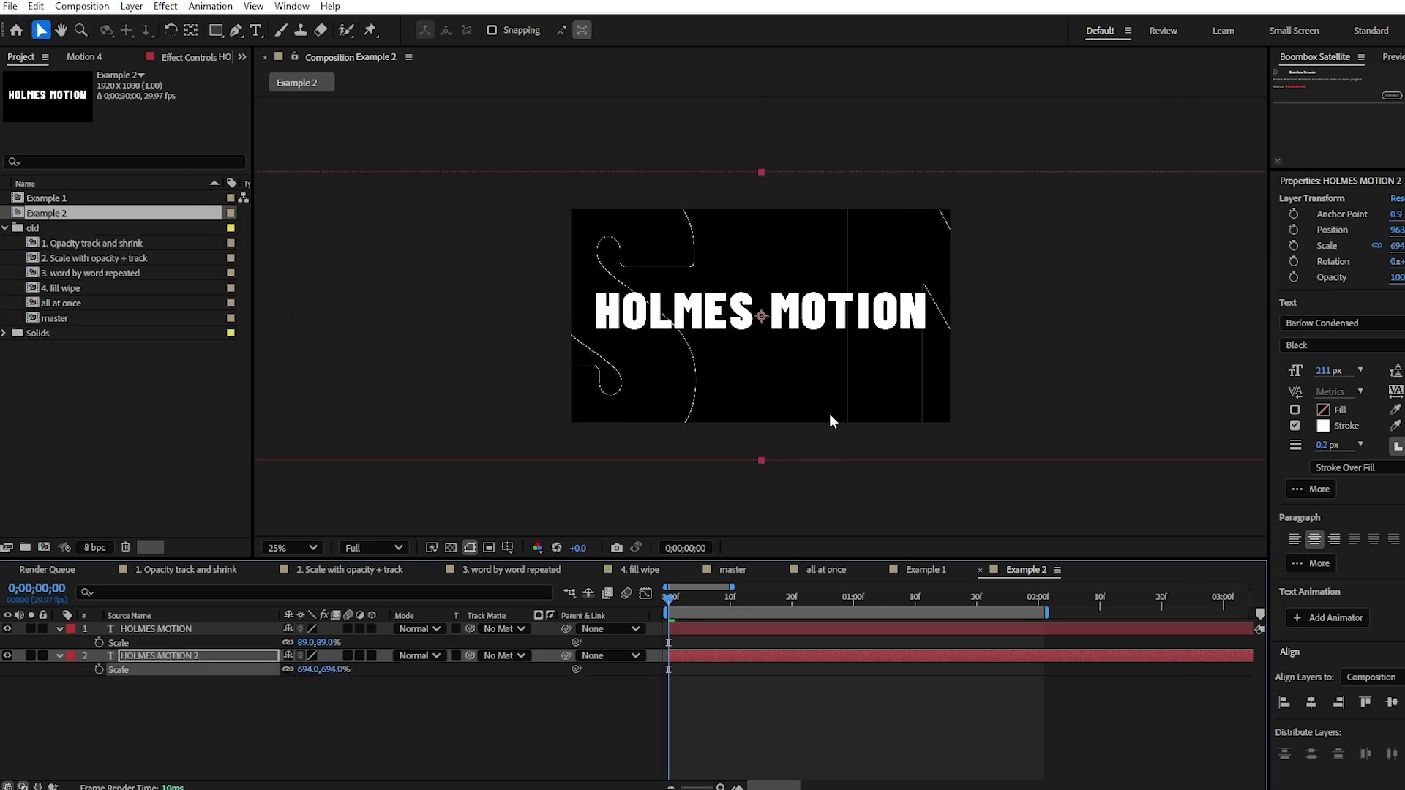
{"action": "left_click_drag", "start_coordinate": [828, 414], "coordinate": [853, 386]}
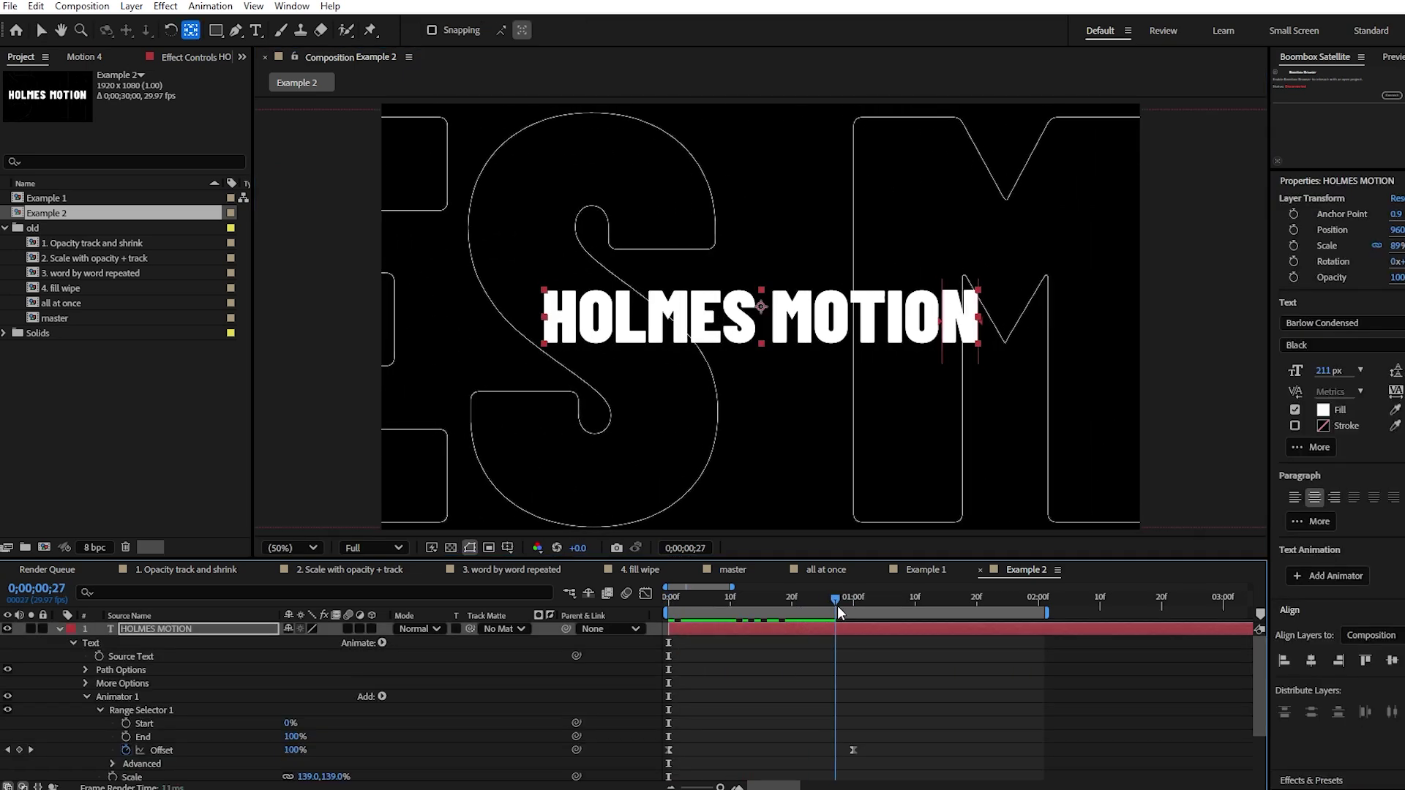
- Raise the Scale of the main HOLMES MOTION layer's text animator to 242% and preview the animation from the start
{"action": "scroll", "coordinate": [815, 715], "scroll_direction": "down", "scroll_amount": 3}
{"action": "scroll", "coordinate": [800, 692], "scroll_direction": "up", "scroll_amount": 2}
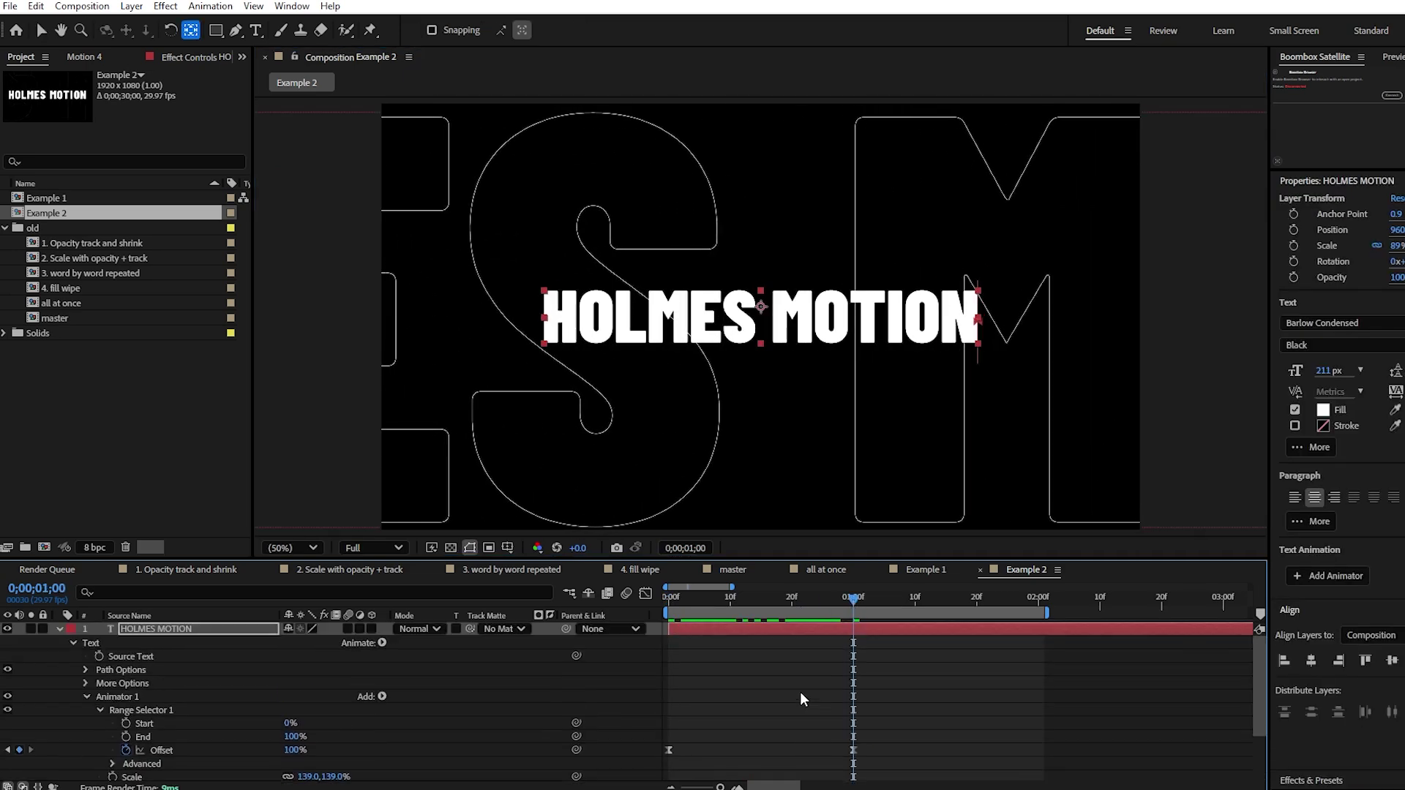
{"action": "left_click_drag", "start_coordinate": [307, 736], "coordinate": [333, 735]}
{"action": "left_click_drag", "start_coordinate": [718, 597], "coordinate": [681, 598]}
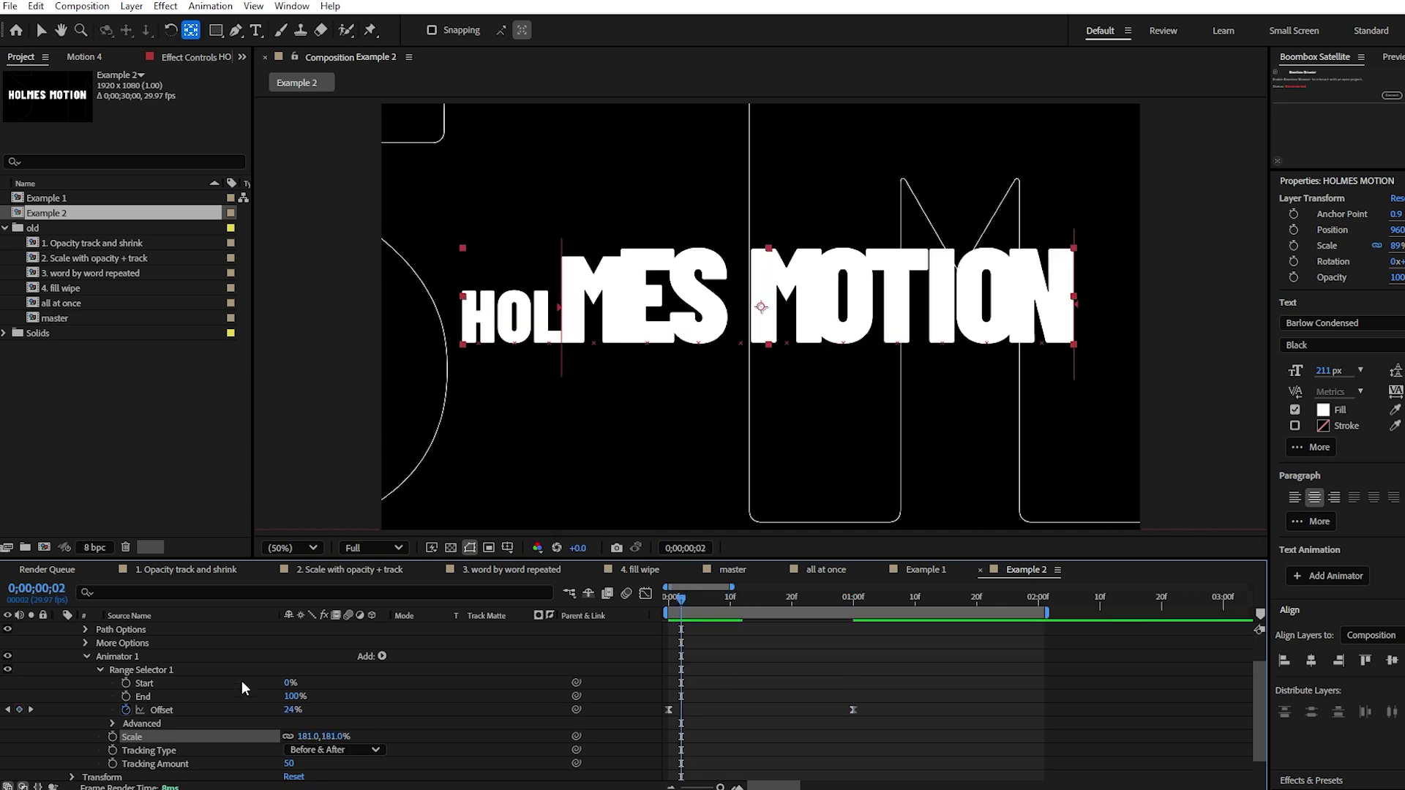
{"action": "left_click_drag", "start_coordinate": [304, 735], "coordinate": [352, 733]}
{"action": "scroll", "coordinate": [265, 727], "scroll_direction": "down", "scroll_amount": 2}
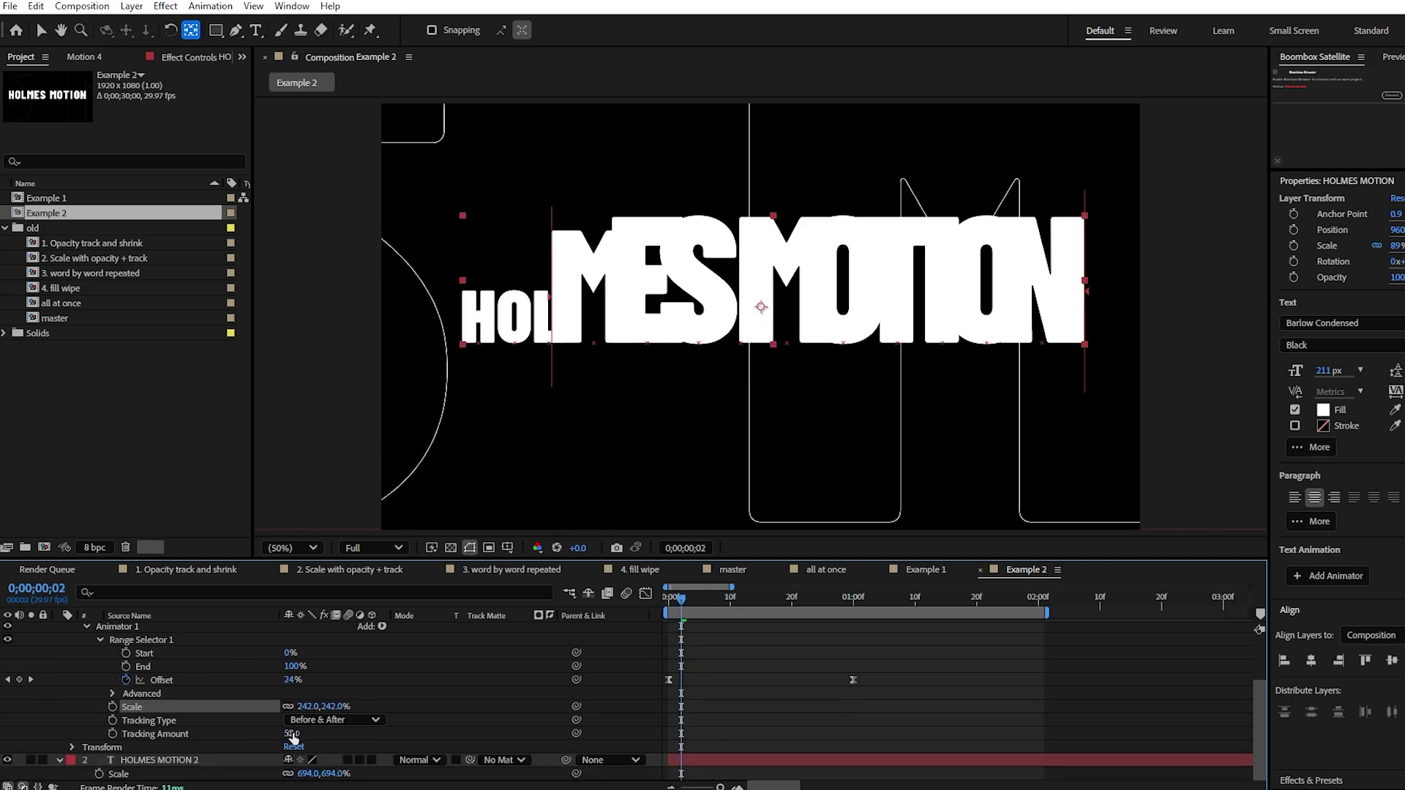
{"action": "left_click_drag", "start_coordinate": [684, 599], "coordinate": [661, 606]}
{"action": "scroll", "coordinate": [686, 646], "scroll_direction": "up", "scroll_amount": 2}
{"action": "scroll", "coordinate": [691, 652], "scroll_direction": "down", "scroll_amount": 1}
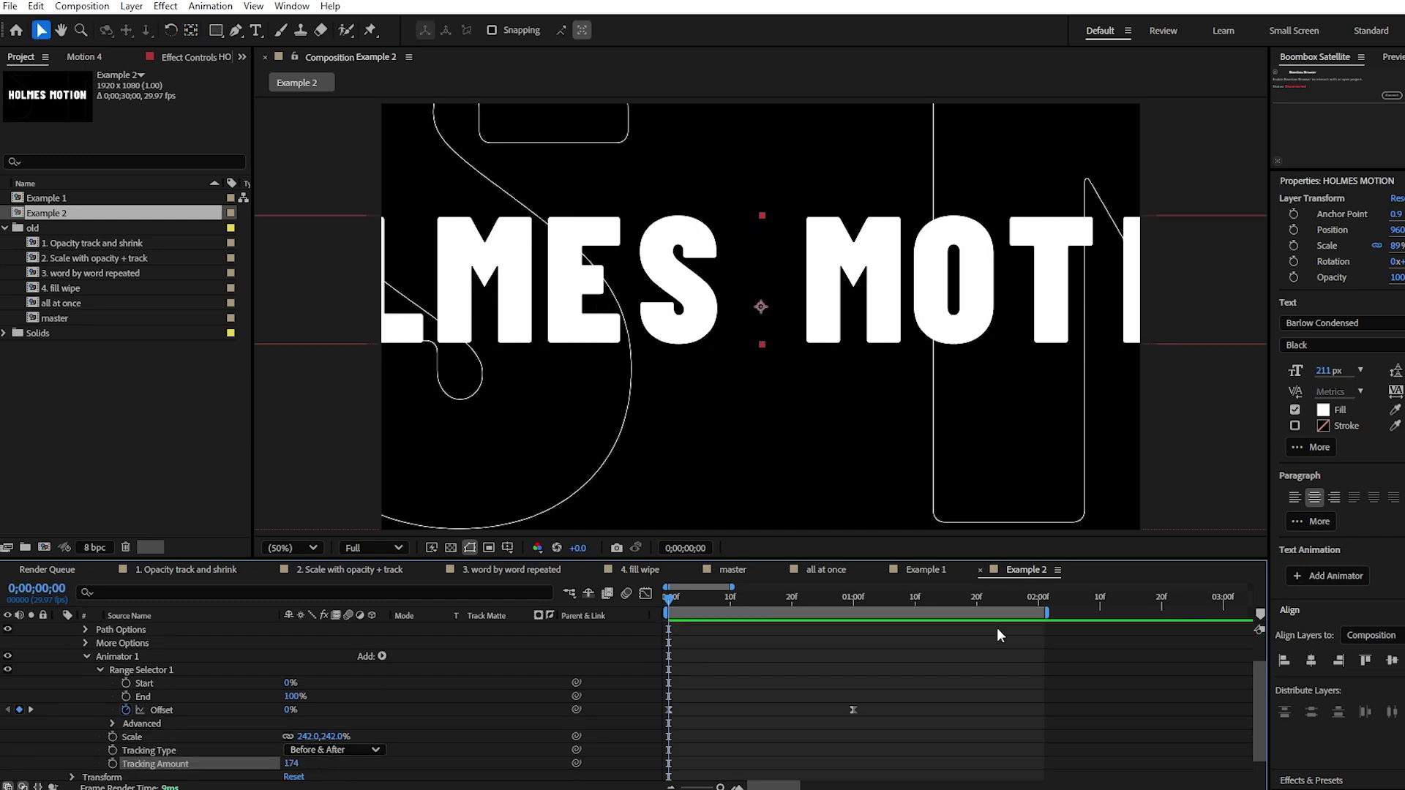
{"action": "key", "text": "space"}
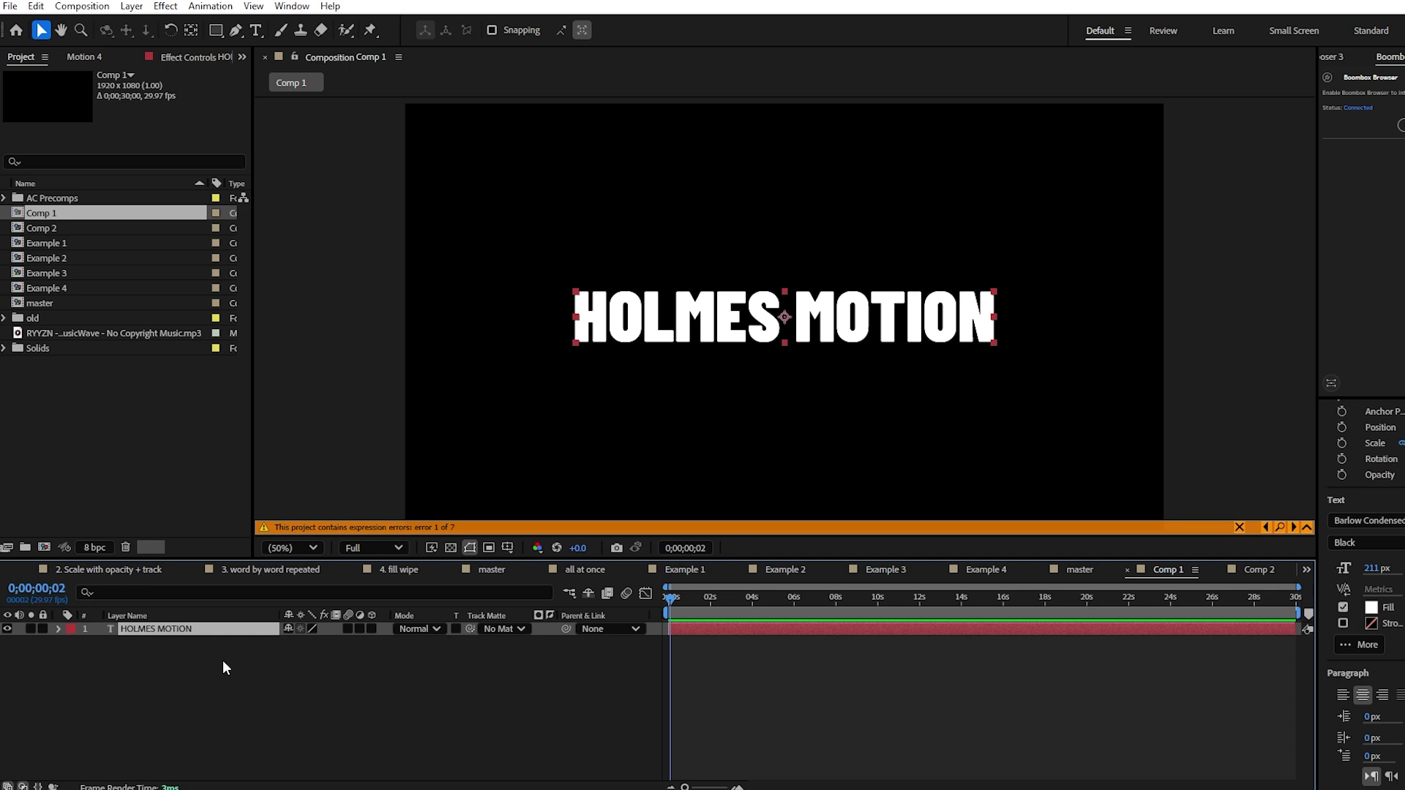
- Add an Opacity text animator to the HOLMES MOTION layer in Comp 1 and set its Opacity to 0%
{"action": "left_click", "coordinate": [57, 629]}
{"action": "left_click", "coordinate": [382, 643]}
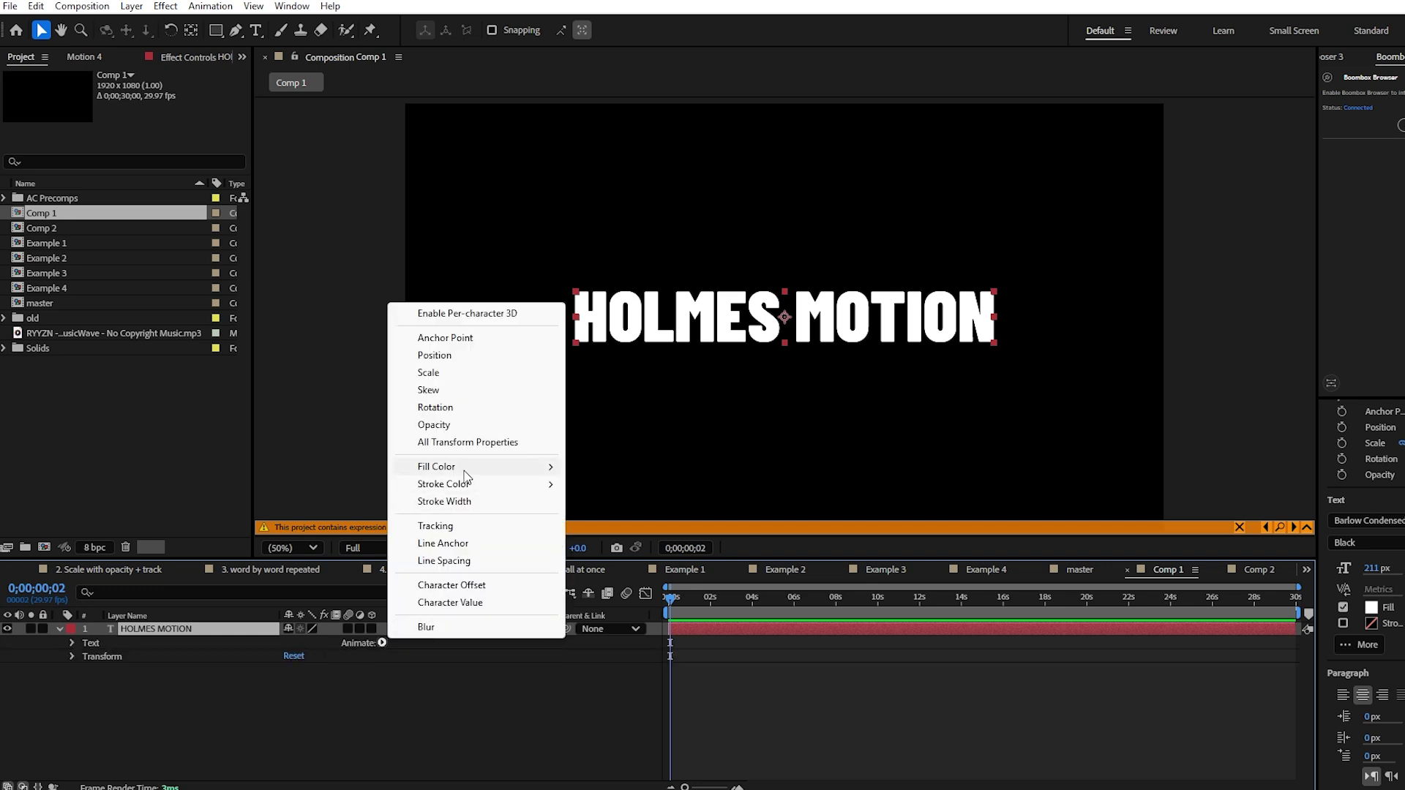
{"action": "left_click", "coordinate": [454, 425]}
{"action": "left_click", "coordinate": [295, 723]}
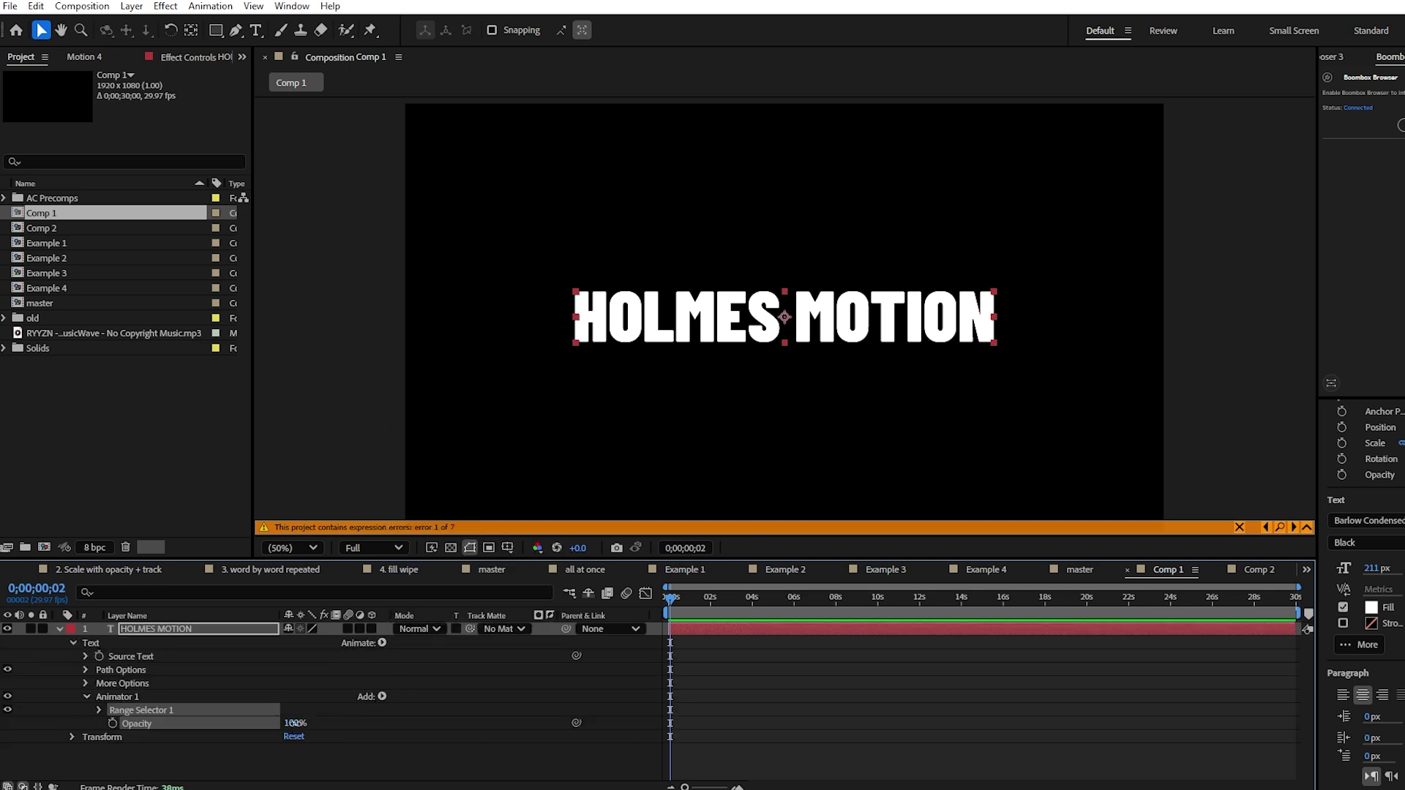
{"action": "type", "text": "0"}
{"action": "key", "text": "Return"}
{"action": "left_click", "coordinate": [235, 765]}
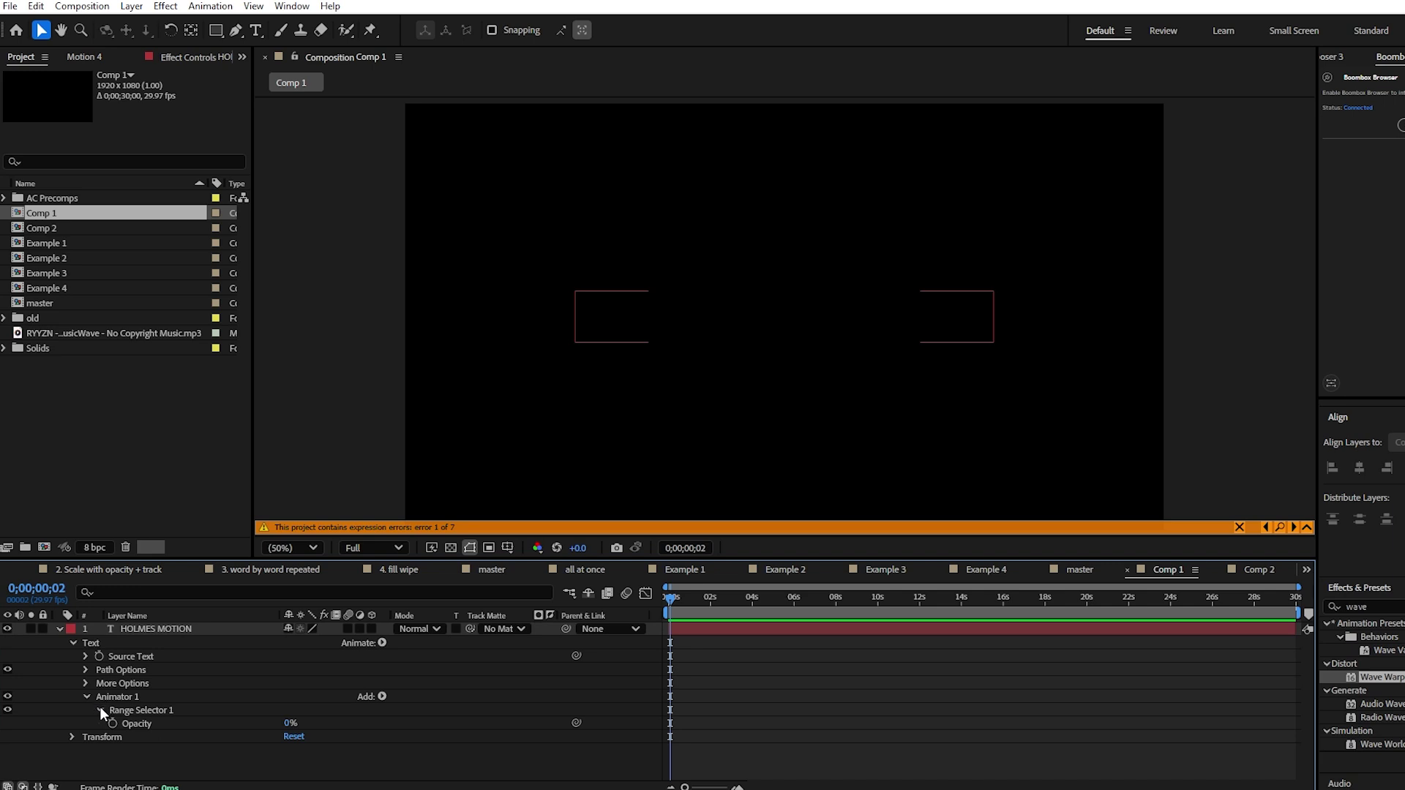
- Set a 0% Offset keyframe on the opacity animator's Range Selector at the start of the composition
{"action": "left_click", "coordinate": [99, 709]}
{"action": "scroll", "coordinate": [146, 720], "scroll_direction": "down", "scroll_amount": 1}
{"action": "left_click", "coordinate": [143, 732]}
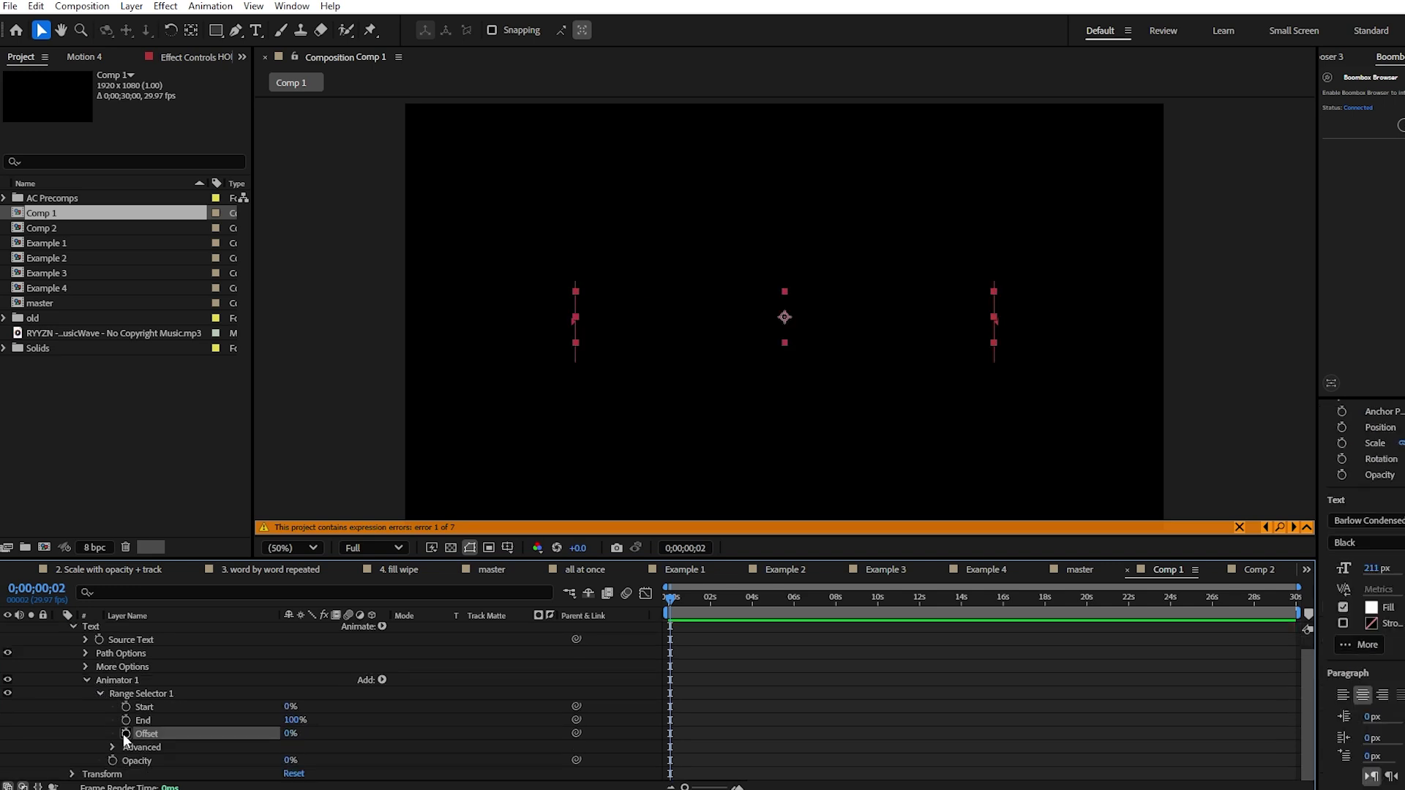
{"action": "mouse_move", "coordinate": [287, 734]}
{"action": "left_mouse_down"}
{"action": "mouse_move", "coordinate": [340, 726]}
{"action": "mouse_move", "coordinate": [298, 721]}
{"action": "mouse_move", "coordinate": [321, 716]}
{"action": "mouse_move", "coordinate": [291, 728]}
{"action": "mouse_move", "coordinate": [296, 742]}
{"action": "left_mouse_up"}
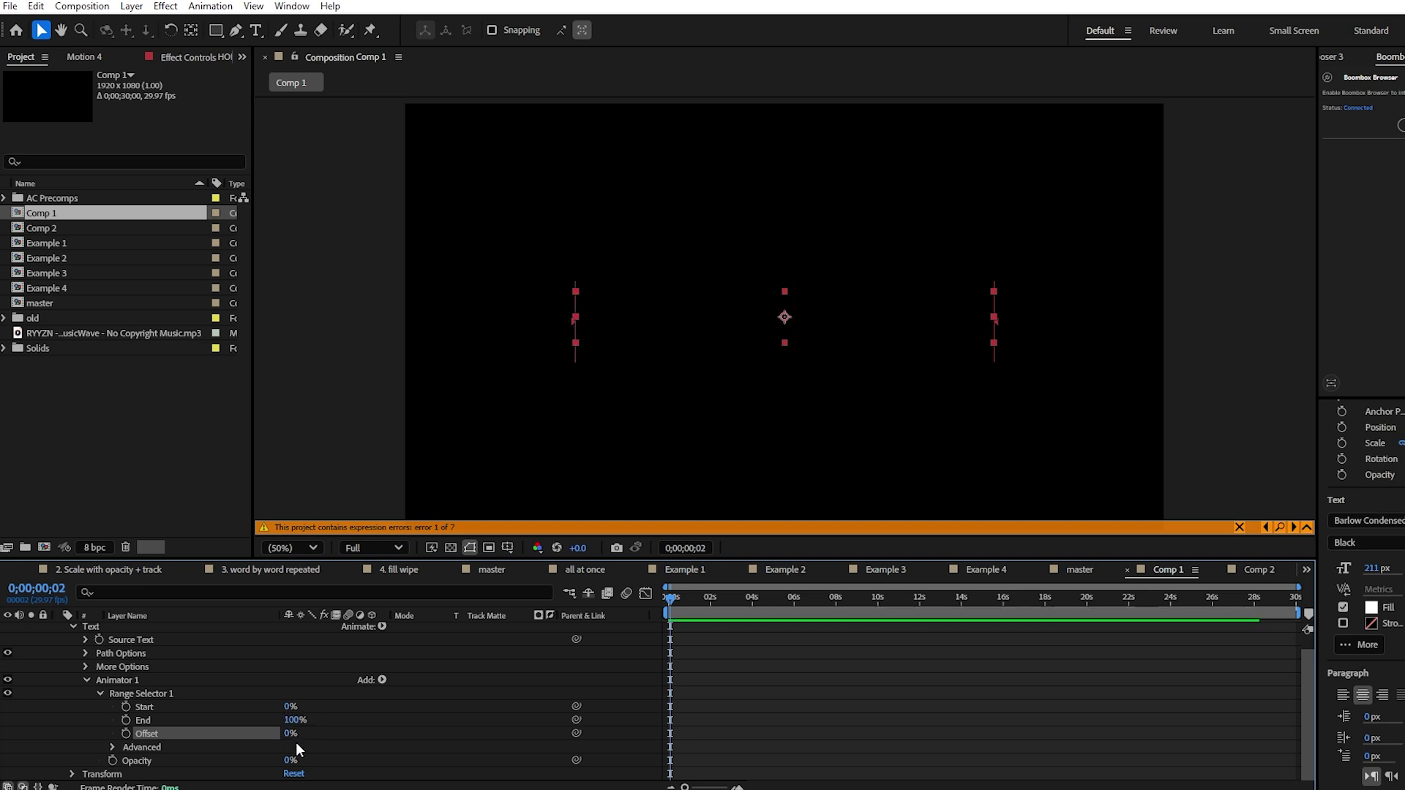
{"action": "left_click", "coordinate": [126, 733]}
{"action": "scroll", "coordinate": [710, 690], "scroll_direction": "up", "scroll_amount": 1}
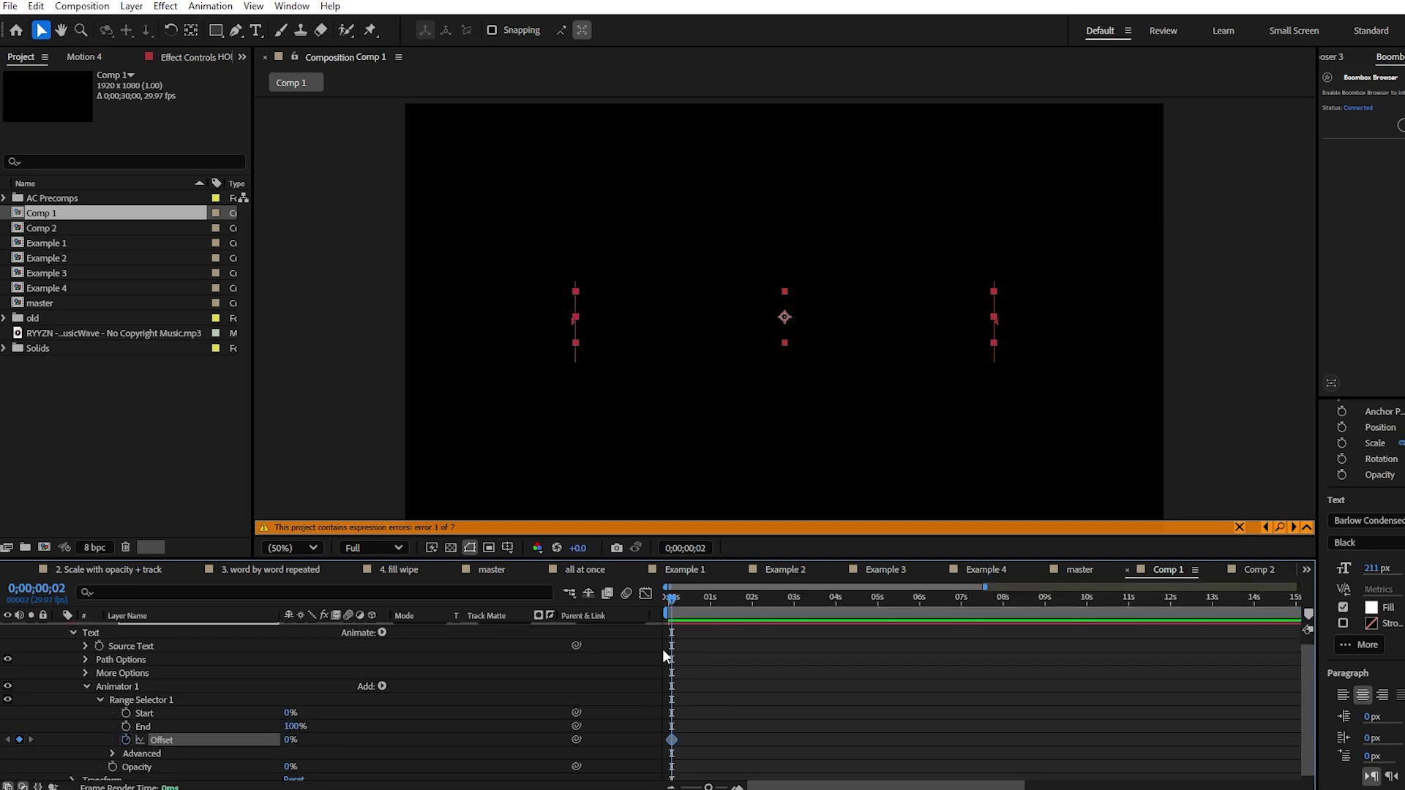
- Keyframe the Range Selector's Offset at 100% at 1 second and preview the letter-by-letter reveal
{"action": "scroll", "coordinate": [739, 673], "scroll_direction": "up", "scroll_amount": 2}
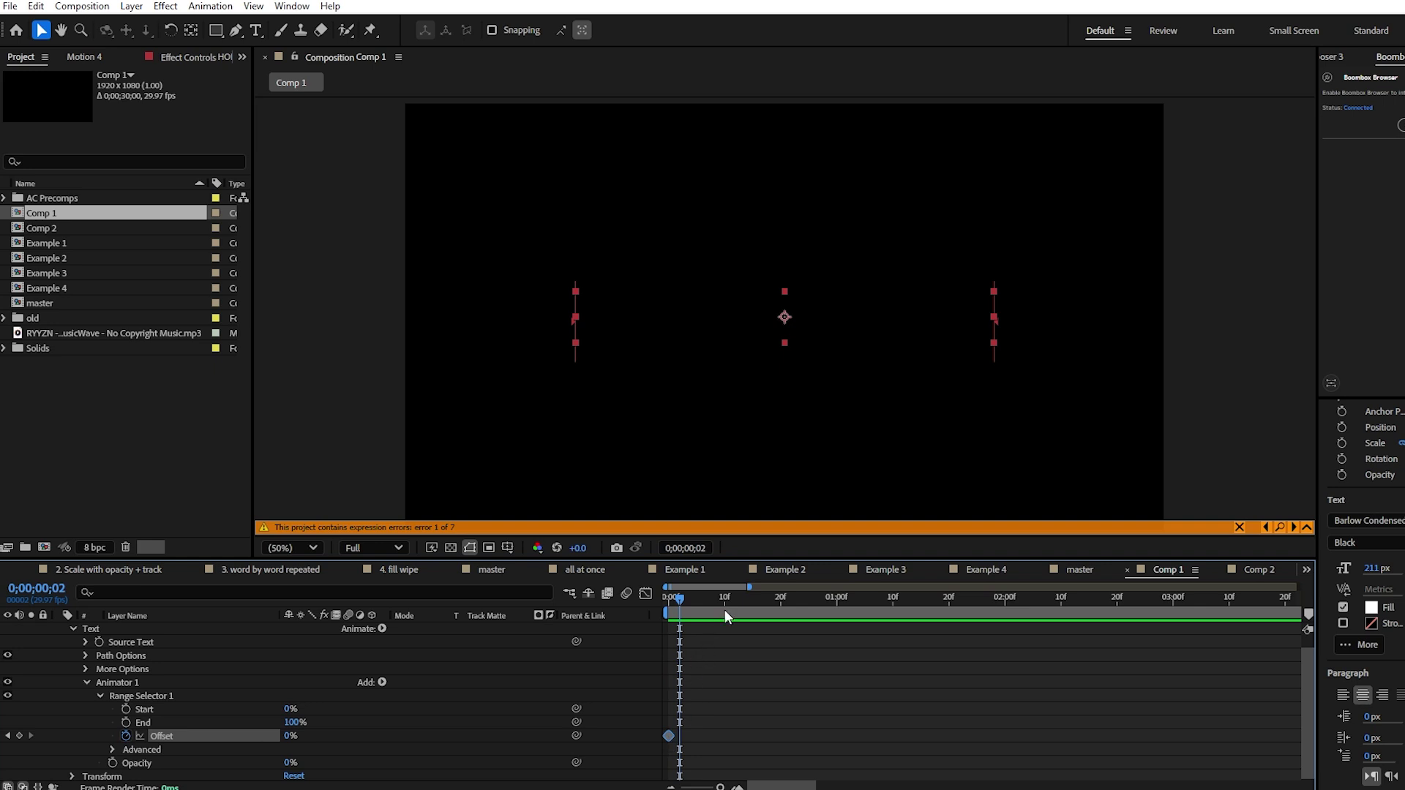
{"action": "left_click", "coordinate": [836, 596]}
{"action": "left_click", "coordinate": [291, 735]}
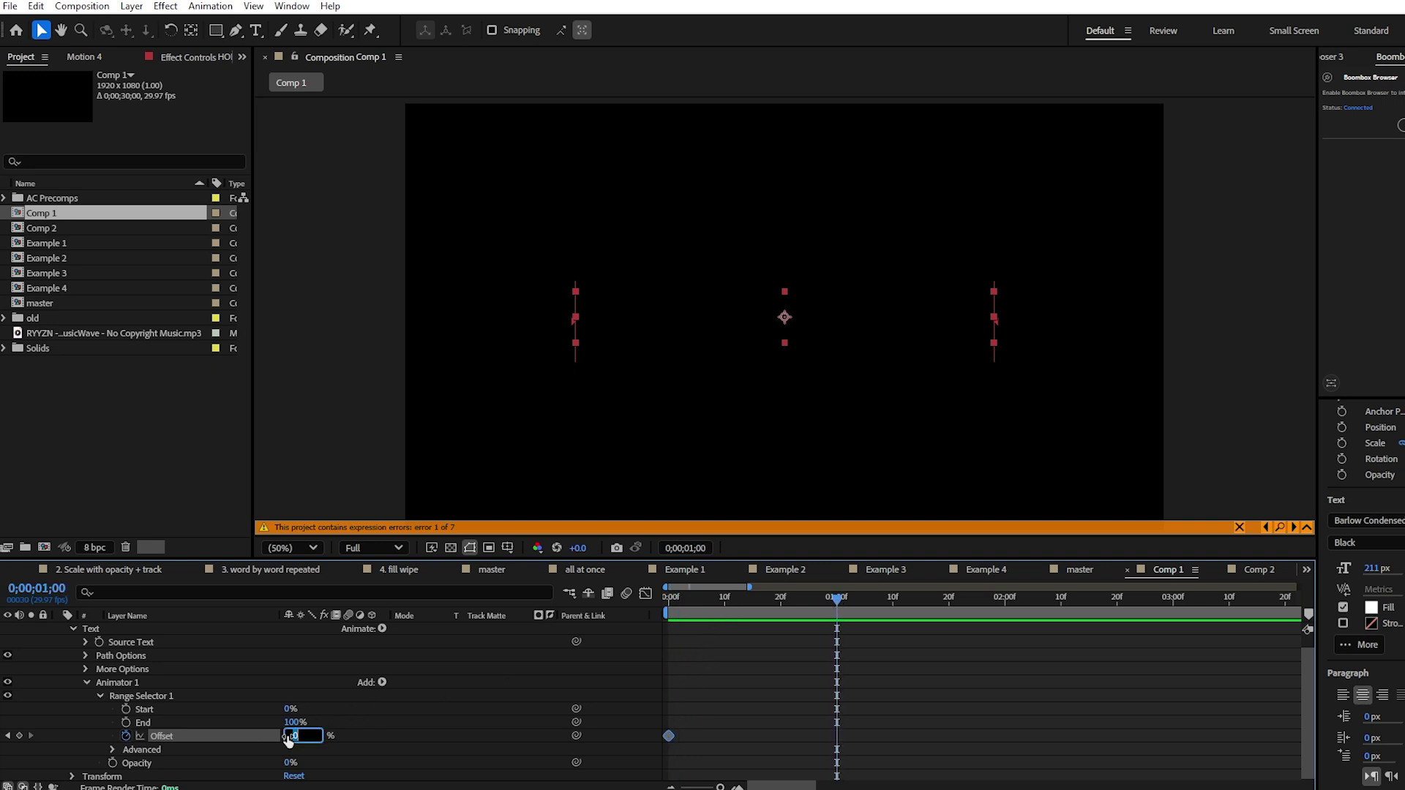
{"action": "type", "text": "100"}
{"action": "key", "text": "Return"}
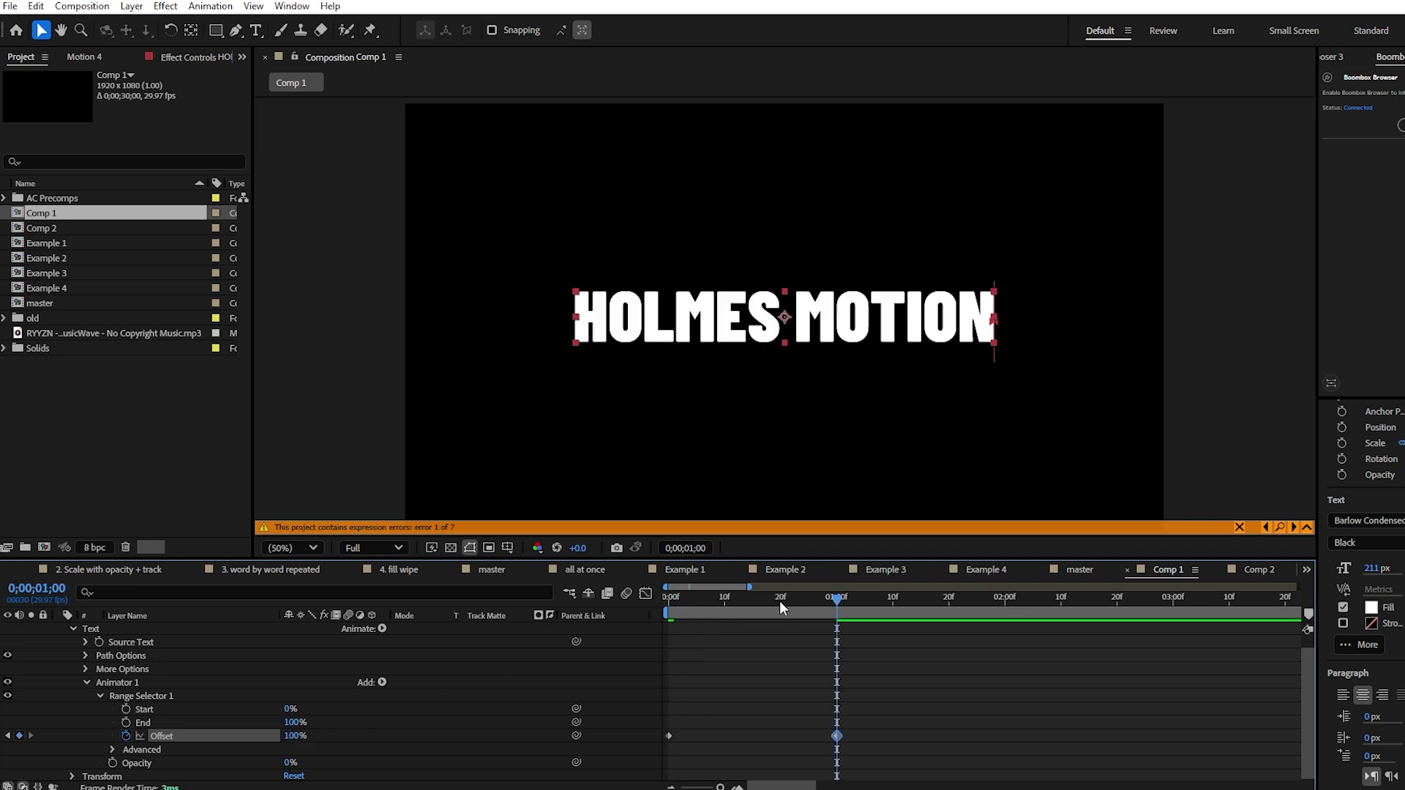
{"action": "left_click_drag", "start_coordinate": [800, 600], "coordinate": [640, 597]}
{"action": "key", "text": "space"}
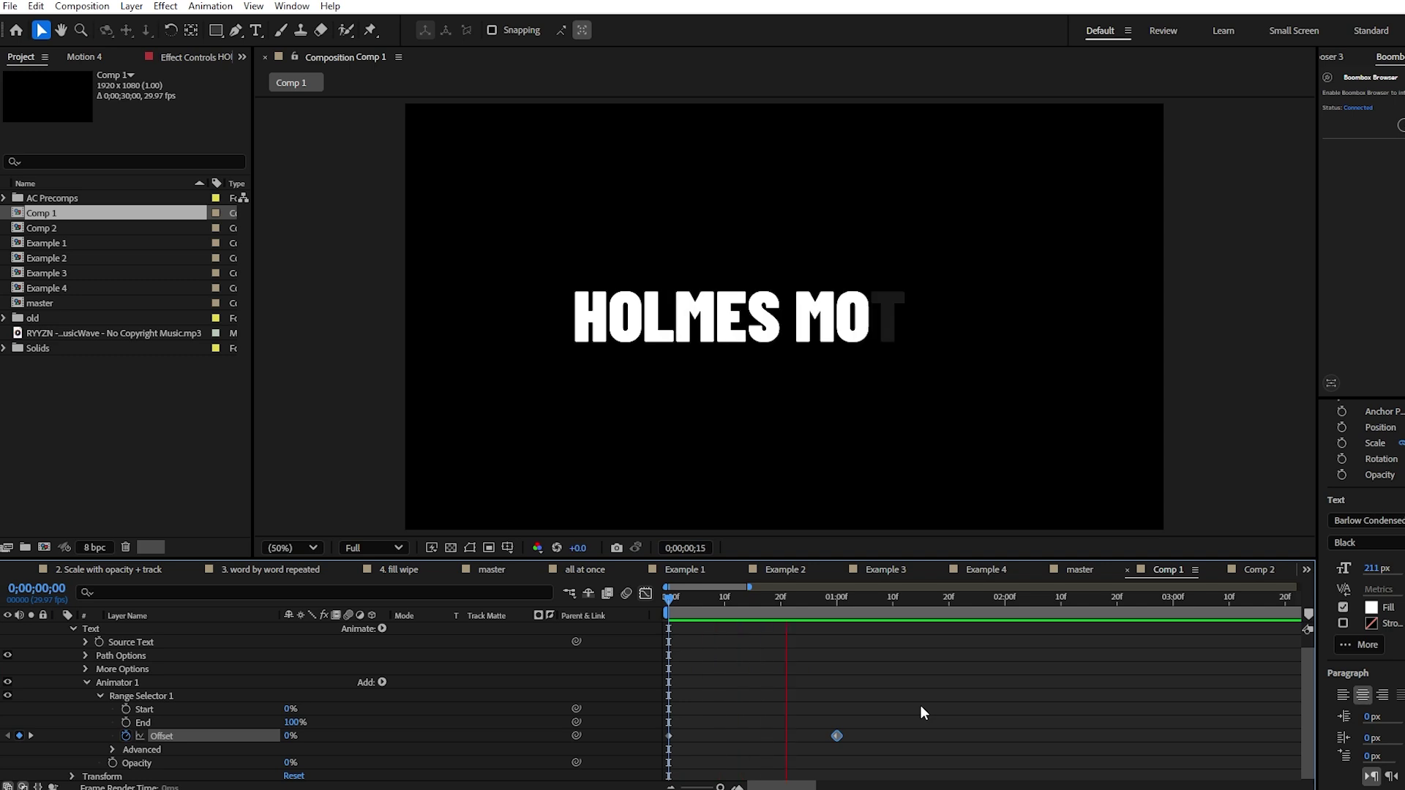
{"action": "key", "text": "space"}
- Add a Position property to the HOLMES MOTION layer's existing text animator
{"action": "scroll", "coordinate": [823, 630], "scroll_direction": "down", "scroll_amount": 1}
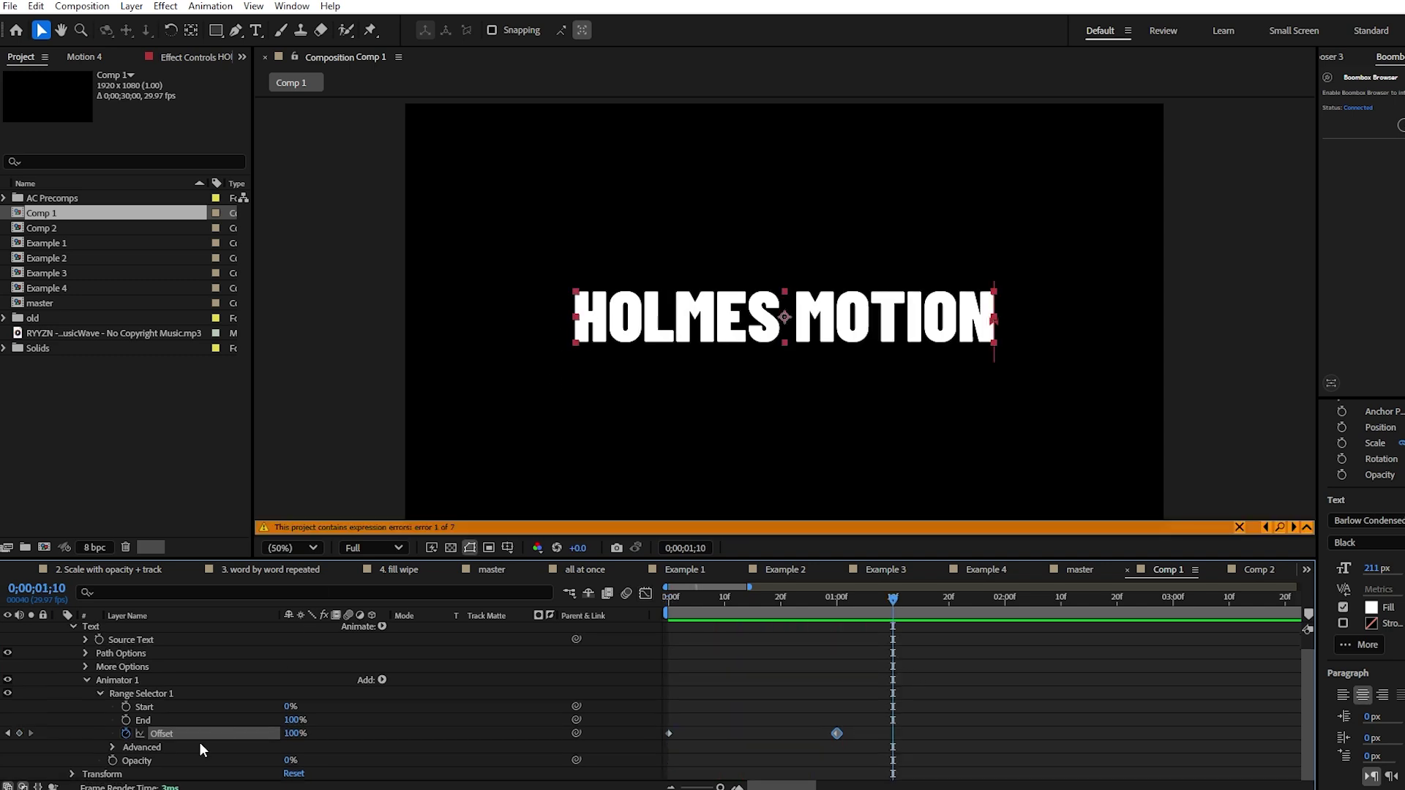
{"action": "left_click", "coordinate": [381, 680]}
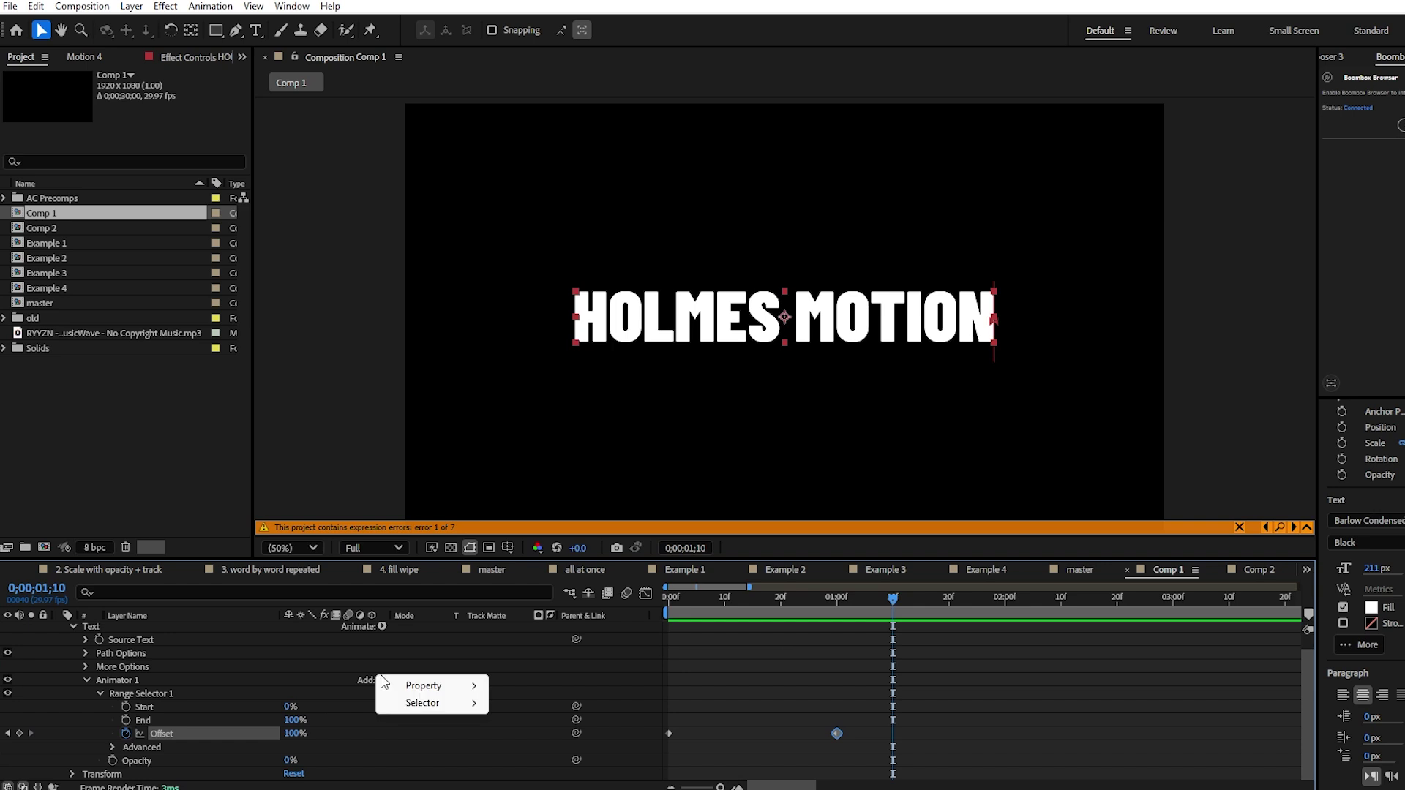
{"action": "left_click", "coordinate": [383, 681]}
{"action": "left_click", "coordinate": [382, 680]}
{"action": "mouse_move", "coordinate": [401, 688]}
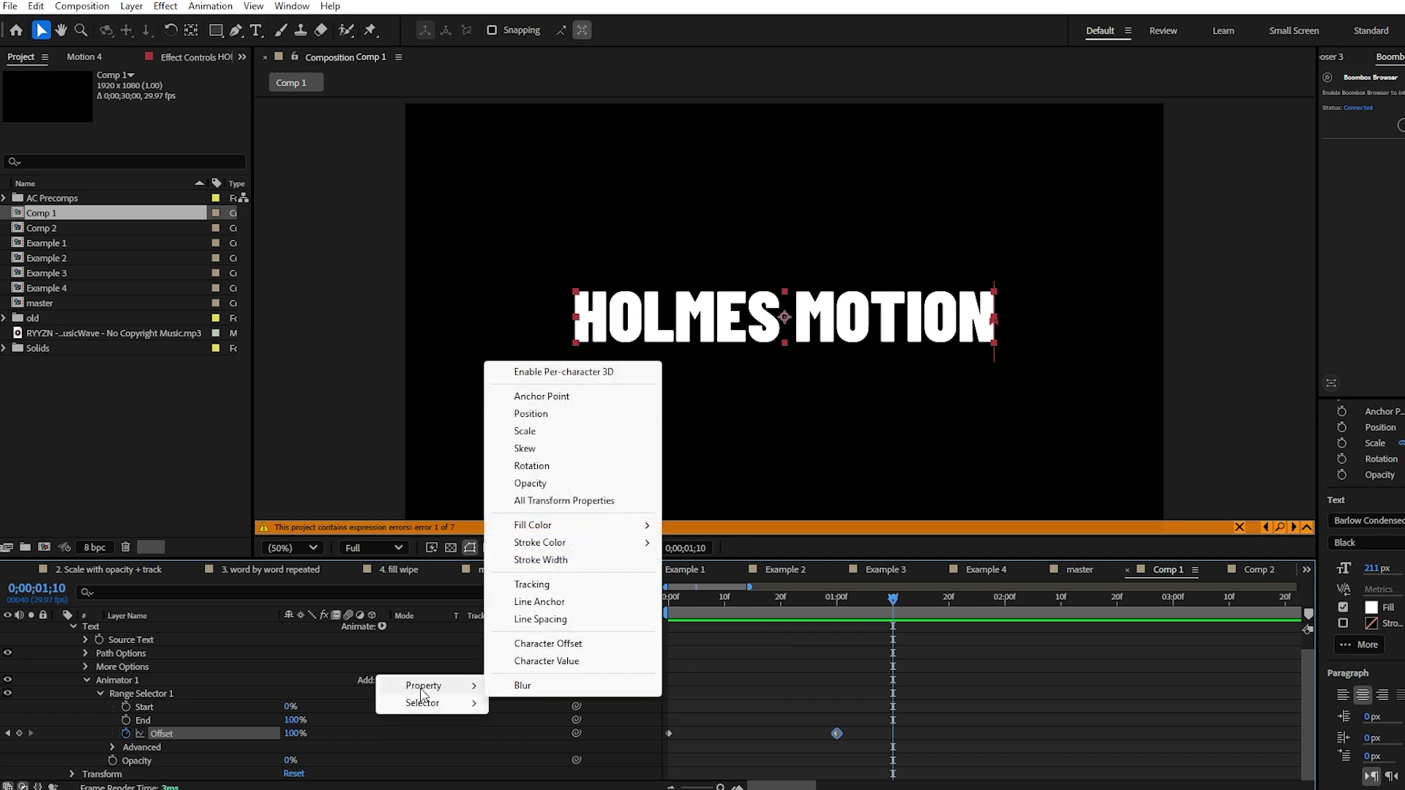
{"action": "left_click", "coordinate": [530, 413]}
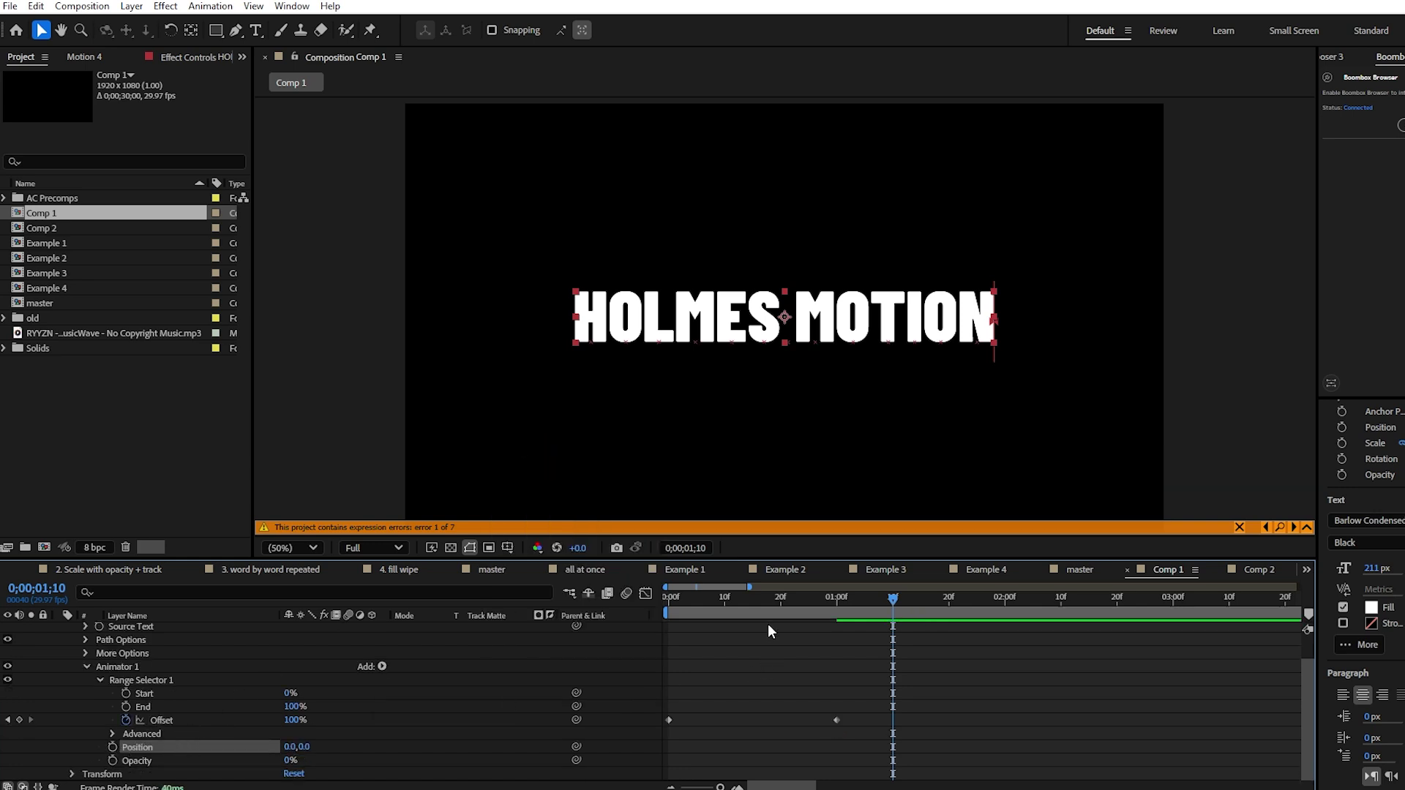
- Keyframe the animator's Position from 0,0 at the start to 90,0 at 1 second and preview the motion
{"action": "left_click_drag", "start_coordinate": [766, 600], "coordinate": [657, 600]}
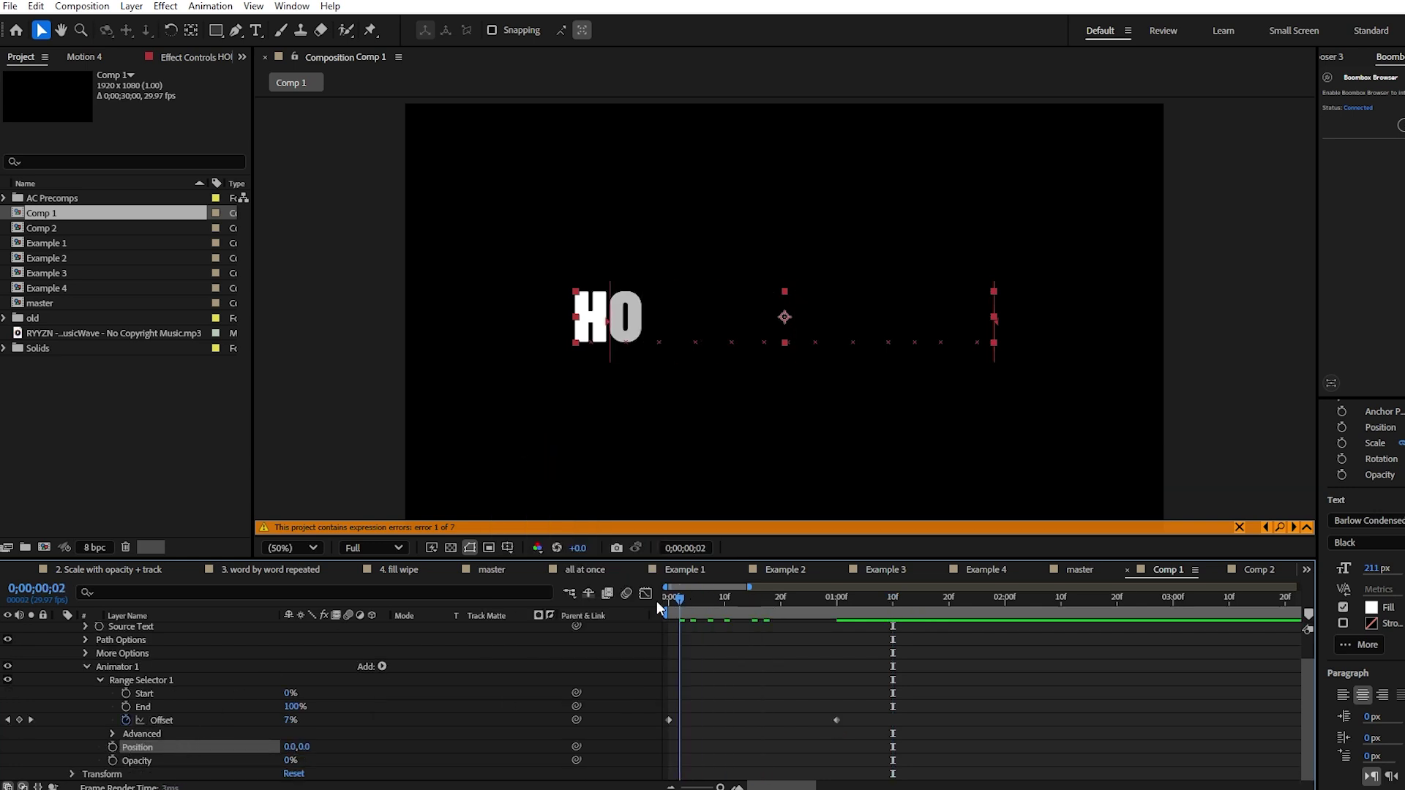
{"action": "left_click", "coordinate": [113, 747]}
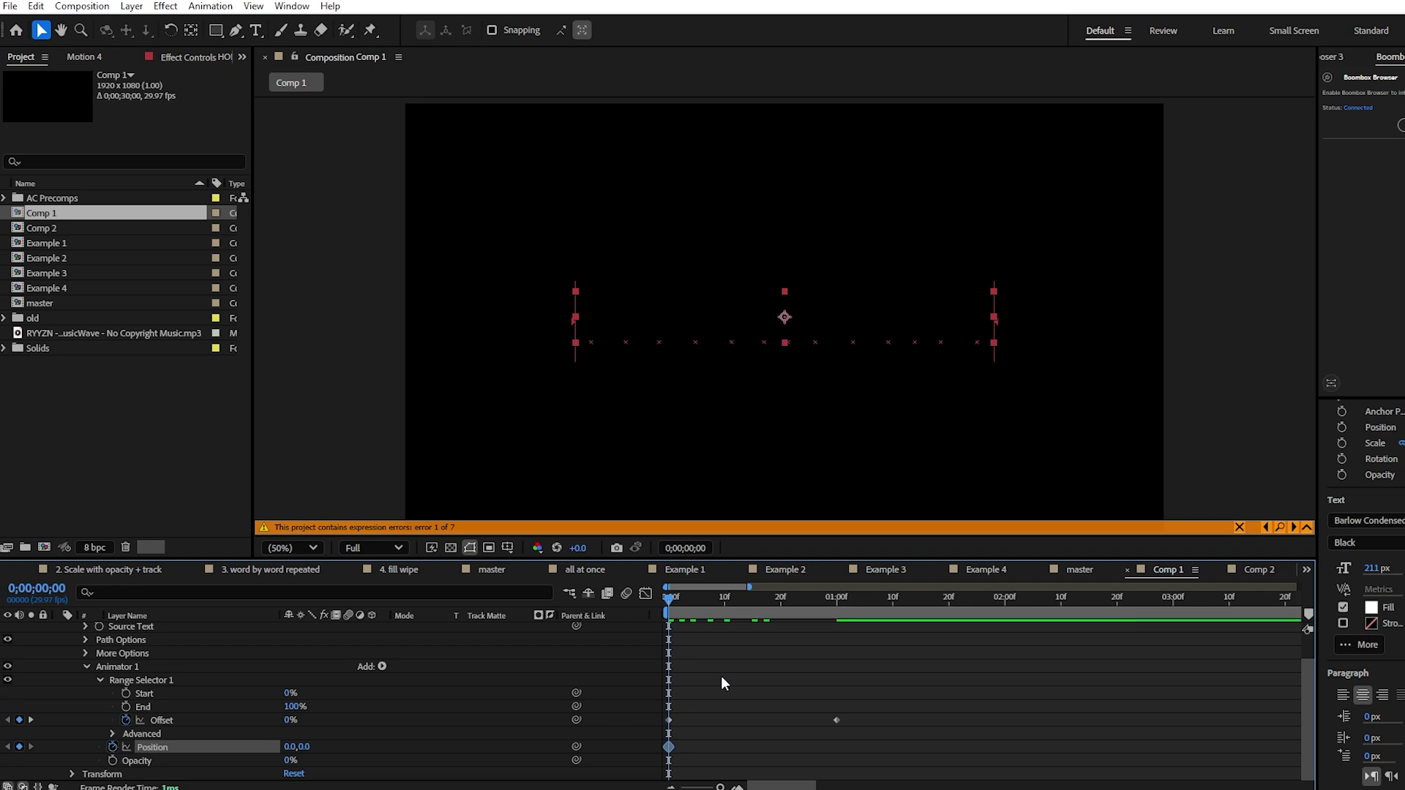
{"action": "left_click", "coordinate": [838, 599]}
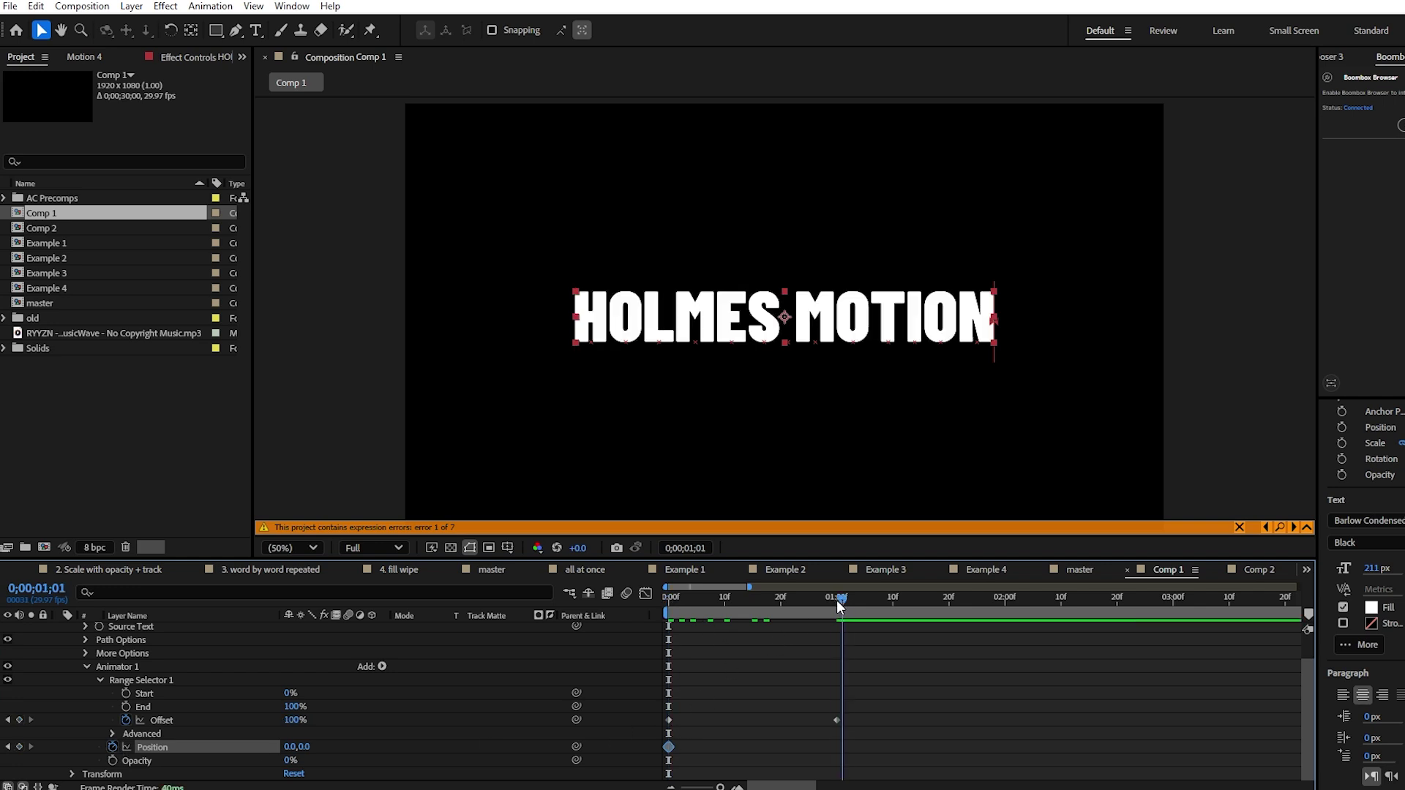
{"action": "left_click_drag", "start_coordinate": [304, 752], "coordinate": [357, 739]}
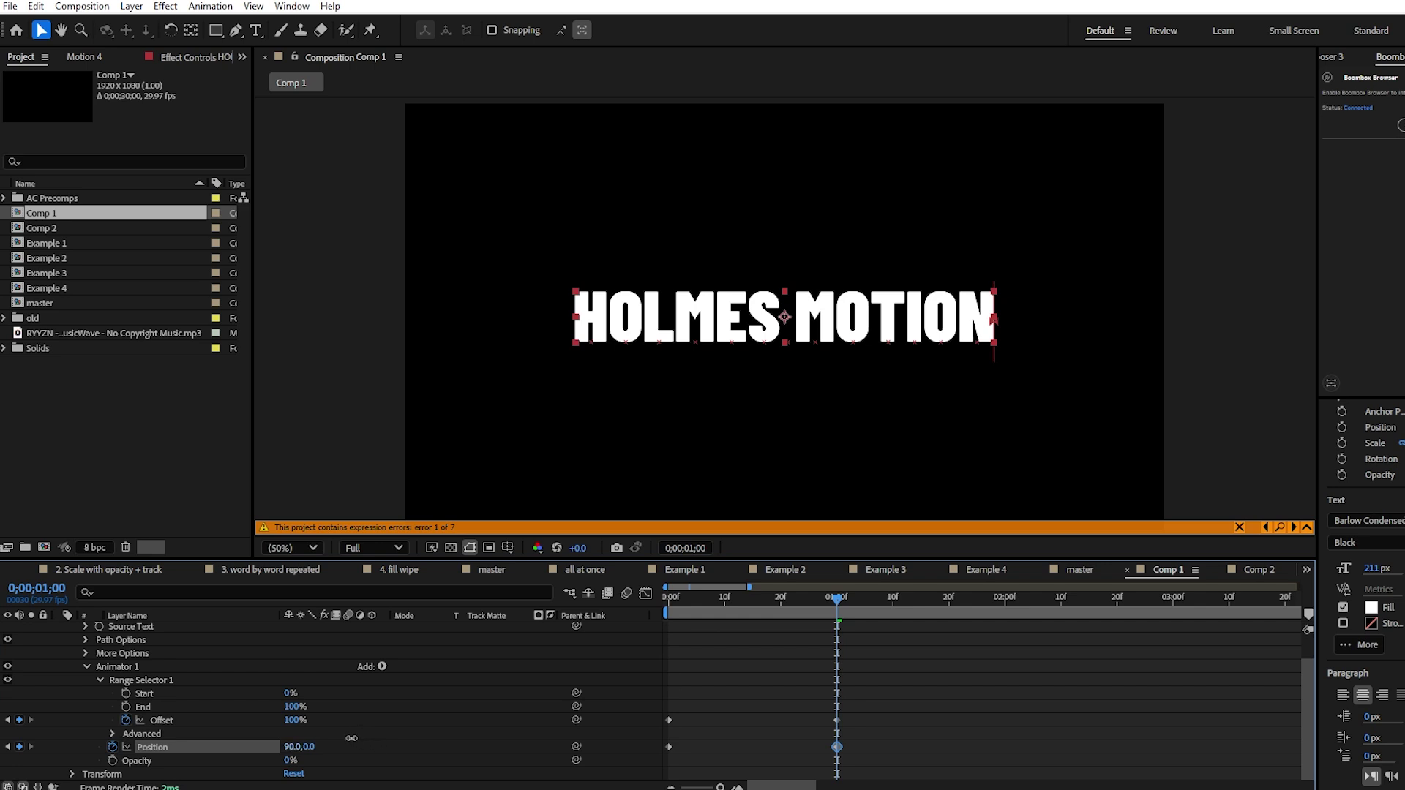
{"action": "left_click_drag", "start_coordinate": [817, 603], "coordinate": [589, 609]}
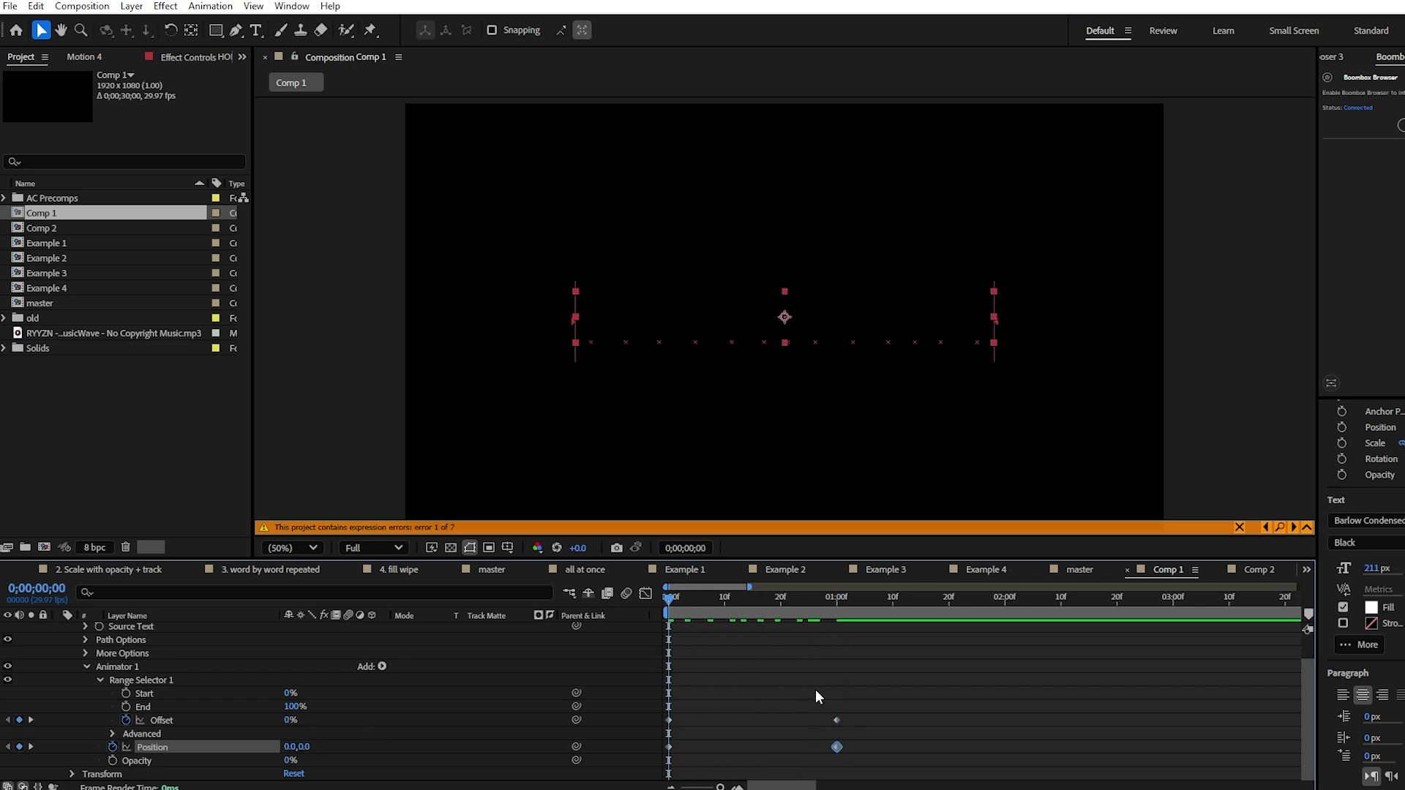
{"action": "key", "text": "space"}
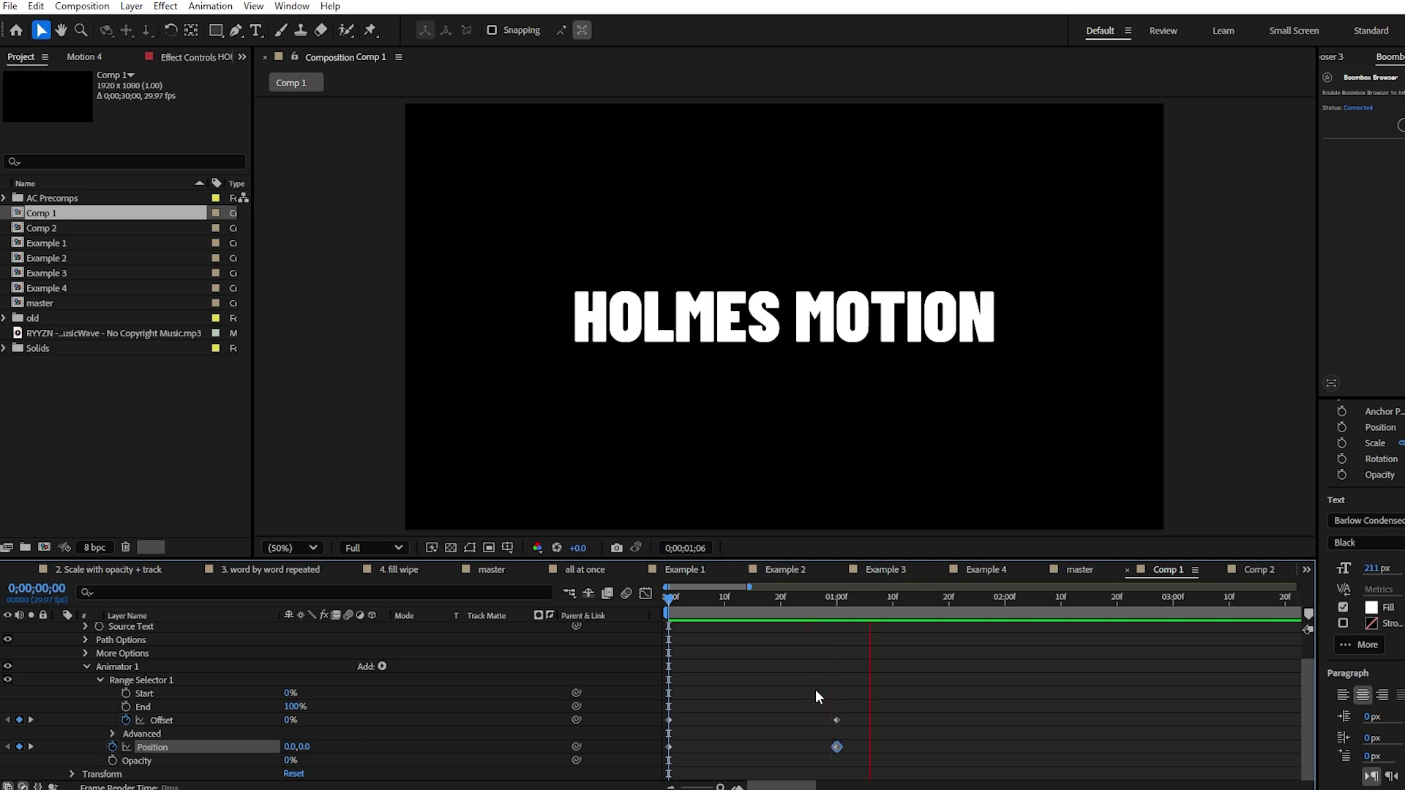
{"action": "left_click_drag", "start_coordinate": [692, 601], "coordinate": [853, 617]}
{"action": "key", "text": "Home"}
- Collapse Animator 1 and duplicate it on the HOLMES MOTION text layer
{"action": "left_click", "coordinate": [85, 668]}
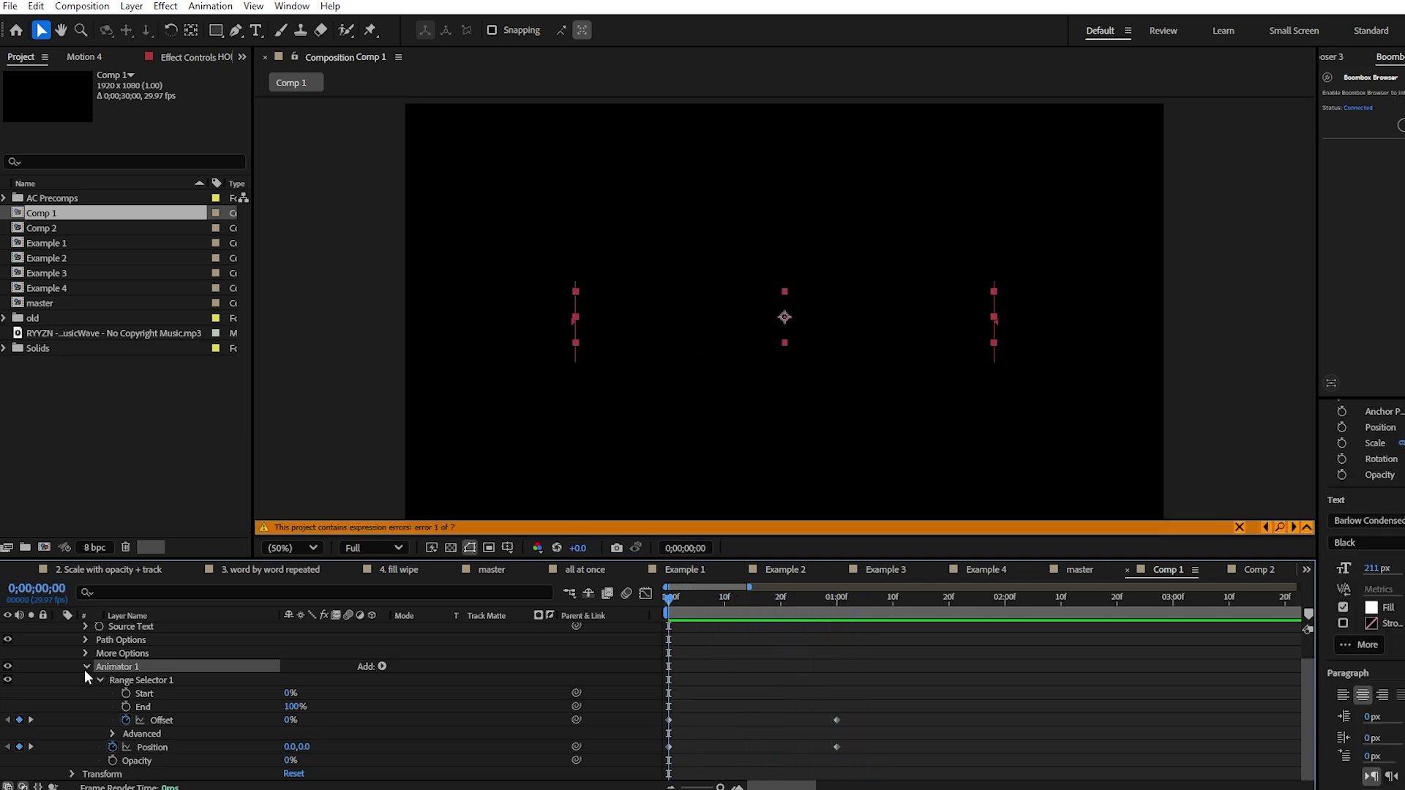
{"action": "left_click", "coordinate": [86, 667]}
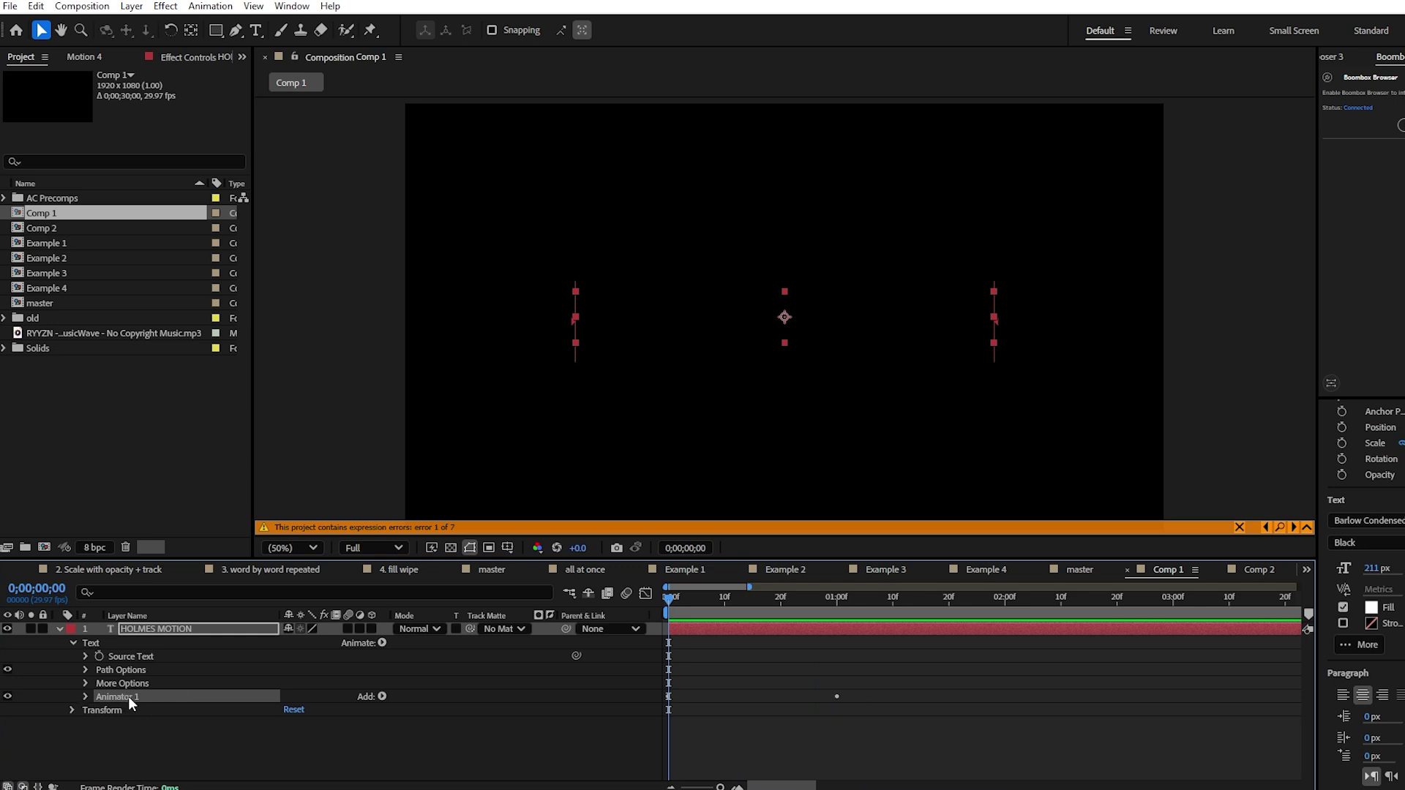
{"action": "key", "text": "ctrl+d"}
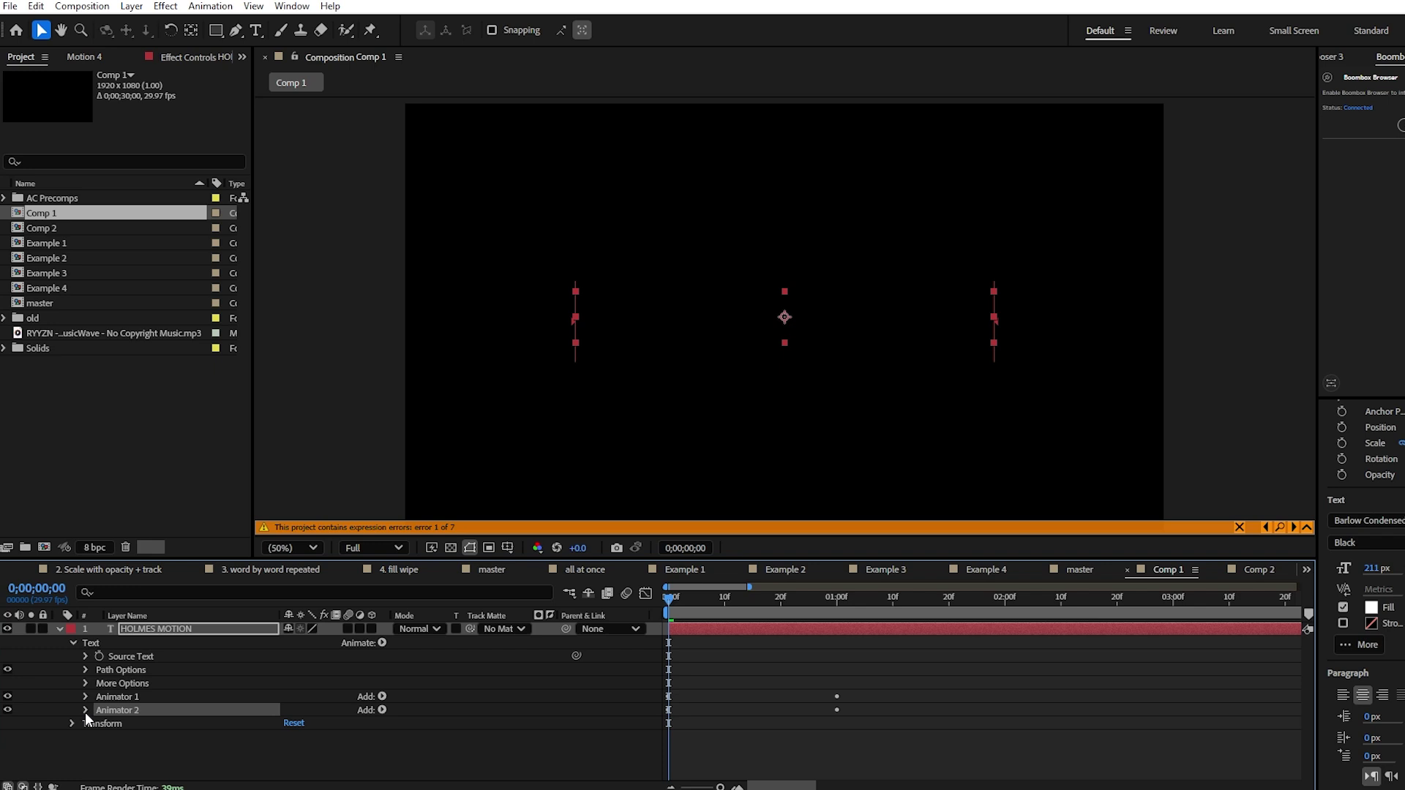
- Base the duplicated animator's Range Selector on Words and preview the combined text reveal
{"action": "left_click", "coordinate": [85, 710]}
{"action": "scroll", "coordinate": [101, 727], "scroll_direction": "down", "scroll_amount": 1}
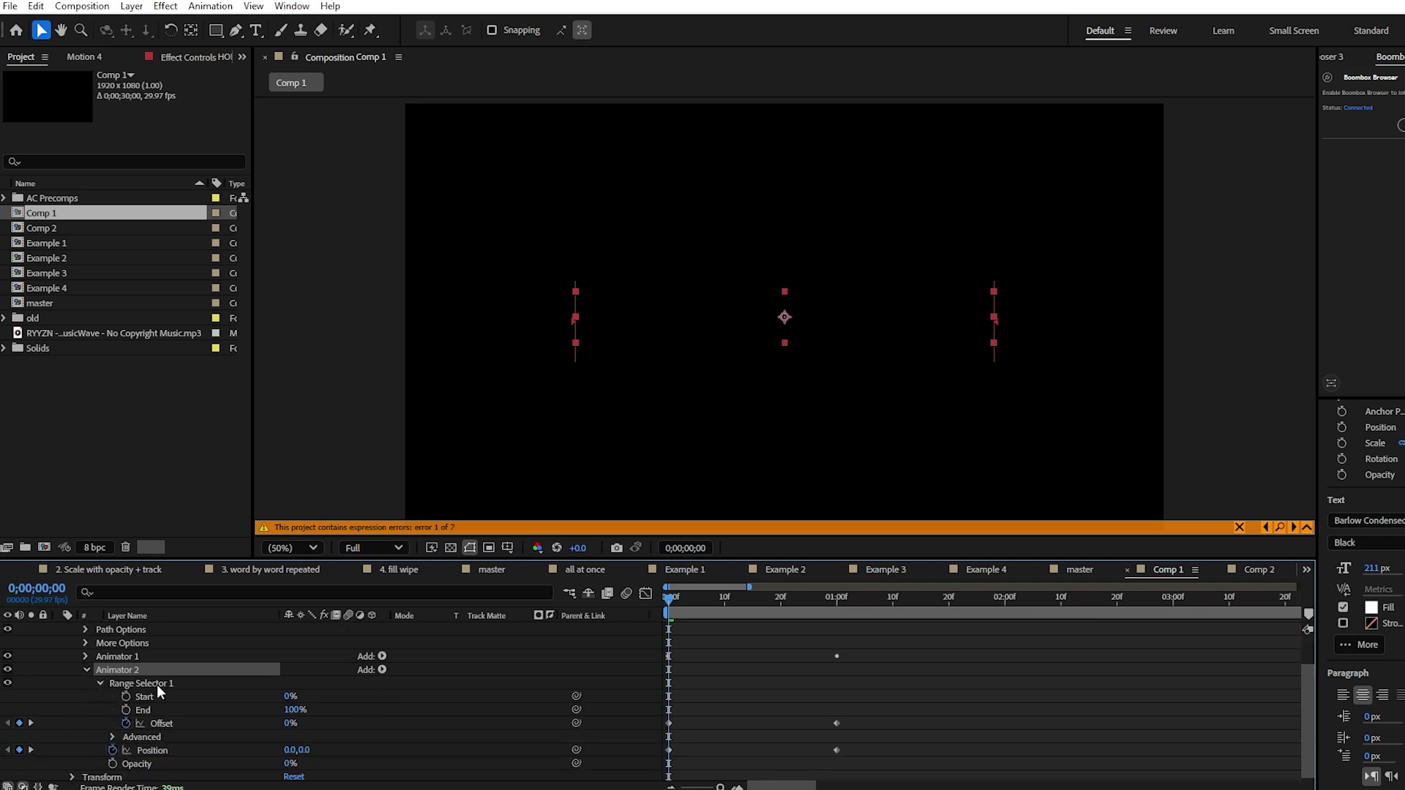
{"action": "left_click", "coordinate": [112, 737]}
{"action": "scroll", "coordinate": [115, 736], "scroll_direction": "down", "scroll_amount": 2}
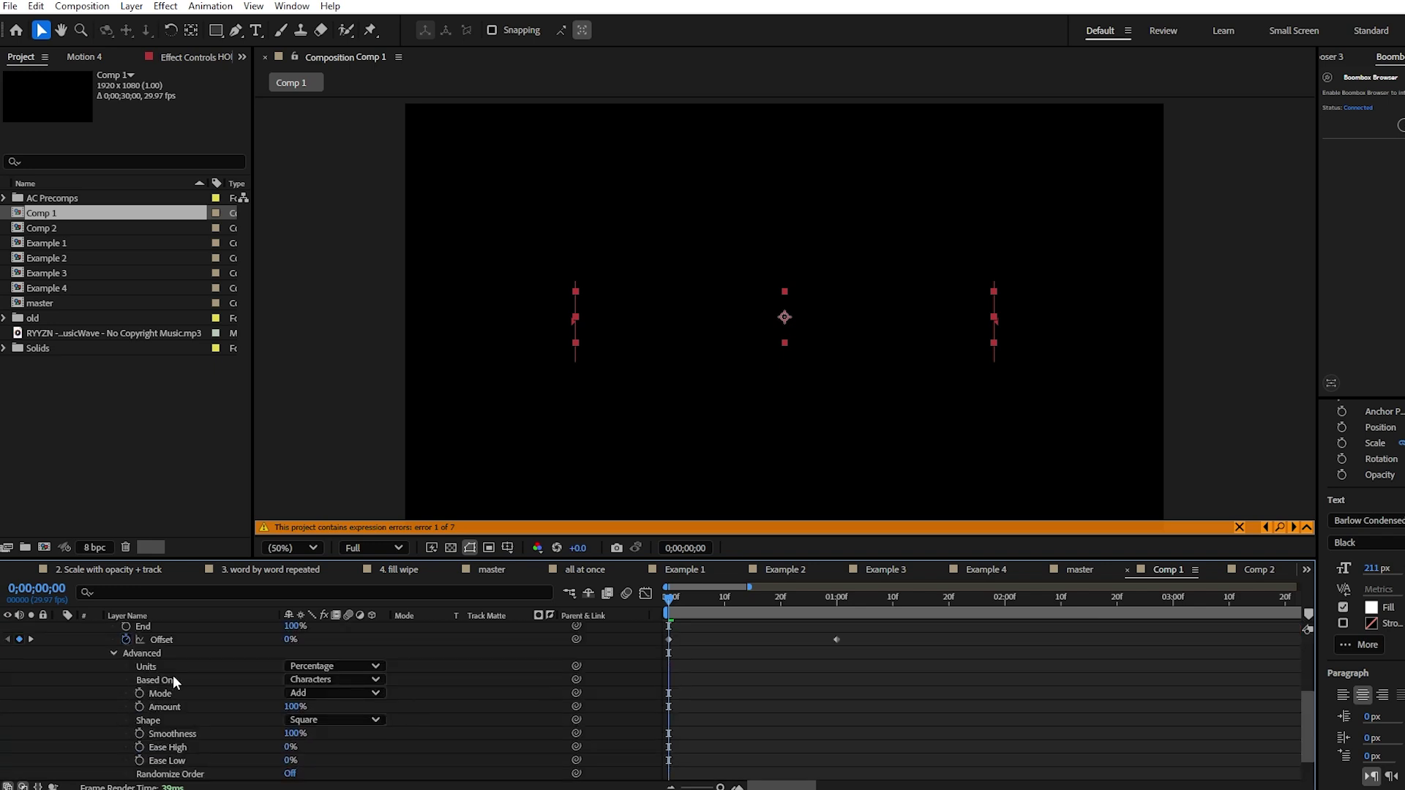
{"action": "left_click", "coordinate": [312, 678]}
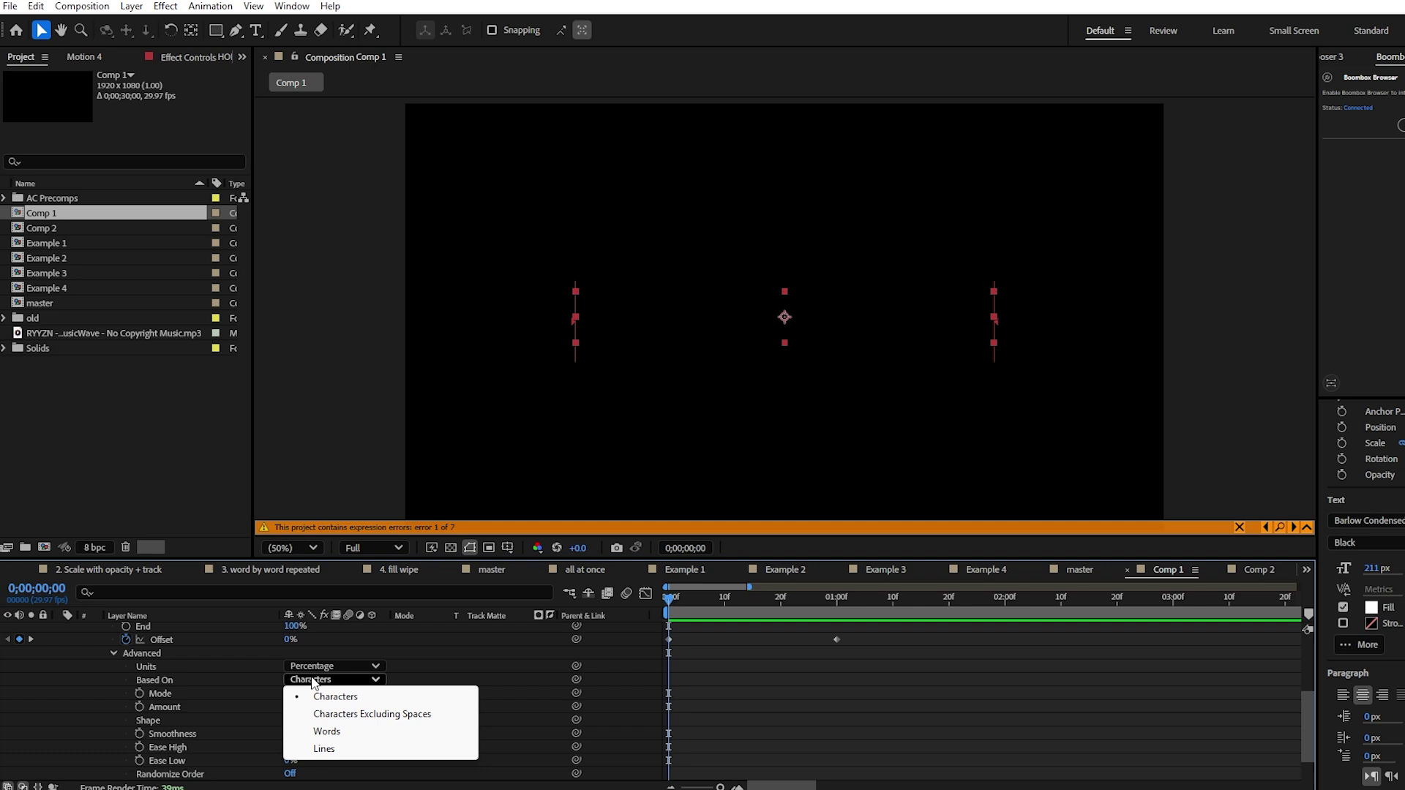
{"action": "left_click", "coordinate": [326, 732]}
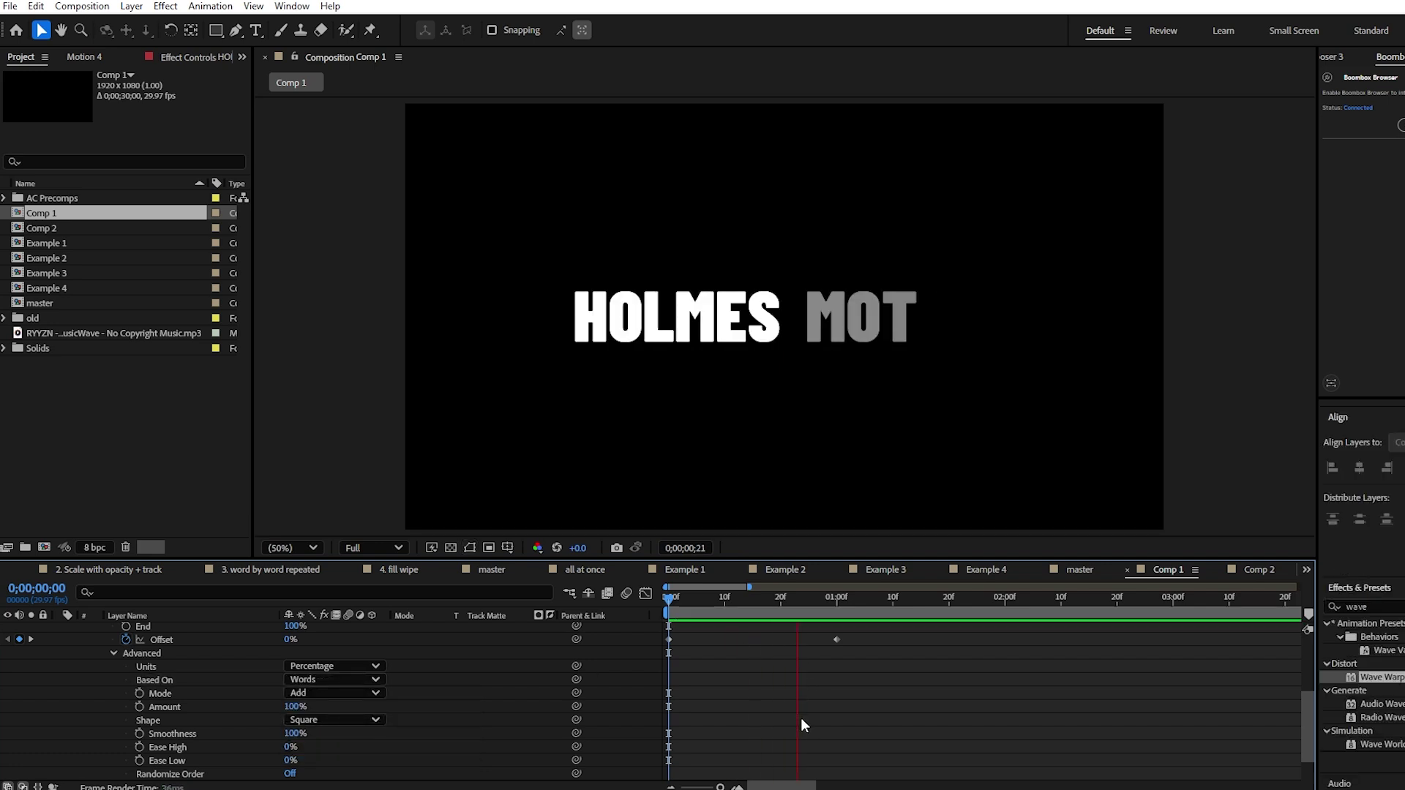
{"action": "left_click_drag", "start_coordinate": [669, 598], "coordinate": [764, 613]}
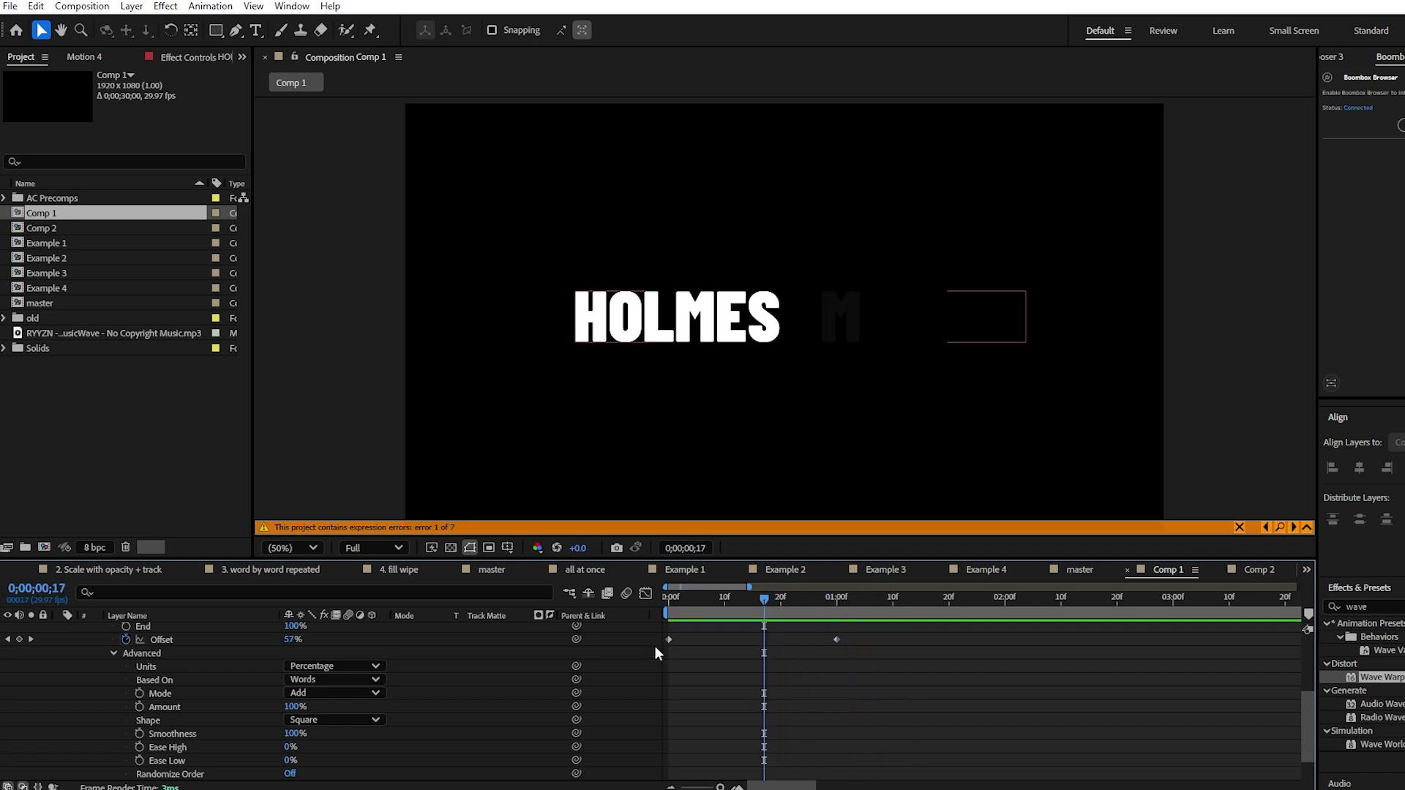
- Set the second animator's Position keyframe at 1 second to 238,0 and preview the text reveal
{"action": "scroll", "coordinate": [207, 739], "scroll_direction": "down", "scroll_amount": 2}
{"action": "left_click", "coordinate": [208, 734]}
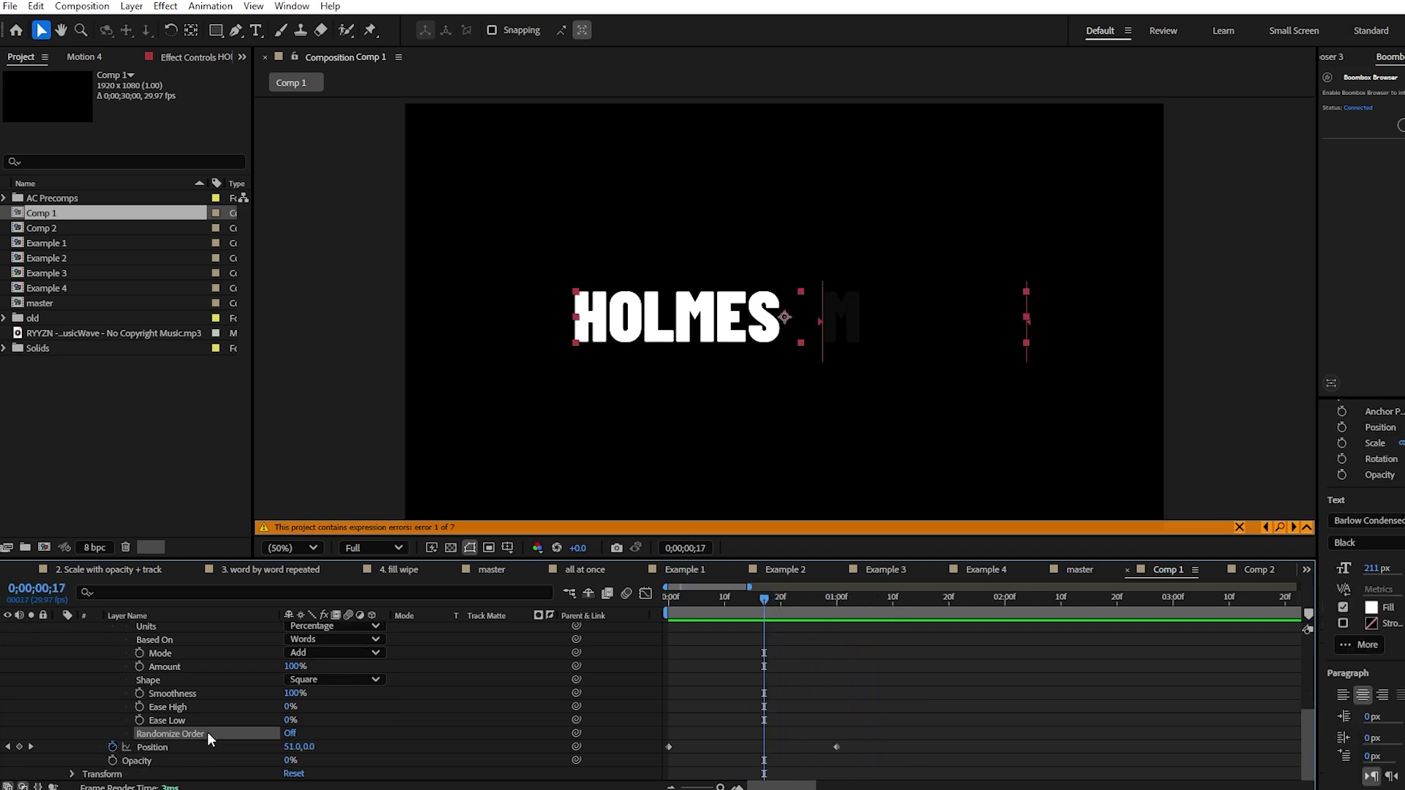
{"action": "left_click_drag", "start_coordinate": [749, 617], "coordinate": [844, 604]}
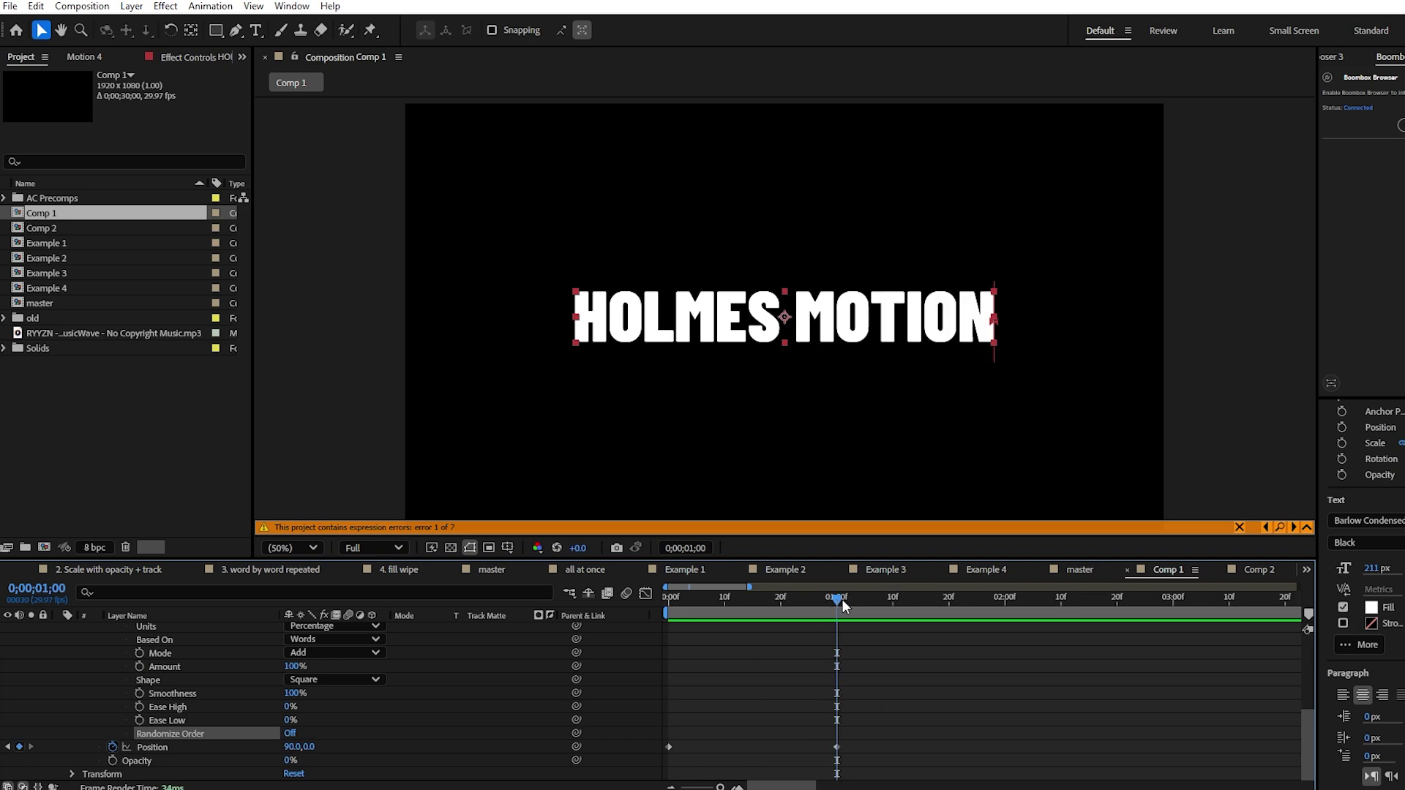
{"action": "left_click_drag", "start_coordinate": [292, 752], "coordinate": [322, 748]}
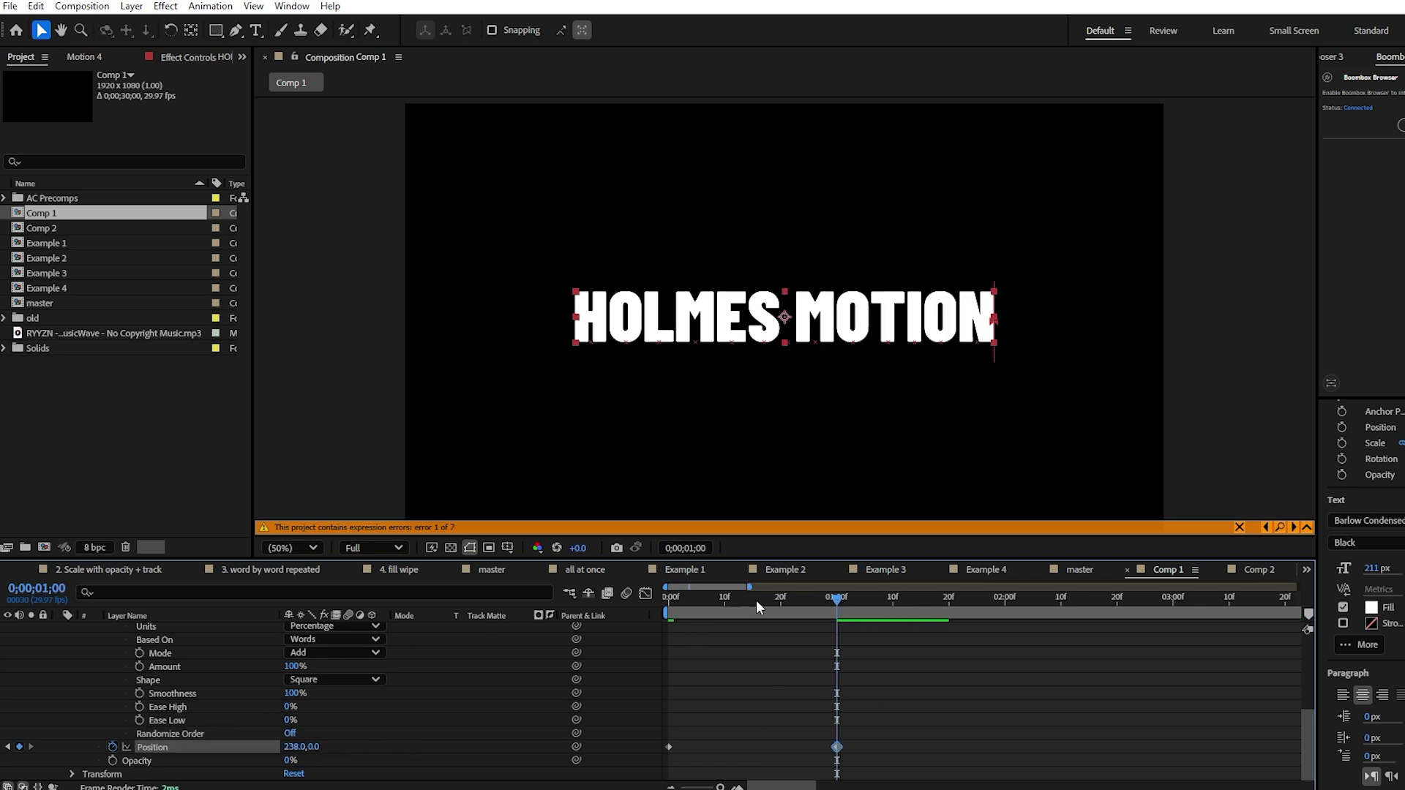
{"action": "left_click_drag", "start_coordinate": [750, 597], "coordinate": [604, 603]}
{"action": "key", "text": "space"}
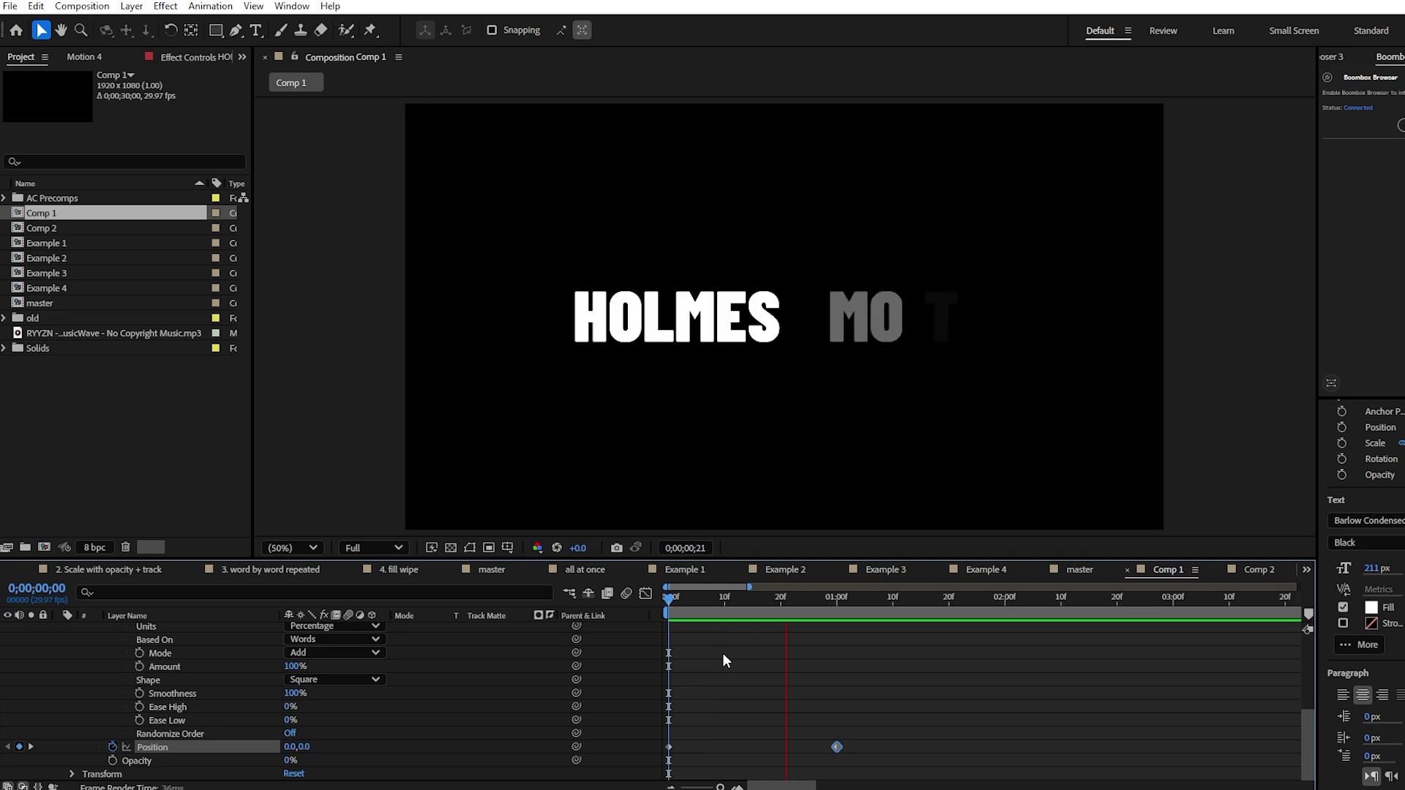
{"action": "key", "text": "space"}
- Collapse the HOLMES MOTION layer's properties, duplicate the layer and spread the two copies apart horizontally
{"action": "left_click", "coordinate": [658, 718]}
{"action": "scroll", "coordinate": [701, 735], "scroll_direction": "up", "scroll_amount": 1}
{"action": "scroll", "coordinate": [700, 736], "scroll_direction": "up", "scroll_amount": 4}
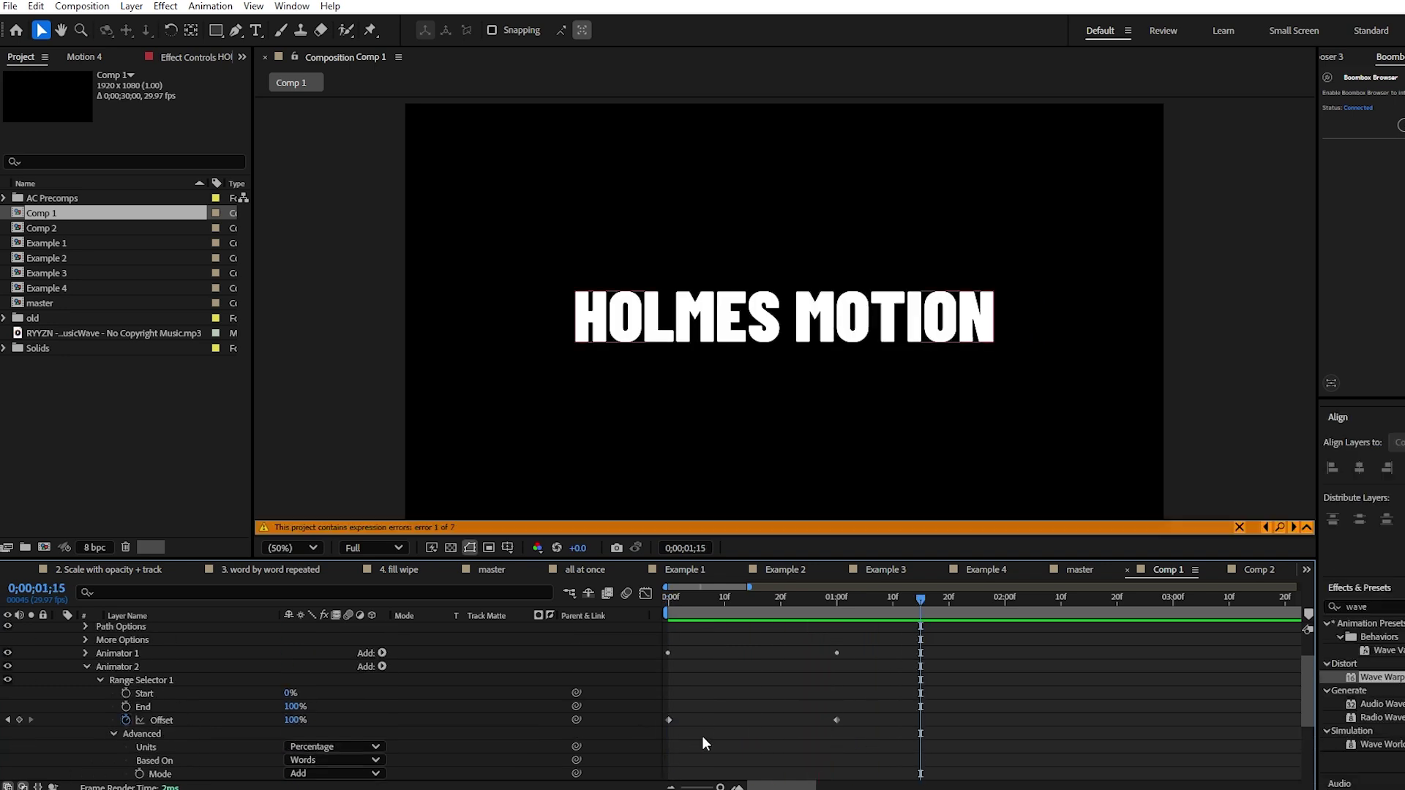
{"action": "left_click", "coordinate": [58, 630]}
{"action": "left_click", "coordinate": [59, 630]}
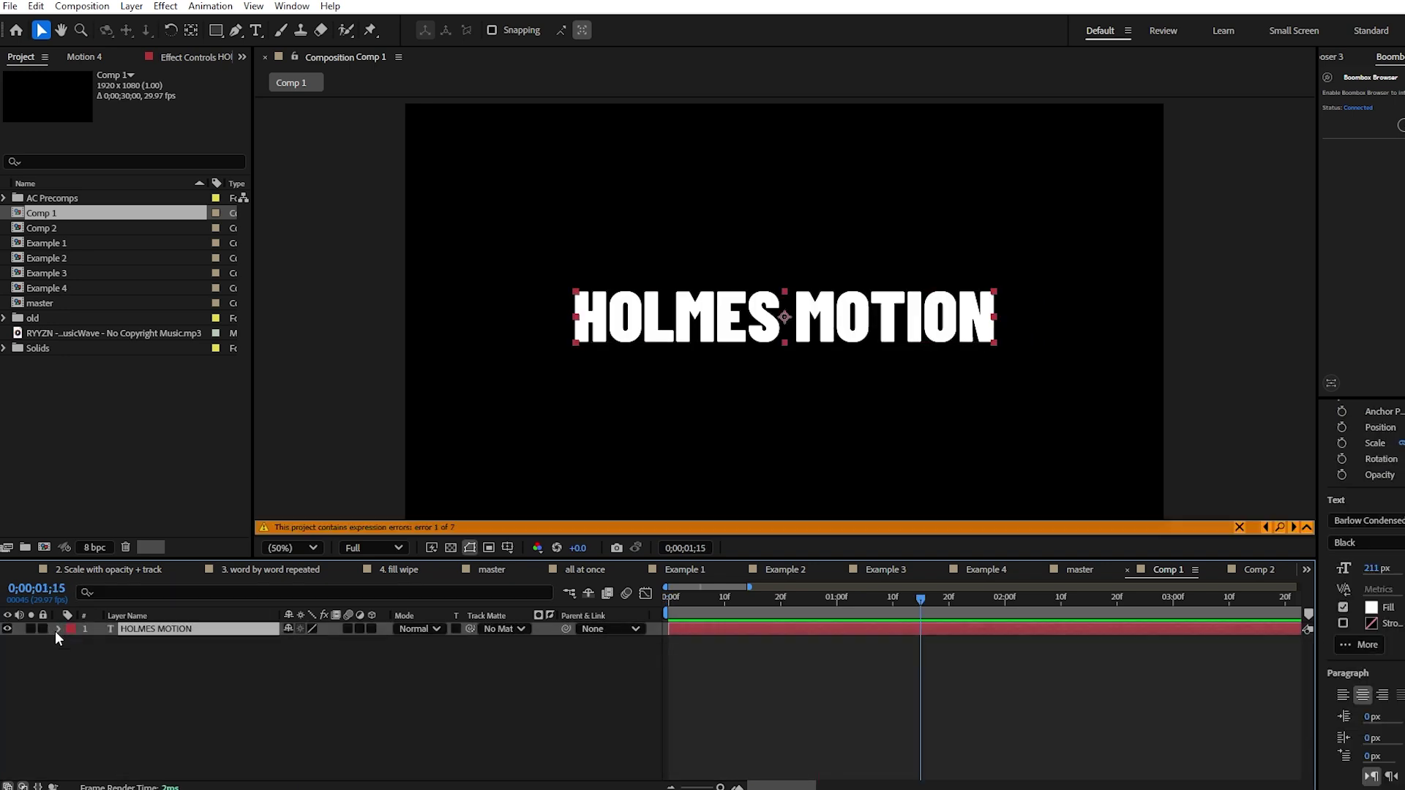
{"action": "left_click", "coordinate": [183, 660]}
{"action": "left_click", "coordinate": [179, 631]}
{"action": "key", "text": "ctrl+d"}
{"action": "left_click_drag", "start_coordinate": [812, 331], "coordinate": [721, 331]}
{"action": "left_click_drag", "start_coordinate": [960, 327], "coordinate": [1039, 326]}
- Scale both HOLMES MOTION text layers down to 63%
{"action": "key", "text": "ctrl+a"}
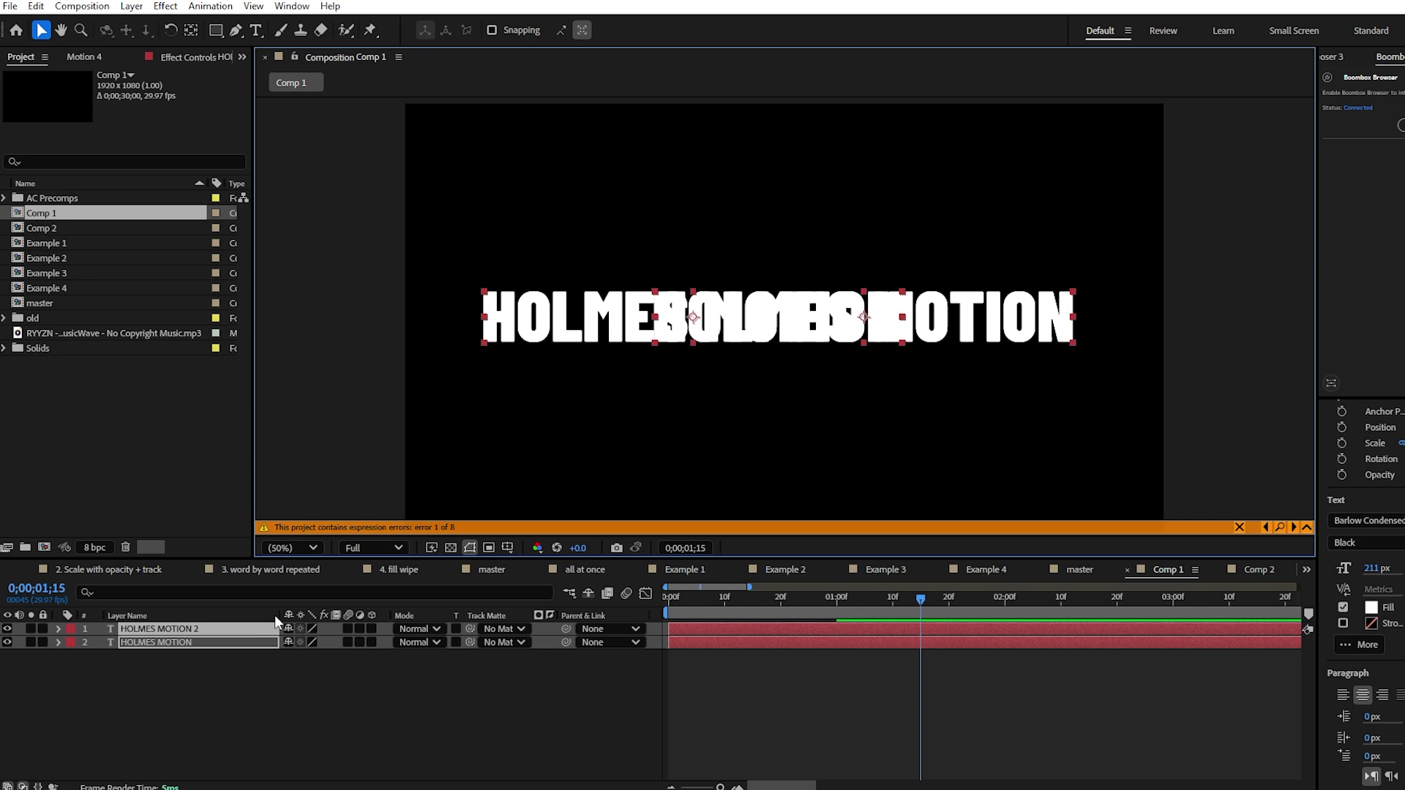
{"action": "key", "text": "s"}
{"action": "left_click_drag", "start_coordinate": [308, 642], "coordinate": [288, 642]}
{"action": "left_click", "coordinate": [560, 700]}
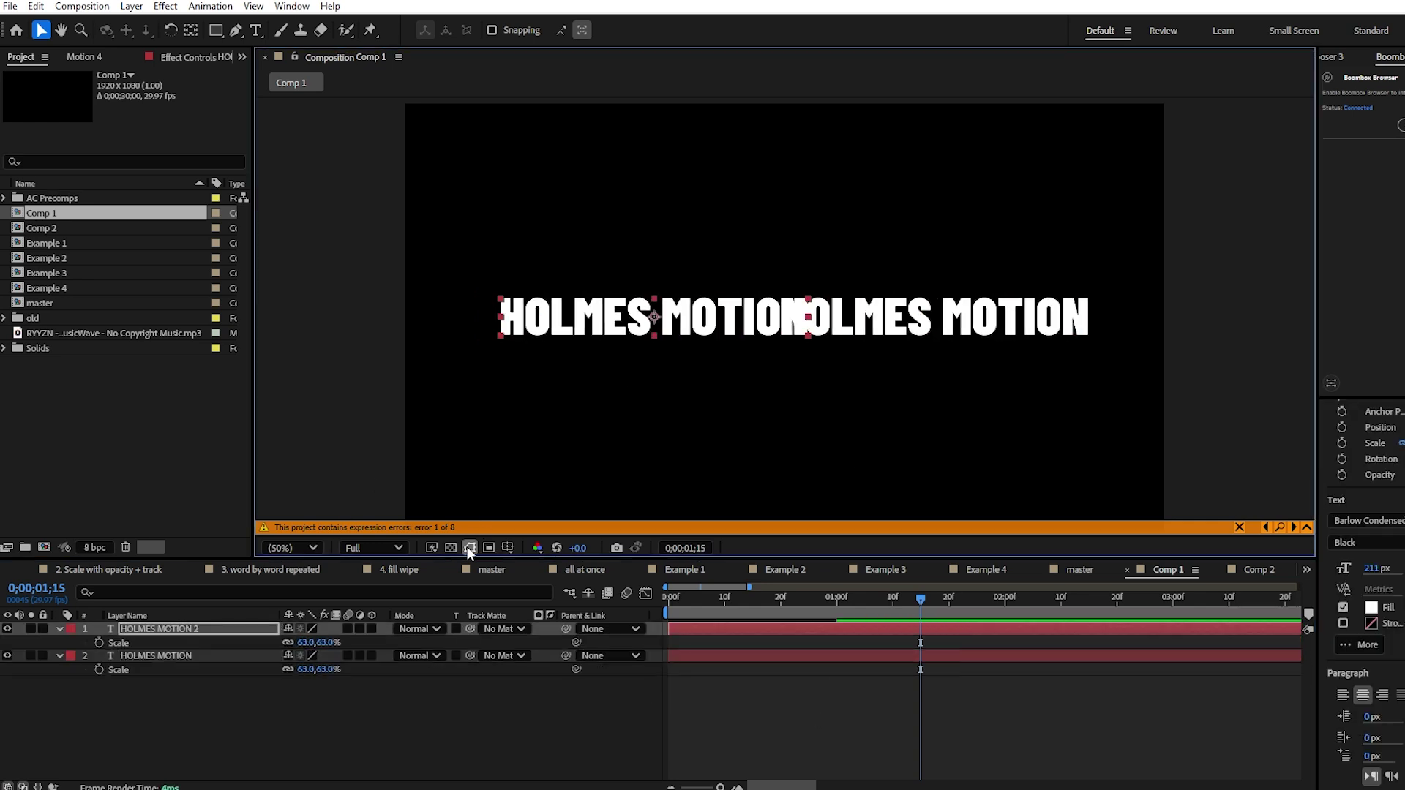
- Show the Title/Action Safe guides and separate the two texts, aligning HOLMES MOTION 2 to the left title-safe edge
{"action": "left_click", "coordinate": [506, 549]}
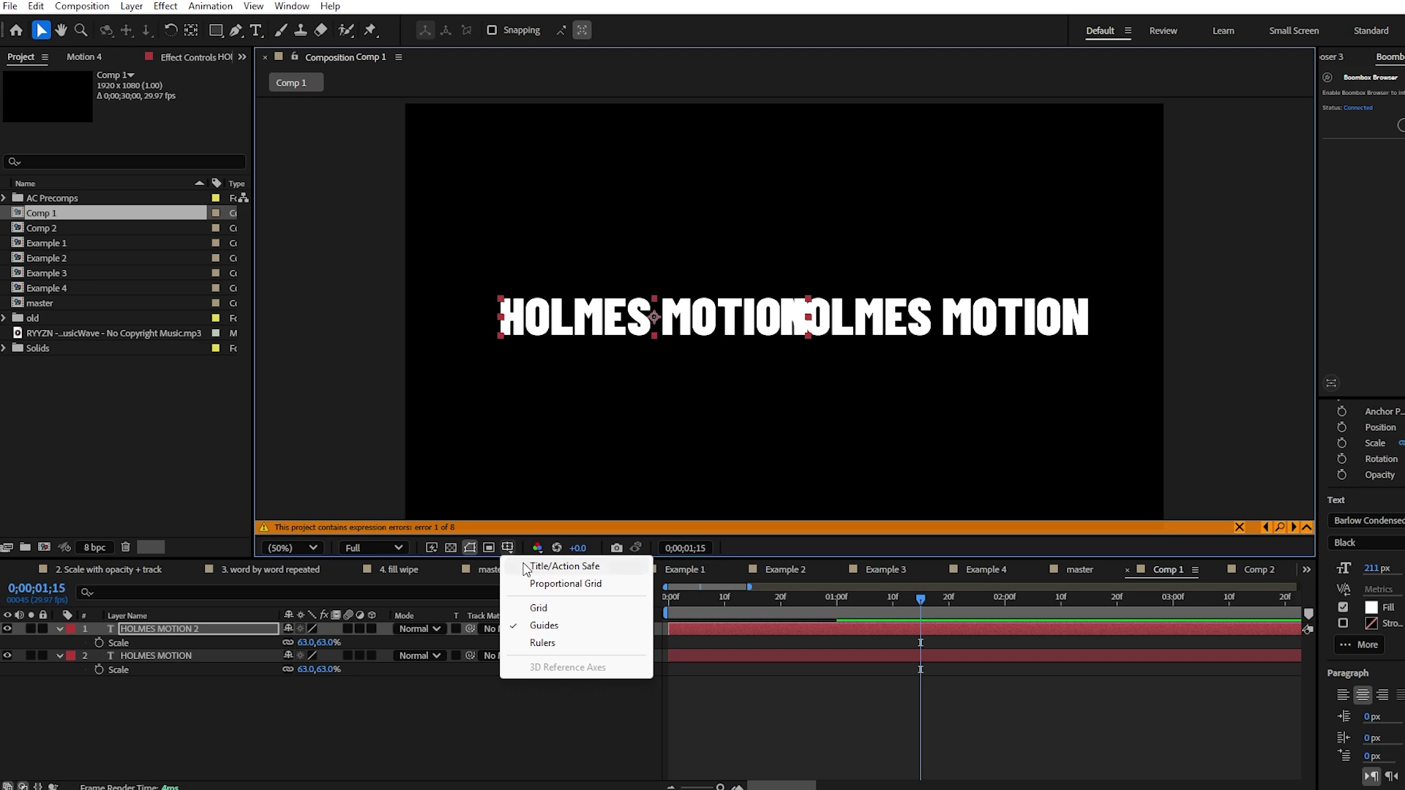
{"action": "left_click", "coordinate": [526, 569]}
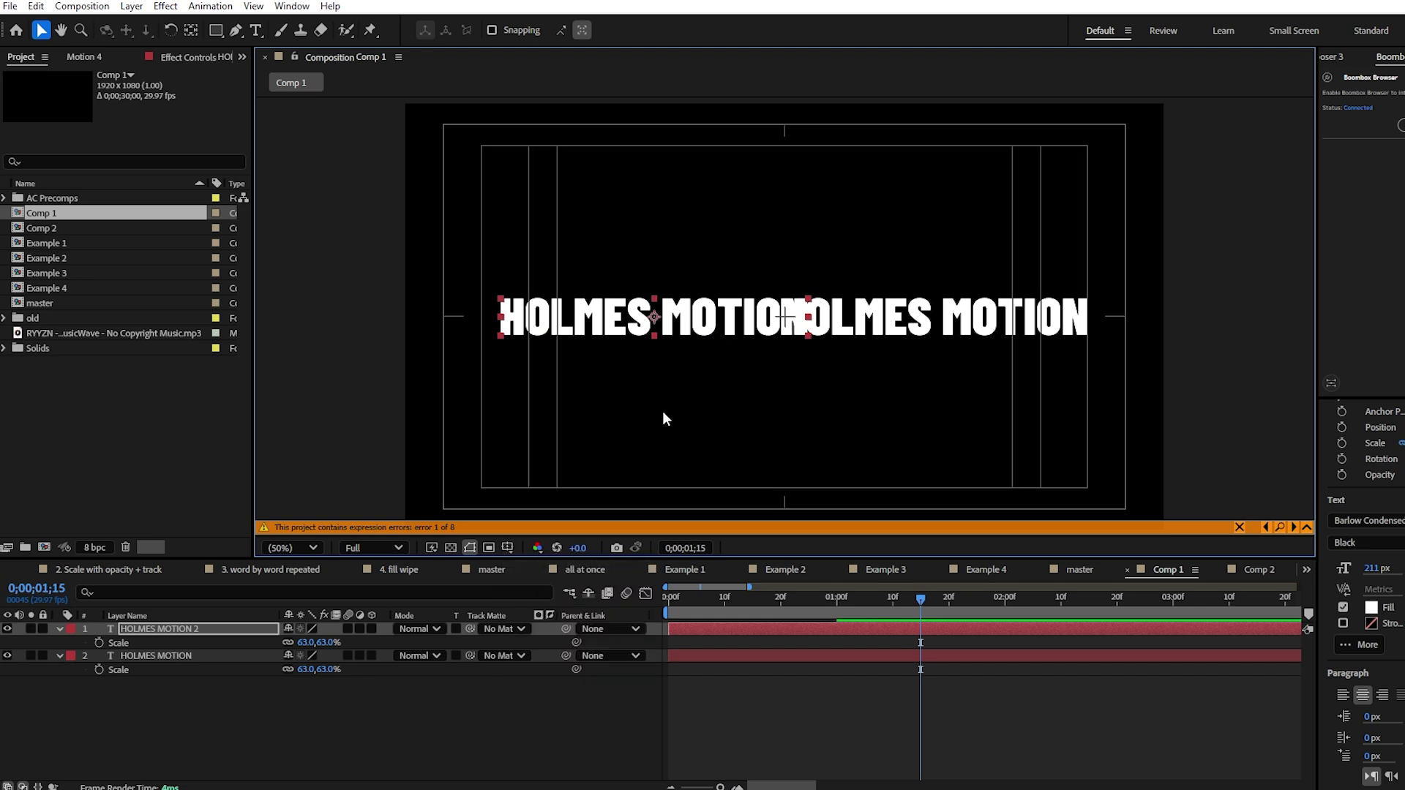
{"action": "left_click_drag", "start_coordinate": [637, 318], "coordinate": [617, 318]}
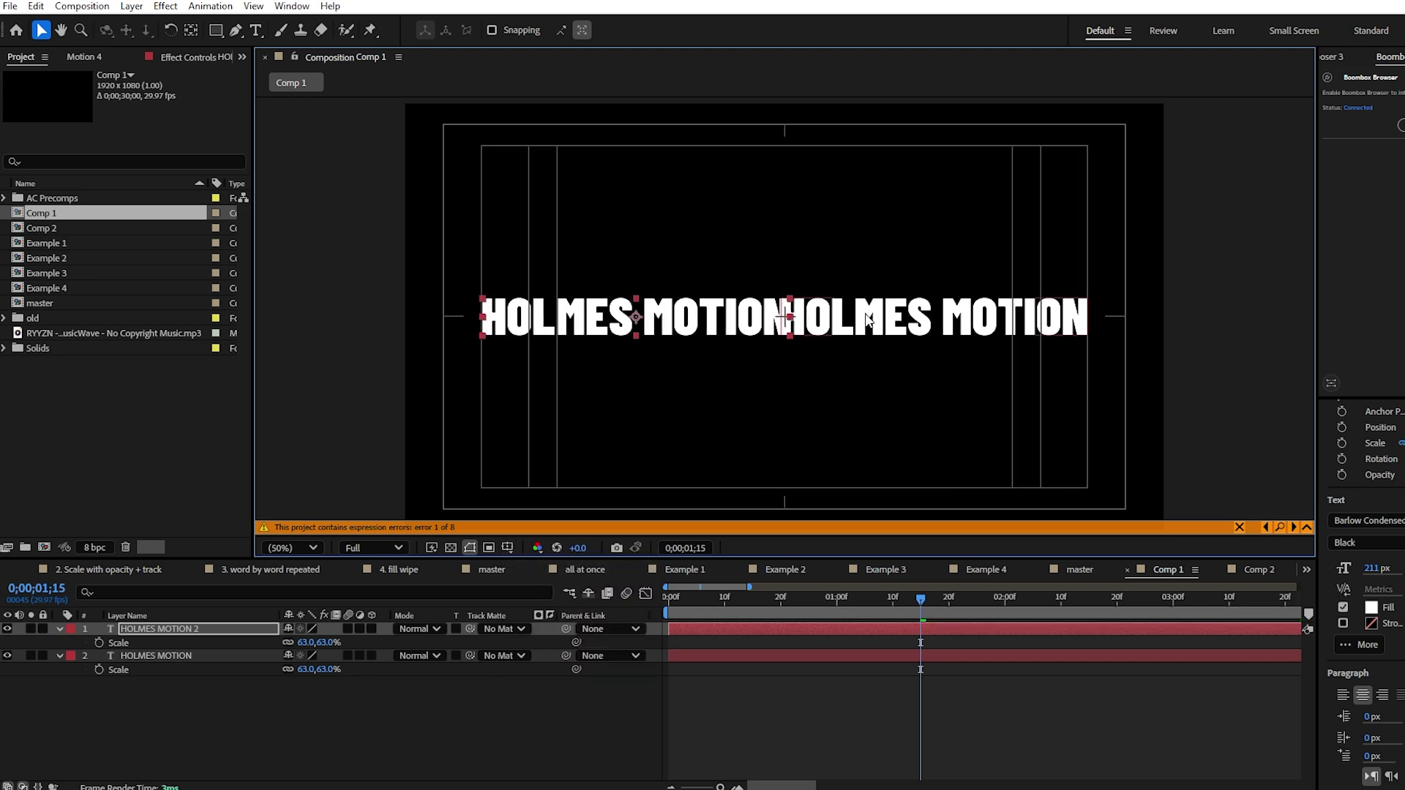
{"action": "left_click", "coordinate": [938, 315]}
{"action": "left_click_drag", "start_coordinate": [938, 317], "coordinate": [965, 316]}
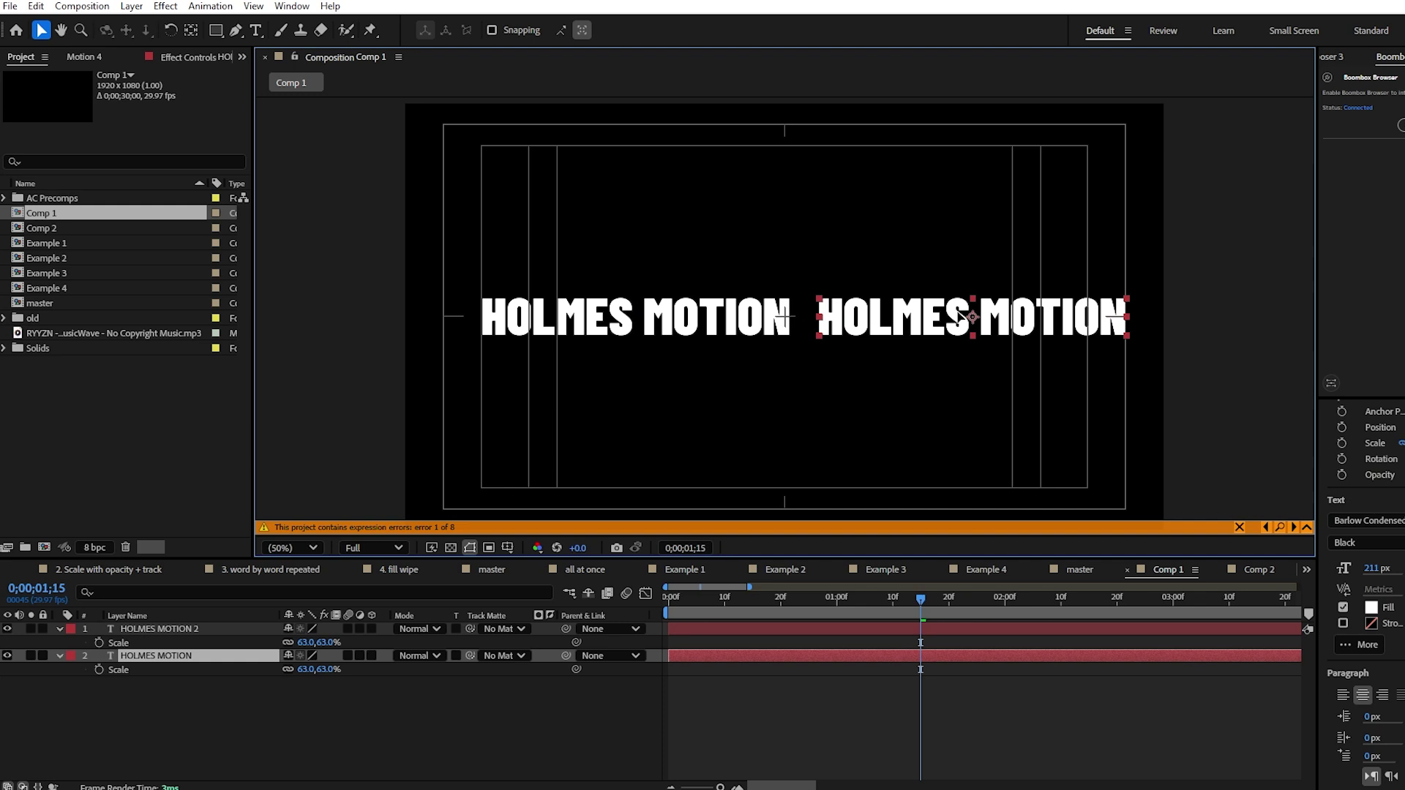
- Set both text layers' Scale to 50% and align their outer ends with the title-safe edges
{"action": "left_click_drag", "start_coordinate": [306, 643], "coordinate": [295, 668]}
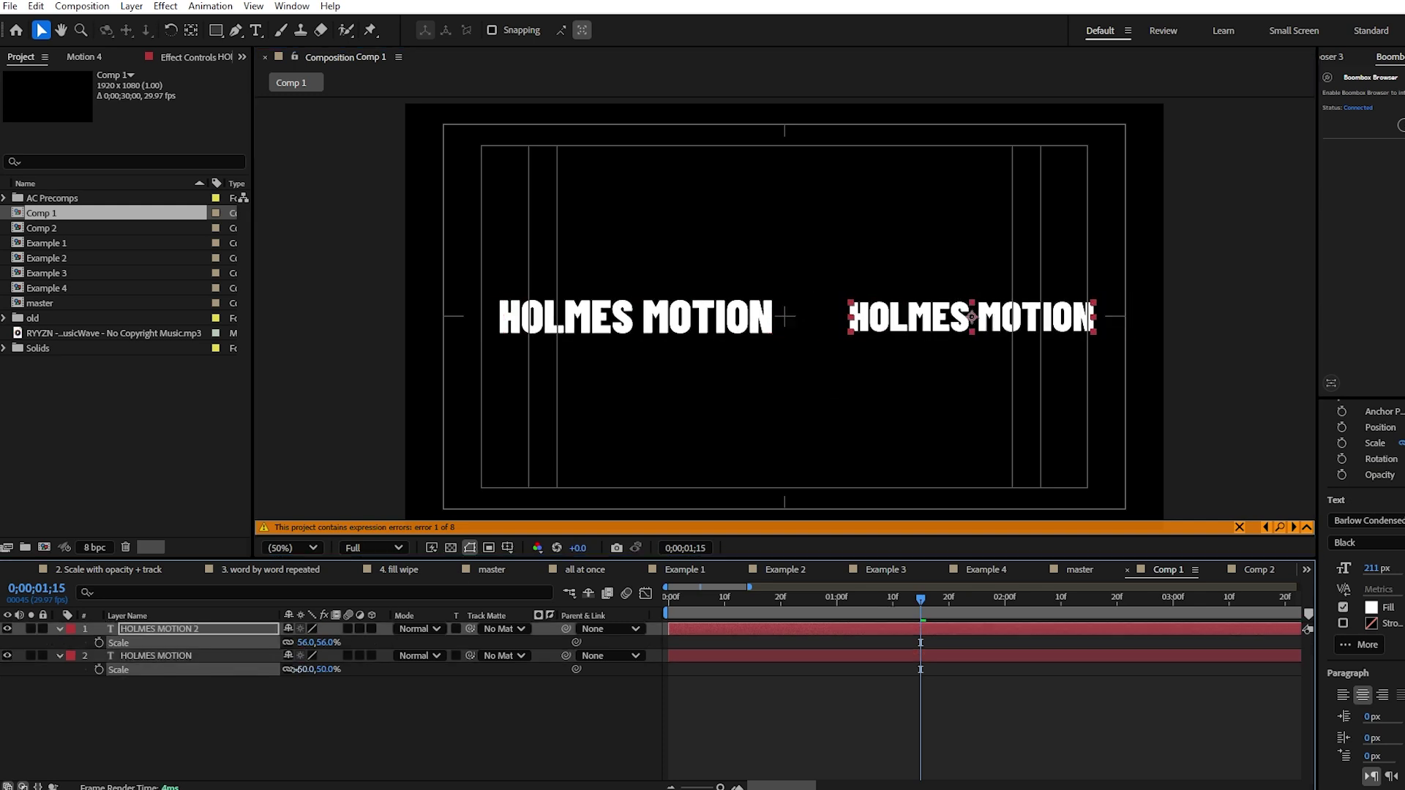
{"action": "left_click", "coordinate": [306, 642]}
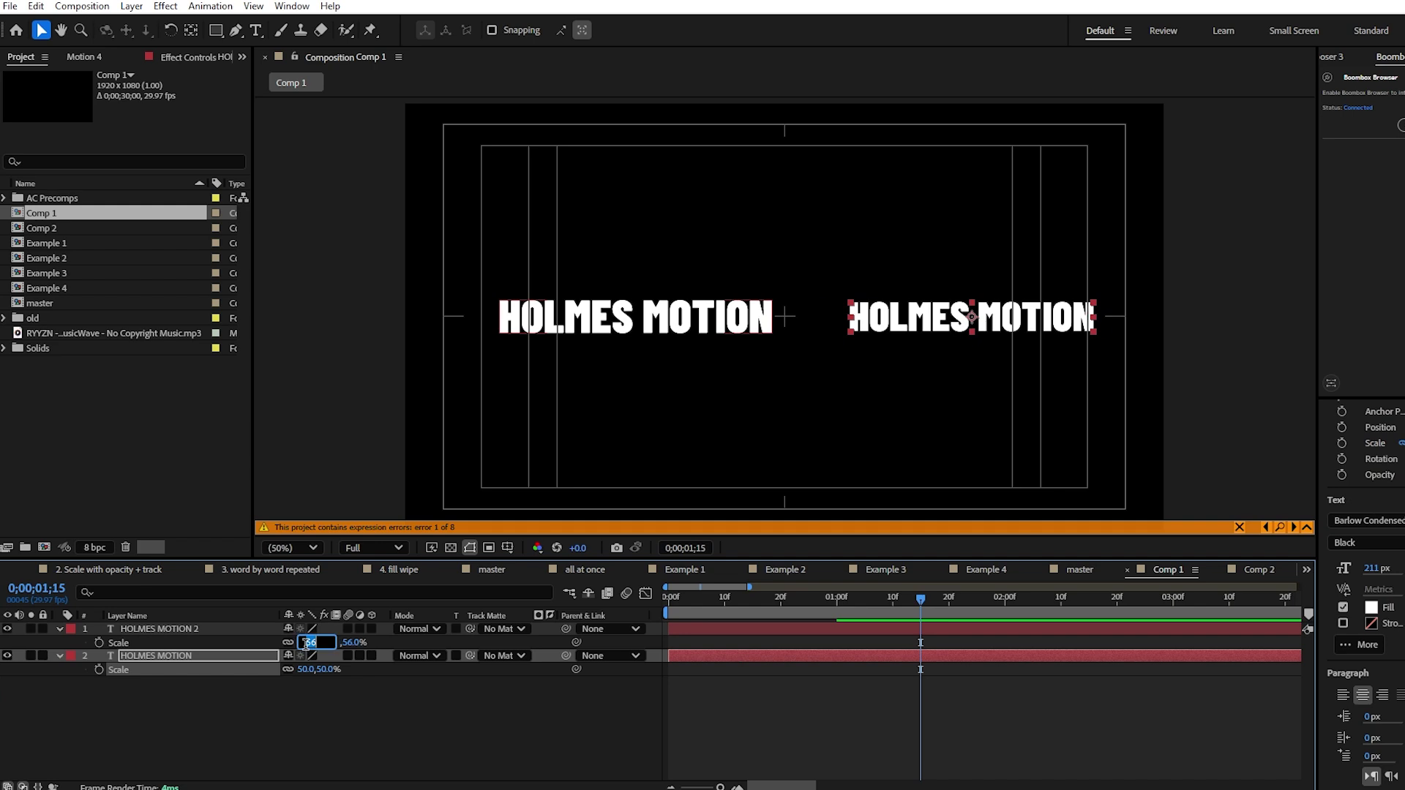
{"action": "type", "text": "50"}
{"action": "key", "text": "Return"}
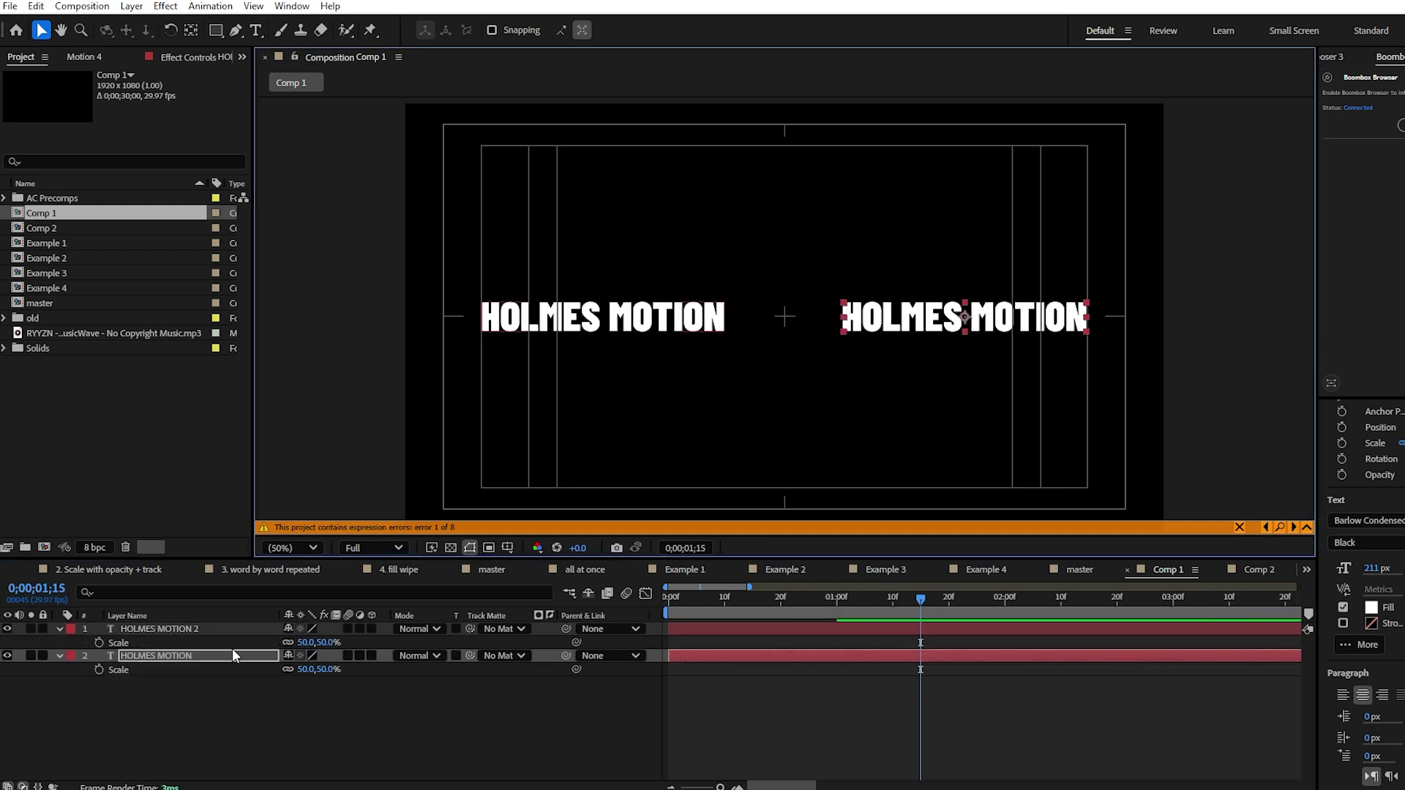
{"action": "left_click", "coordinate": [183, 670]}
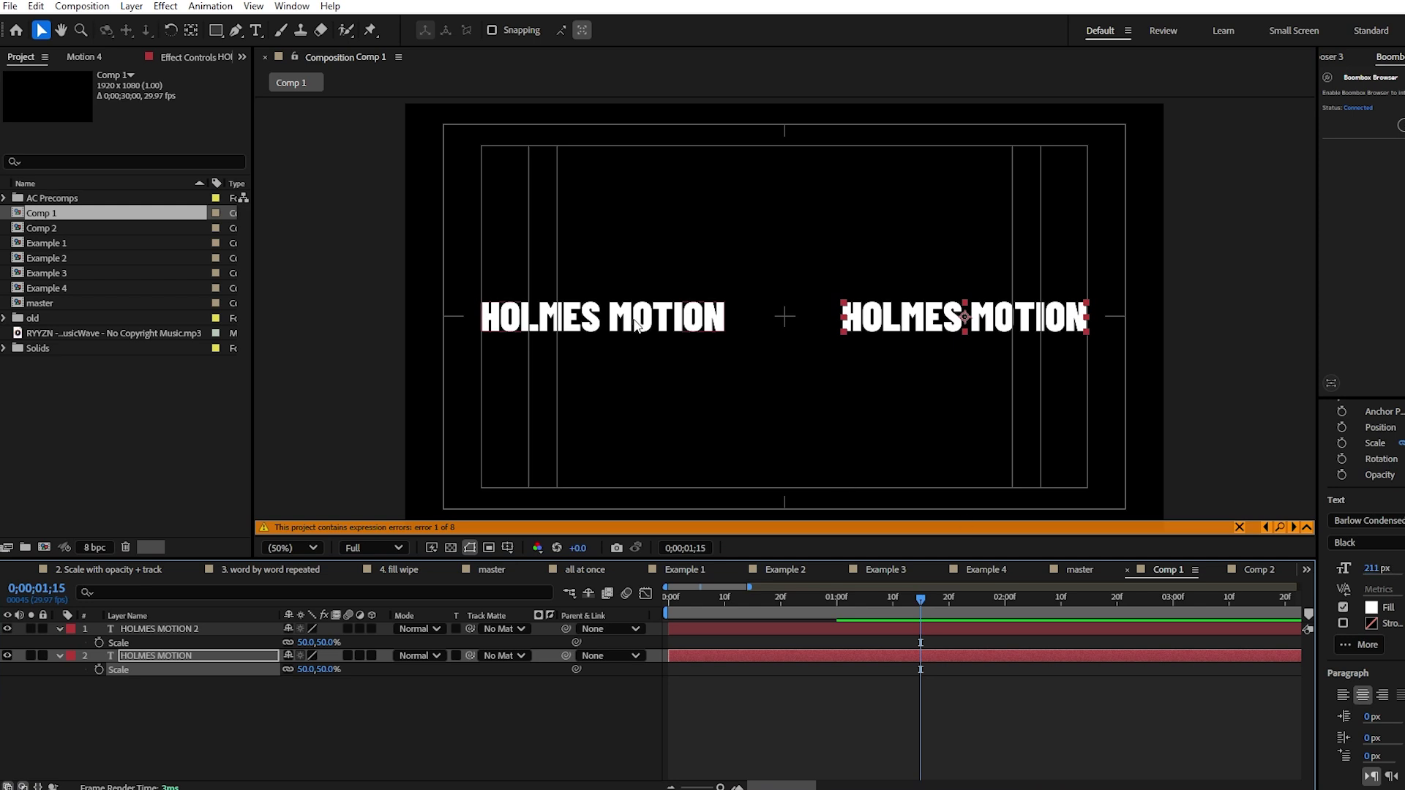
- Bring both HOLMES MOTION texts slightly inward from the title-safe edges and preview the reveal
{"action": "left_click", "coordinate": [626, 324]}
{"action": "left_click", "coordinate": [819, 417]}
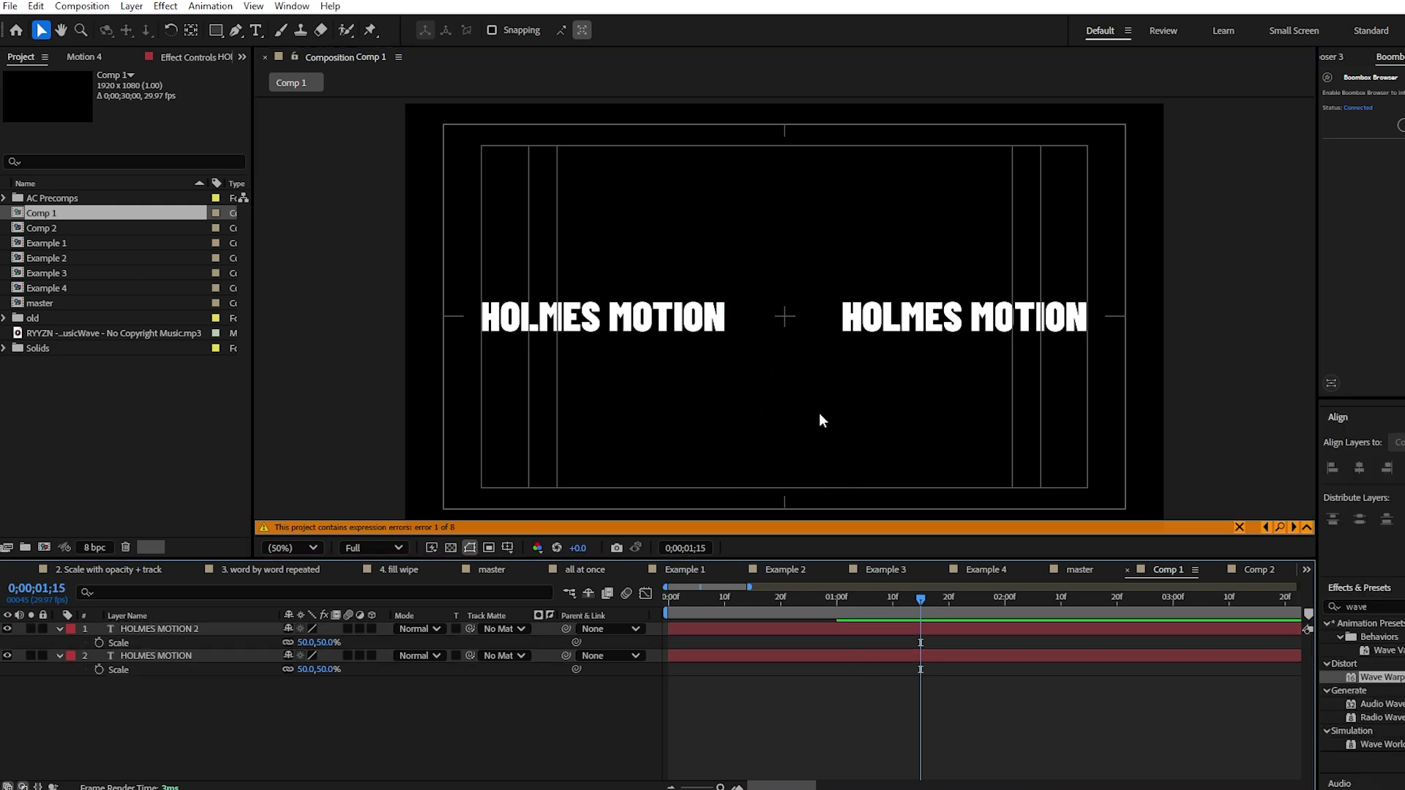
{"action": "key", "text": "space"}
{"action": "key", "text": "apostrophe"}
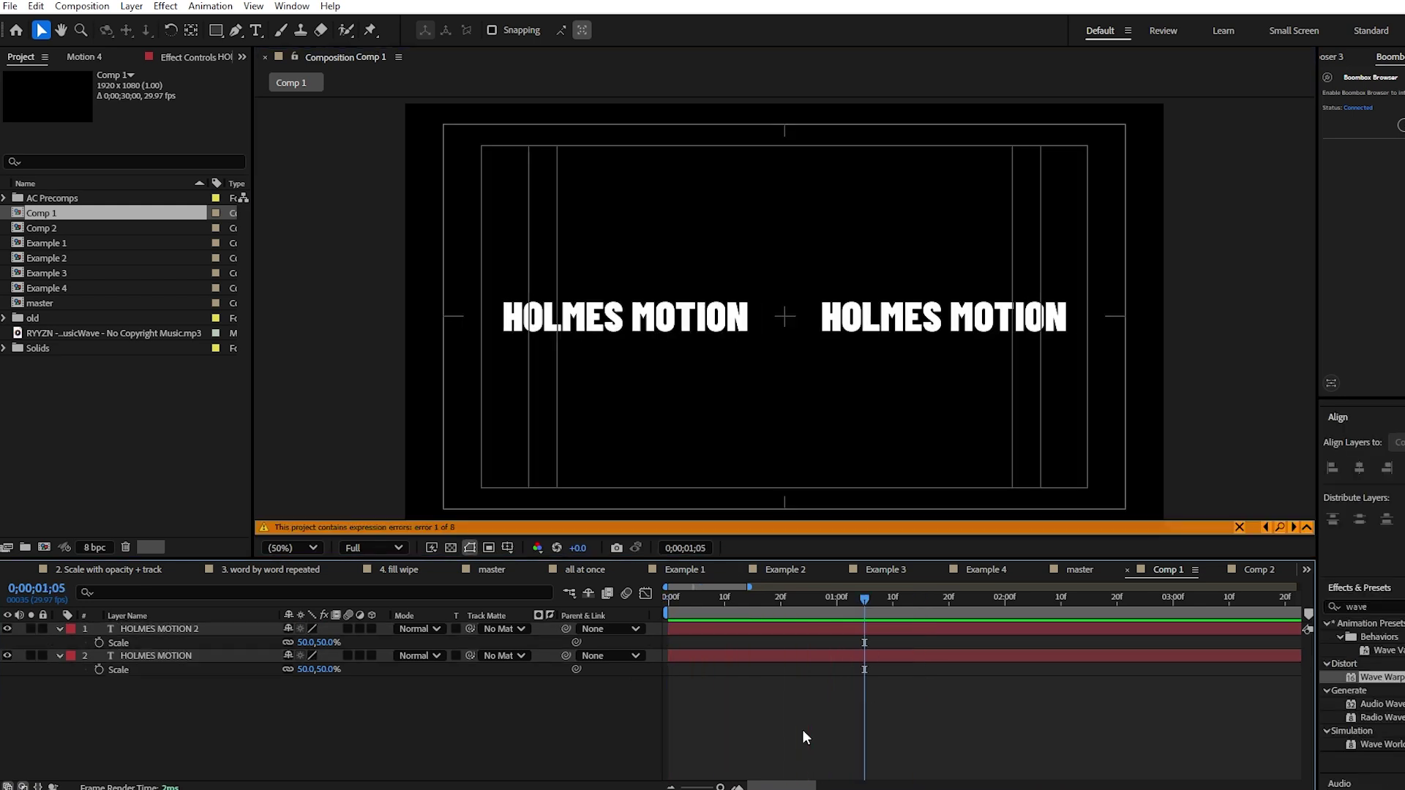
{"action": "left_click", "coordinate": [715, 331]}
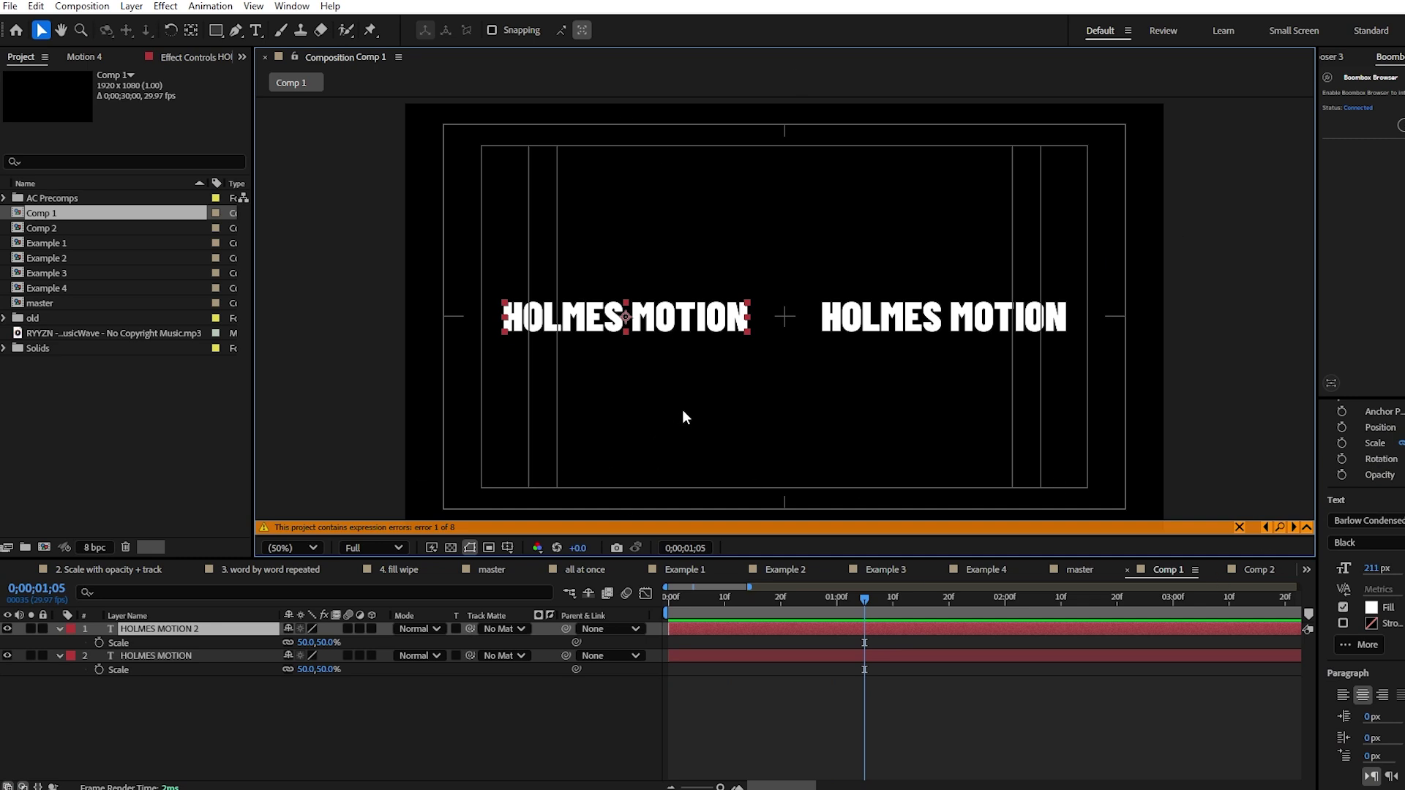
- Duplicate the HOLMES MOTION layer, place the copy below the text pair and replace its fill with a white stroke
{"action": "left_click", "coordinate": [187, 656]}
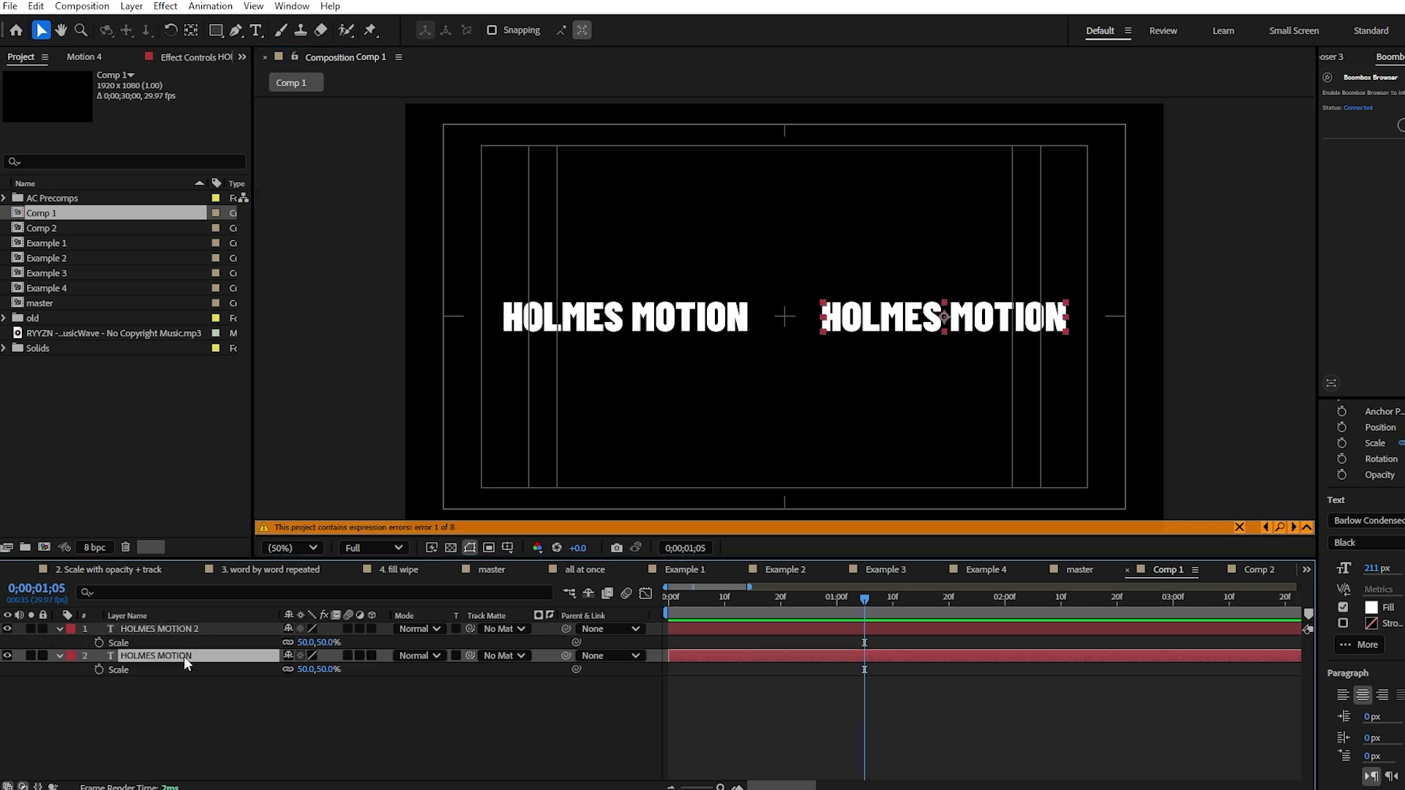
{"action": "left_click", "coordinate": [905, 322]}
{"action": "key", "text": "ctrl+d"}
{"action": "left_click_drag", "start_coordinate": [905, 322], "coordinate": [740, 425]}
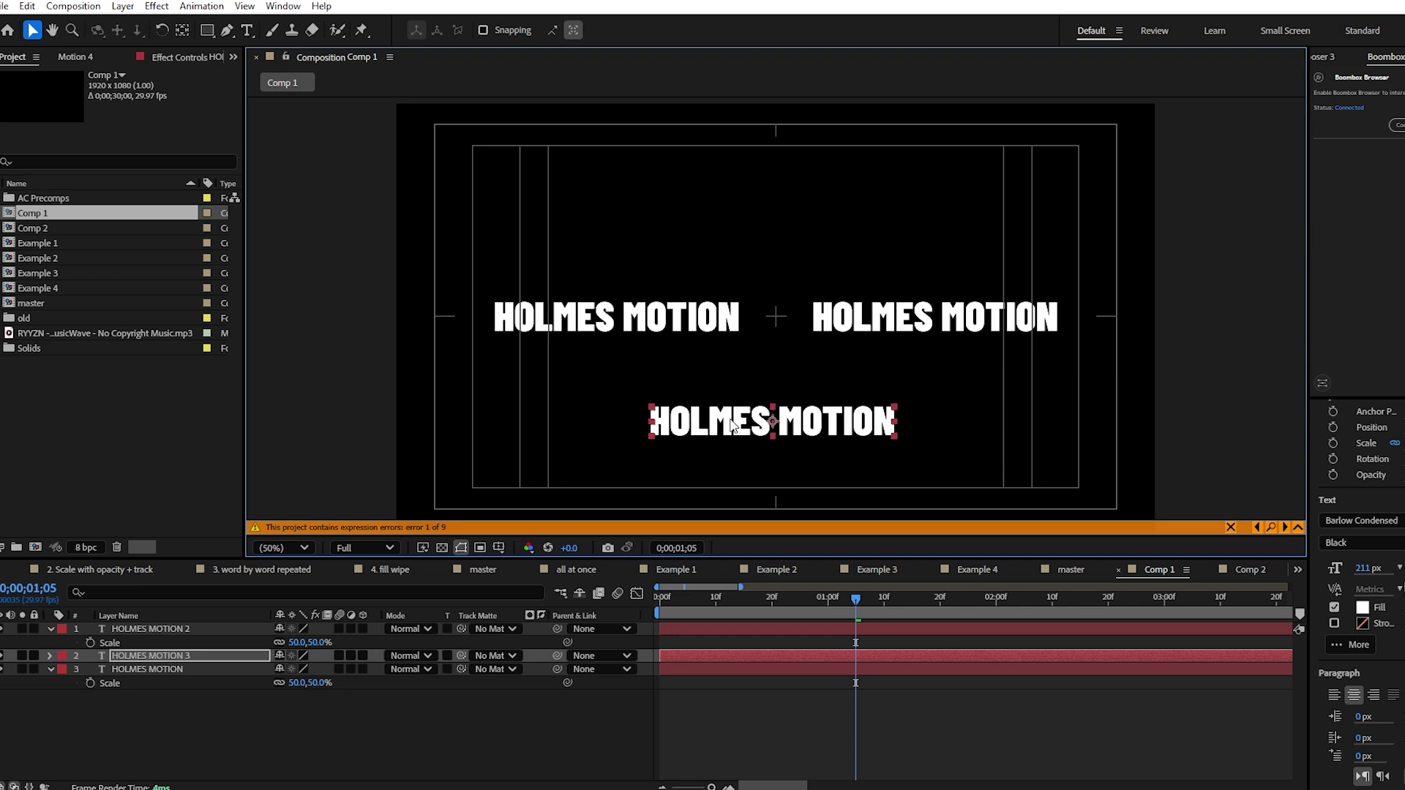
{"action": "left_click", "coordinate": [1334, 608]}
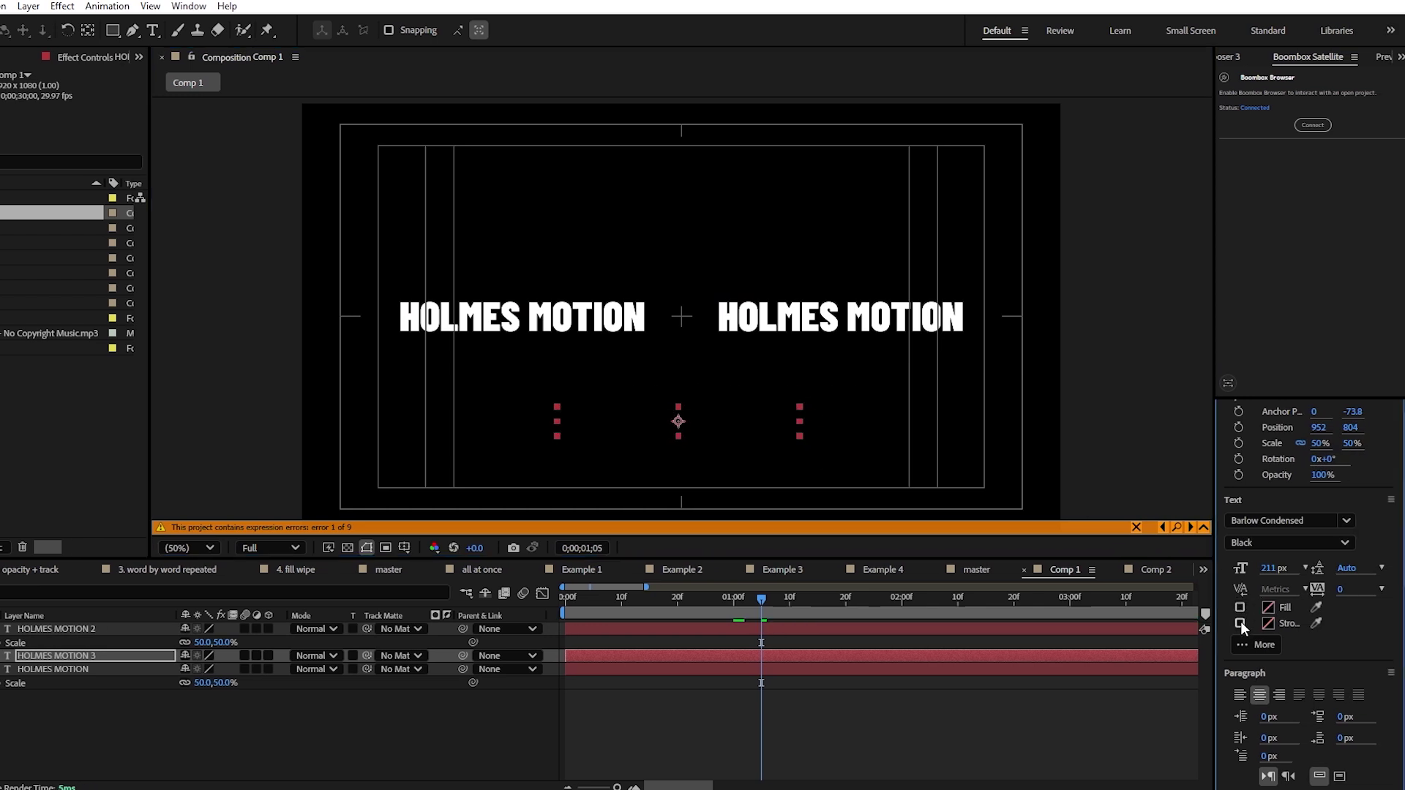
{"action": "left_click", "coordinate": [1240, 622]}
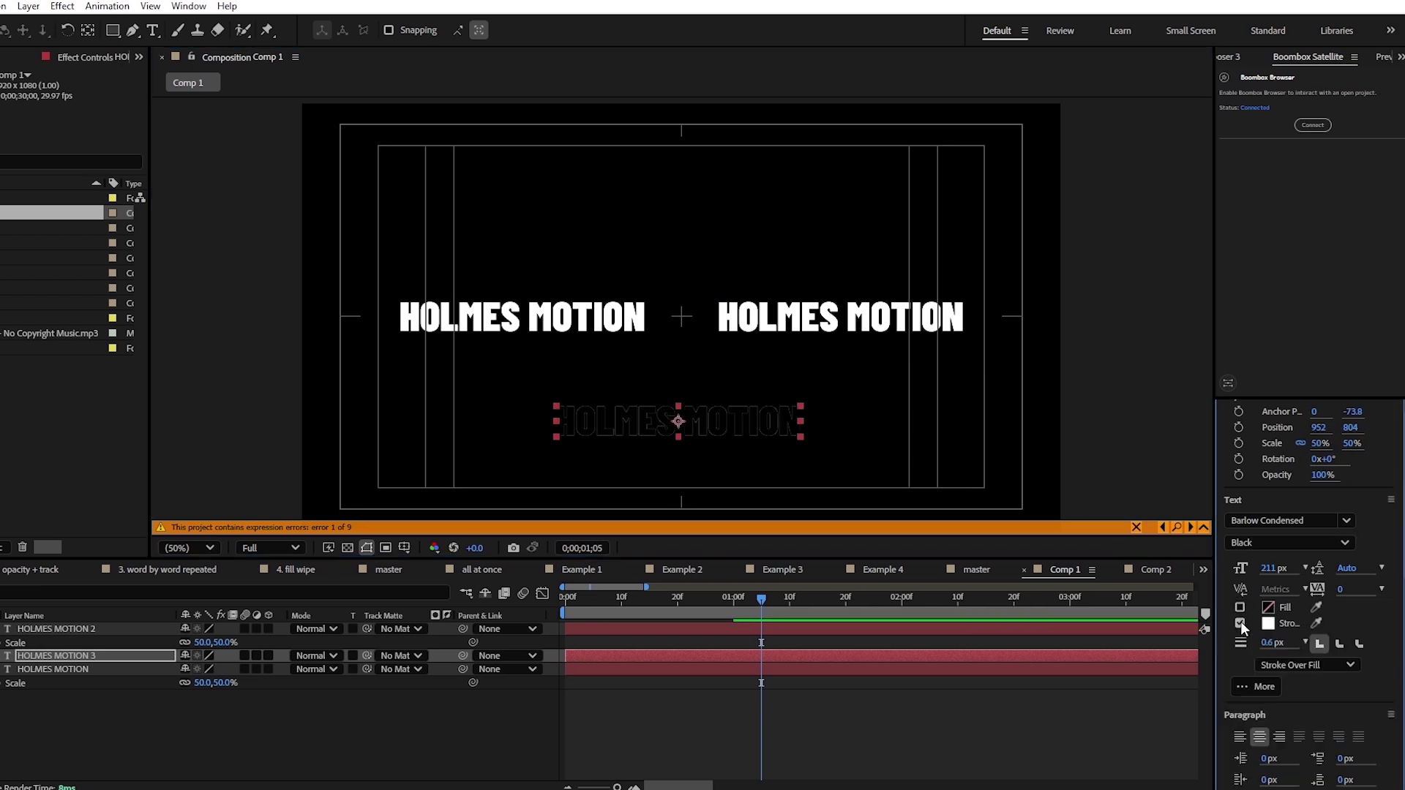
- Scale the outlined copy to 204% and centre it horizontally in the composition
{"action": "key", "text": "s"}
{"action": "left_click_drag", "start_coordinate": [202, 669], "coordinate": [322, 669]}
{"action": "left_click_drag", "start_coordinate": [684, 408], "coordinate": [682, 425]}
{"action": "scroll", "coordinate": [1370, 640], "scroll_direction": "down", "scroll_amount": 5}
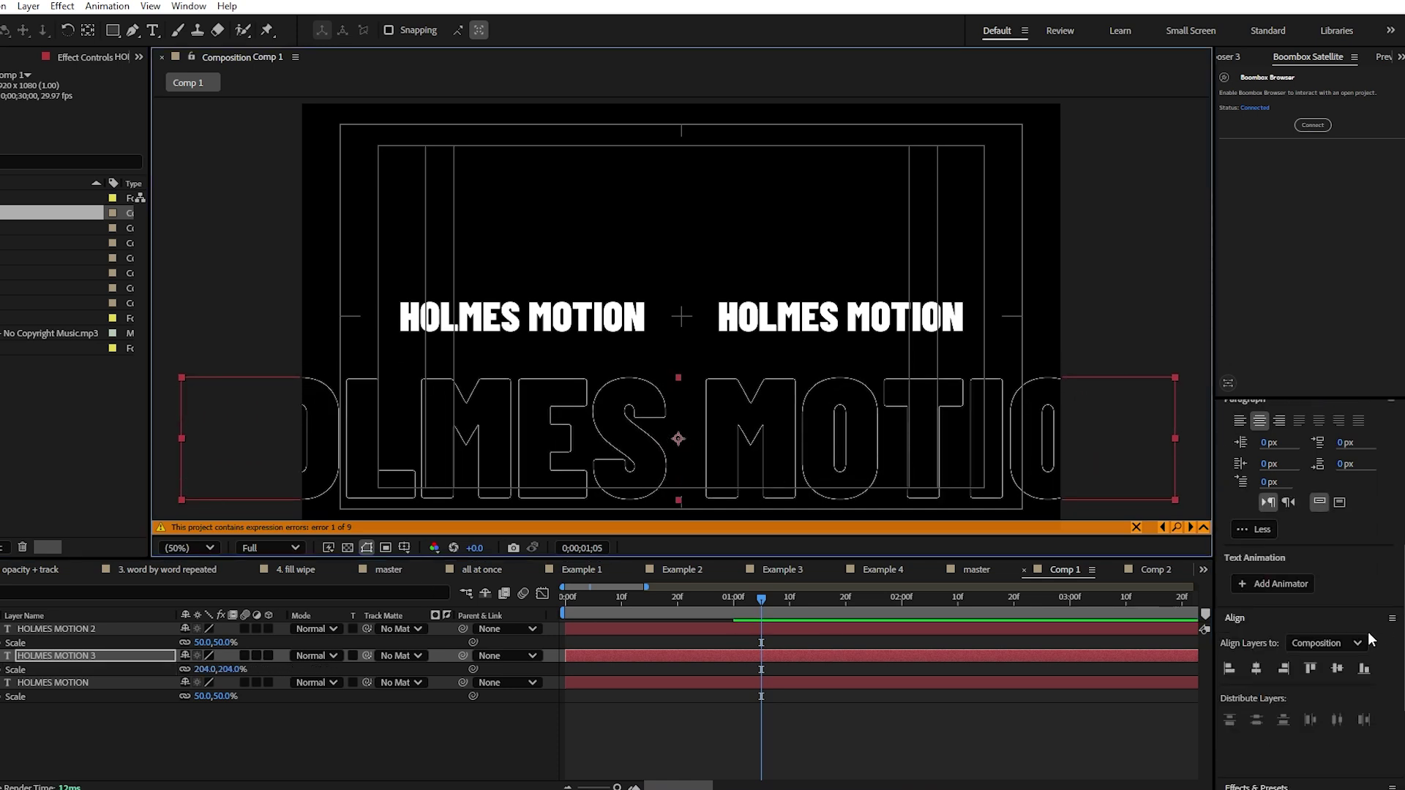
{"action": "left_click", "coordinate": [1256, 668]}
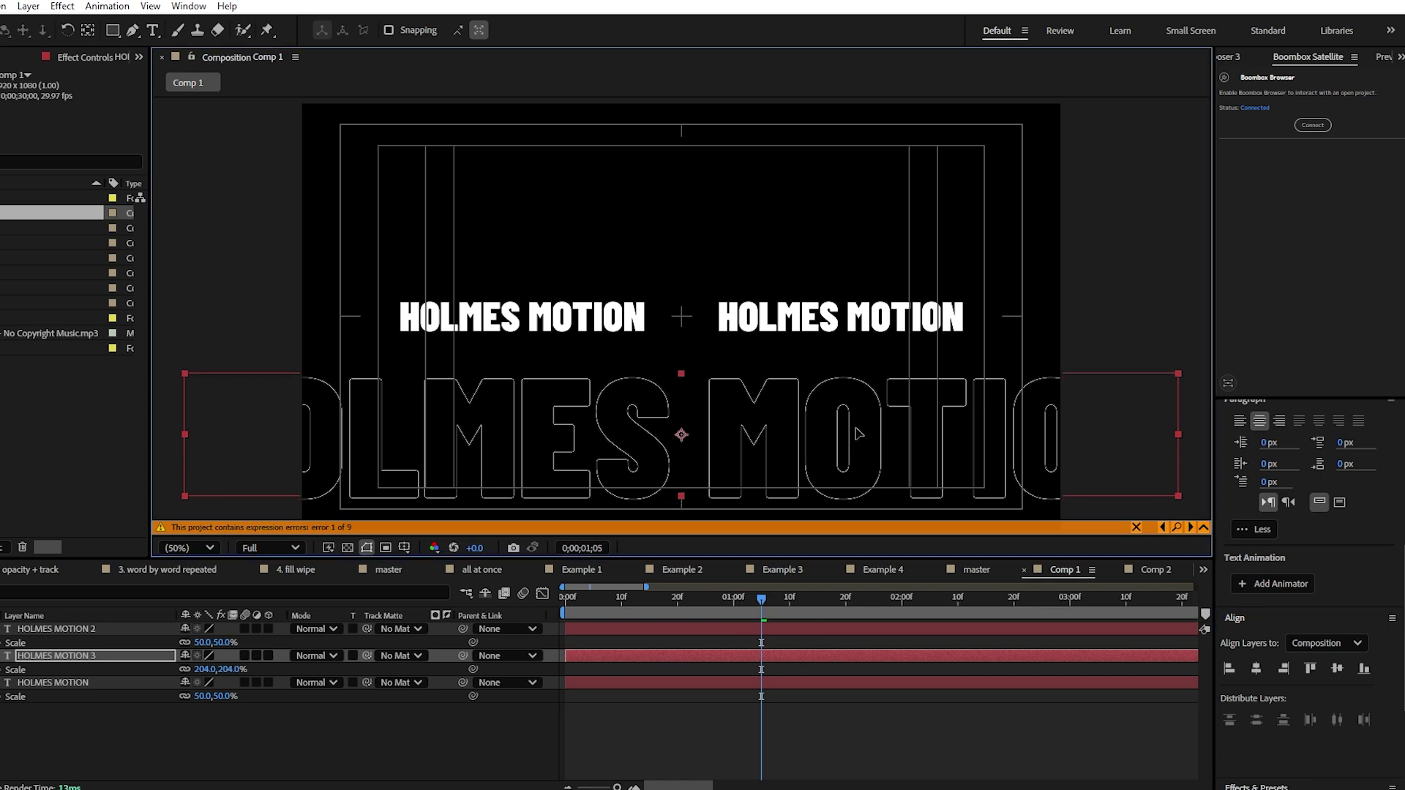
- Duplicate the large outlined text, place the copy above the small text pair and preview the animation
{"action": "key", "text": "ctrl+d"}
{"action": "left_click_drag", "start_coordinate": [857, 433], "coordinate": [843, 232]}
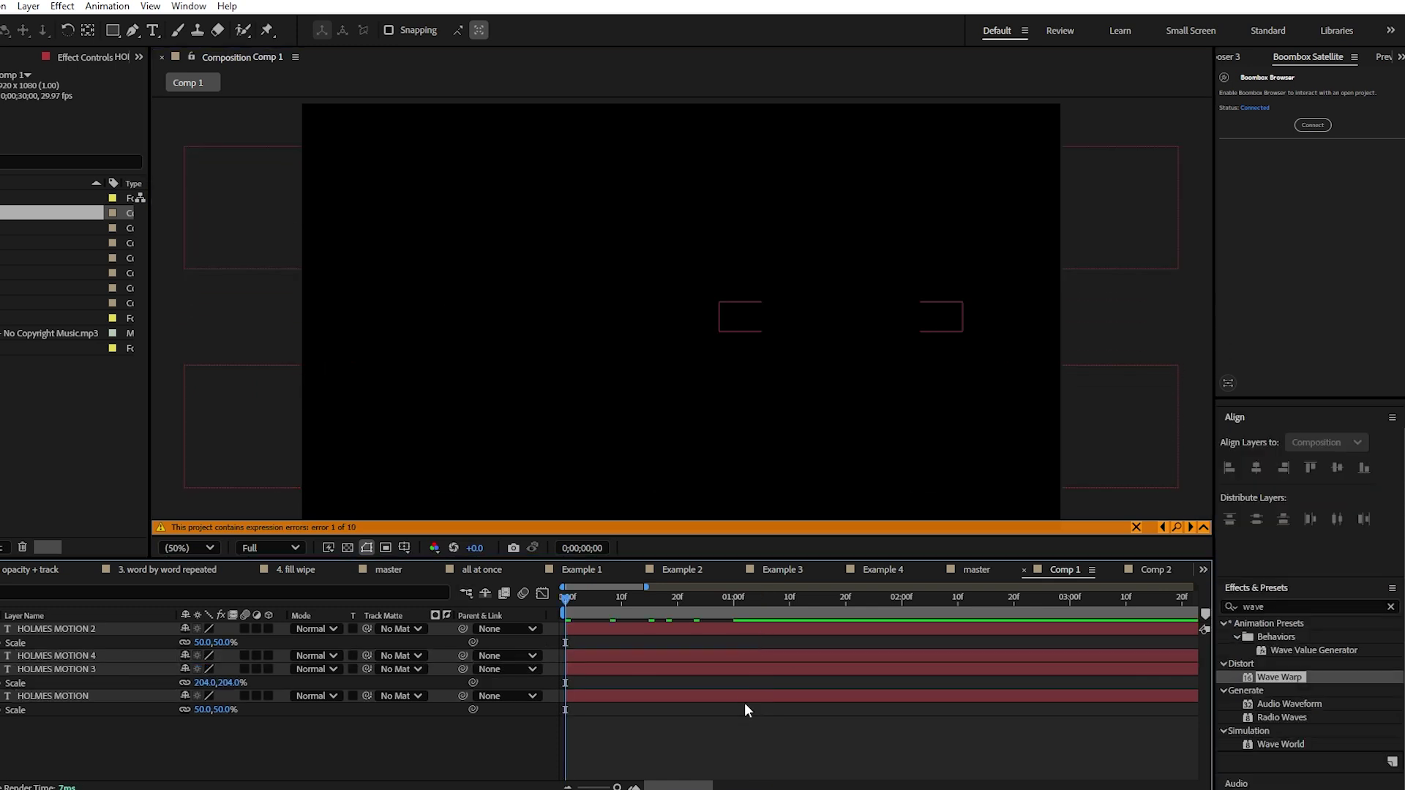
{"action": "key", "text": "space"}
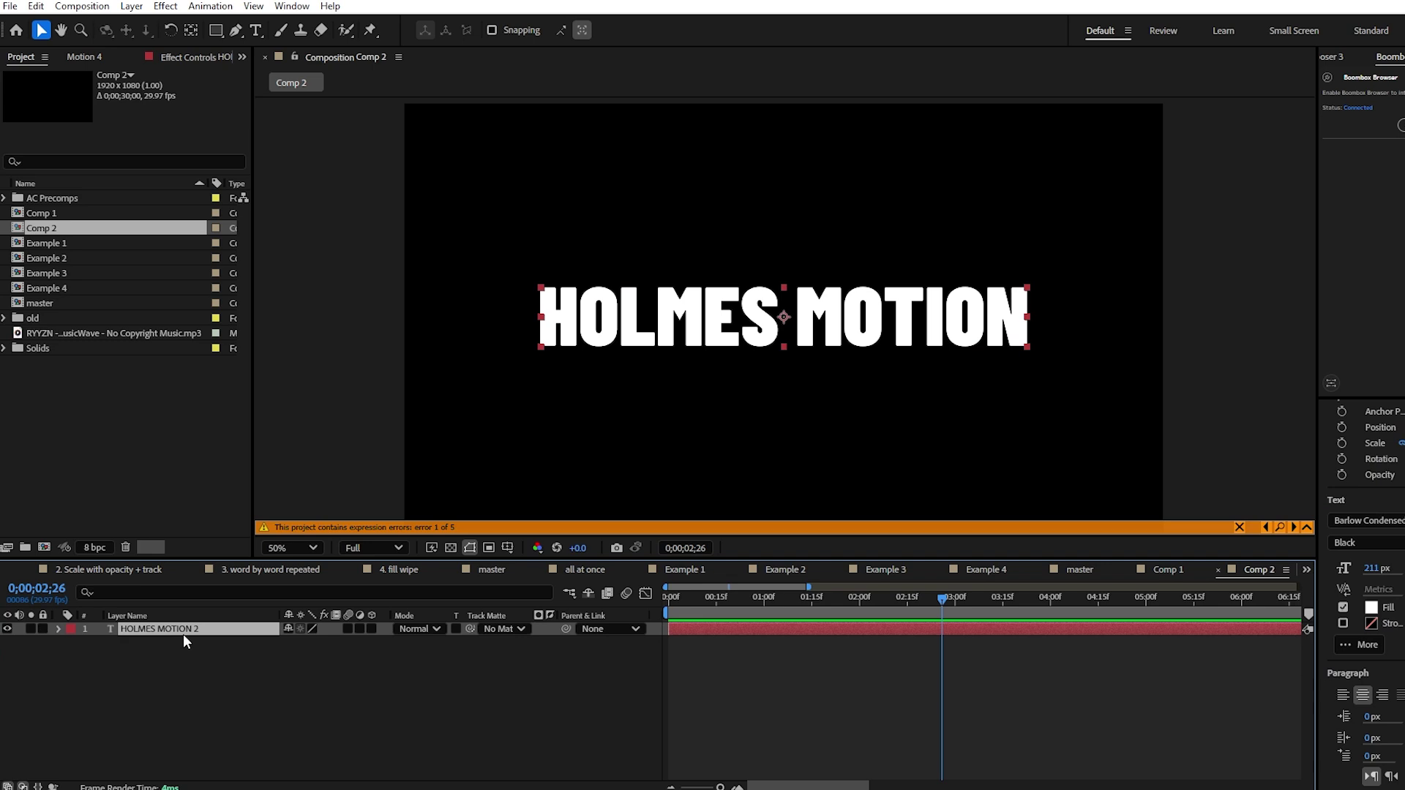
- Duplicate Comp 2's text layer and rename the two layers HOLMES MOTION stroke and HOLMES MOTION fill
{"action": "key", "text": "ctrl+d"}
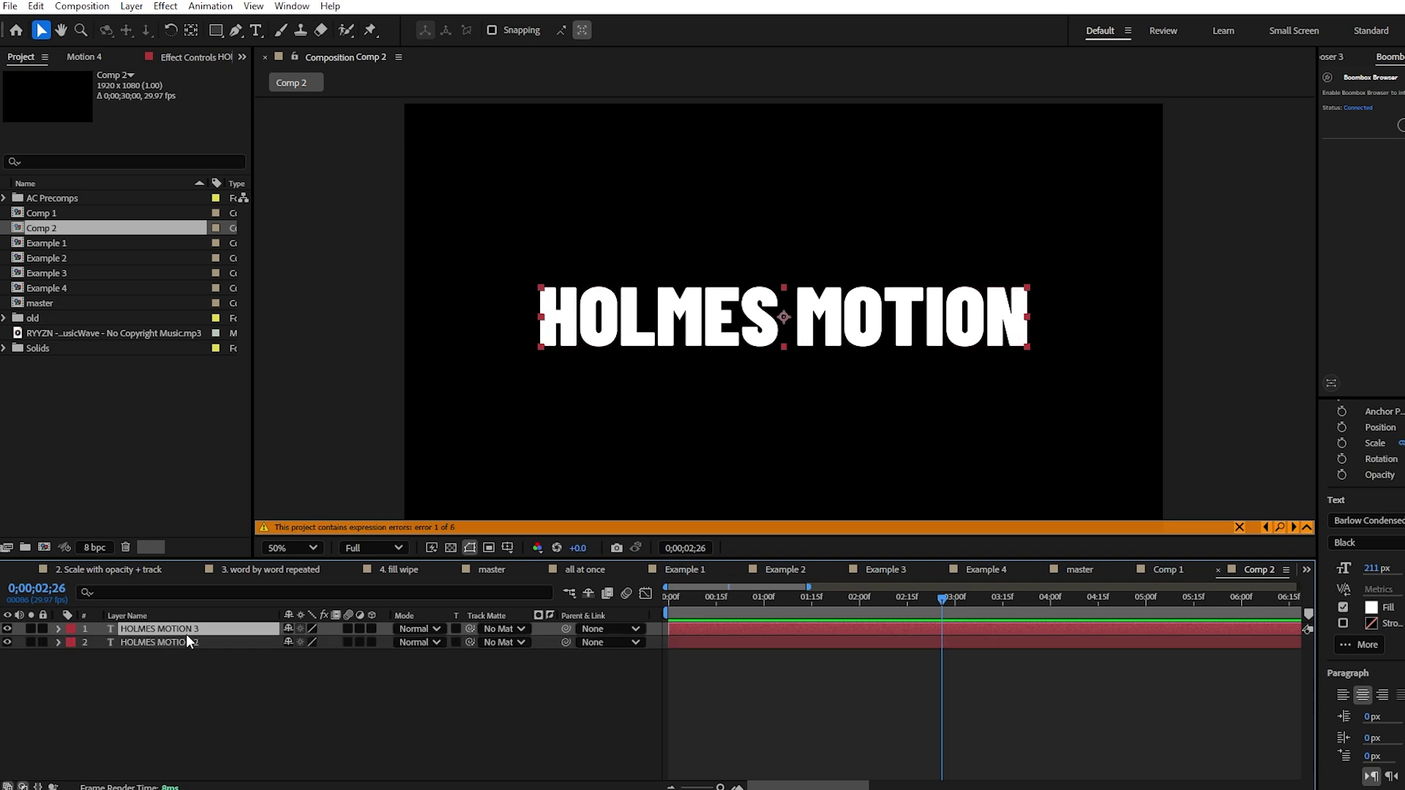
{"action": "right_click", "coordinate": [186, 633]}
{"action": "left_click", "coordinate": [212, 618]}
{"action": "right_click", "coordinate": [212, 627]}
{"action": "left_click", "coordinate": [220, 578]}
{"action": "left_click", "coordinate": [221, 627]}
{"action": "type", "text": "st"}
{"action": "type", "text": "roke"}
{"action": "key", "text": "Return"}
- Turn off the fill and enable a white stroke on the HOLMES MOTION stroke layer
{"action": "left_click", "coordinate": [1343, 607]}
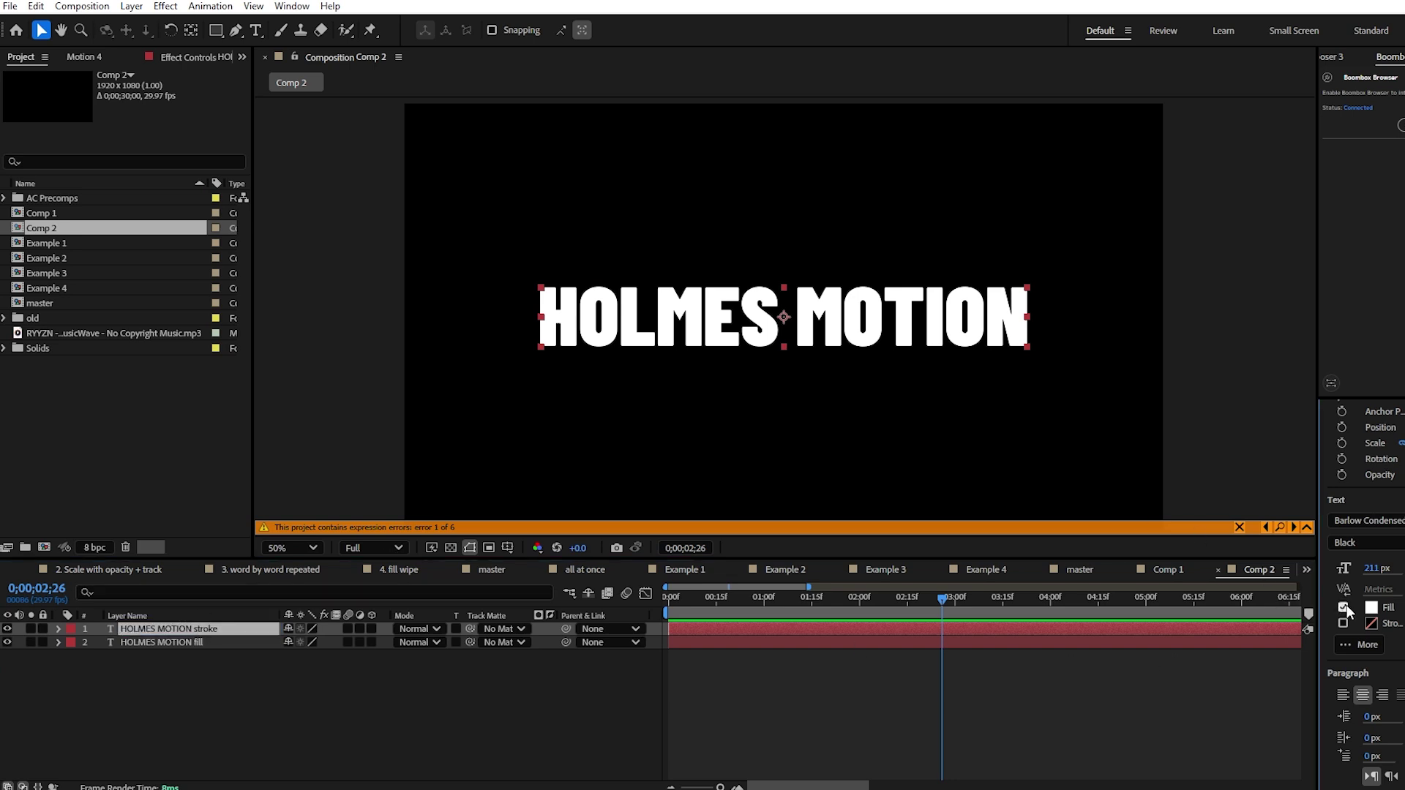
{"action": "left_click", "coordinate": [1343, 623]}
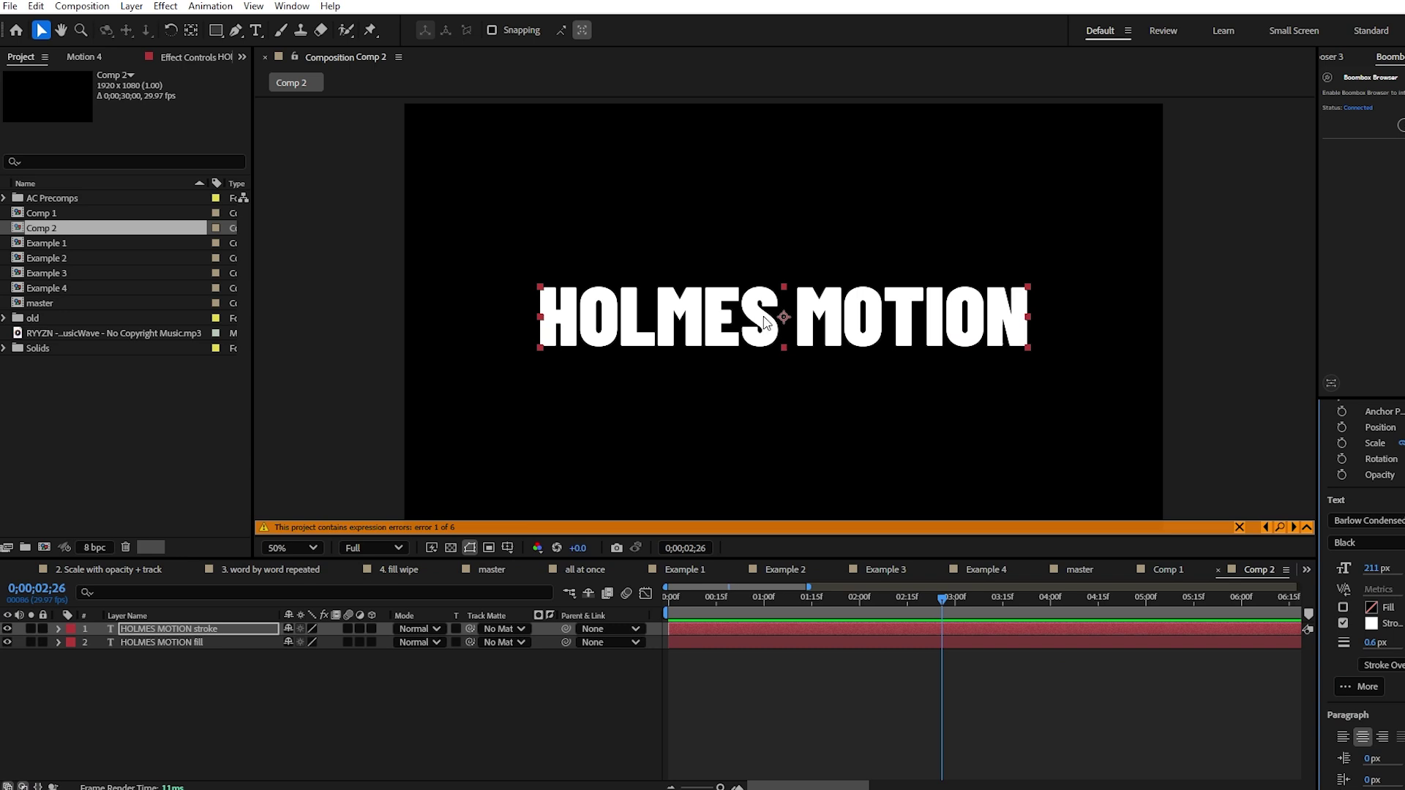
- Move the outlined text below the filled text to inspect its stroke, and undo the move
{"action": "left_click_drag", "start_coordinate": [802, 319], "coordinate": [802, 382]}
{"action": "key", "text": "period"}
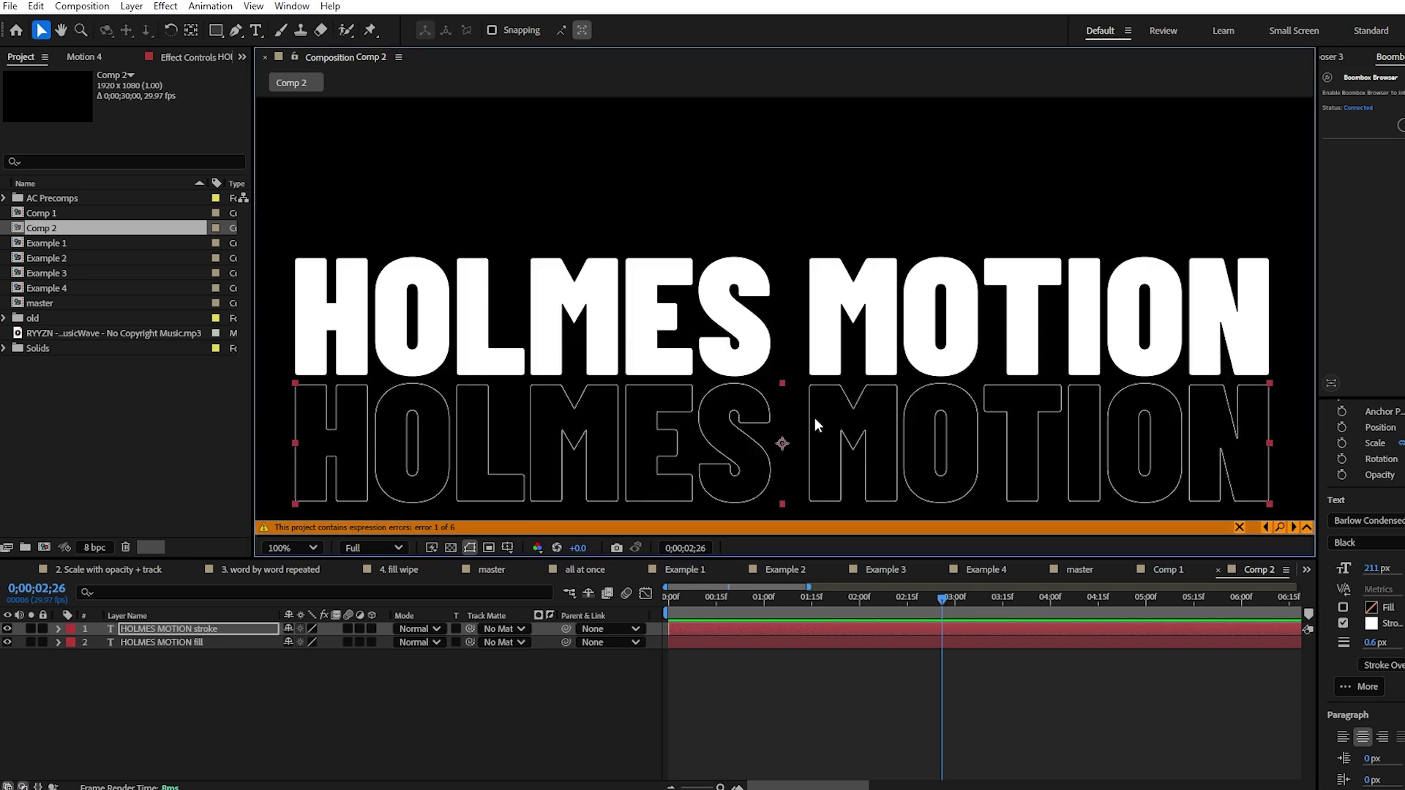
{"action": "key", "text": "comma"}
{"action": "left_click", "coordinate": [312, 547]}
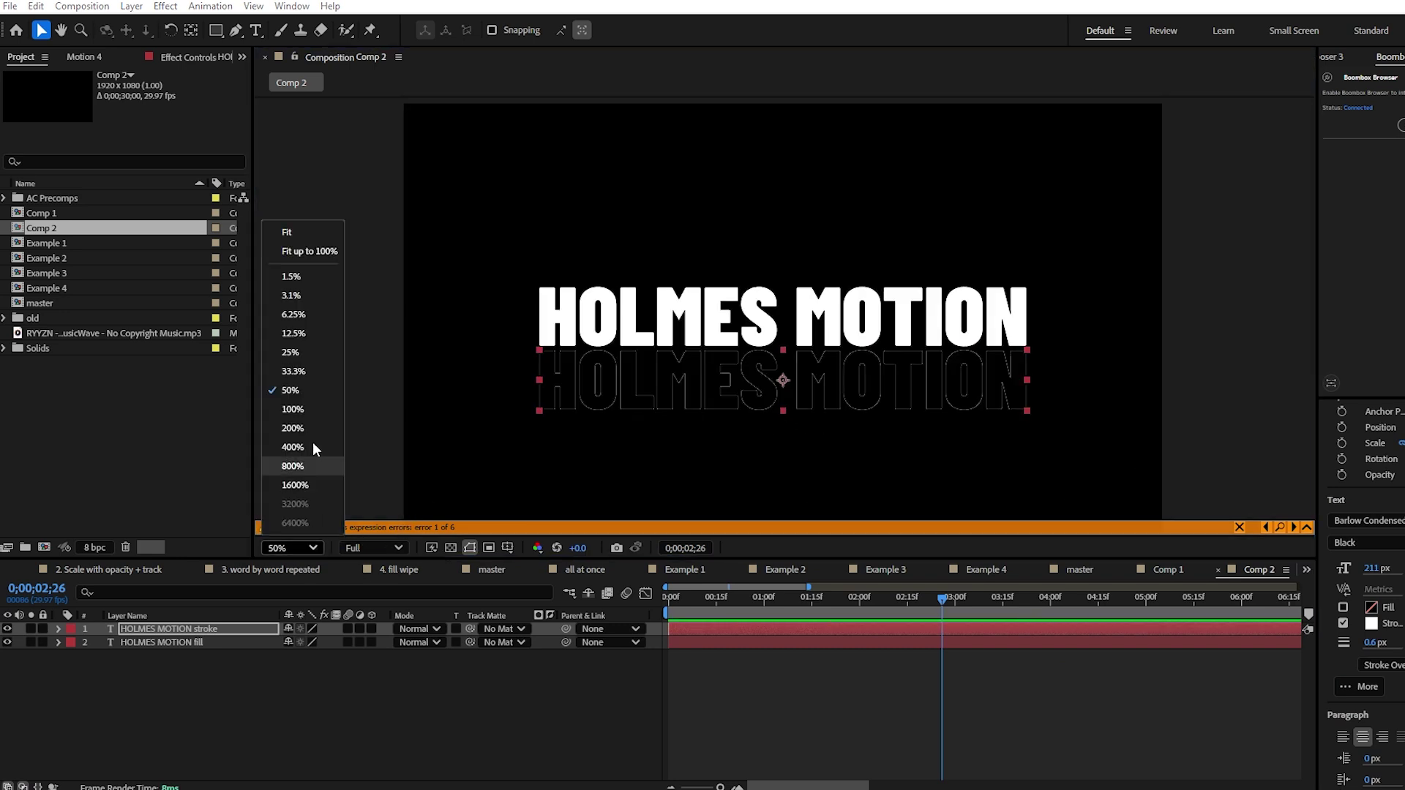
{"action": "key", "text": "Escape"}
{"action": "key", "text": "ctrl+z"}
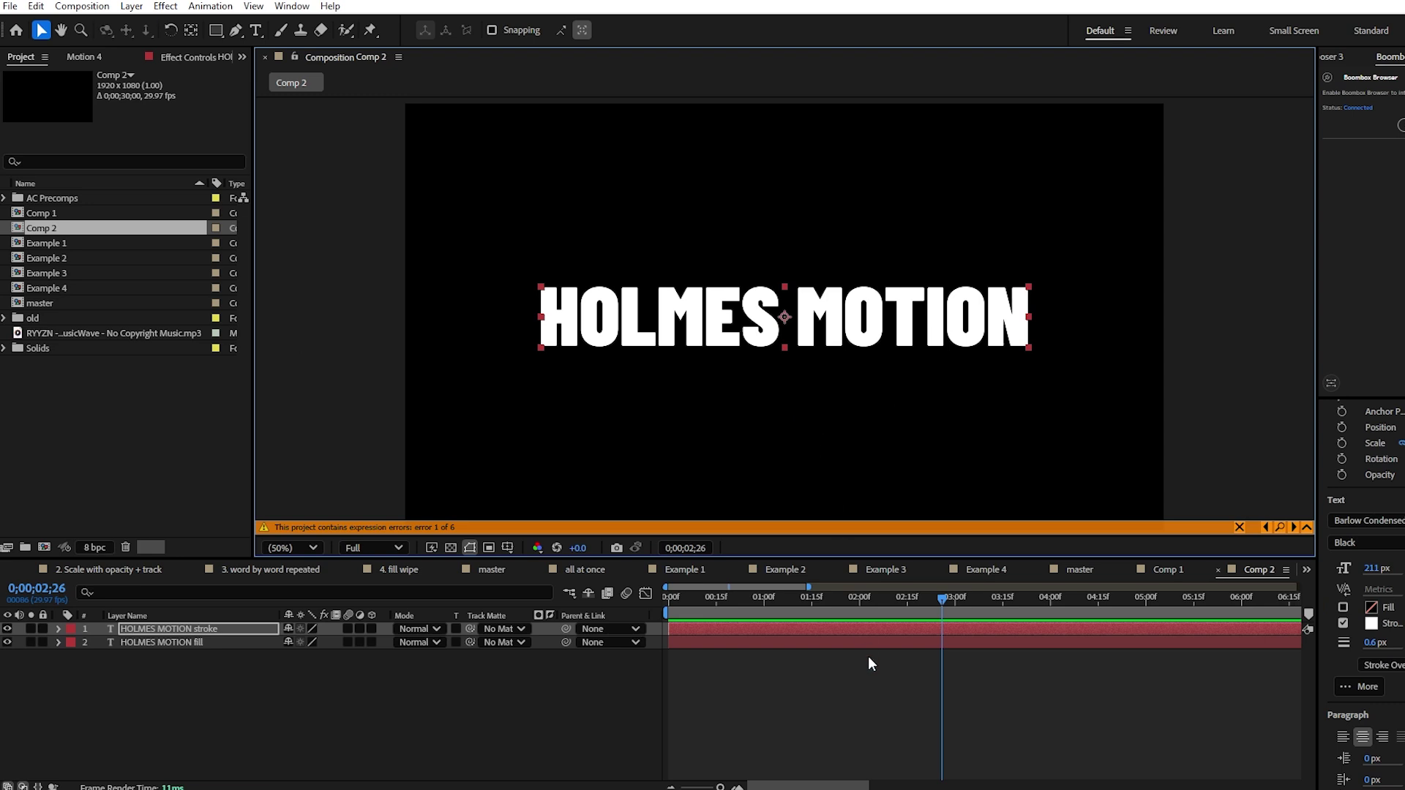
- Save the project, draw a wide purple rectangle shape above the HOLMES MOTION text and select its layer
{"action": "left_click", "coordinate": [872, 717]}
{"action": "key", "text": "ctrl+s"}
{"action": "key", "text": "q"}
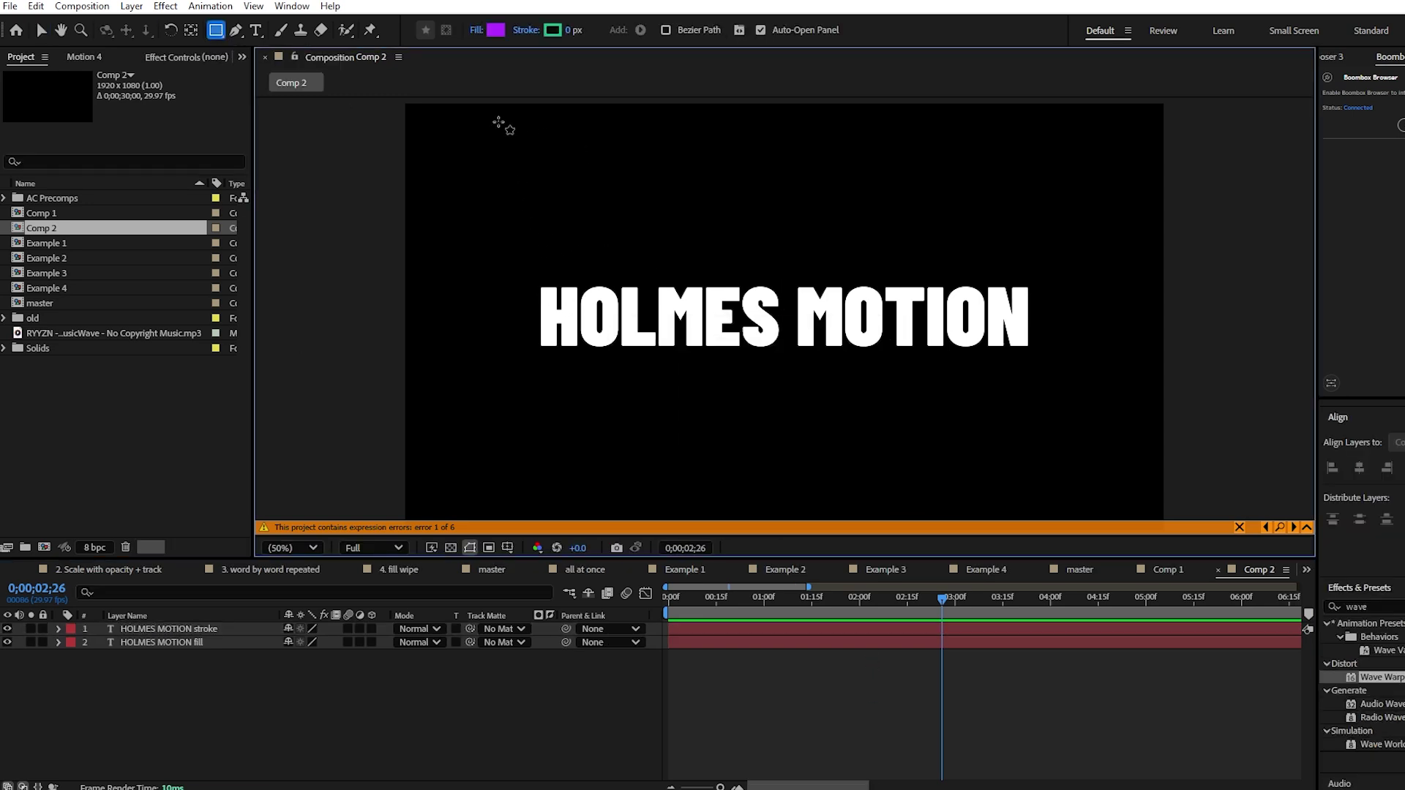
{"action": "left_click_drag", "start_coordinate": [499, 123], "coordinate": [1095, 282]}
{"action": "key", "text": "v"}
{"action": "left_click_drag", "start_coordinate": [951, 226], "coordinate": [942, 218]}
{"action": "left_click", "coordinate": [167, 630]}
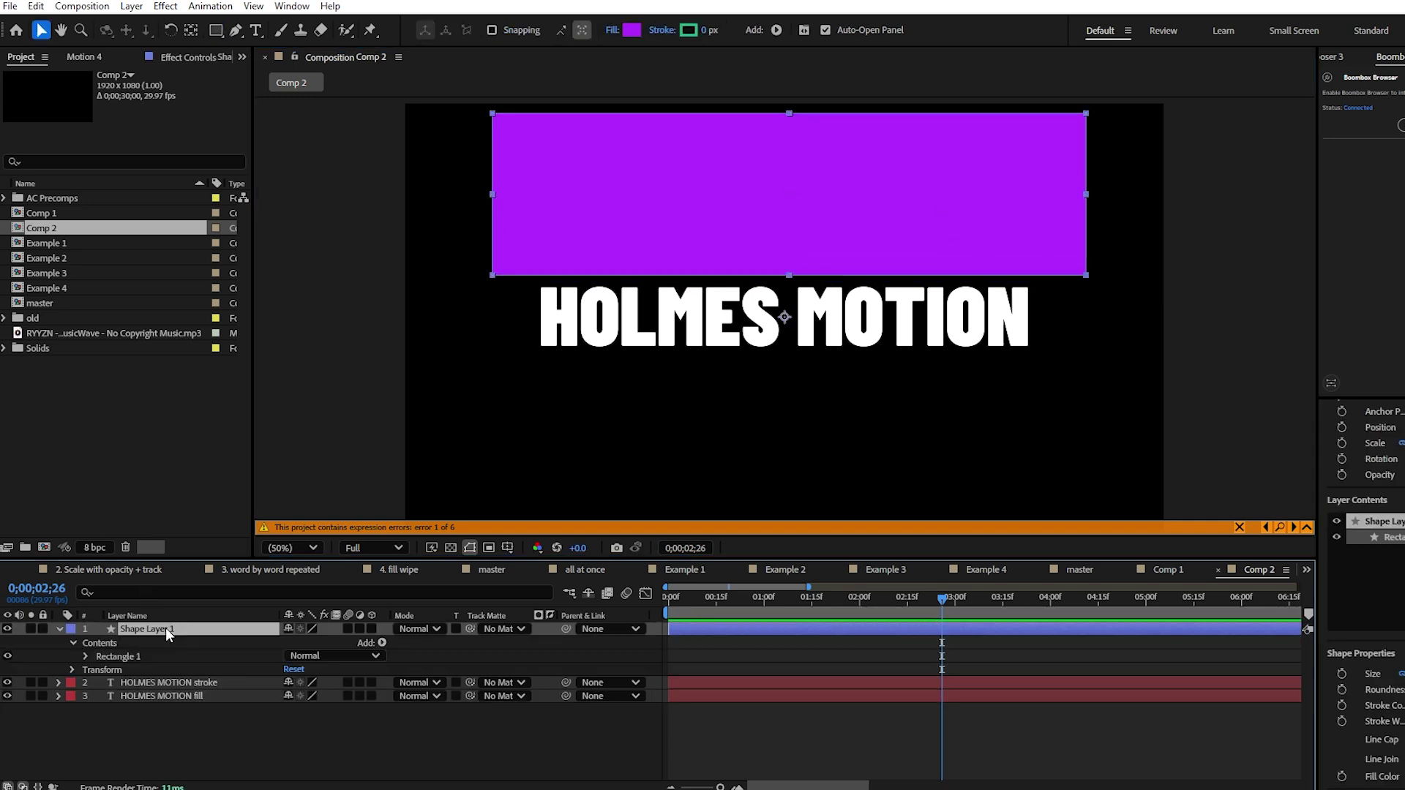
- Rename the rectangle shape layer as mask and use it as the track matte for the HOLMES MOTION fill layer
{"action": "key", "text": "Return"}
{"action": "type", "text": "m"}
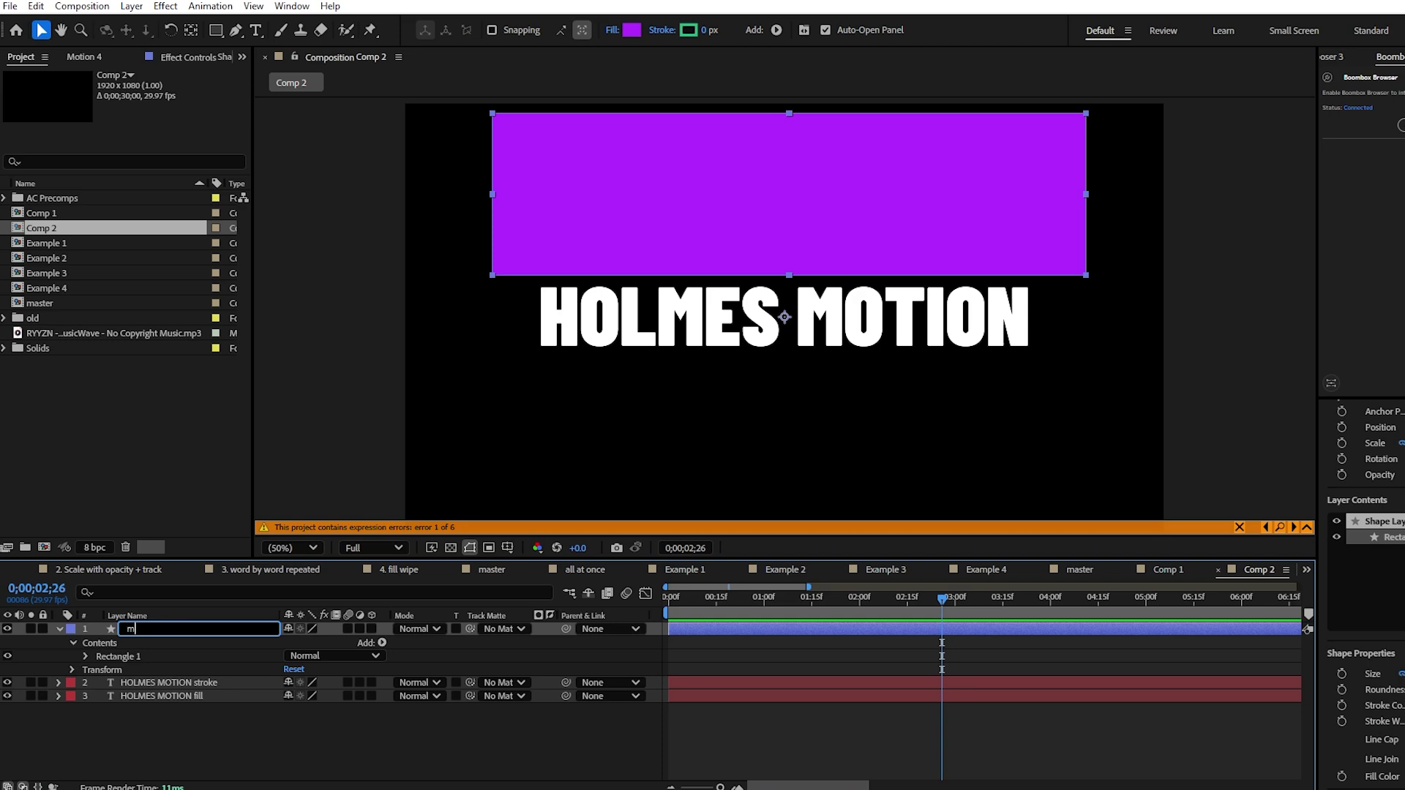
{"action": "type", "text": "ask"}
{"action": "left_click", "coordinate": [173, 692]}
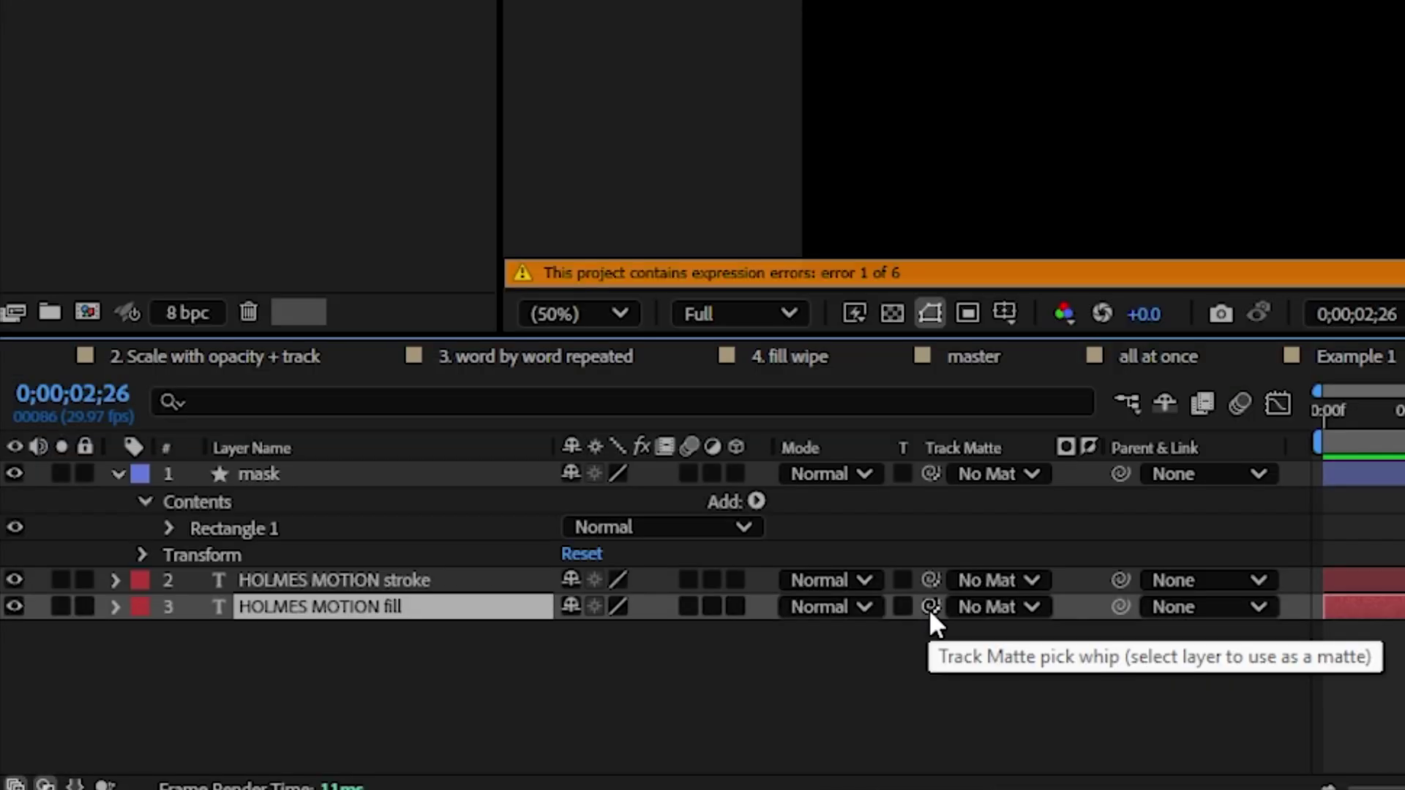
{"action": "left_click_drag", "start_coordinate": [928, 608], "coordinate": [434, 473]}
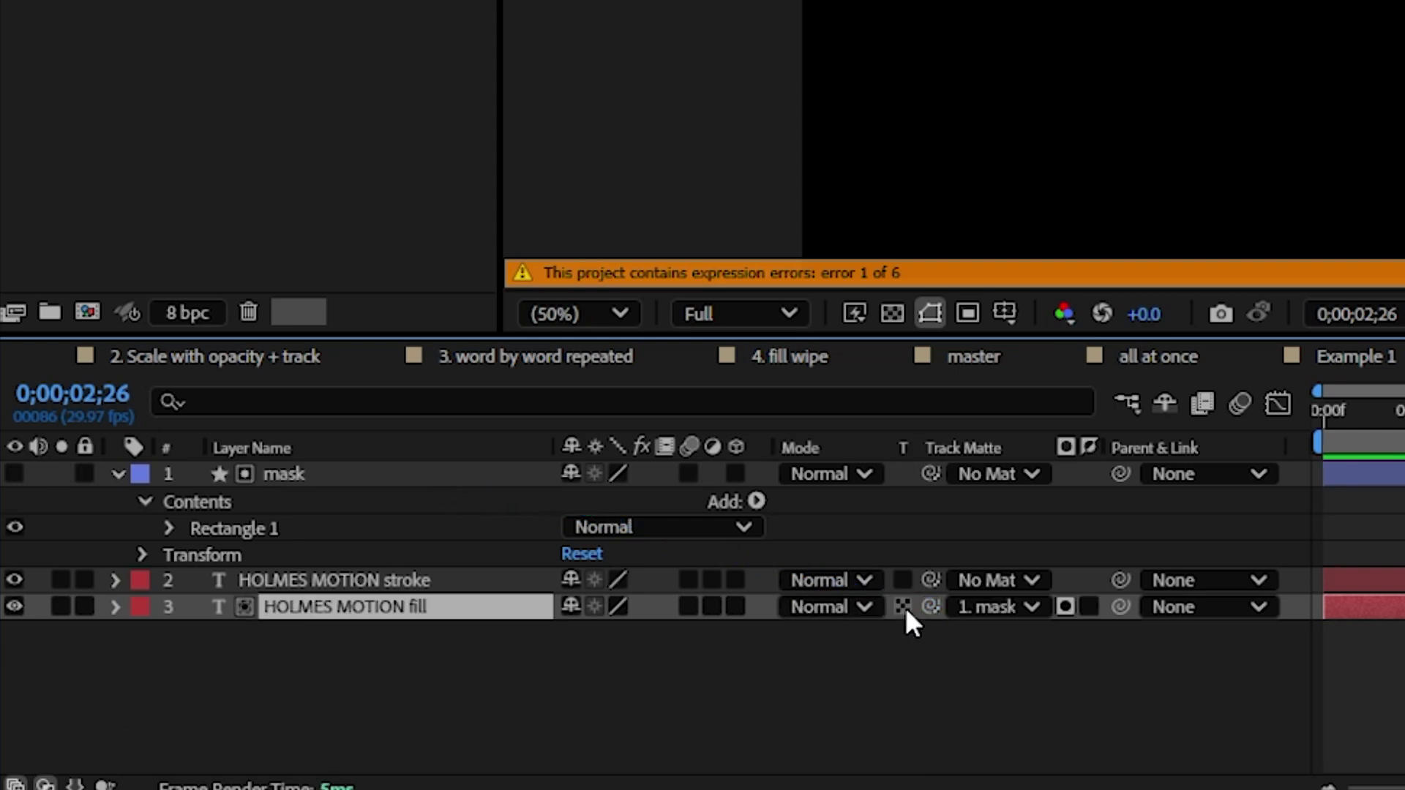
{"action": "left_click", "coordinate": [45, 784]}
{"action": "left_click", "coordinate": [45, 784]}
- Move the mask rectangle down until its lower edge crosses the middle of the HOLMES MOTION text
{"action": "left_click_drag", "start_coordinate": [979, 233], "coordinate": [972, 276]}
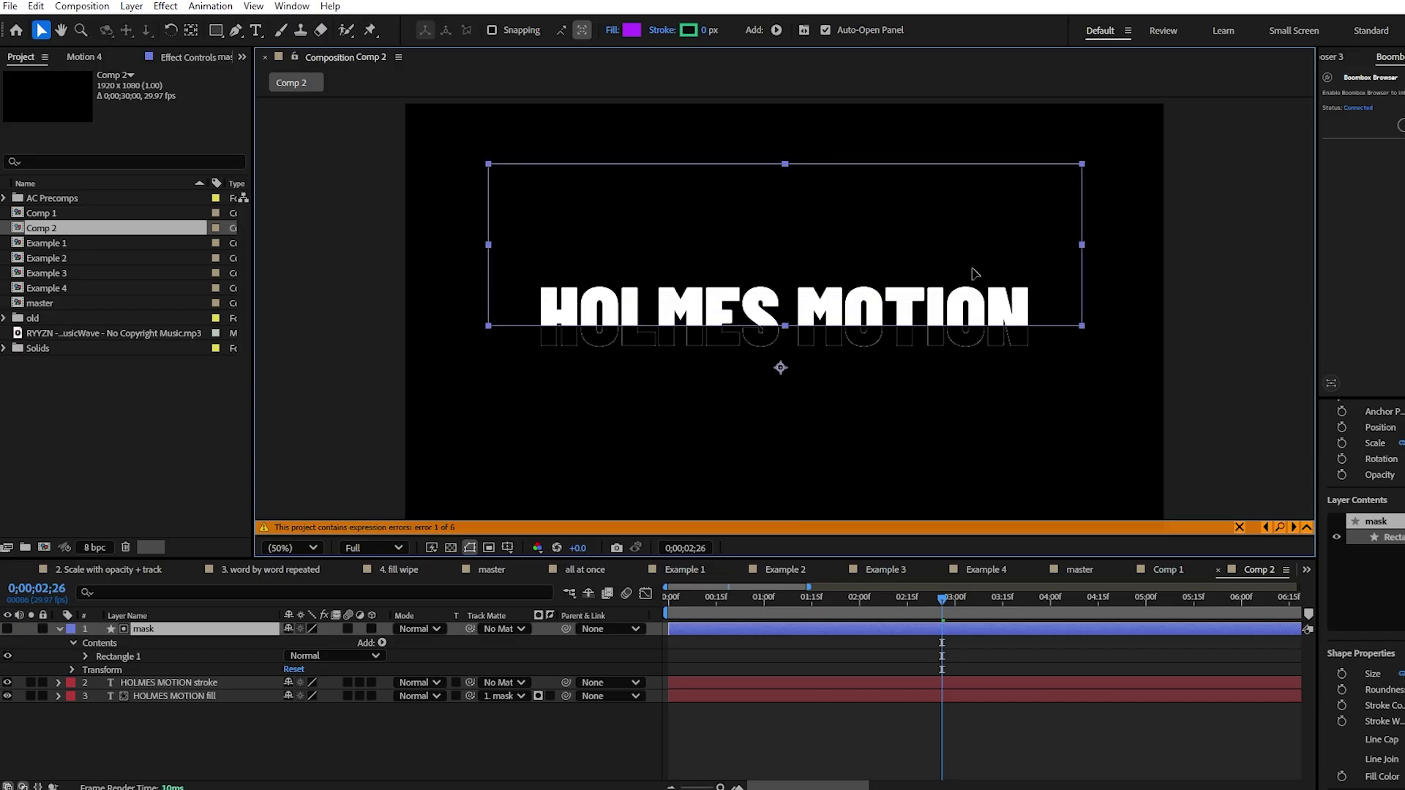
{"action": "key", "text": "period"}
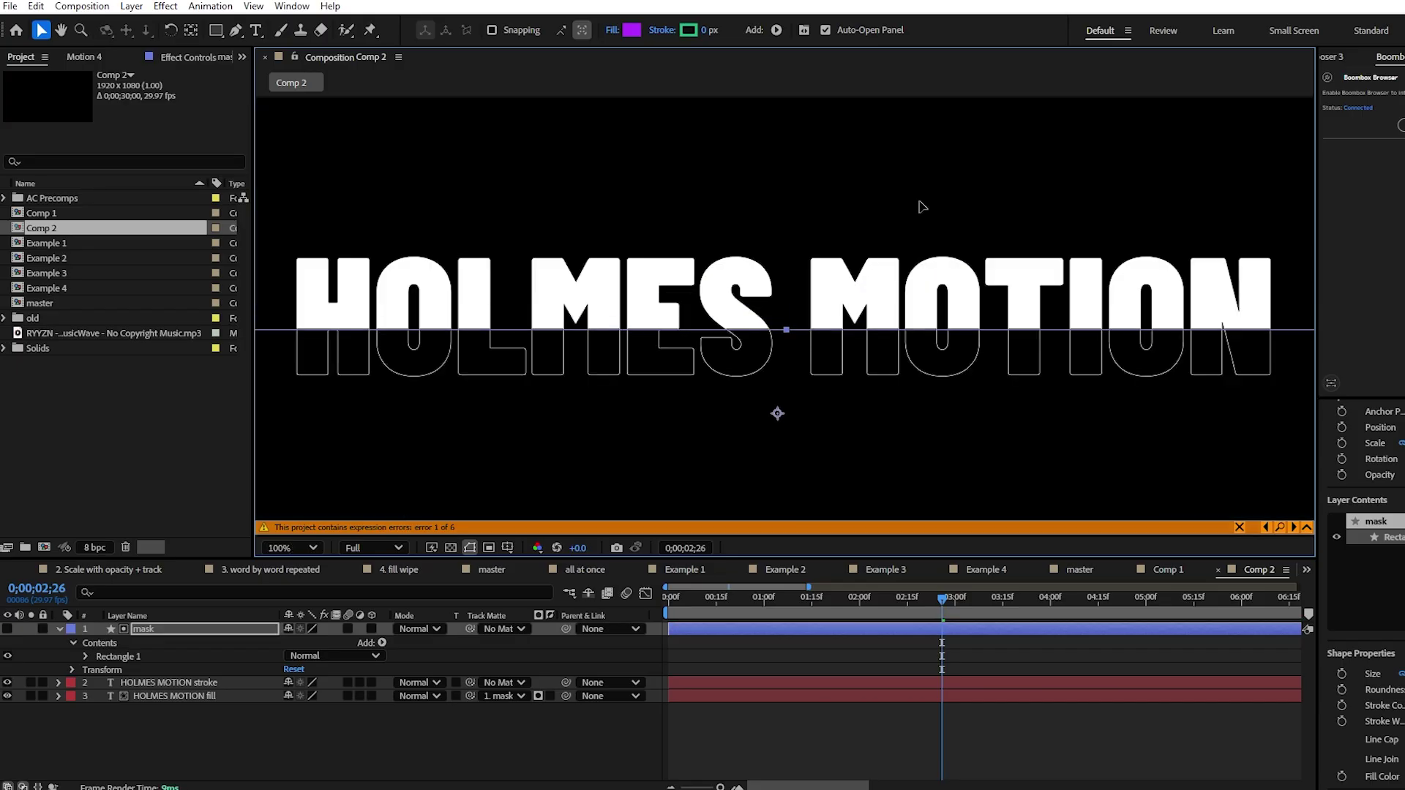
{"action": "mouse_move", "coordinate": [920, 207]}
{"action": "left_mouse_down"}
{"action": "mouse_move", "coordinate": [922, 141]}
{"action": "mouse_move", "coordinate": [920, 212]}
{"action": "left_mouse_up"}
{"action": "key", "text": "comma"}
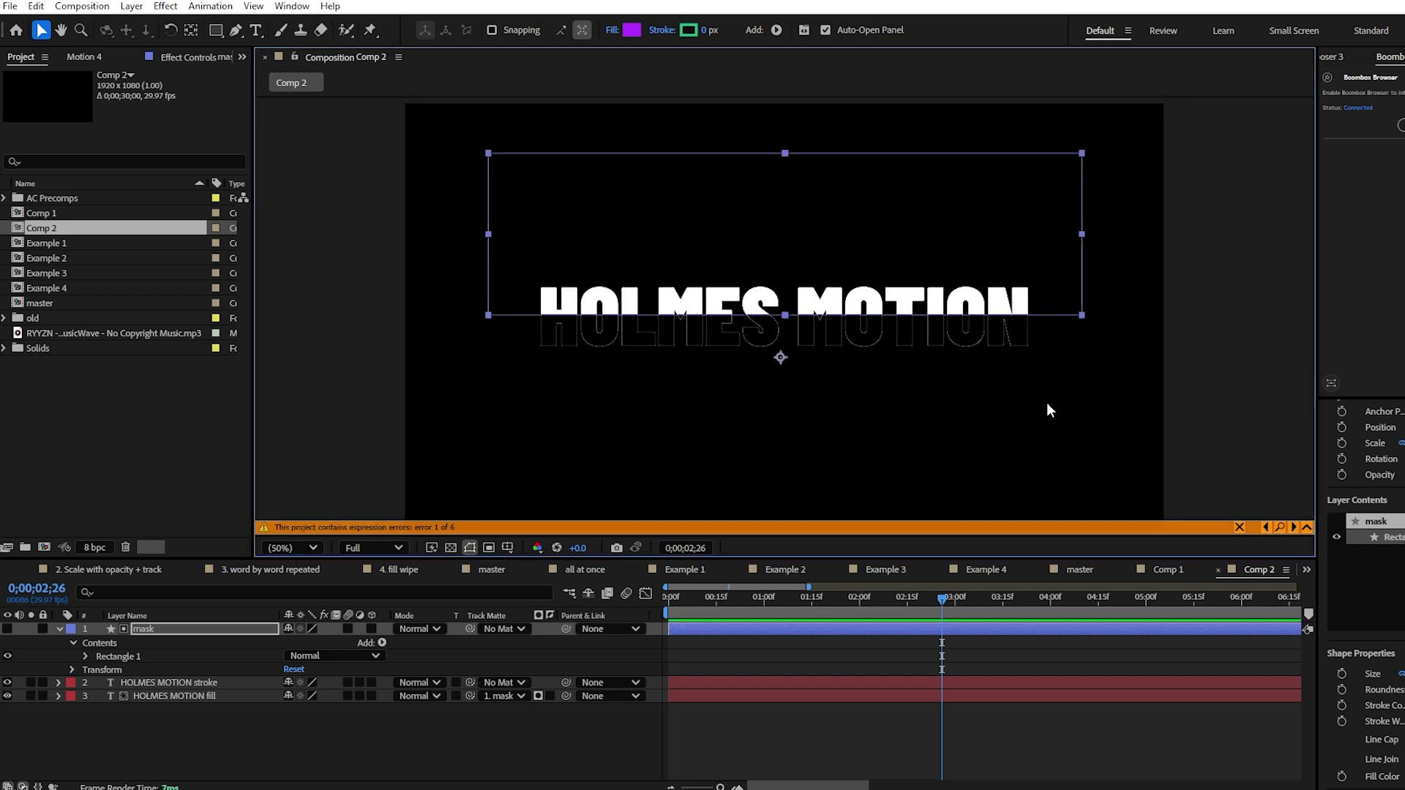
- Apply the Wave Warp effect to the mask layer and set its Wave Width to 197
{"action": "scroll", "coordinate": [1401, 479], "scroll_direction": "down", "scroll_amount": 15}
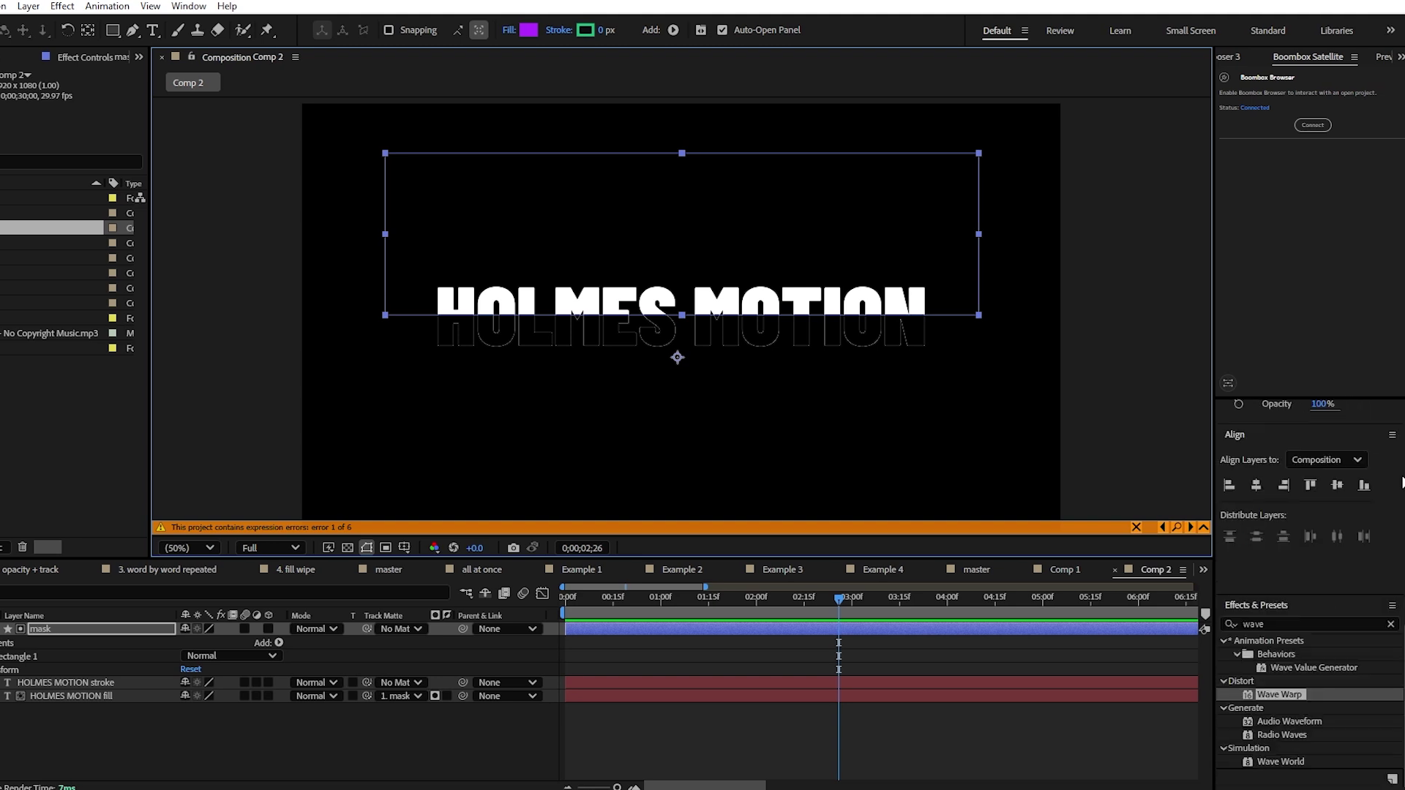
{"action": "left_click", "coordinate": [1298, 625]}
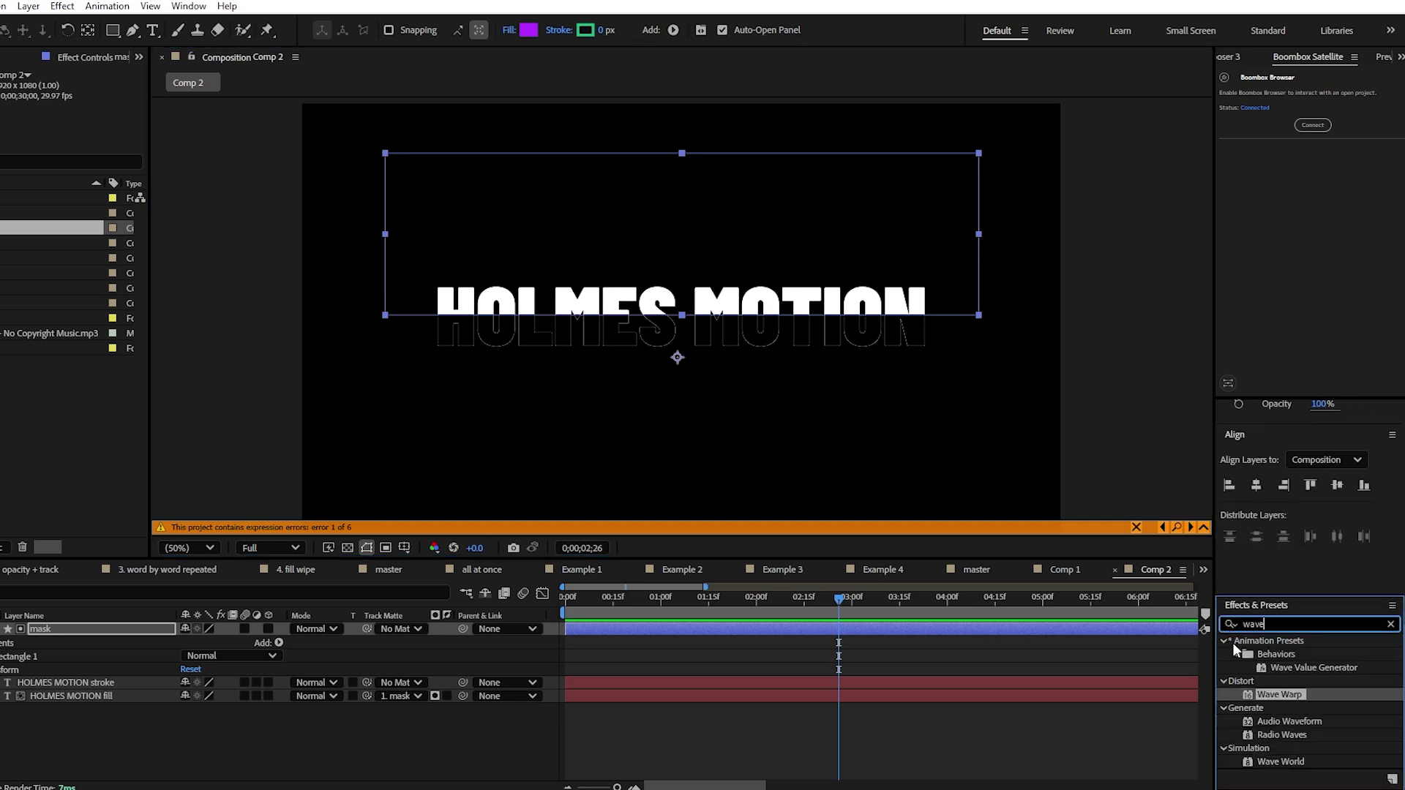
{"action": "double_click", "coordinate": [1290, 692]}
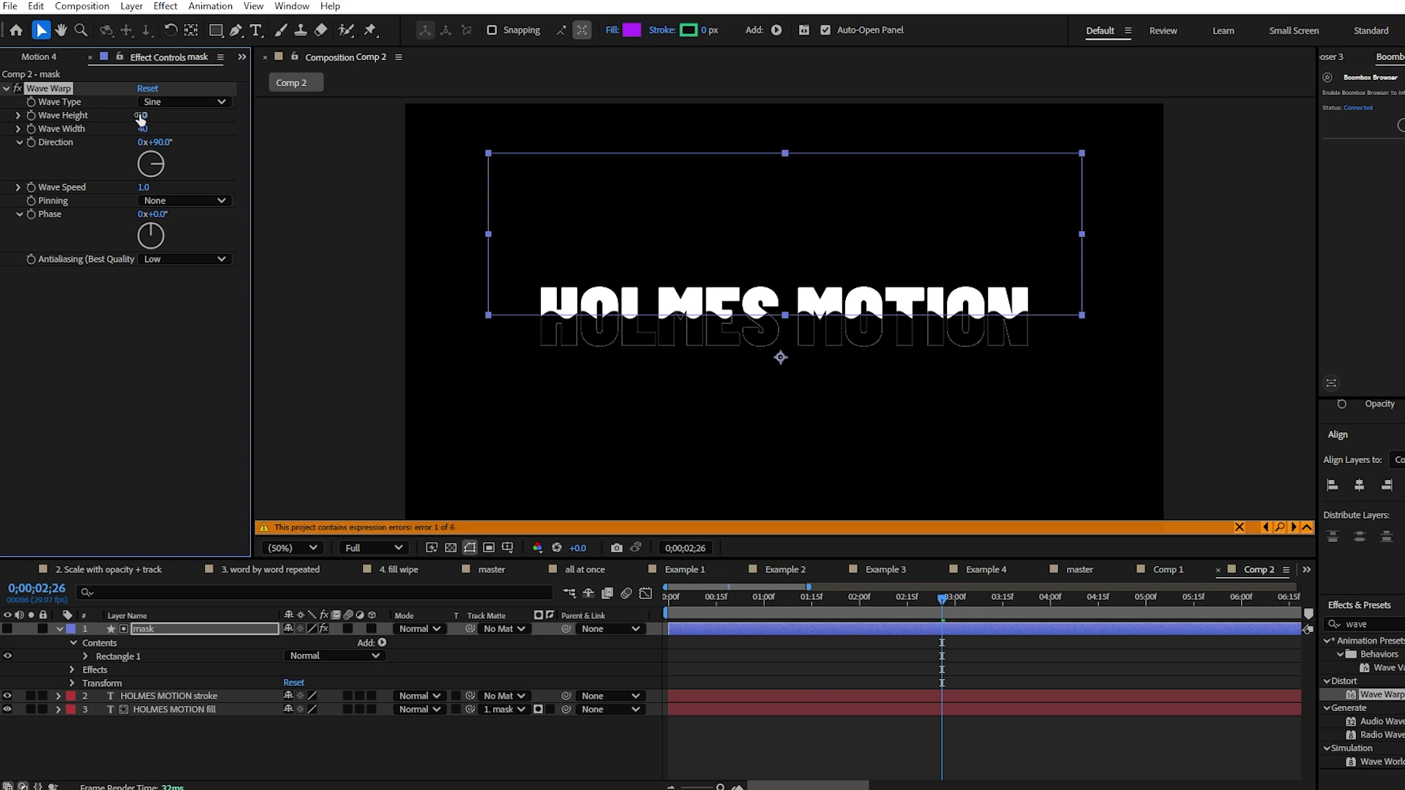
{"action": "left_click_drag", "start_coordinate": [172, 128], "coordinate": [1394, 218]}
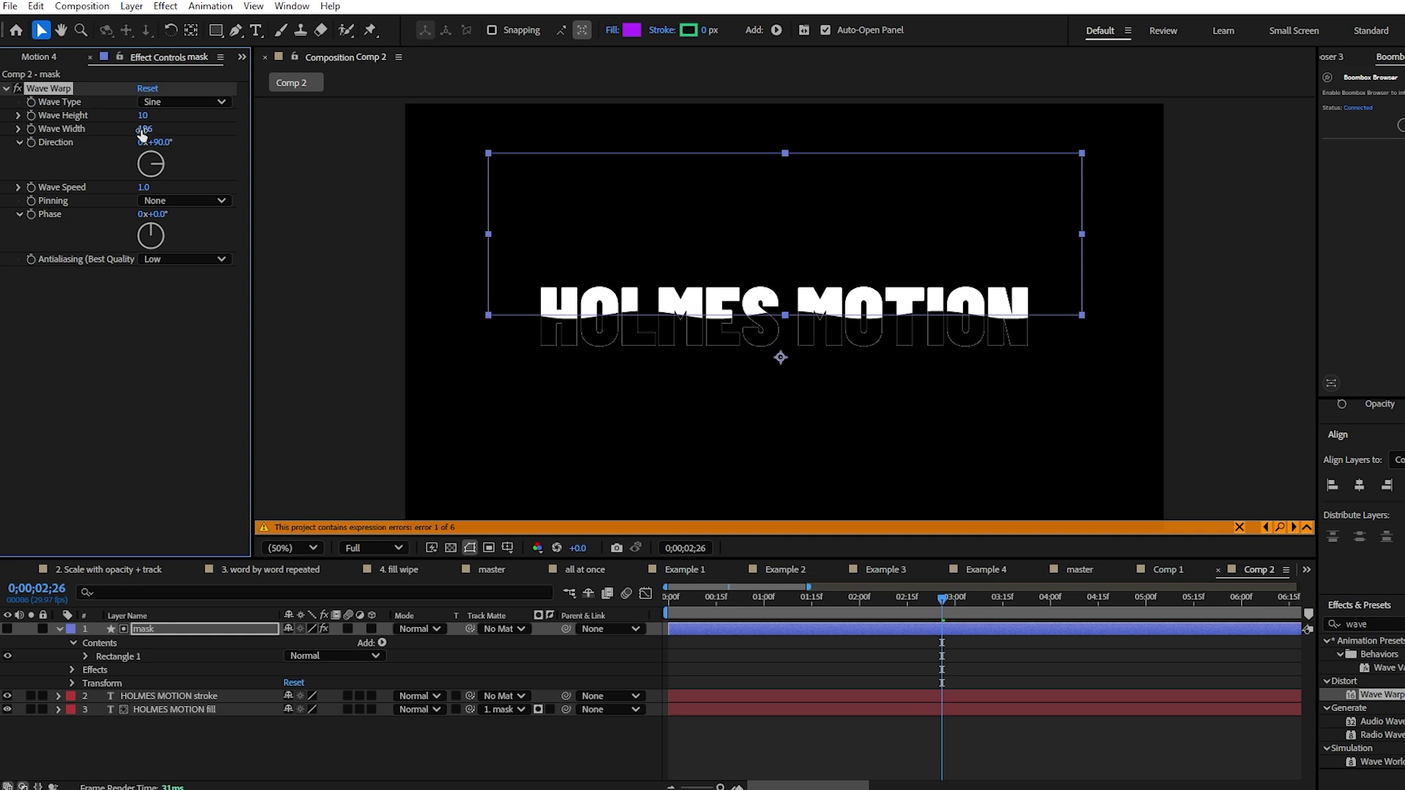
{"action": "left_click", "coordinate": [249, 135]}
{"action": "left_click_drag", "start_coordinate": [150, 128], "coordinate": [250, 150]}
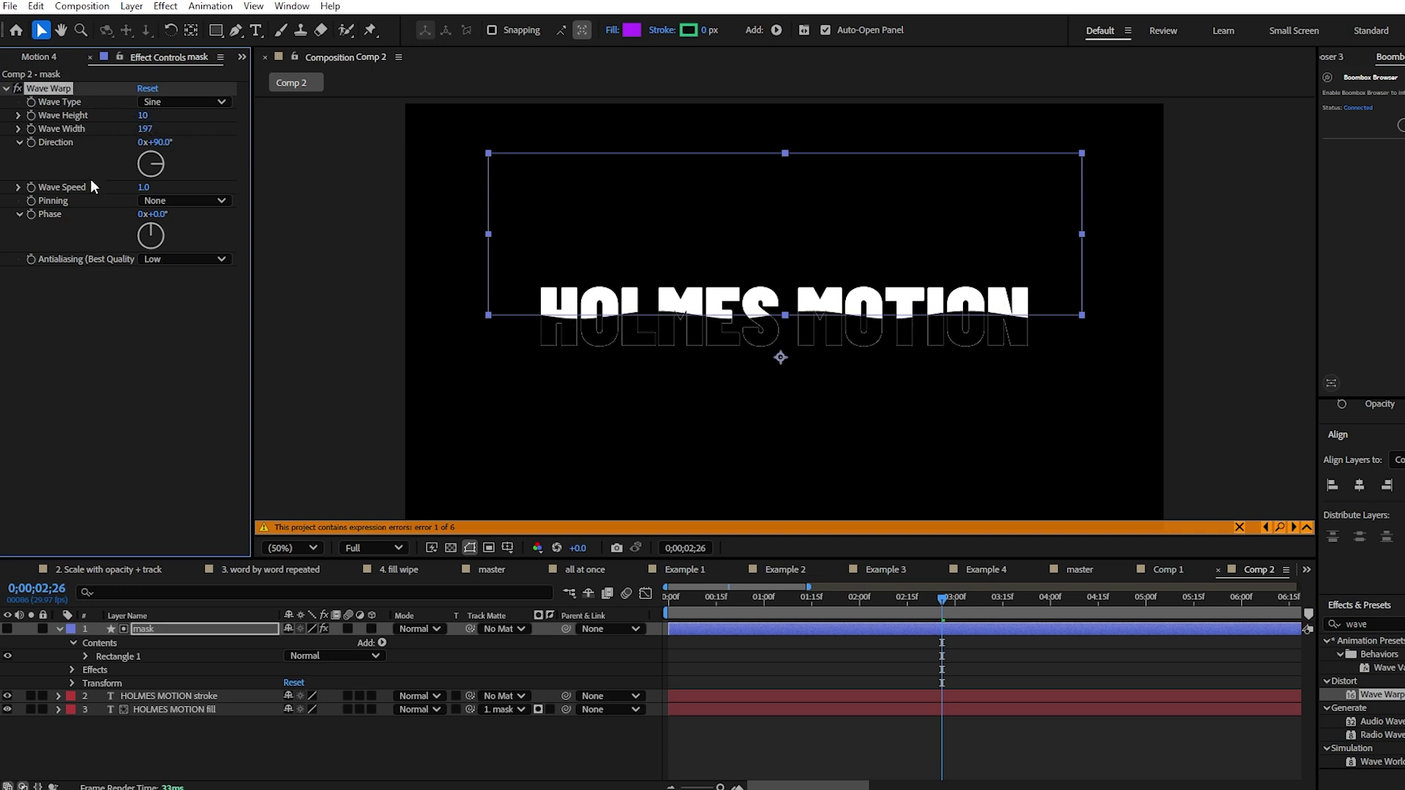
- Keyframe the mask's Position at 0;00;01;00, and lower the mask at 0;00;01;15 until it covers the whole text
{"action": "left_click_drag", "start_coordinate": [831, 603], "coordinate": [612, 603]}
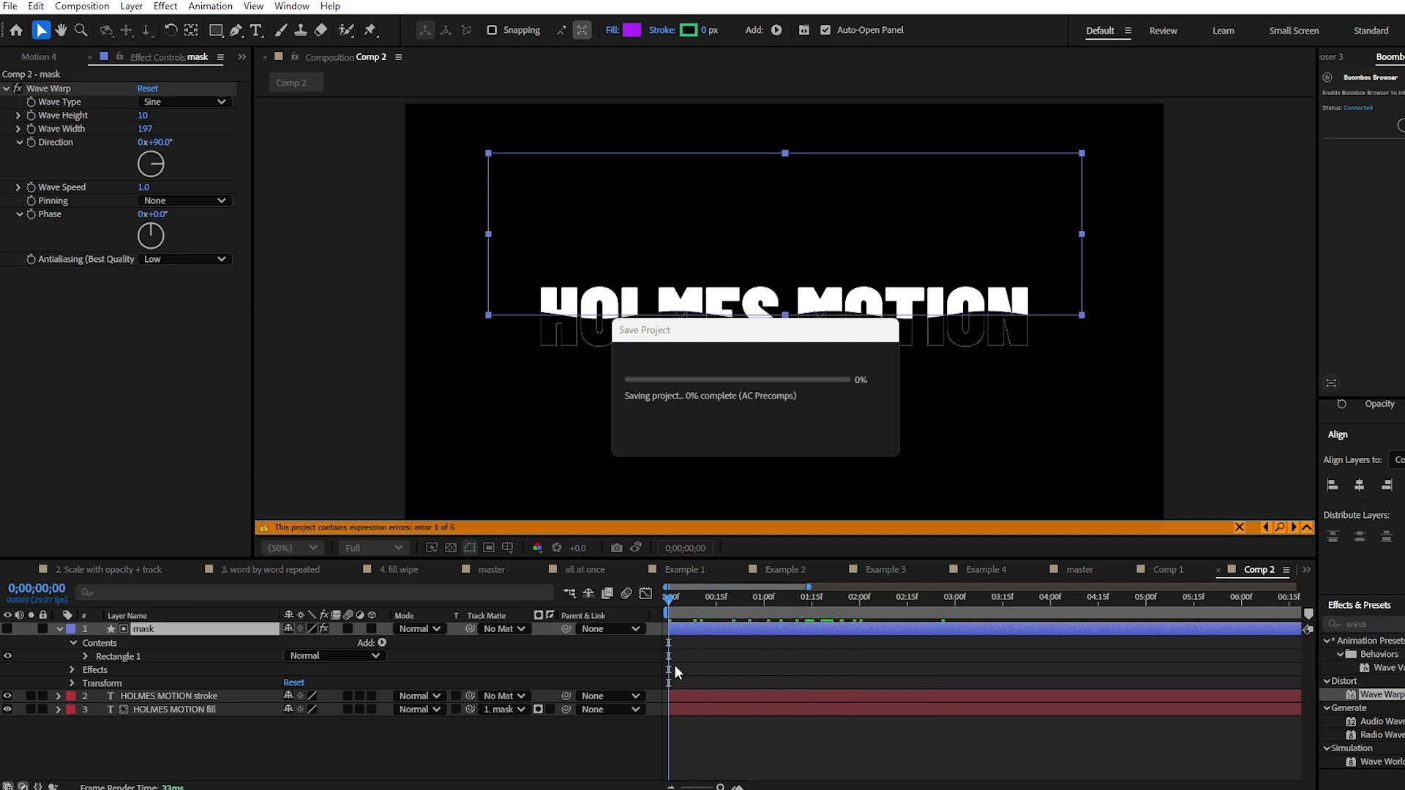
{"action": "key", "text": "p"}
{"action": "left_click", "coordinate": [763, 599]}
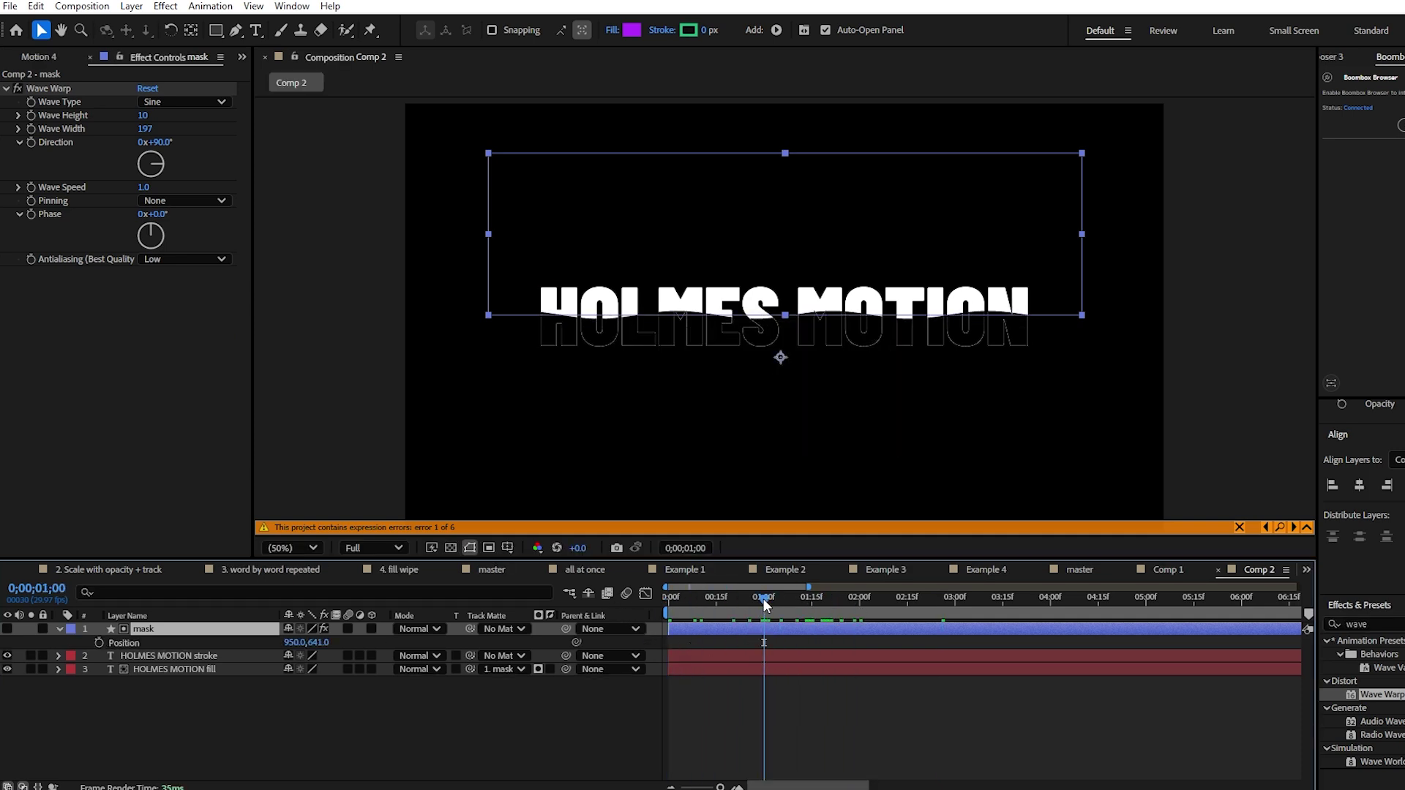
{"action": "key", "text": "p"}
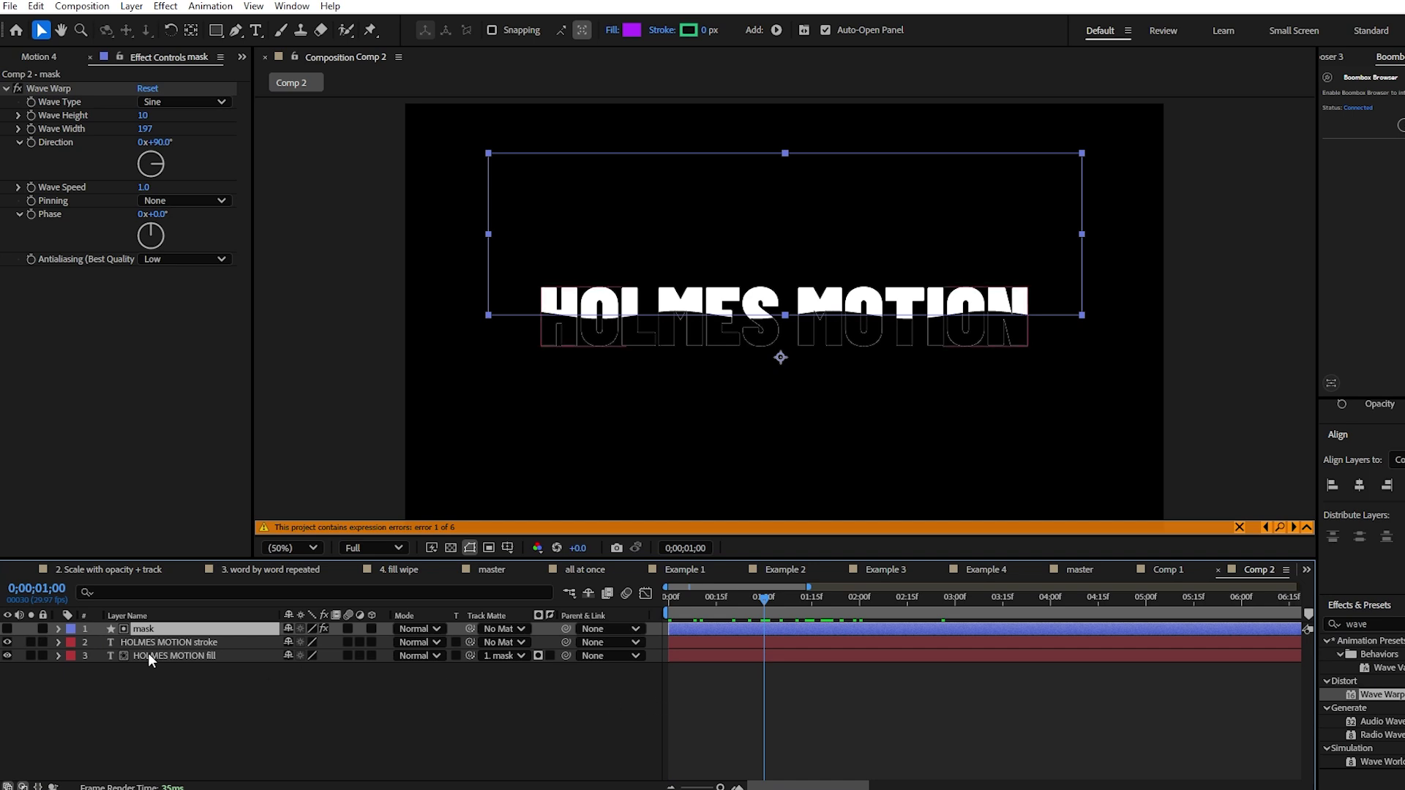
{"action": "key", "text": "p"}
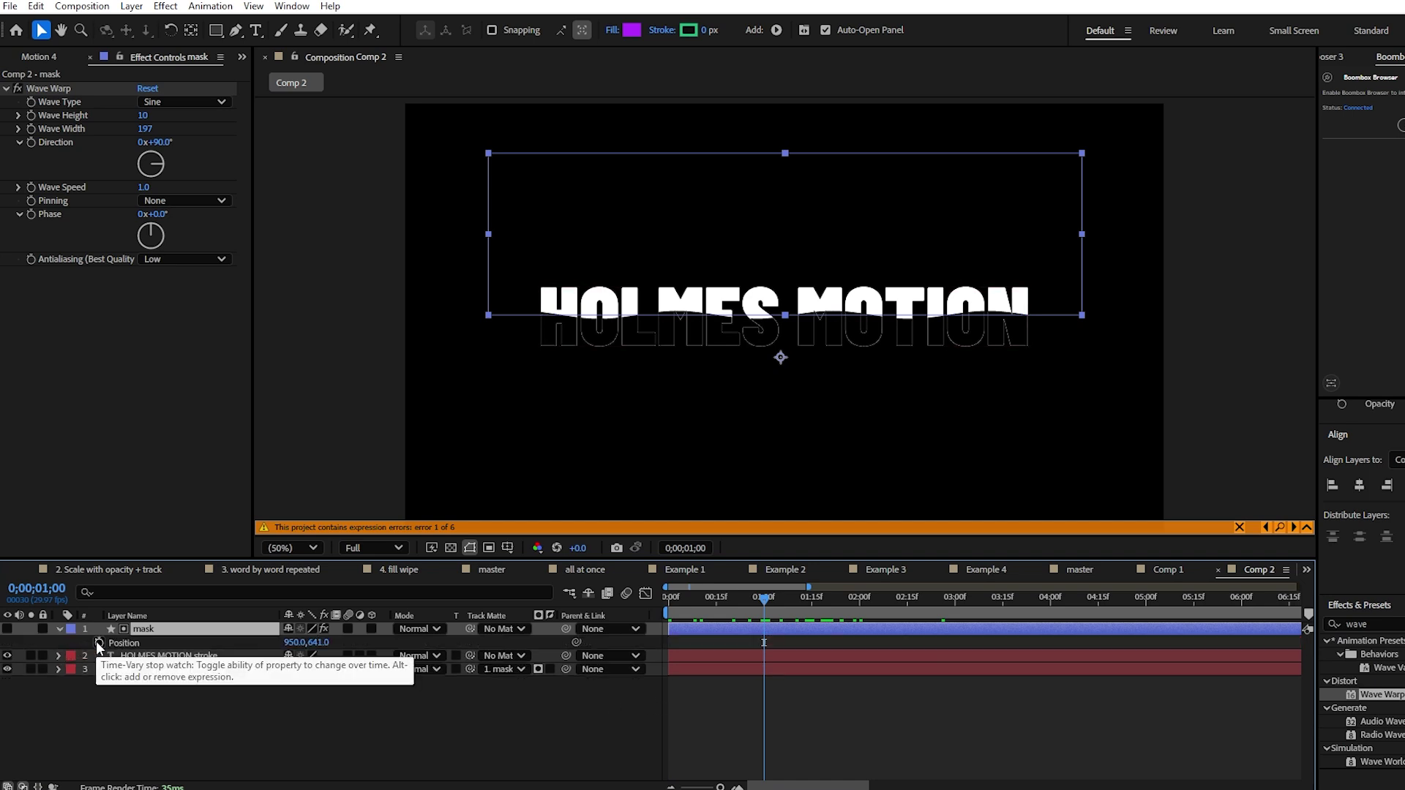
{"action": "left_click", "coordinate": [99, 642]}
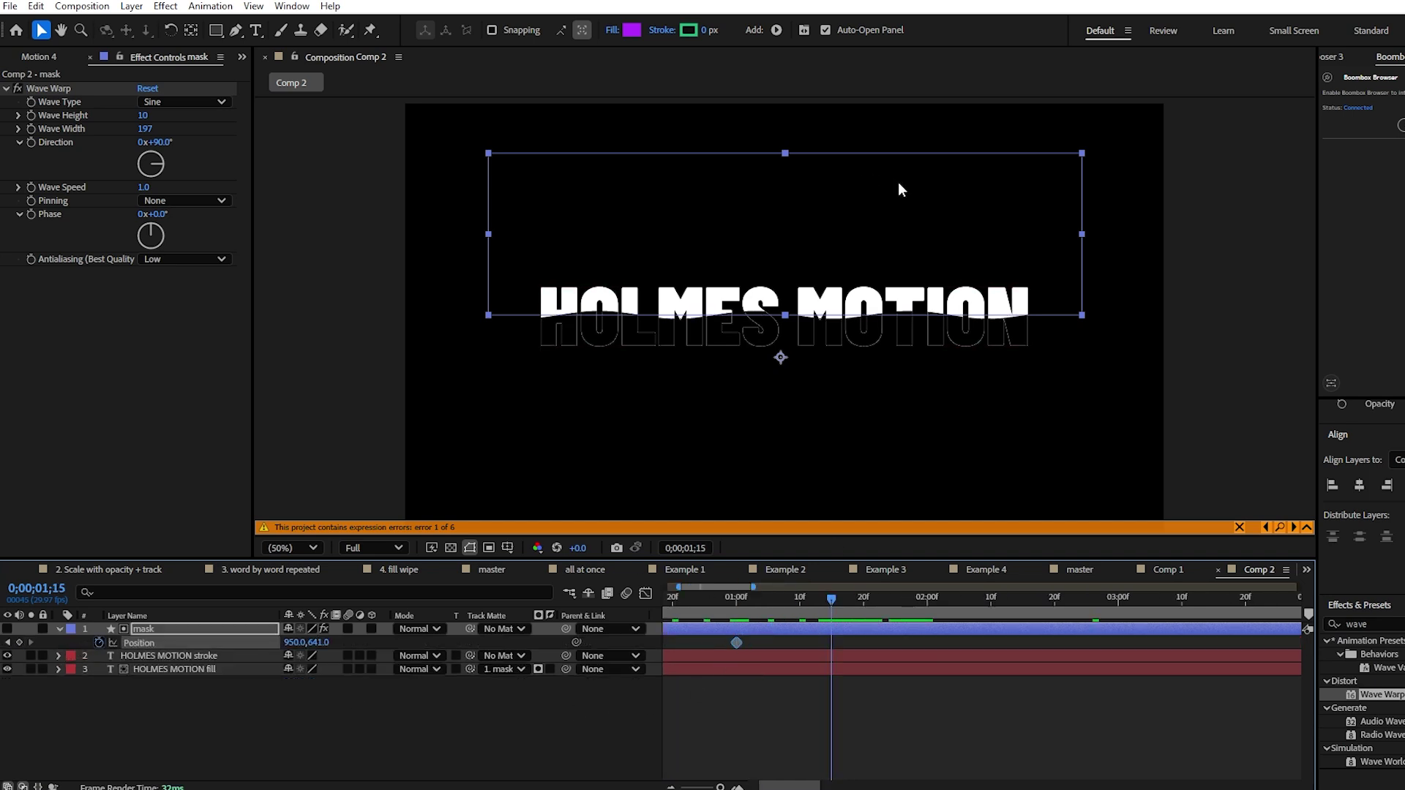
{"action": "key", "text": "shift+Down"}
{"action": "key", "text": "shift+Down"}
{"action": "key", "text": "shift+Down"}
{"action": "key", "text": "shift+Down"}
{"action": "key", "text": "shift+Down"}
{"action": "key", "text": "shift+Down"}
{"action": "key", "text": "shift+Down"}
{"action": "key", "text": "shift+Down"}
{"action": "key", "text": "shift+Down"}
{"action": "key", "text": "shift+Down"}
{"action": "key", "text": "shift+Down"}
{"action": "key", "text": "shift+Down"}
{"action": "key", "text": "shift+Down"}
{"action": "key", "text": "shift+Down"}
{"action": "key", "text": "shift+Down"}
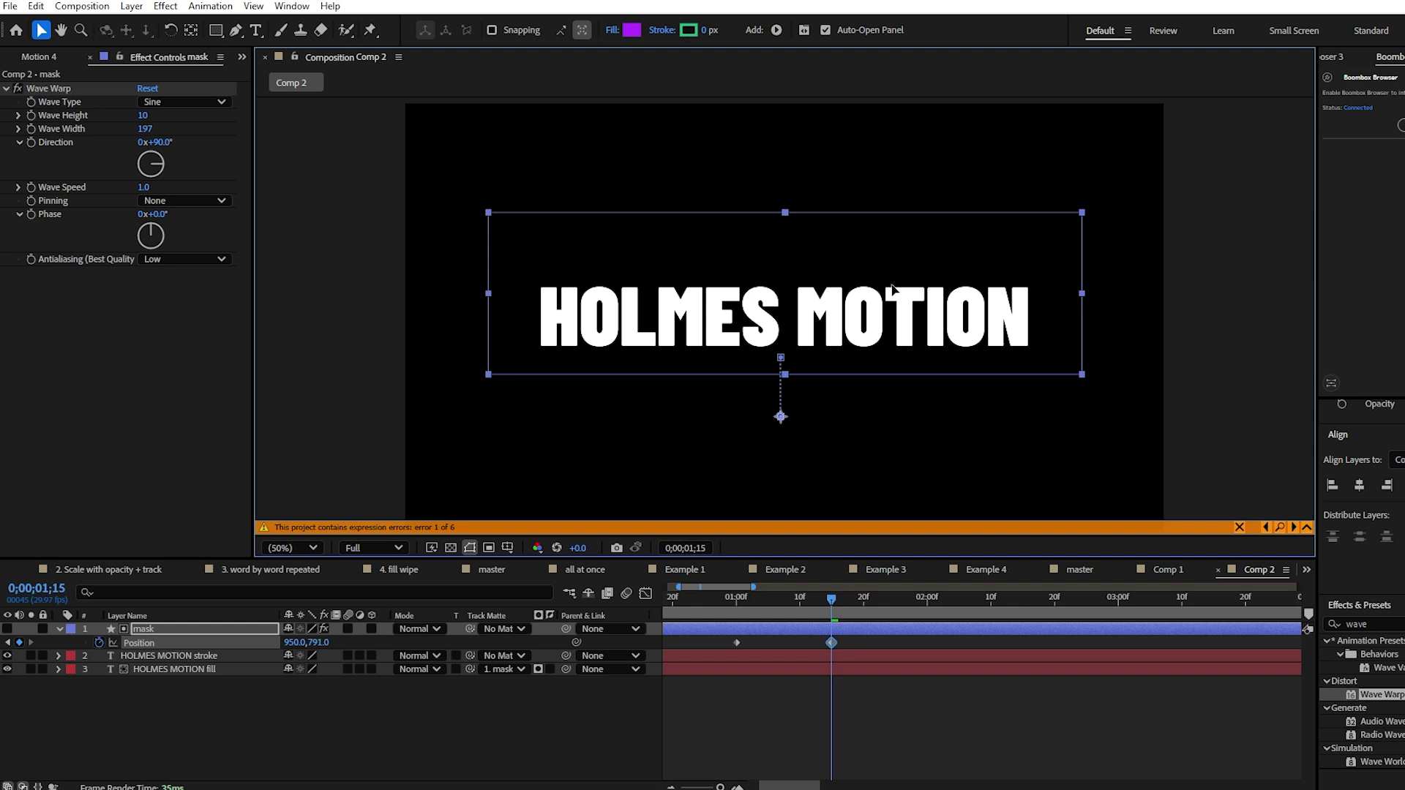
{"action": "left_click_drag", "start_coordinate": [835, 602], "coordinate": [729, 604]}
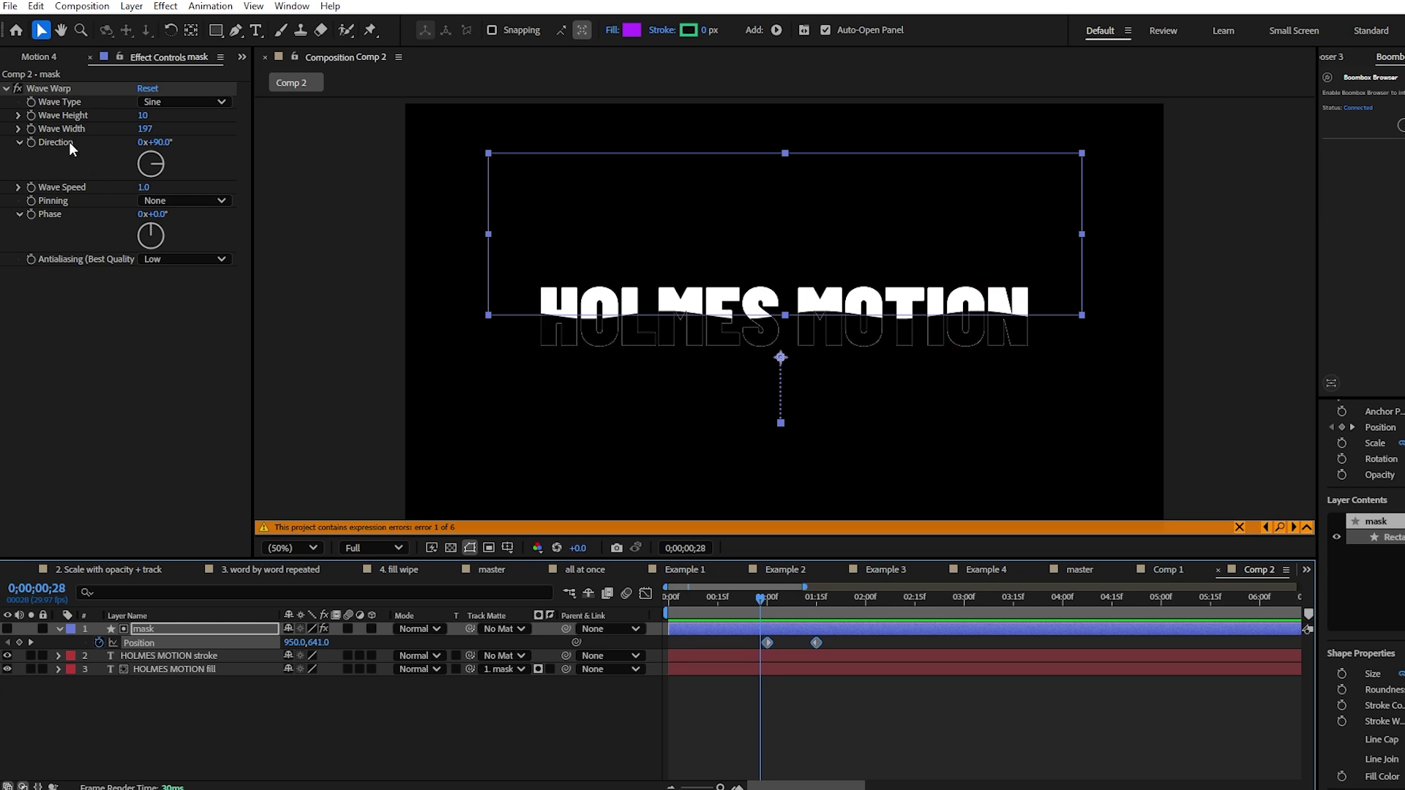
- Ease the mask's two Position keyframes in Motion 4 with ease values of 100 and 0
{"action": "left_click", "coordinate": [40, 58]}
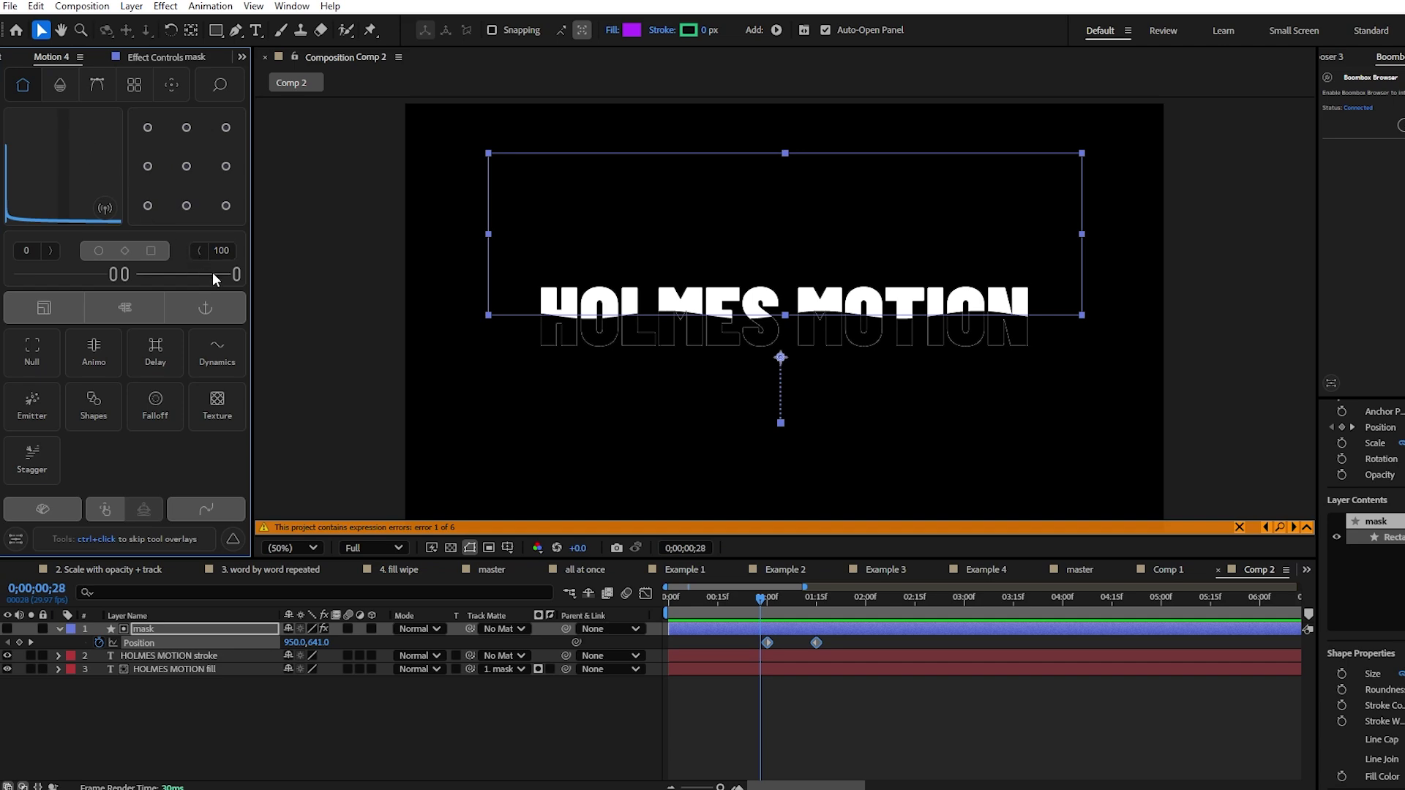
{"action": "left_click_drag", "start_coordinate": [208, 272], "coordinate": [204, 273]}
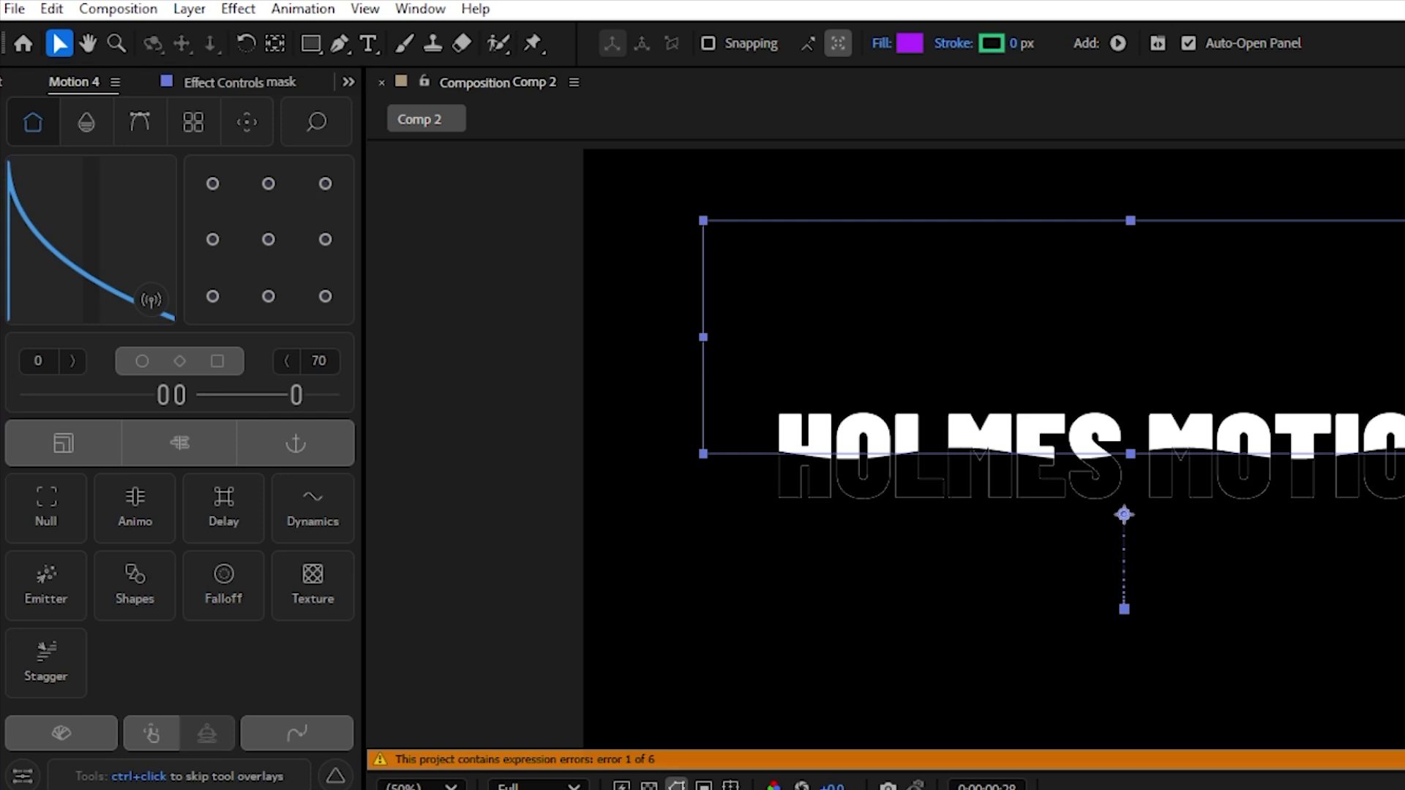
{"action": "left_click_drag", "start_coordinate": [295, 396], "coordinate": [14, 397]}
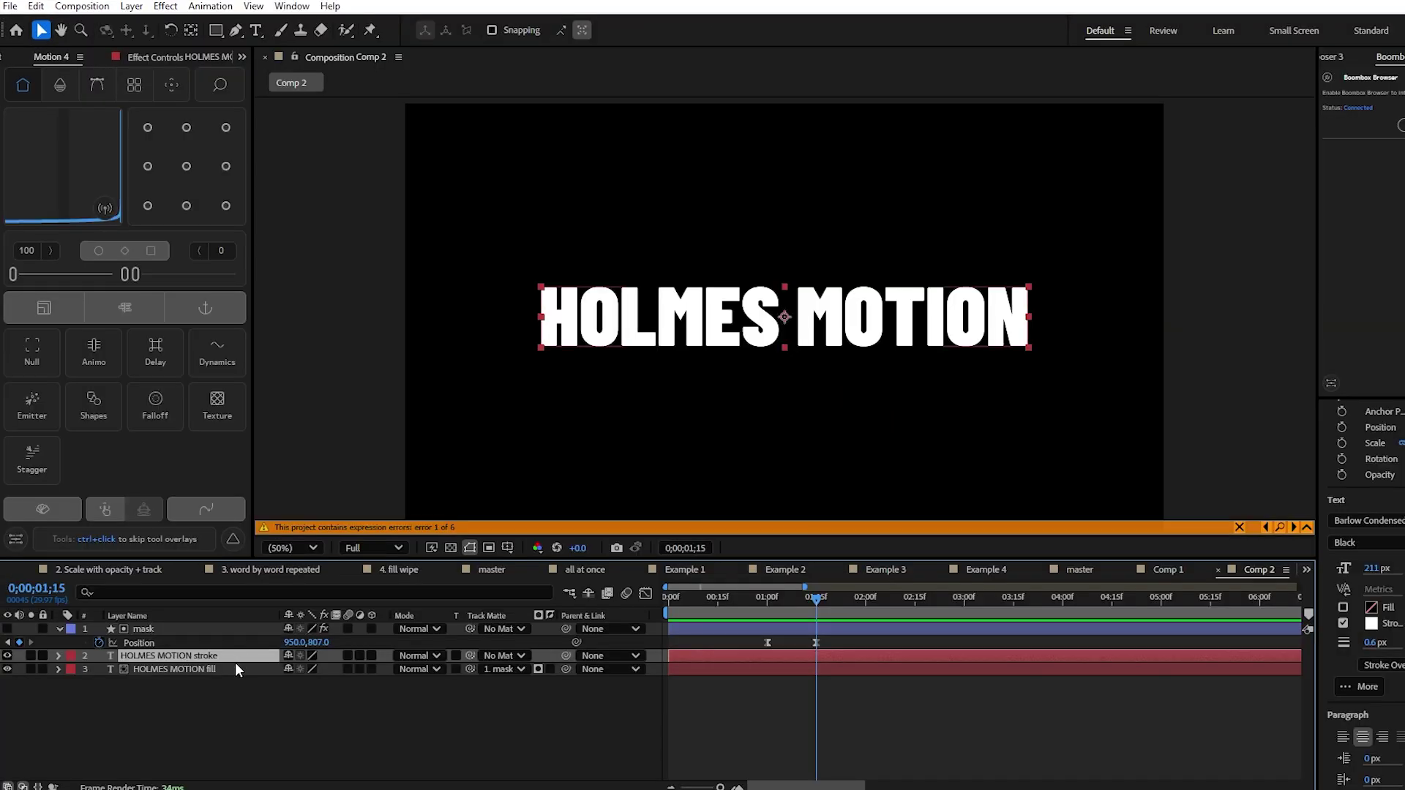
- Duplicate the HOLMES MOTION stroke layer four times, label the copies purple and place them beneath the fill layer
{"action": "key", "text": "ctrl+d"}
{"action": "key", "text": "ctrl+d"}
{"action": "key", "text": "ctrl+d"}
{"action": "key", "text": "ctrl+d"}
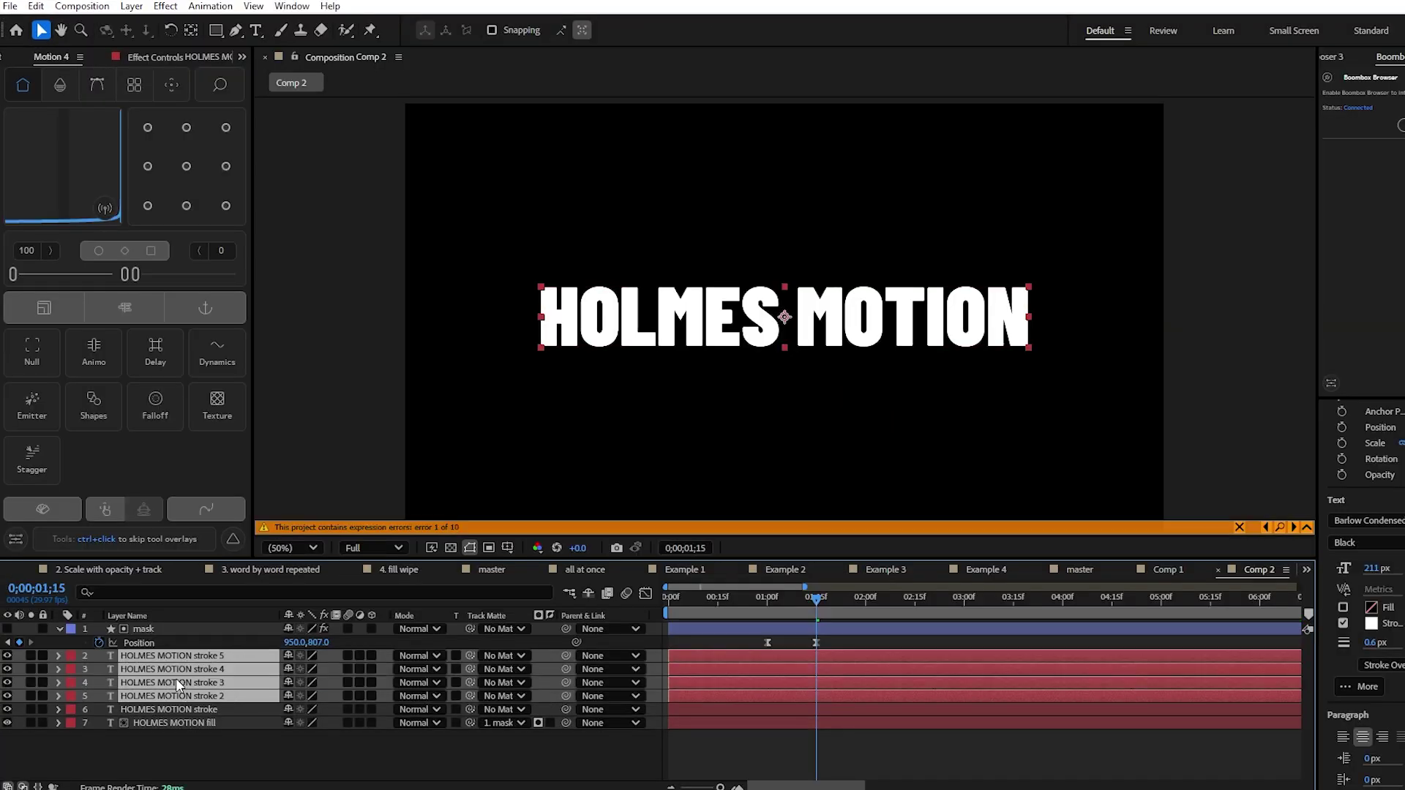
{"action": "left_click", "coordinate": [69, 656]}
{"action": "left_click", "coordinate": [152, 540]}
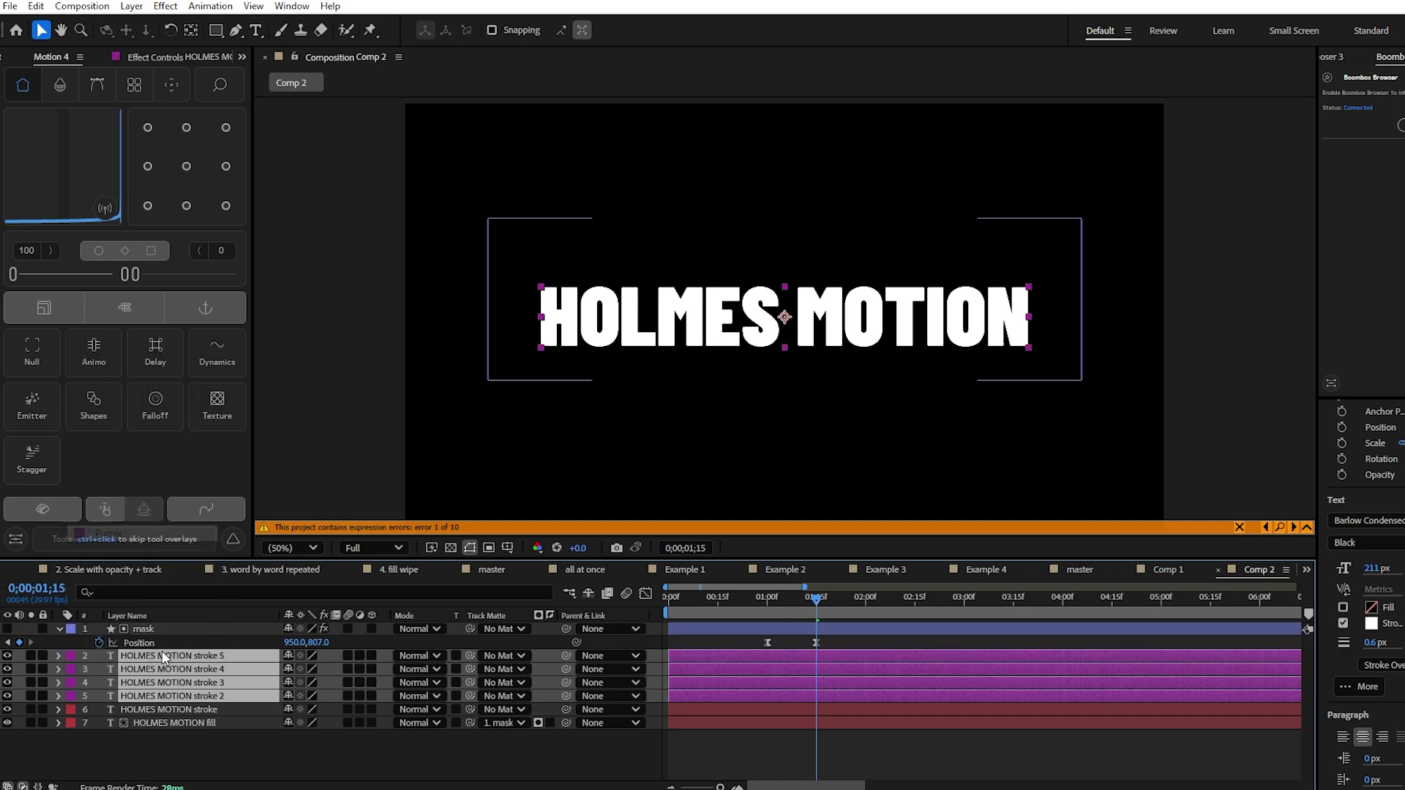
{"action": "left_click_drag", "start_coordinate": [195, 679], "coordinate": [205, 723]}
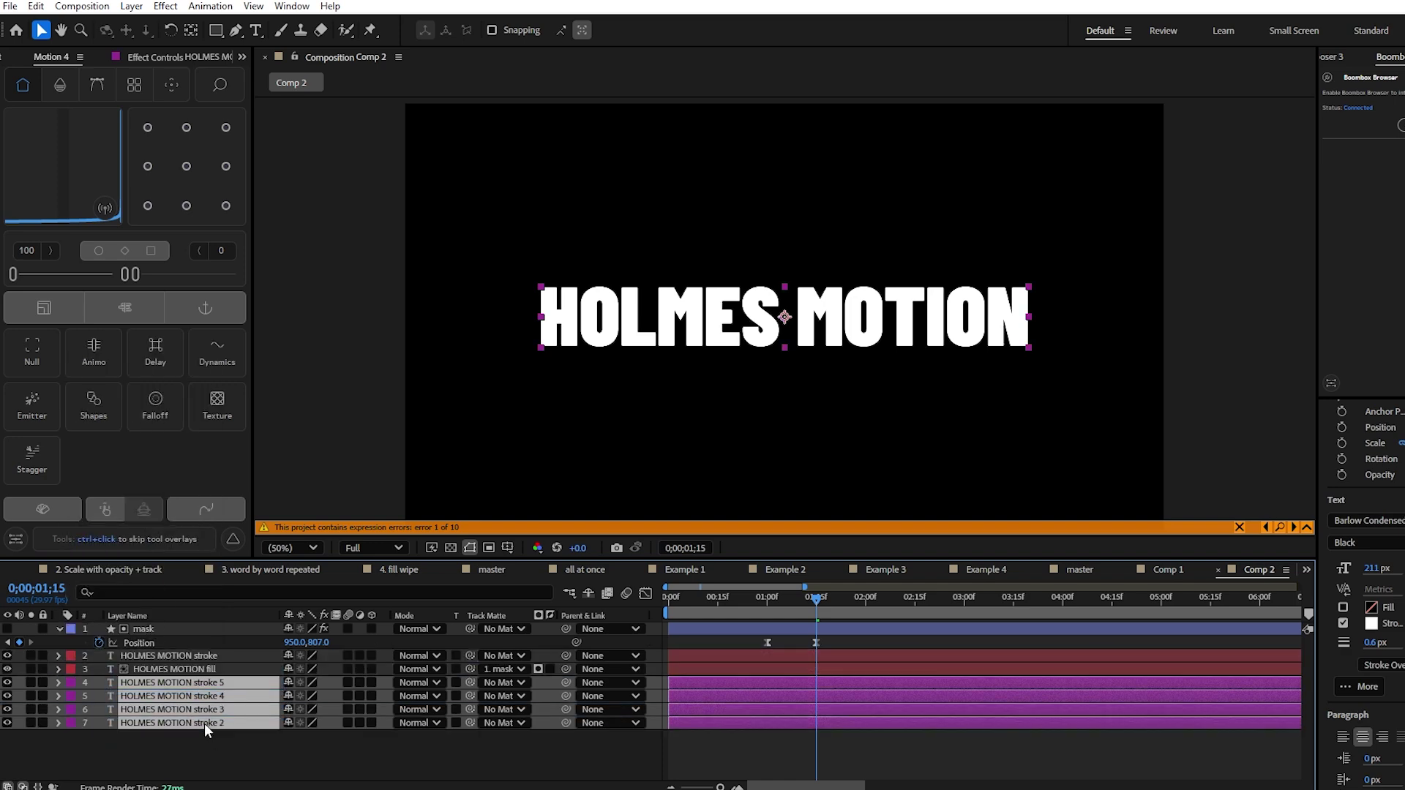
- Stagger the four stroke copies progressively lower beneath the filled text, at Y positions of about 590, 699, 802 and 938
{"action": "left_click", "coordinate": [186, 682]}
{"action": "left_click_drag", "start_coordinate": [756, 332], "coordinate": [758, 352]}
{"action": "left_click", "coordinate": [234, 696]}
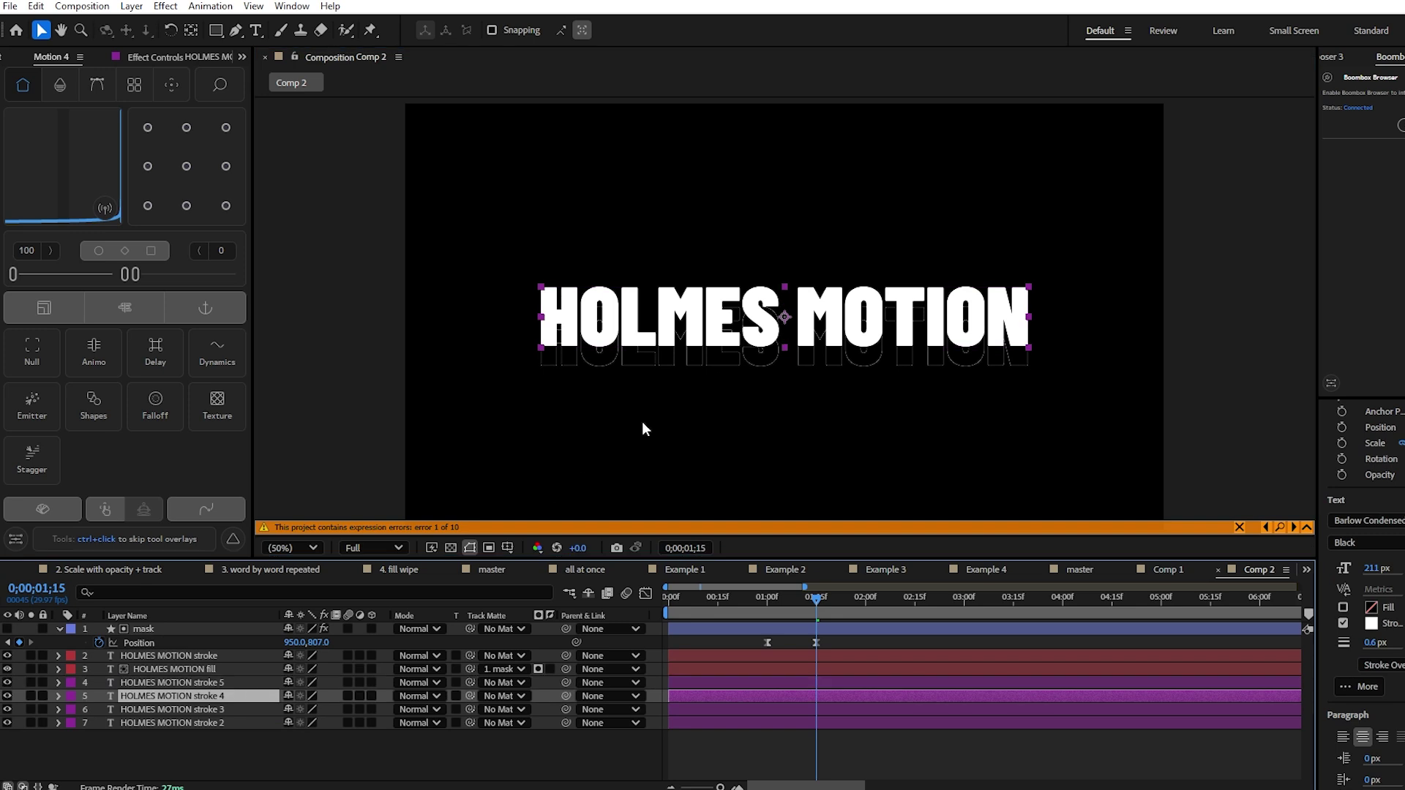
{"action": "scroll", "coordinate": [692, 384], "scroll_direction": "up", "scroll_amount": 2}
{"action": "left_click_drag", "start_coordinate": [813, 253], "coordinate": [813, 411]}
{"action": "scroll", "coordinate": [783, 319], "scroll_direction": "down", "scroll_amount": 2}
{"action": "key", "text": "ctrl+Down"}
{"action": "left_click_drag", "start_coordinate": [845, 284], "coordinate": [840, 399]}
{"action": "left_click_drag", "start_coordinate": [866, 350], "coordinate": [869, 337]}
{"action": "left_click_drag", "start_coordinate": [869, 395], "coordinate": [867, 383]}
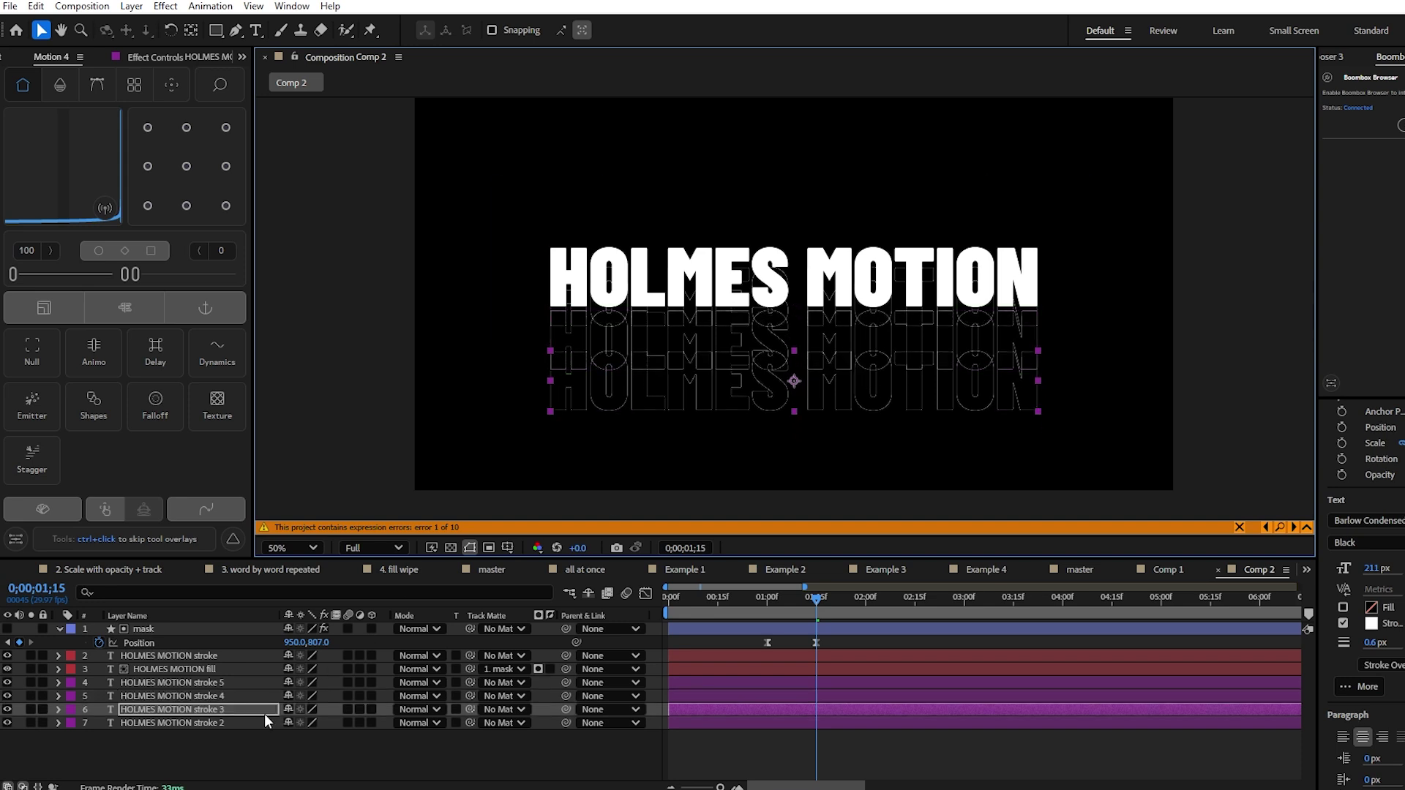
{"action": "key", "text": "ctrl+Down"}
{"action": "left_click_drag", "start_coordinate": [872, 274], "coordinate": [871, 430]}
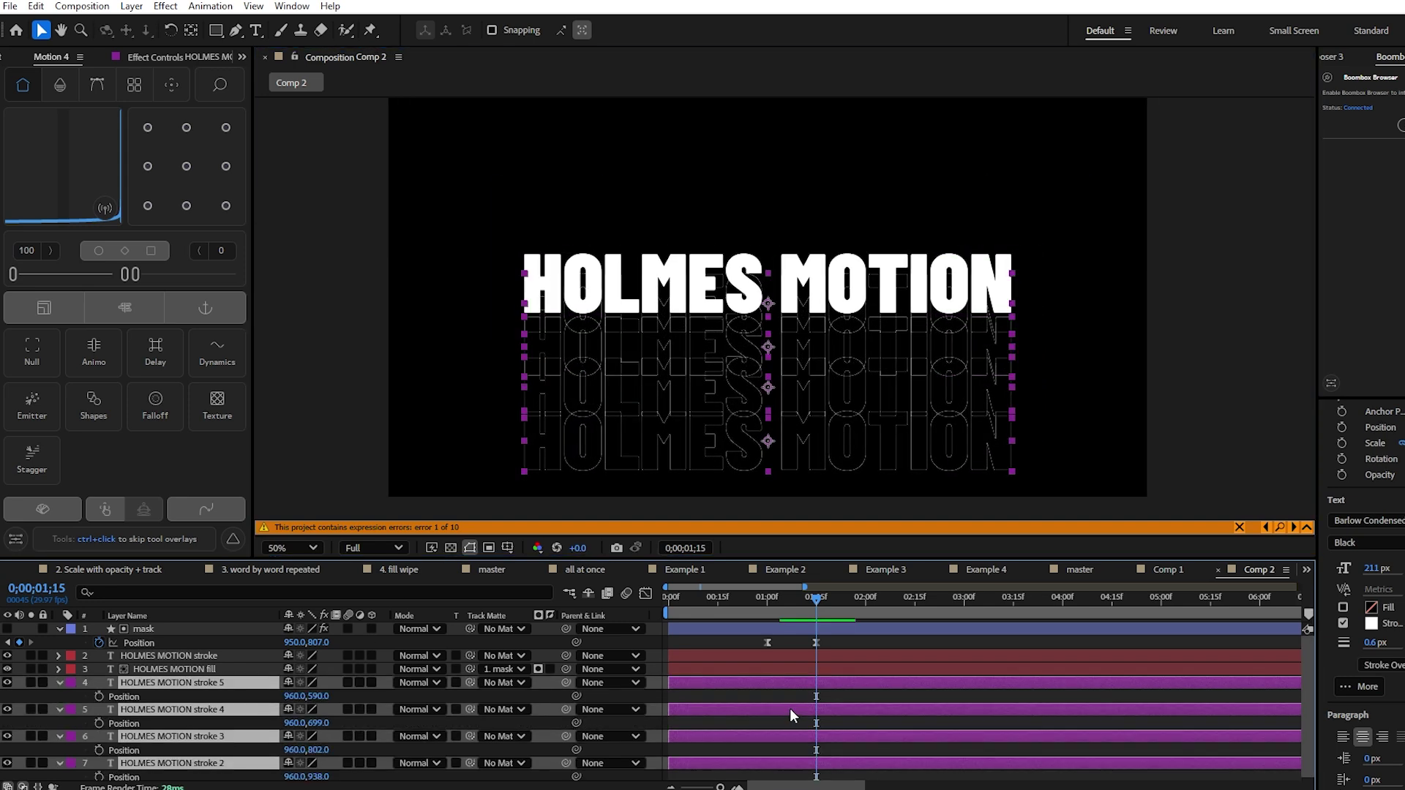
- Keyframe the four stroke copies' Position at 0;00;01;15, and align them to the composition's vertical center at 0;00;01;00
{"action": "scroll", "coordinate": [790, 715], "scroll_direction": "down", "scroll_amount": 1}
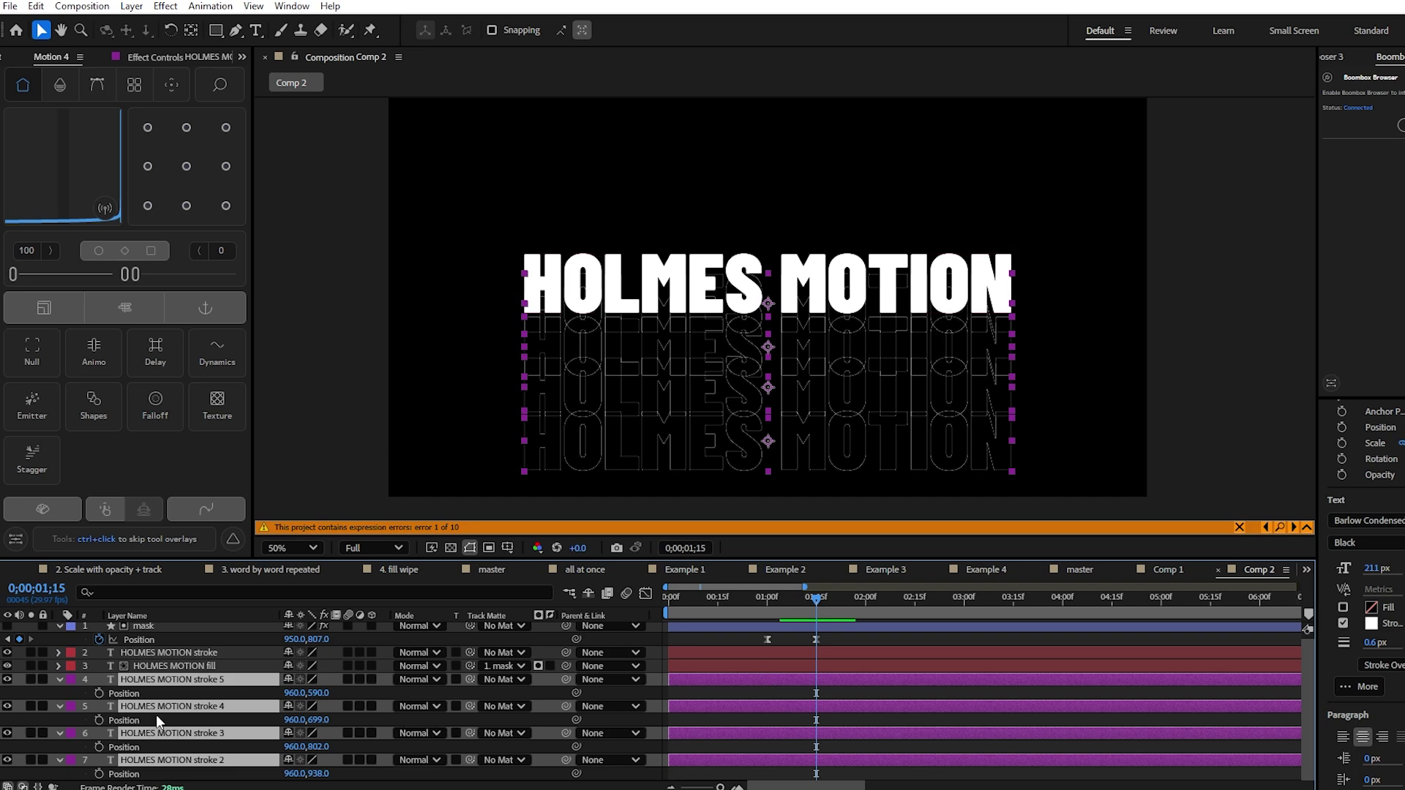
{"action": "left_click", "coordinate": [99, 693]}
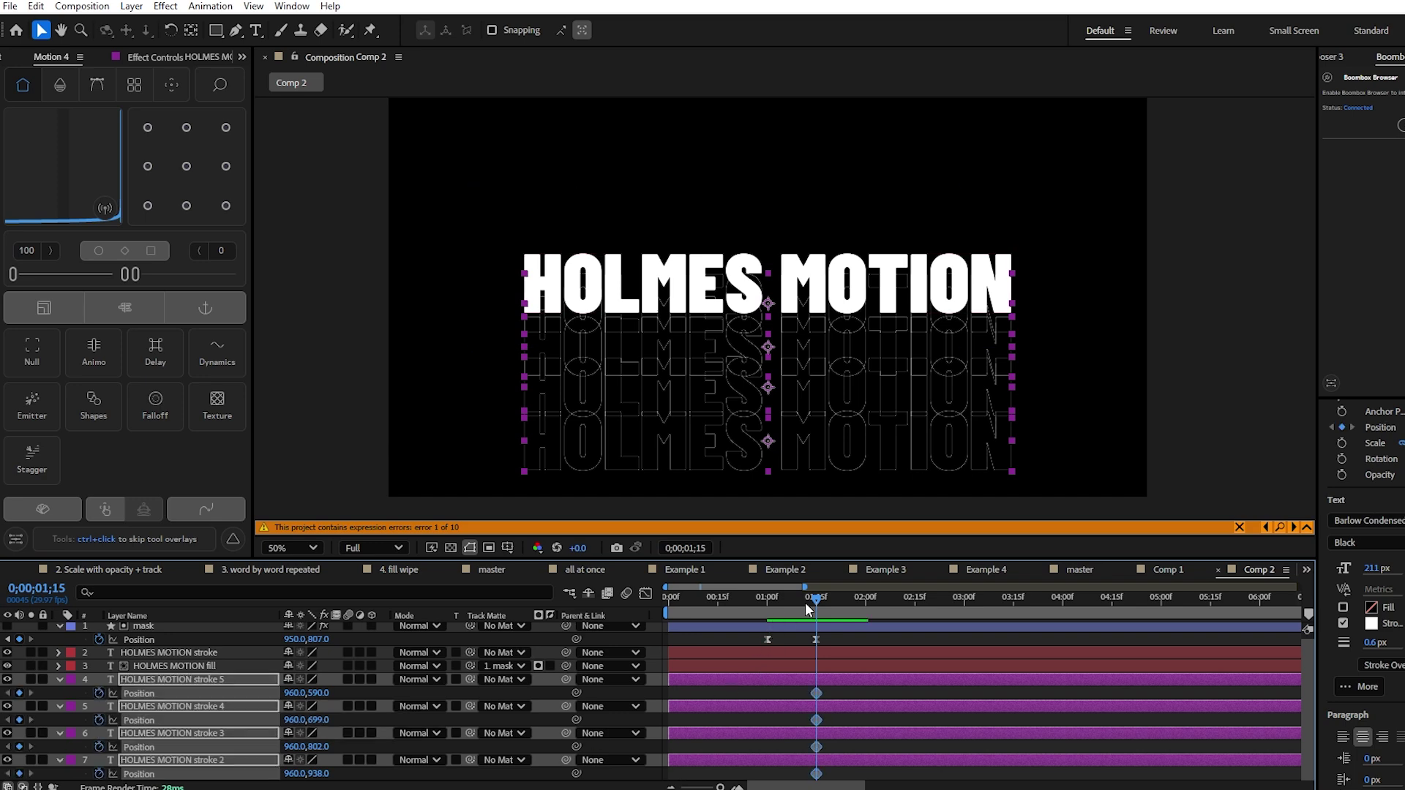
{"action": "left_click_drag", "start_coordinate": [805, 603], "coordinate": [766, 603]}
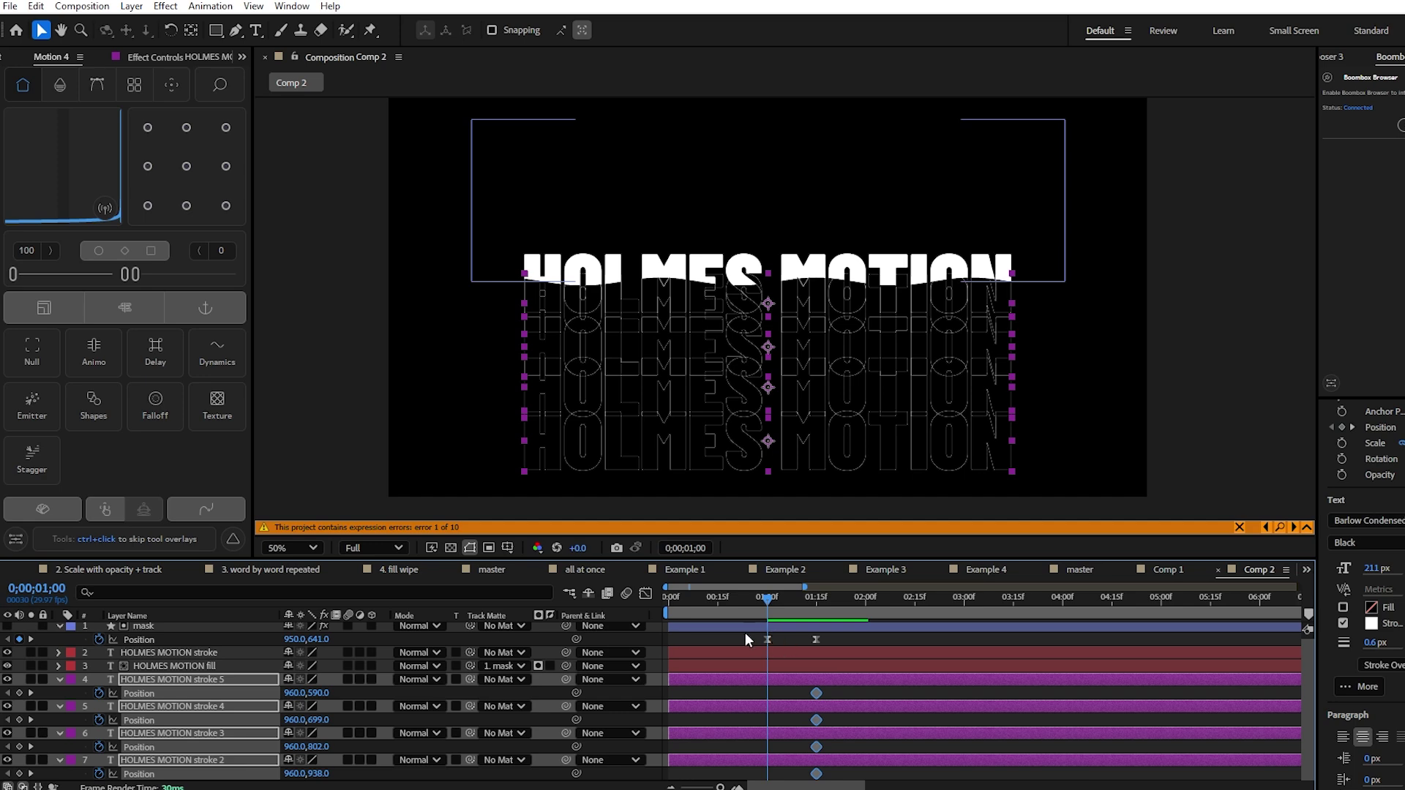
{"action": "scroll", "coordinate": [1362, 585], "scroll_direction": "down", "scroll_amount": 5}
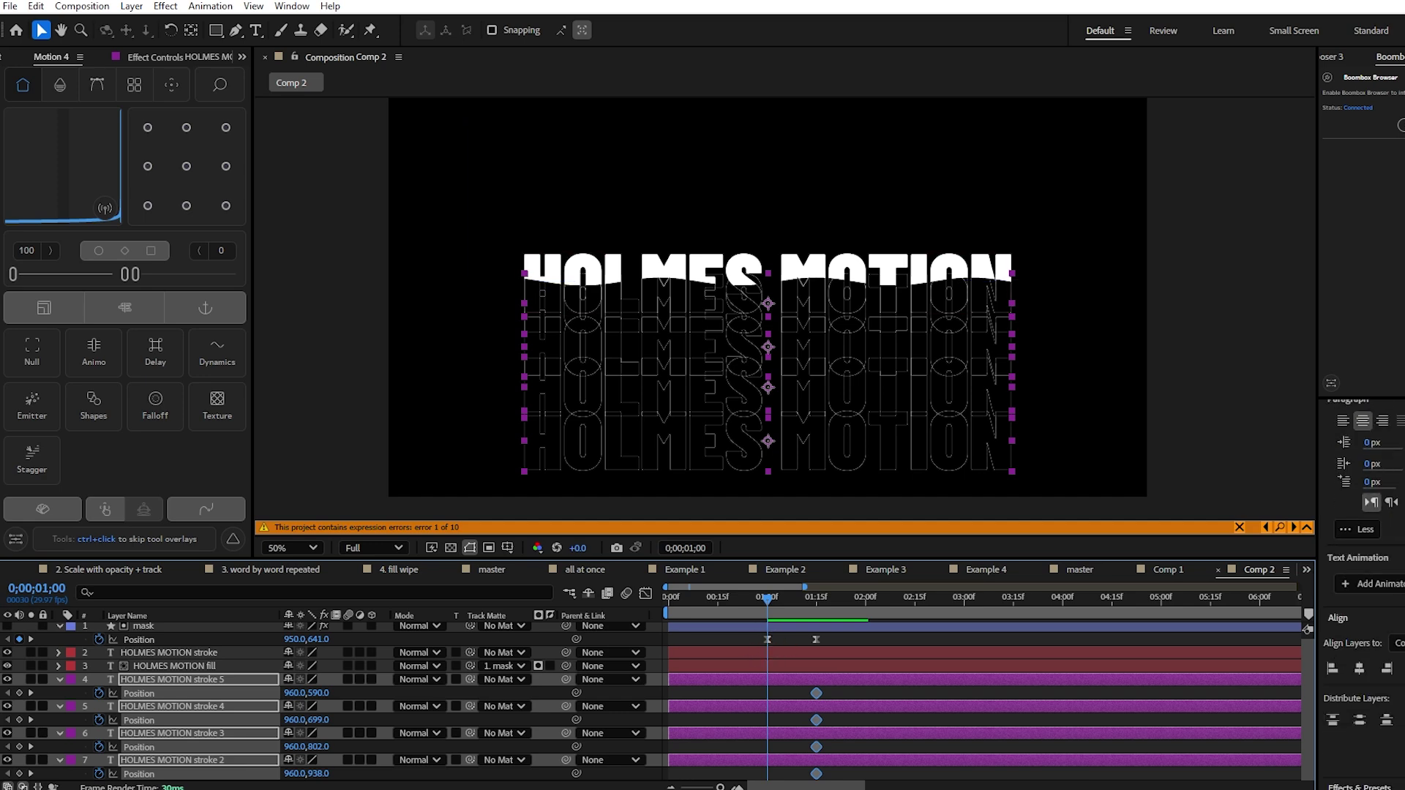
{"action": "left_click", "coordinate": [1404, 668]}
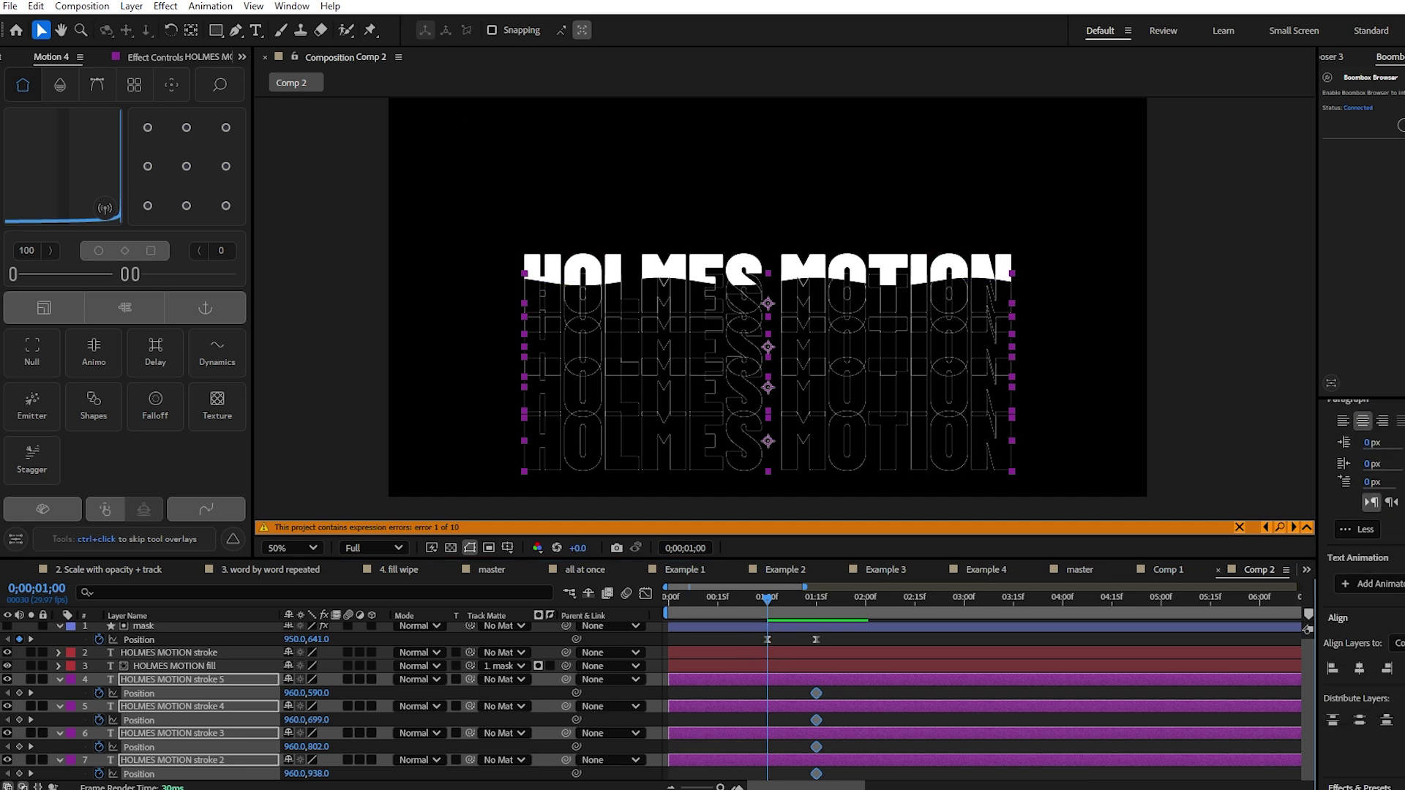
{"action": "key", "text": "space"}
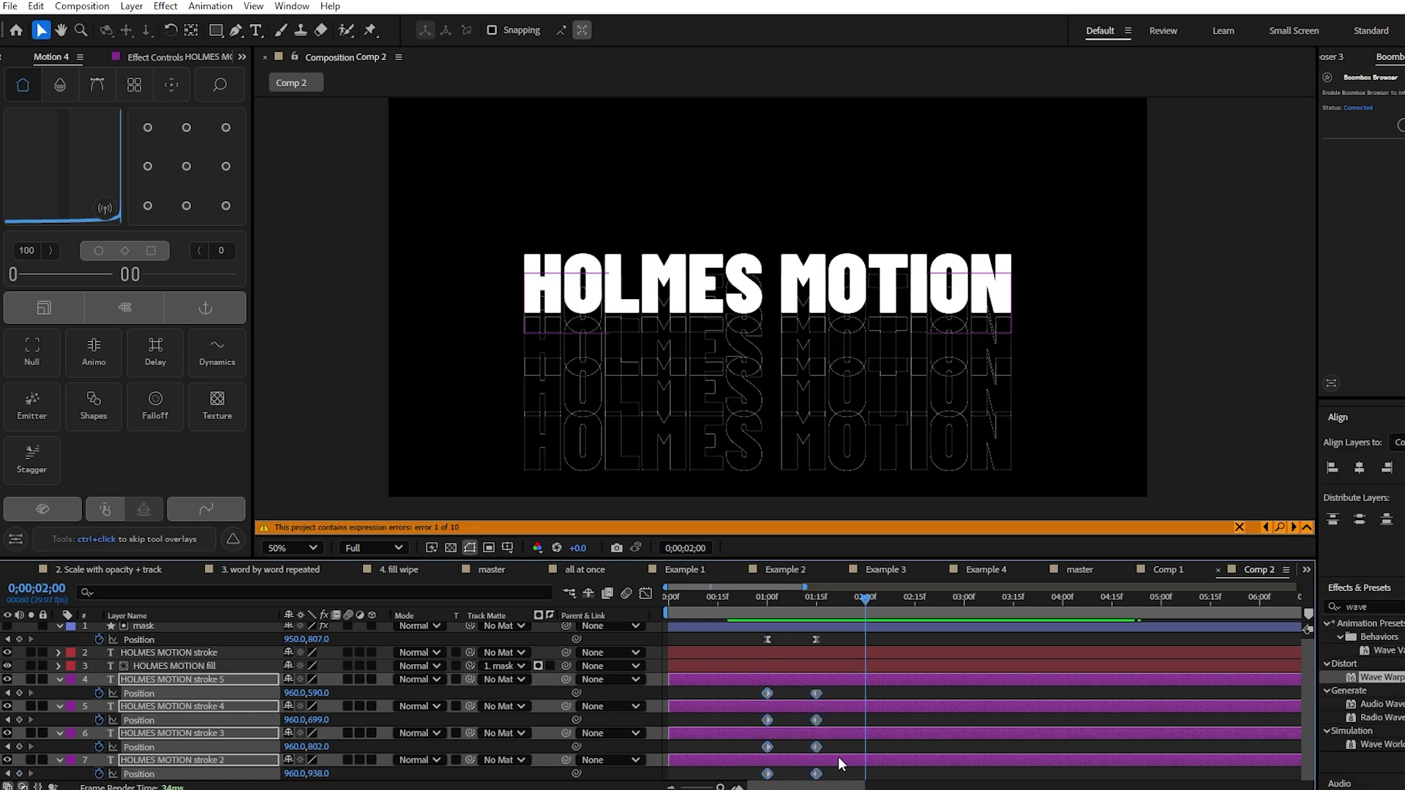
- Shift the four stroke copies' Position keyframes to start at 0;00;01;15, and ease them in Motion 4 with values 0 and 100
{"action": "left_click_drag", "start_coordinate": [808, 603], "coordinate": [814, 602]}
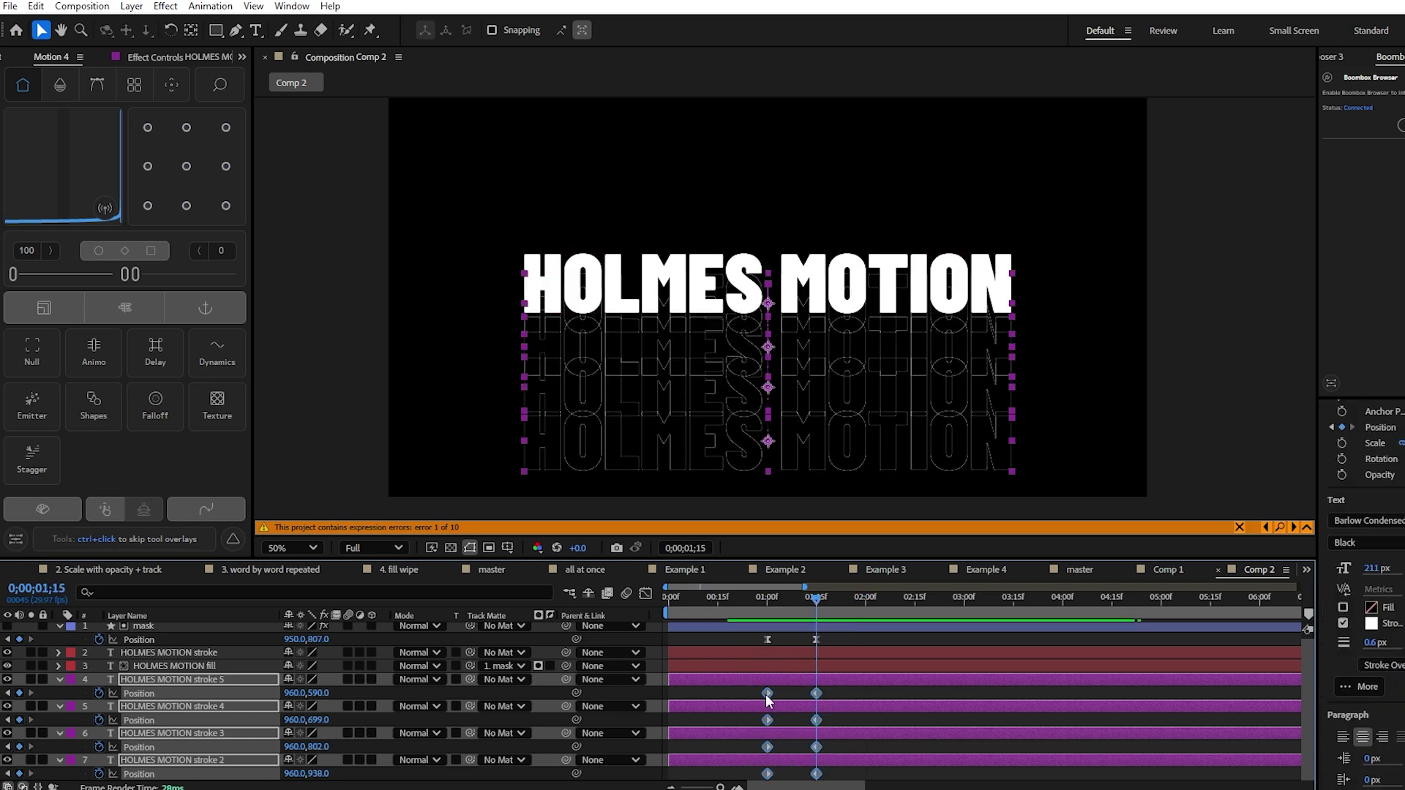
{"action": "left_click_drag", "start_coordinate": [767, 693], "coordinate": [815, 705]}
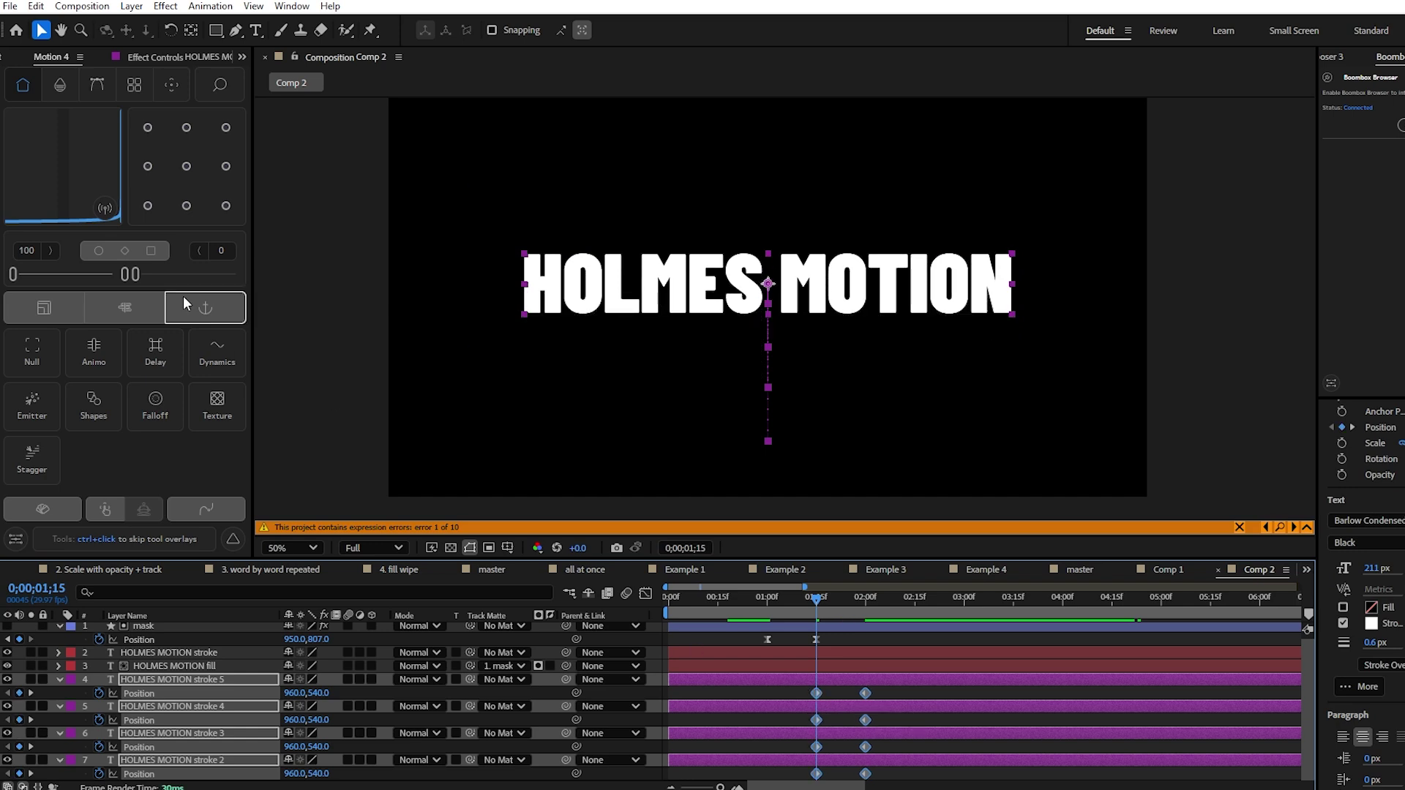
{"action": "left_click", "coordinate": [68, 274]}
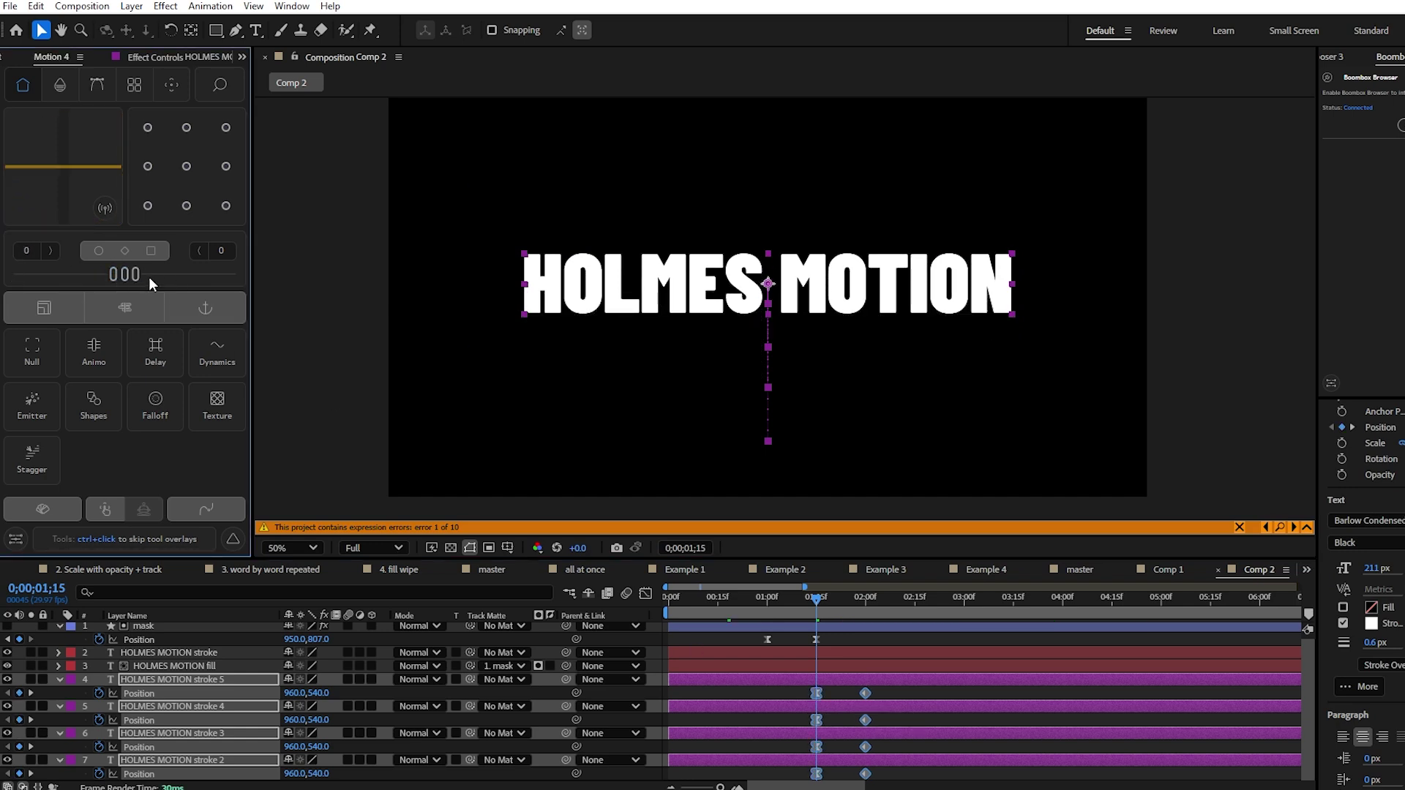
{"action": "left_click_drag", "start_coordinate": [188, 281], "coordinate": [249, 270]}
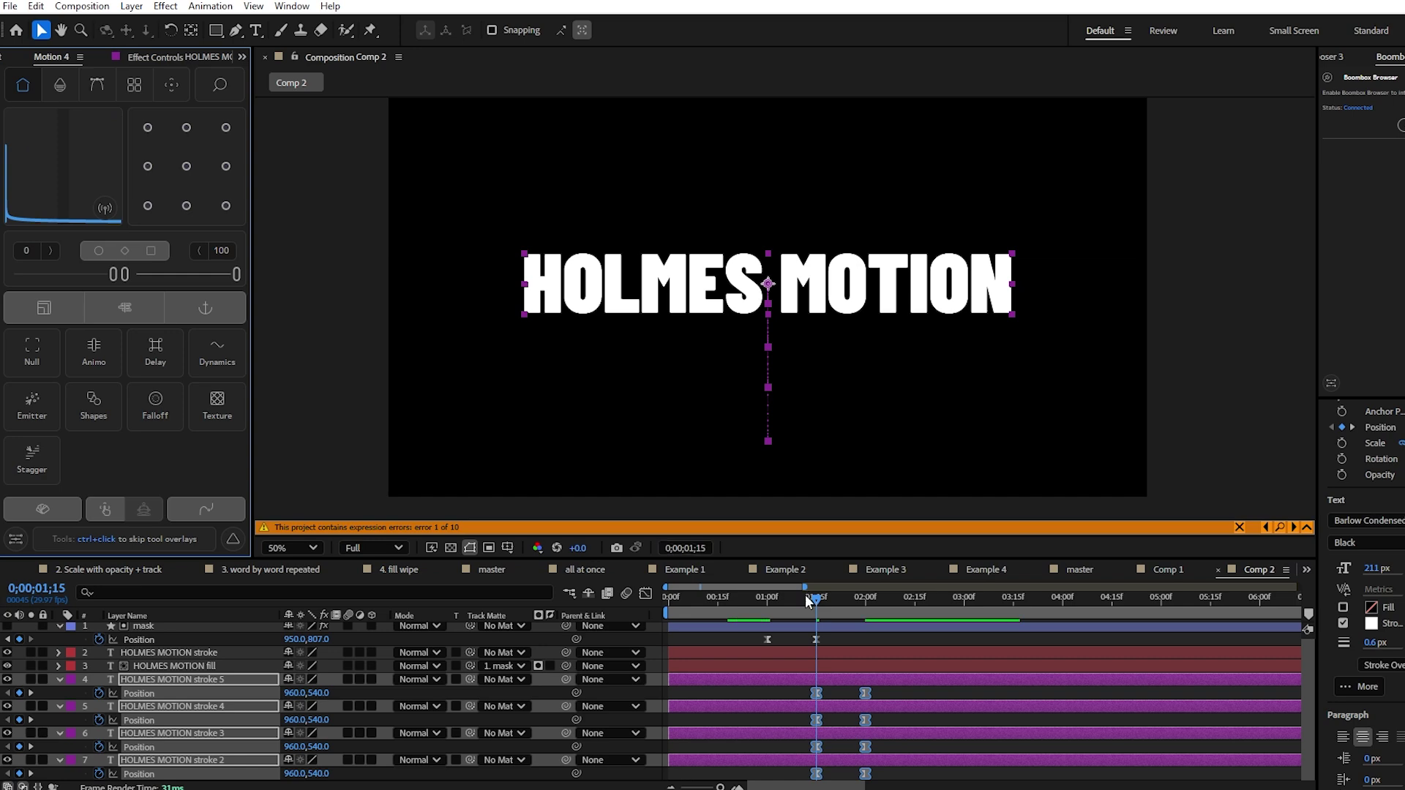
{"action": "left_click_drag", "start_coordinate": [809, 599], "coordinate": [764, 601]}
{"action": "left_click", "coordinate": [979, 697]}
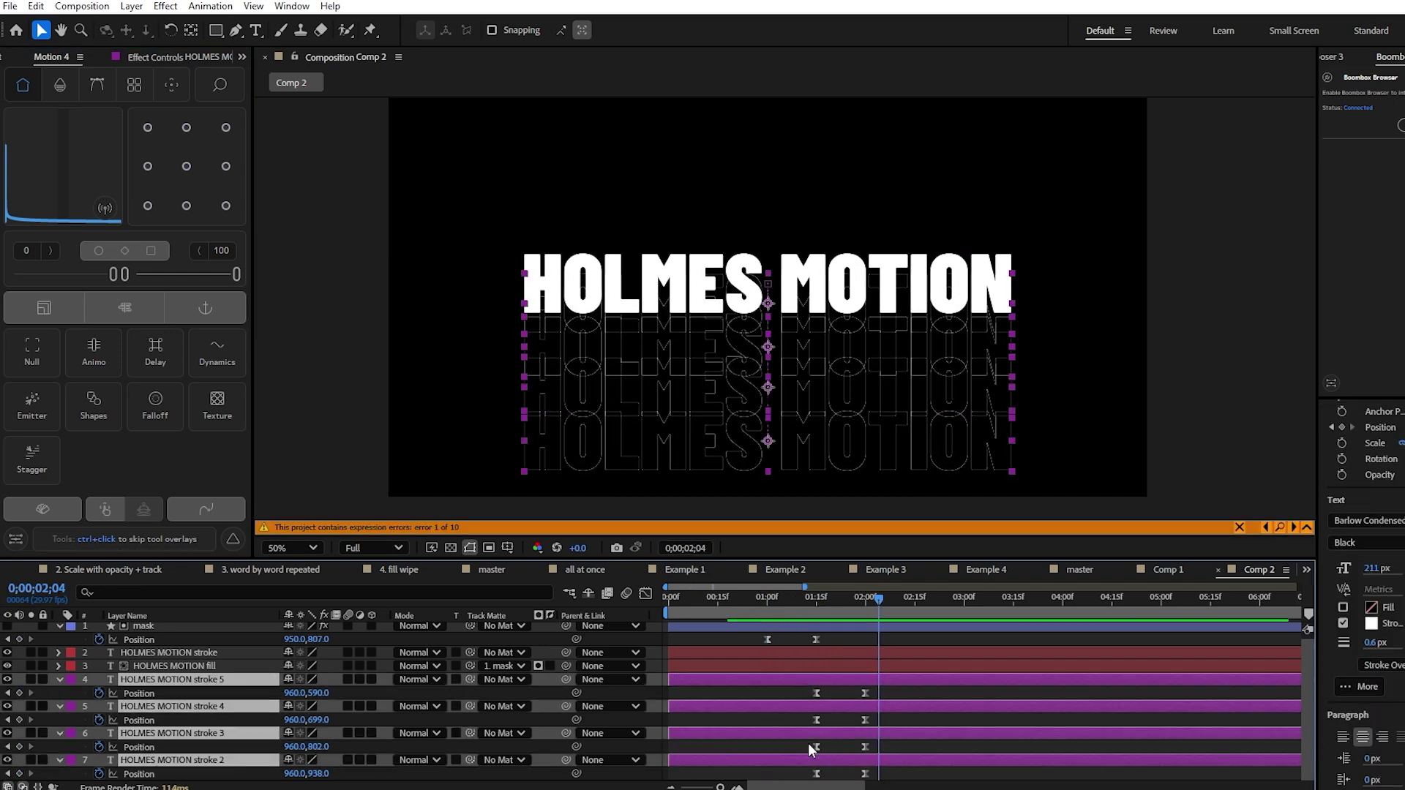
- Start the four stroke copies' Position animation at 0;00;01;12, trim their layer starts to that frame, and preview the spread
{"action": "scroll", "coordinate": [807, 744], "scroll_direction": "up", "scroll_amount": 1}
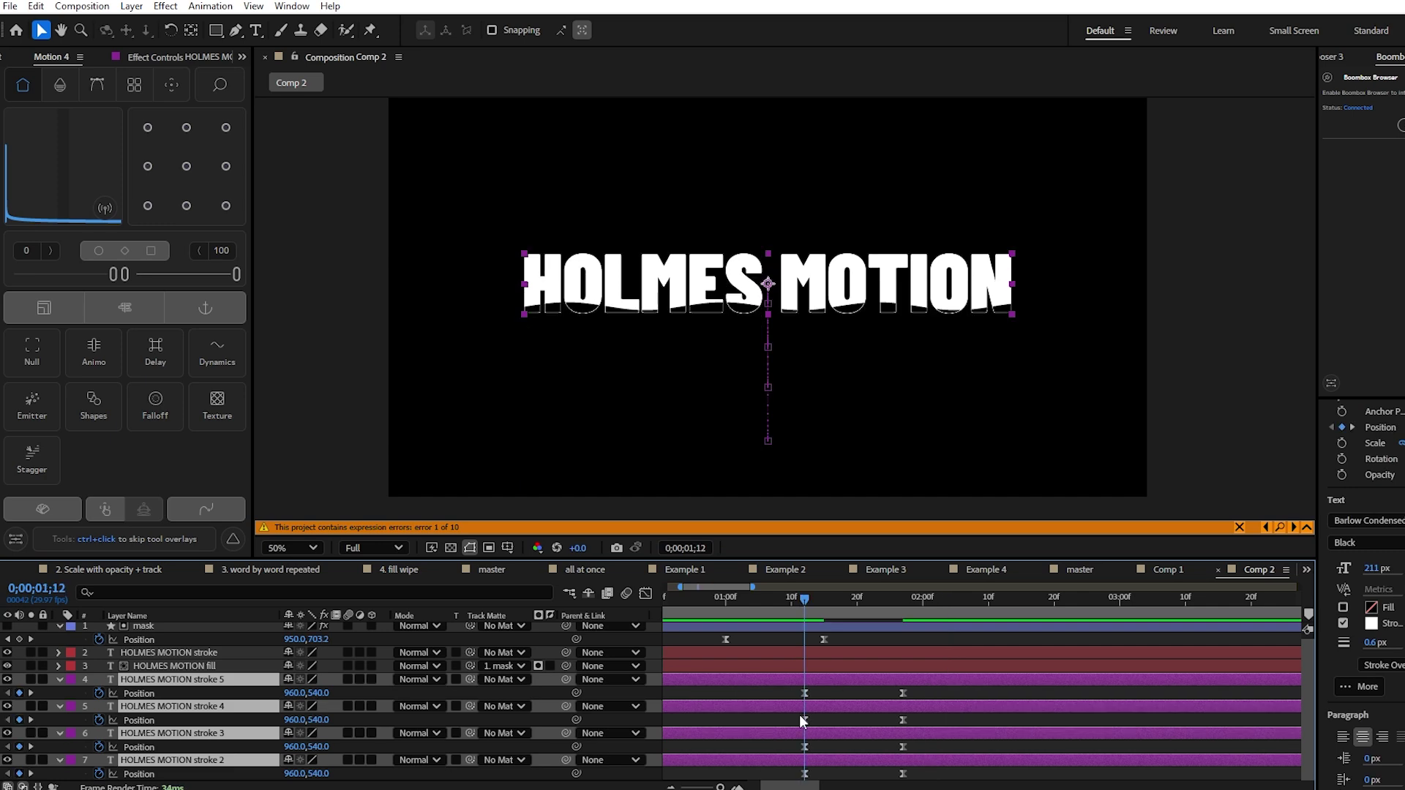
{"action": "key", "text": "space"}
{"action": "mouse_move", "coordinate": [771, 719]}
{"action": "left_mouse_down"}
{"action": "mouse_move", "coordinate": [800, 687]}
{"action": "mouse_move", "coordinate": [837, 698]}
{"action": "left_mouse_up"}
{"action": "key", "text": "v"}
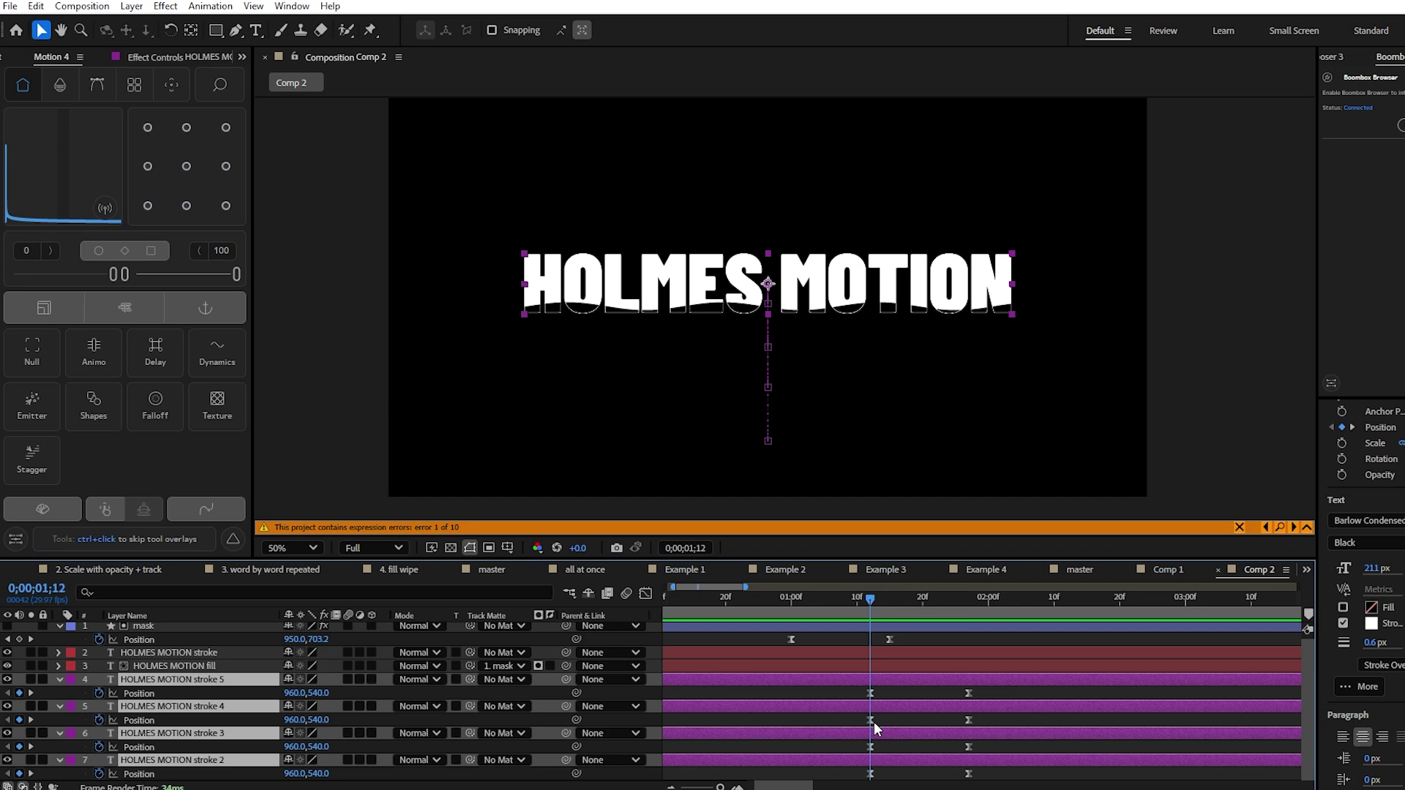
{"action": "key", "text": "alt+["}
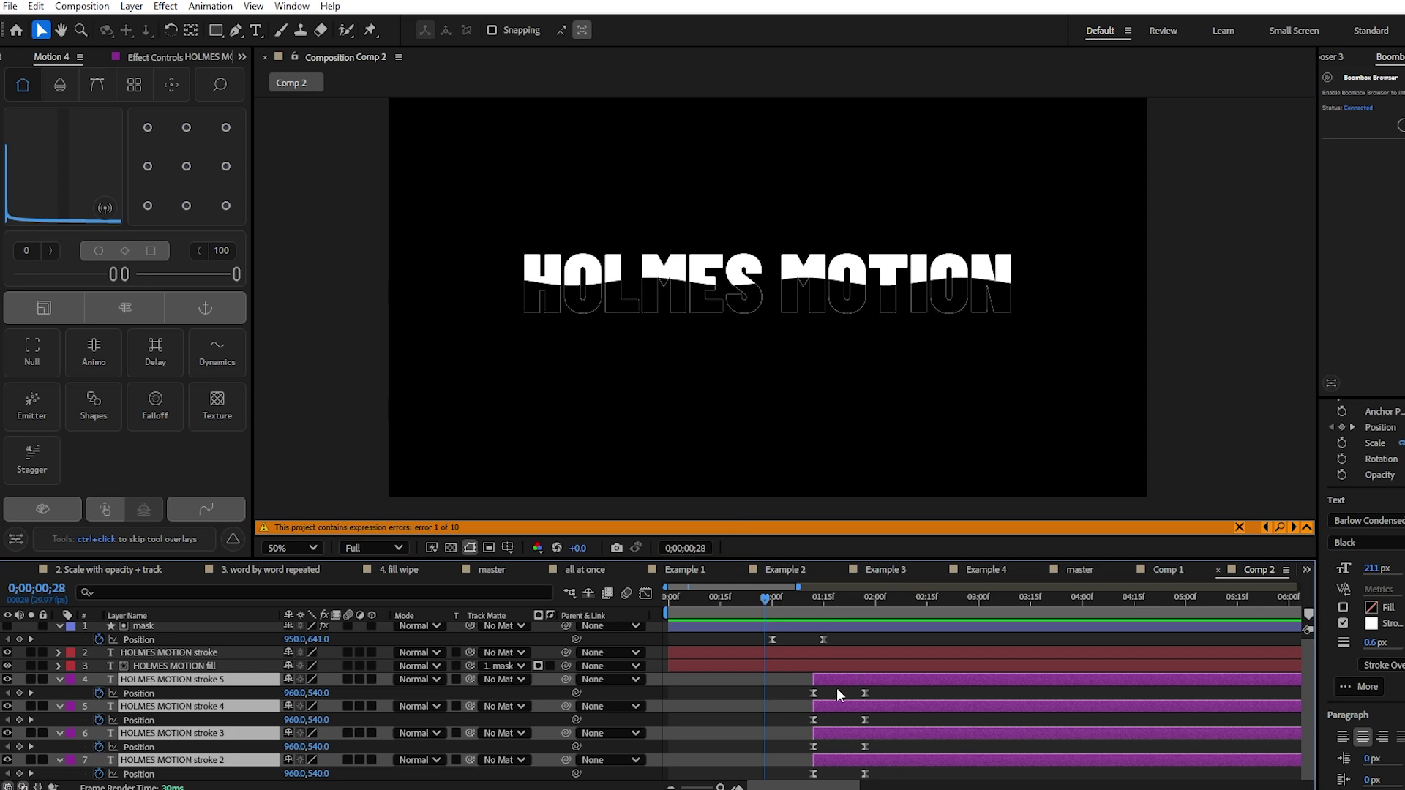
{"action": "key", "text": "space"}
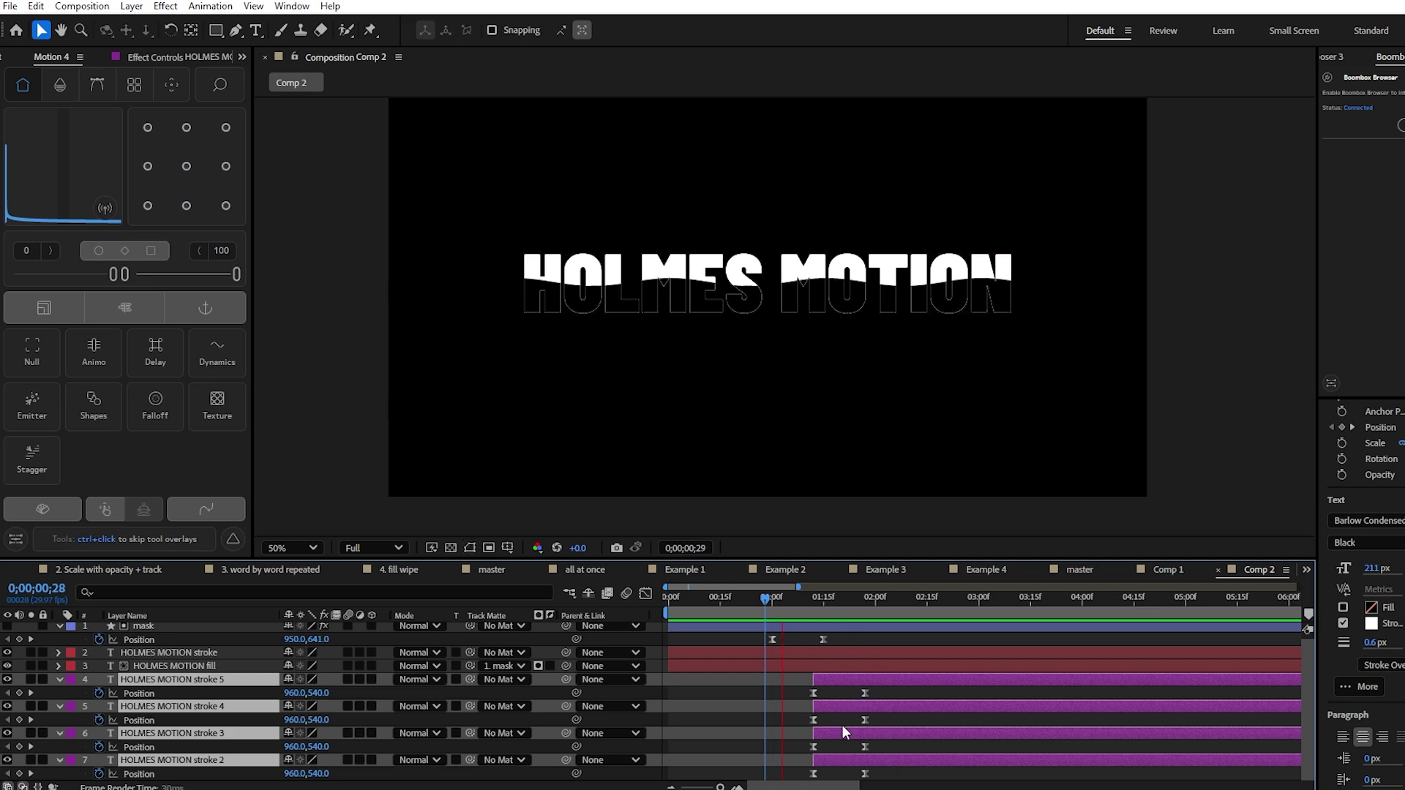
{"action": "left_click_drag", "start_coordinate": [811, 142], "coordinate": [815, 186]}
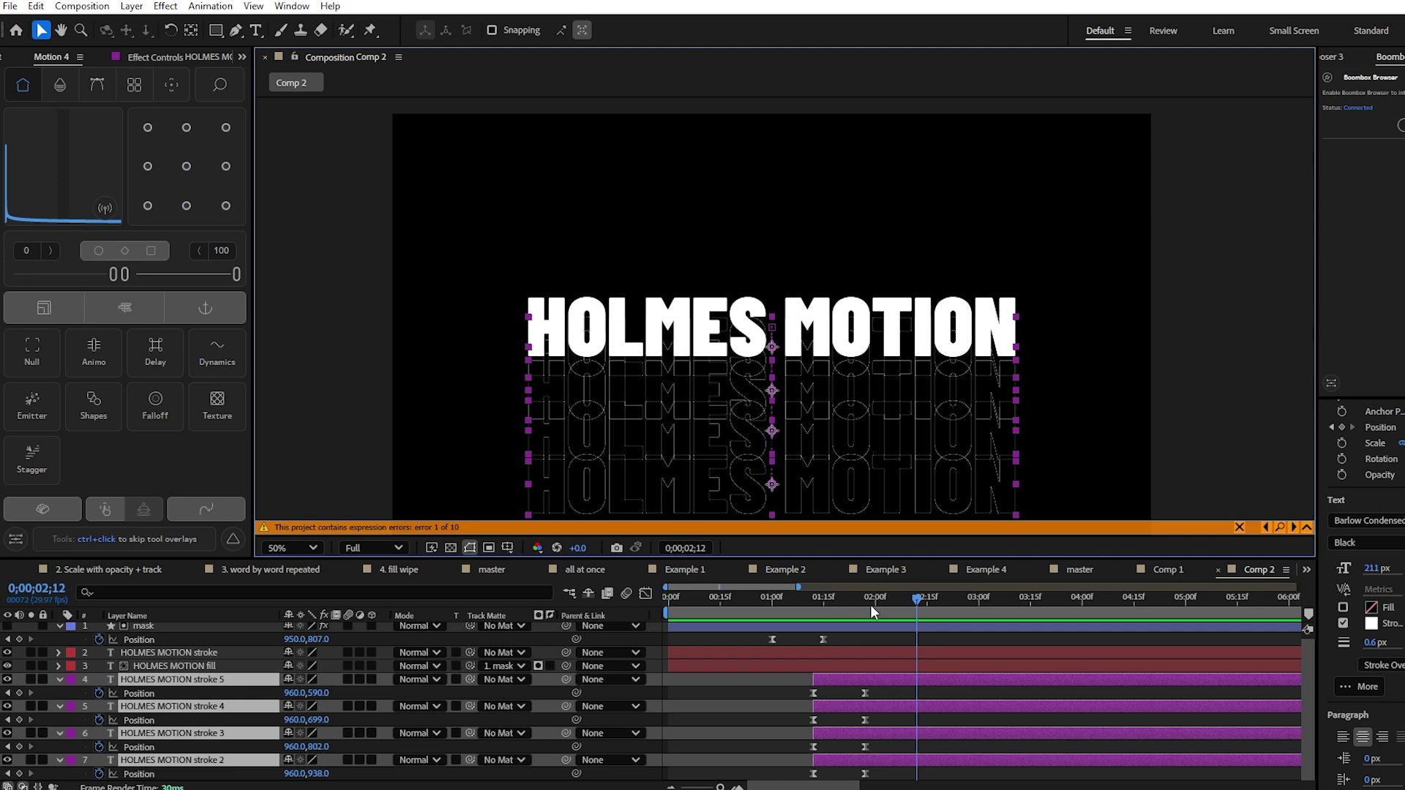
- Add a null object and center it in the composition
{"action": "left_click", "coordinate": [844, 668]}
{"action": "left_click", "coordinate": [131, 6]}
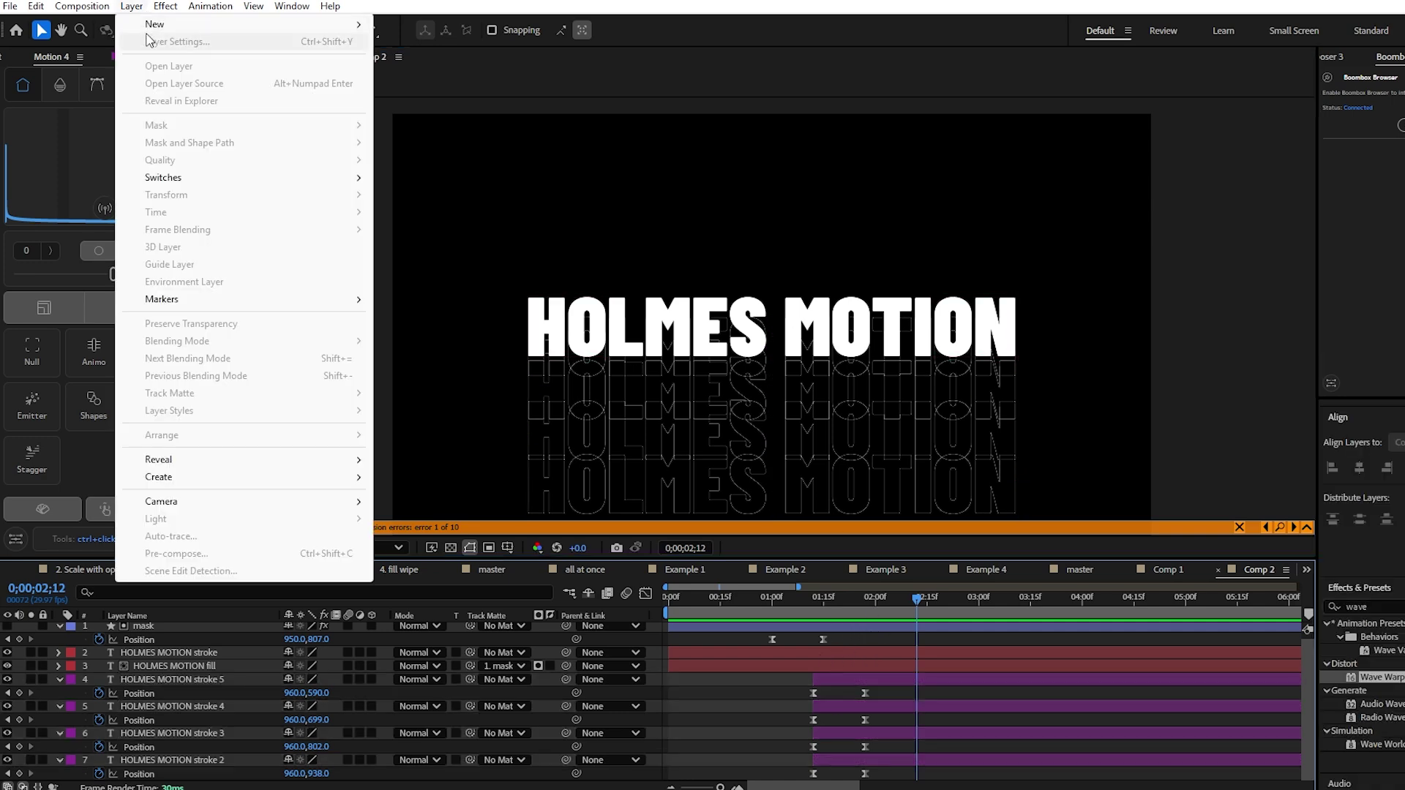
{"action": "mouse_move", "coordinate": [150, 29]}
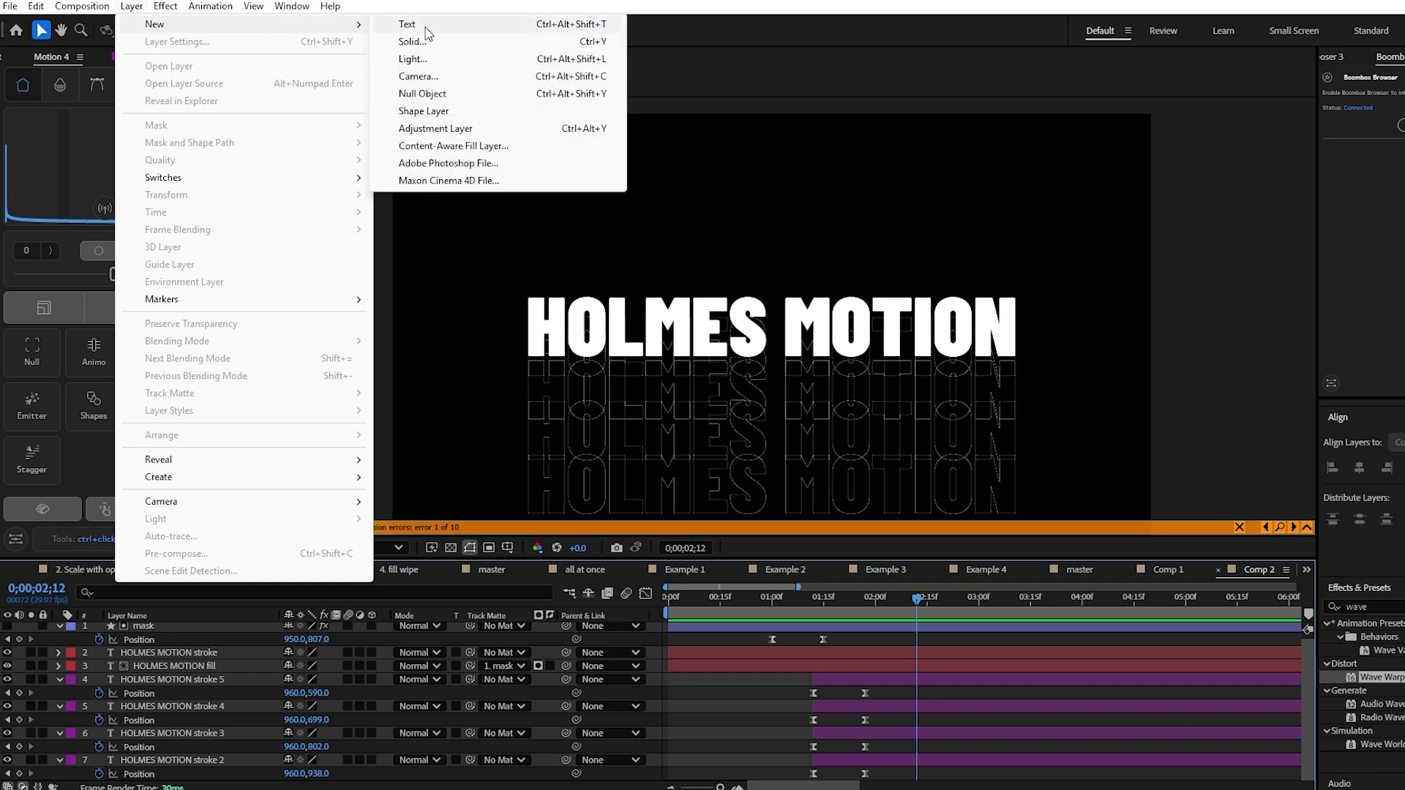
{"action": "left_click", "coordinate": [421, 94]}
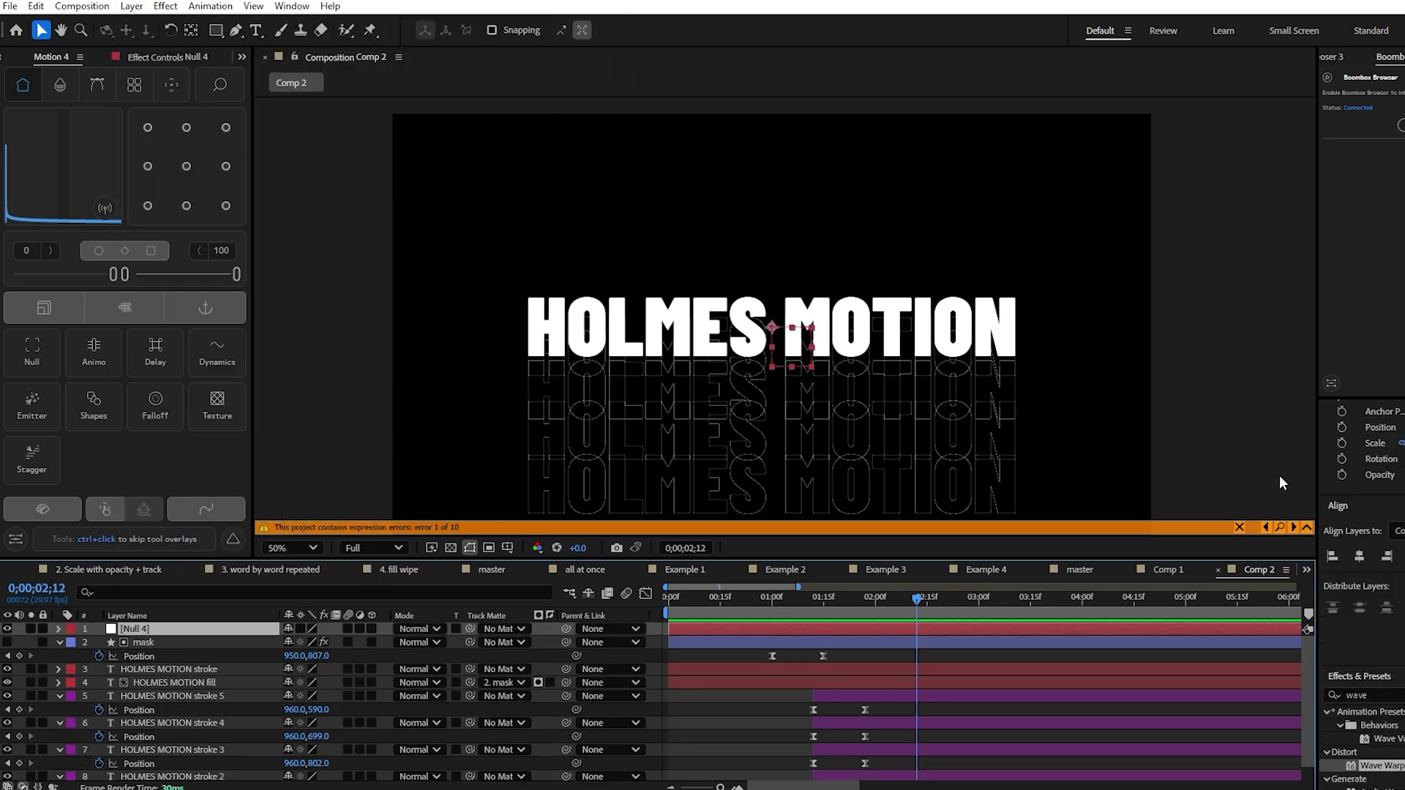
{"action": "left_click", "coordinate": [1359, 555]}
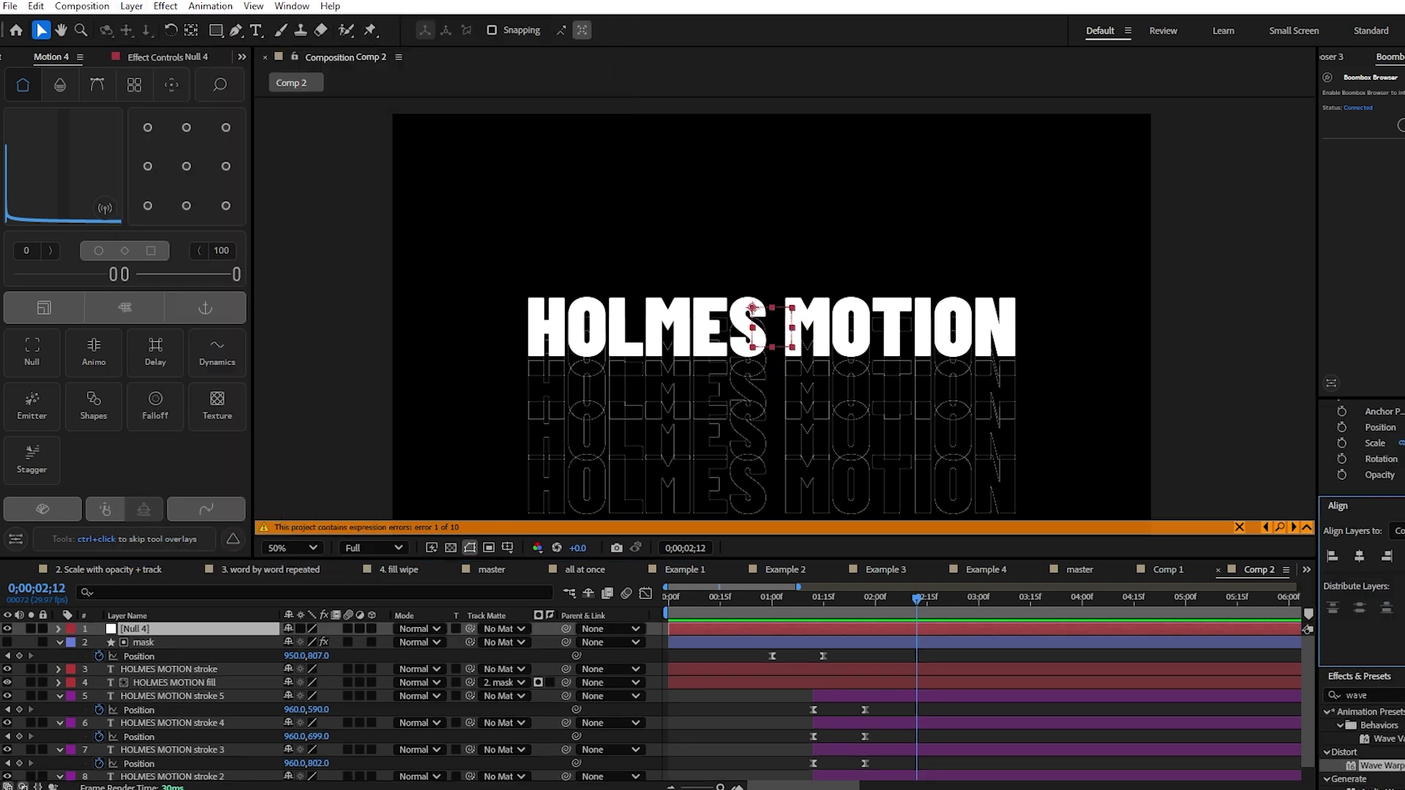
- Parent the mask, fill text and all stroke layers to the new null
{"action": "left_click", "coordinate": [169, 642]}
{"action": "key", "text": "ctrl+a"}
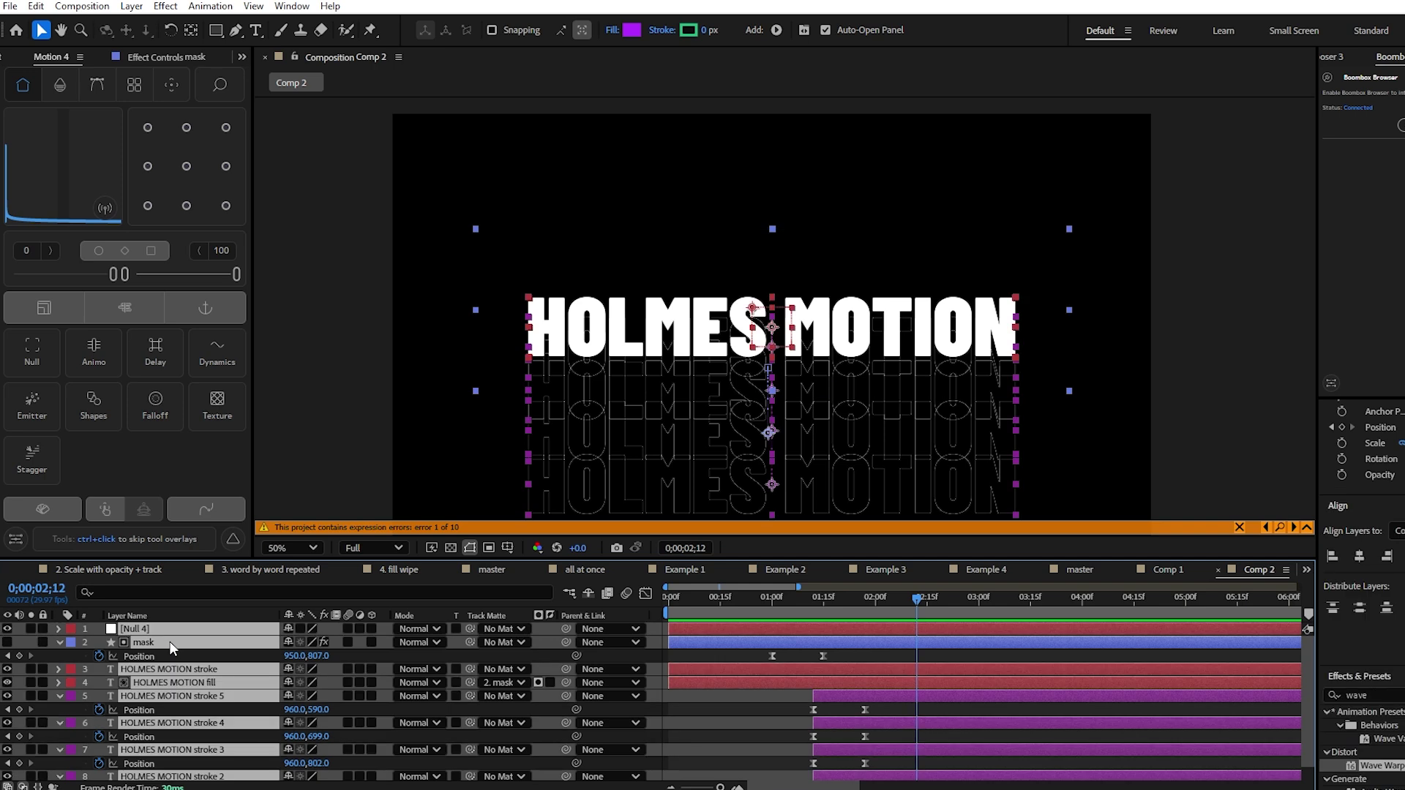
{"action": "left_click", "coordinate": [169, 641], "text": "ctrl"}
{"action": "left_click", "coordinate": [152, 643], "text": "ctrl"}
{"action": "left_click", "coordinate": [152, 633], "text": "ctrl"}
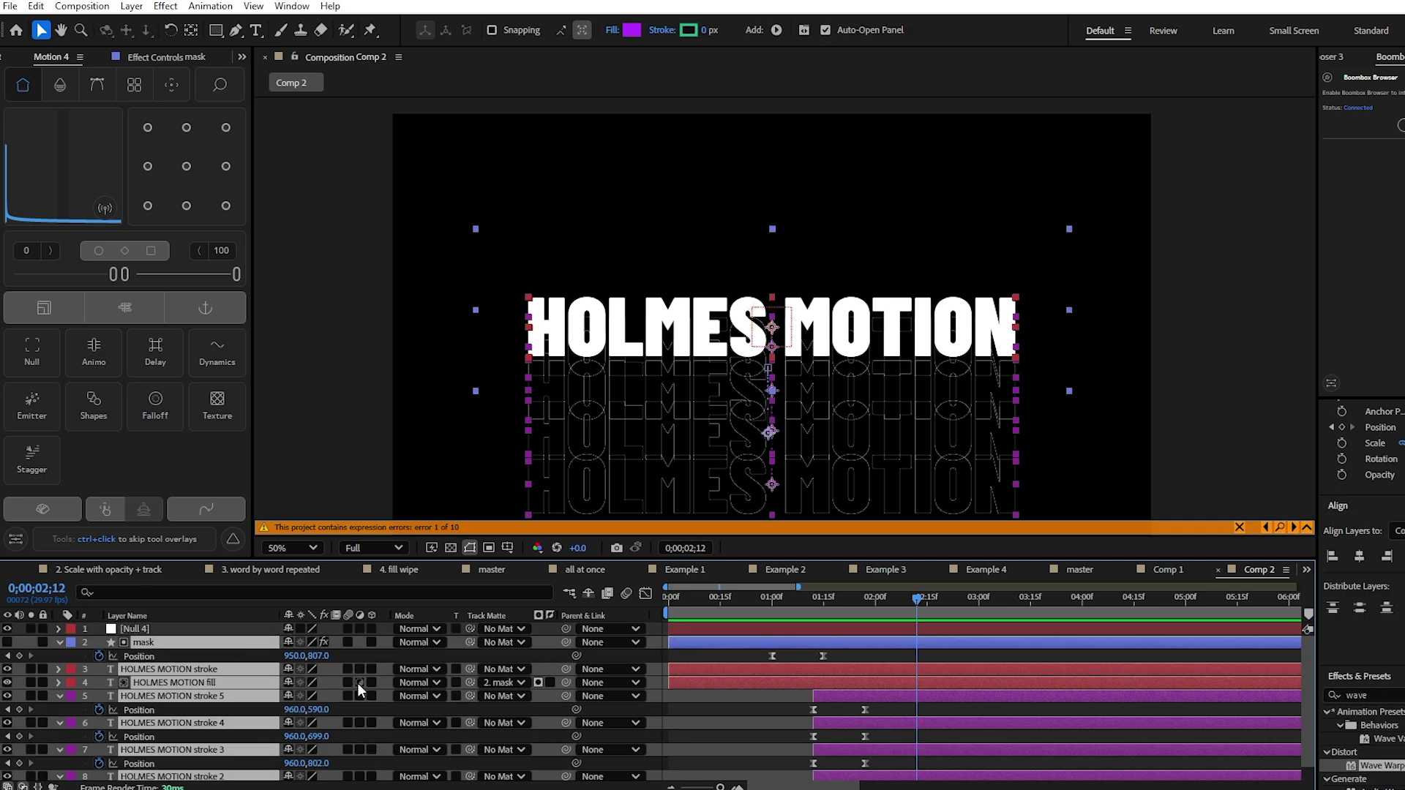
{"action": "left_click_drag", "start_coordinate": [565, 642], "coordinate": [206, 632]}
{"action": "left_click", "coordinate": [208, 633]}
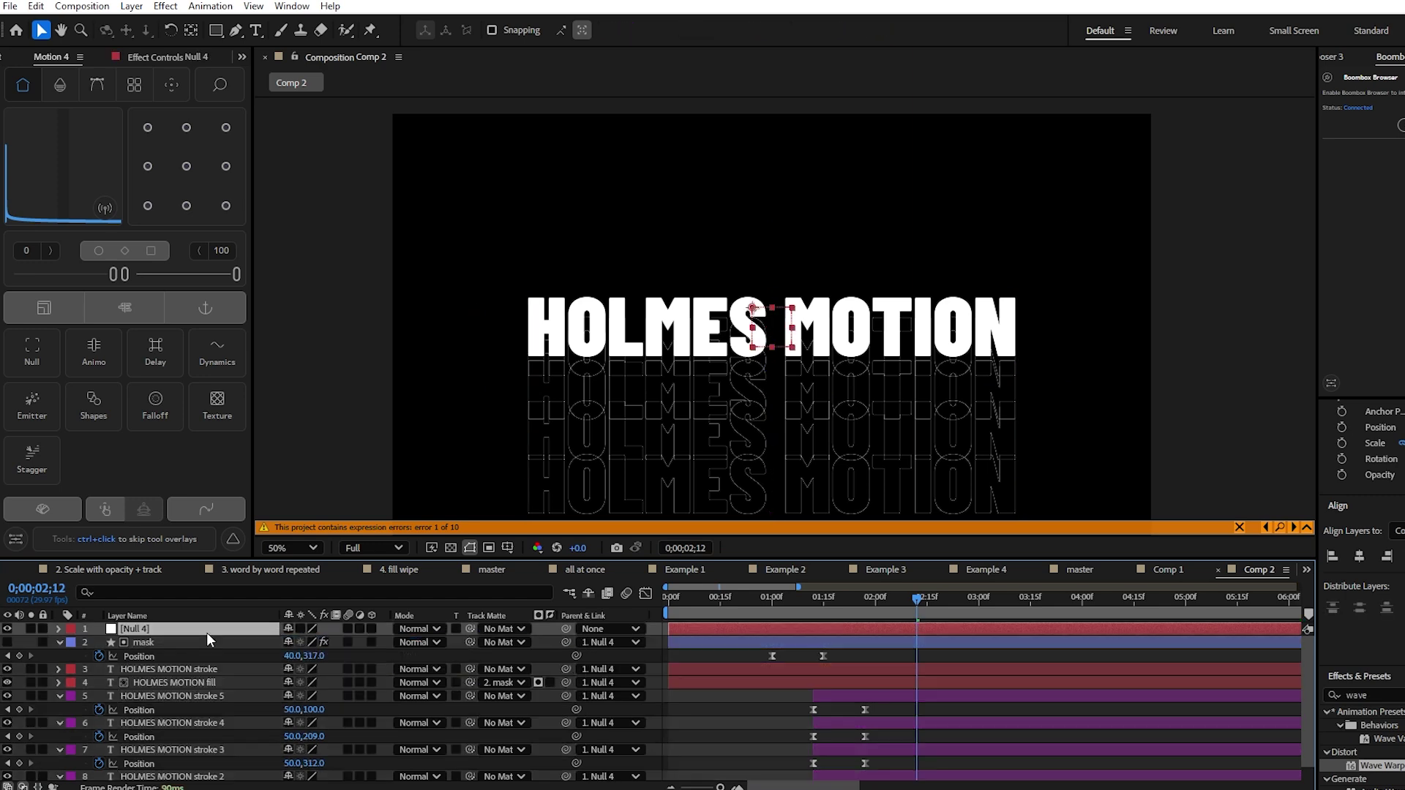
- Keyframe the null's Position from 0;00;01;12 to 0;00;01;27, raising the whole text stack toward the middle of the frame
{"action": "key", "text": "p"}
{"action": "left_click_drag", "start_coordinate": [916, 599], "coordinate": [870, 601]}
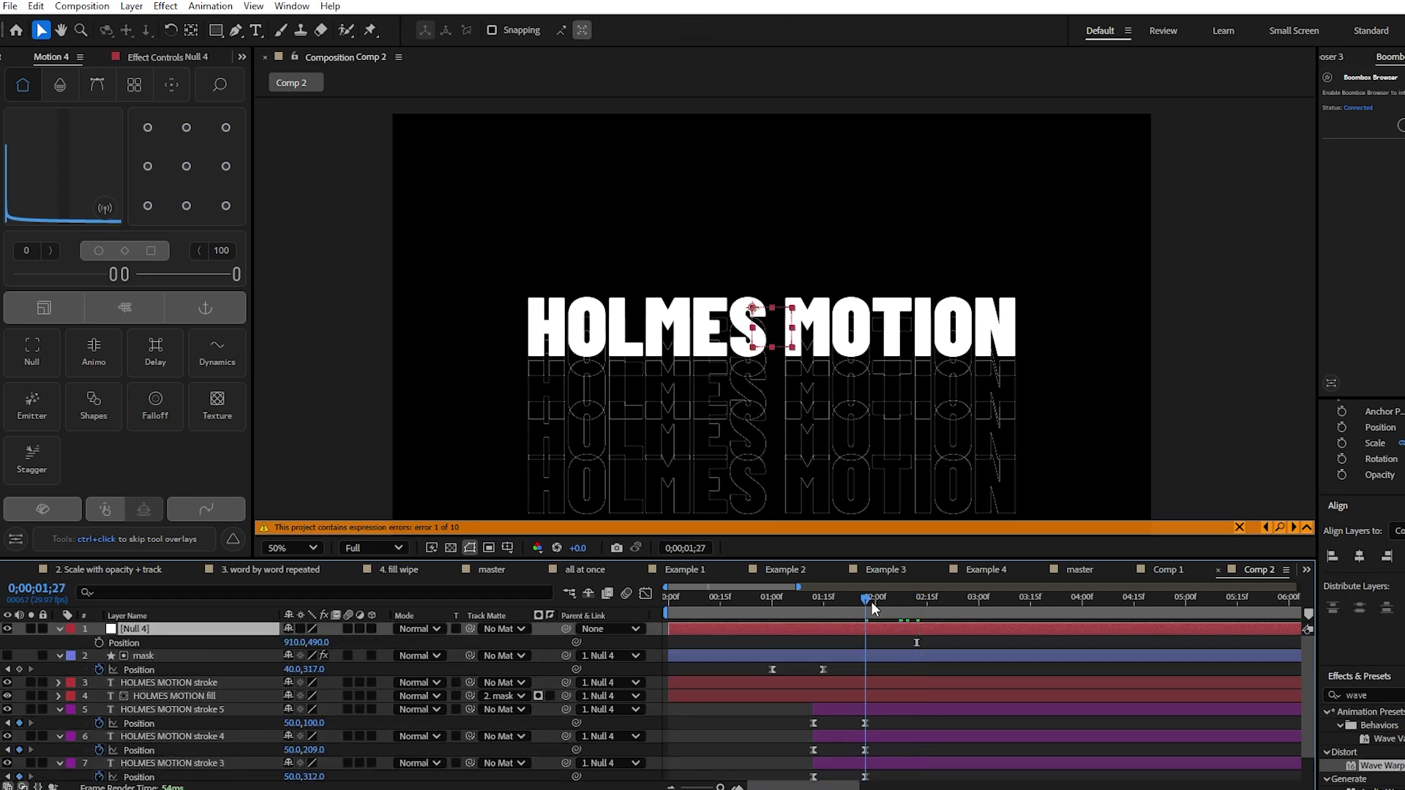
{"action": "left_click", "coordinate": [99, 641]}
{"action": "left_click_drag", "start_coordinate": [865, 642], "coordinate": [812, 642]}
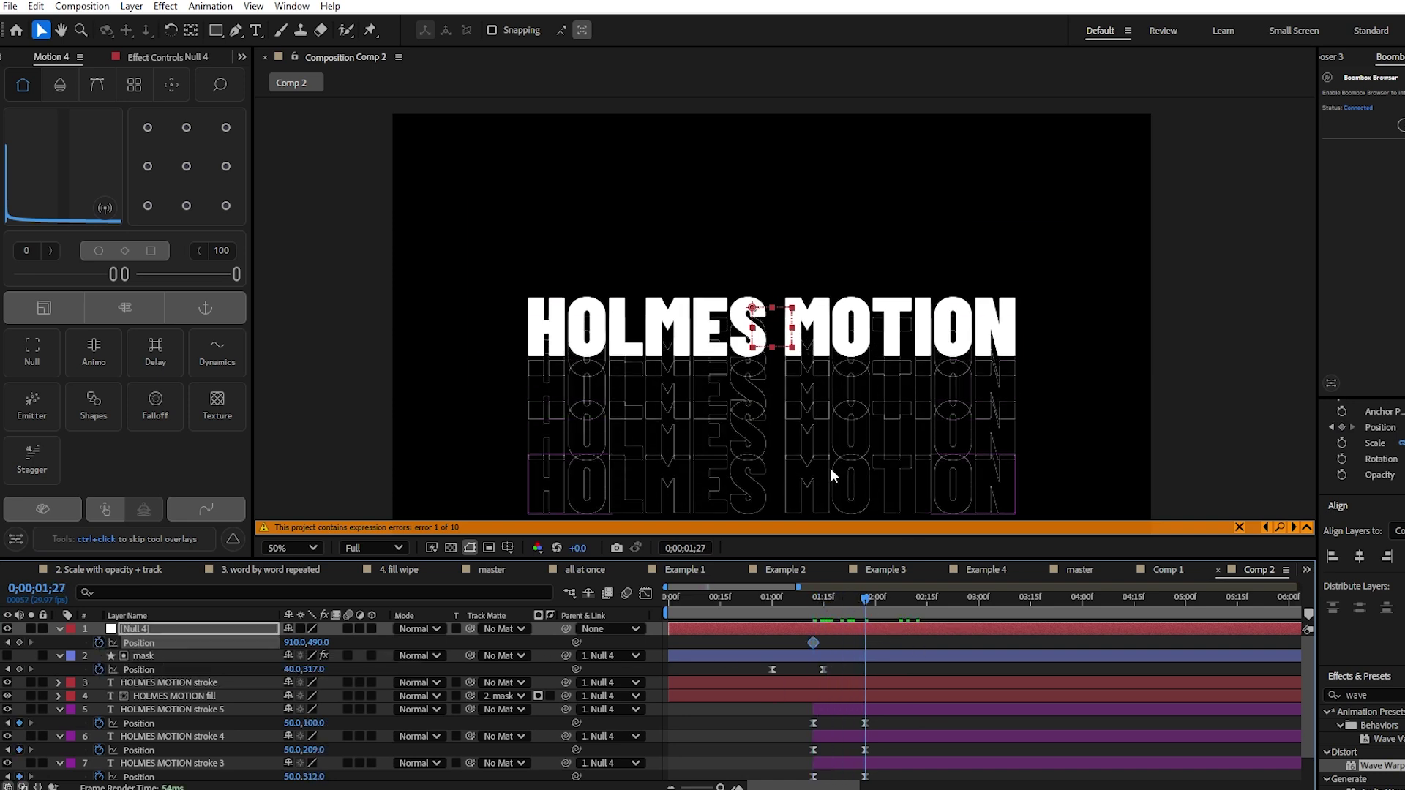
{"action": "left_click_drag", "start_coordinate": [779, 328], "coordinate": [777, 242]}
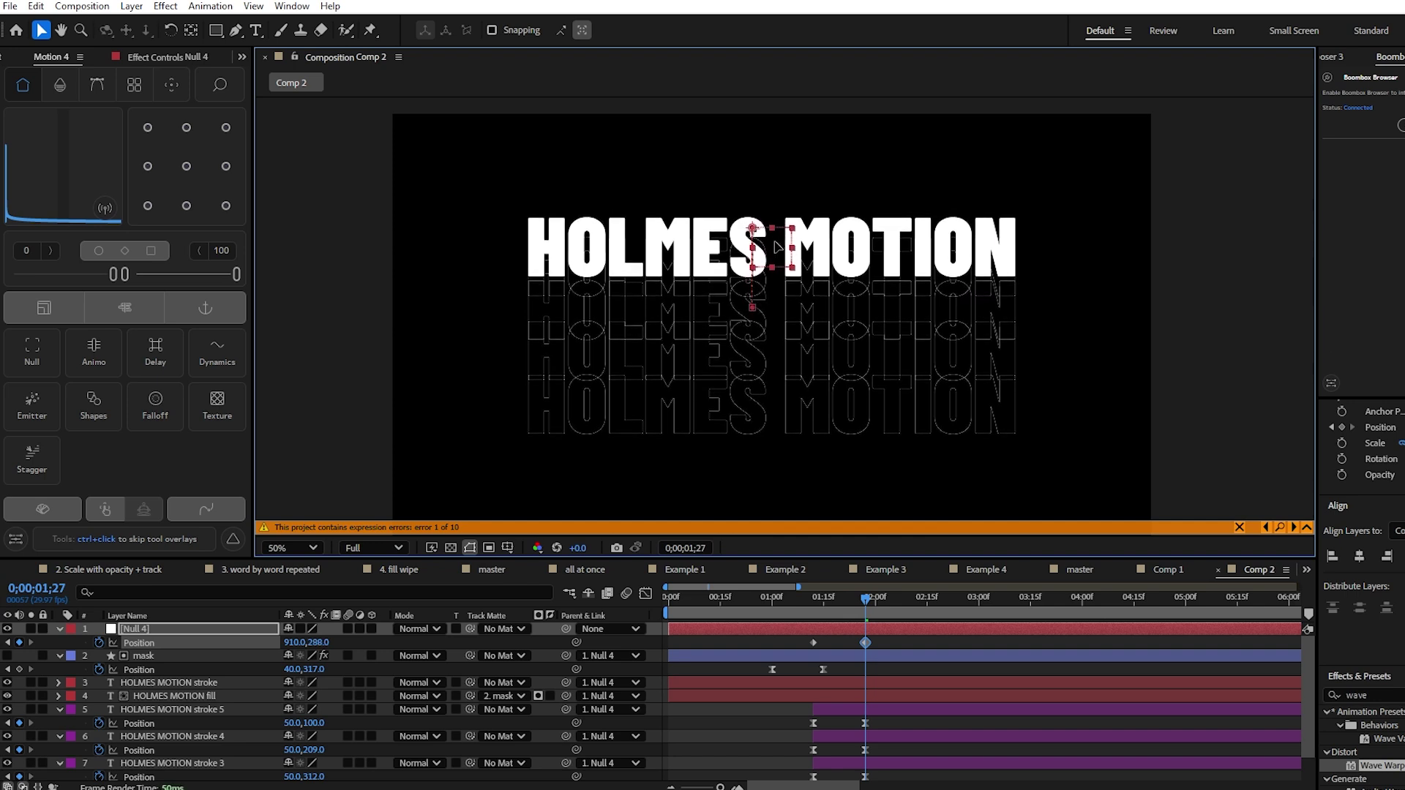
- Ease the null's two Position keyframes in Motion 4 and review the movement
{"action": "left_click_drag", "start_coordinate": [797, 634], "coordinate": [882, 651]}
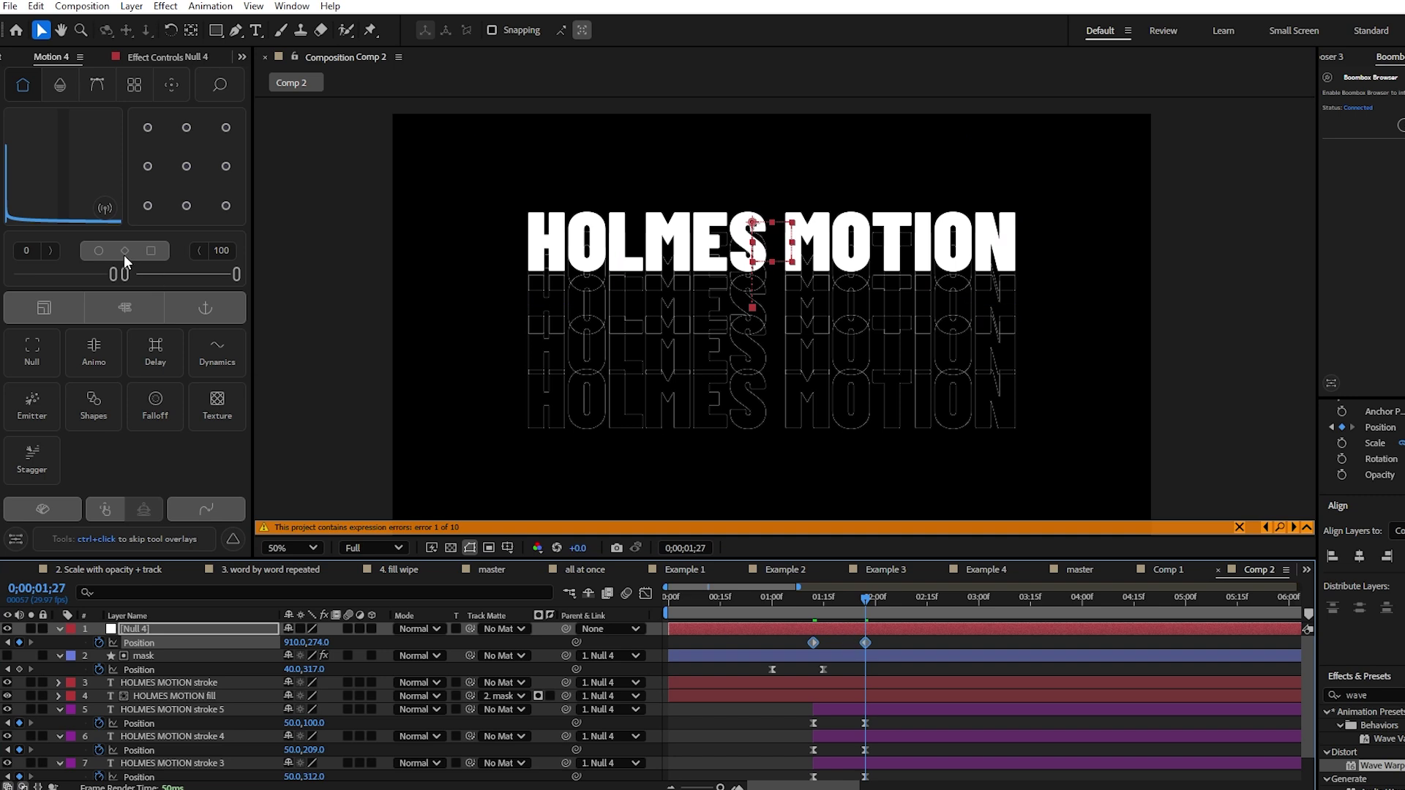
{"action": "left_click_drag", "start_coordinate": [22, 270], "coordinate": [141, 273]}
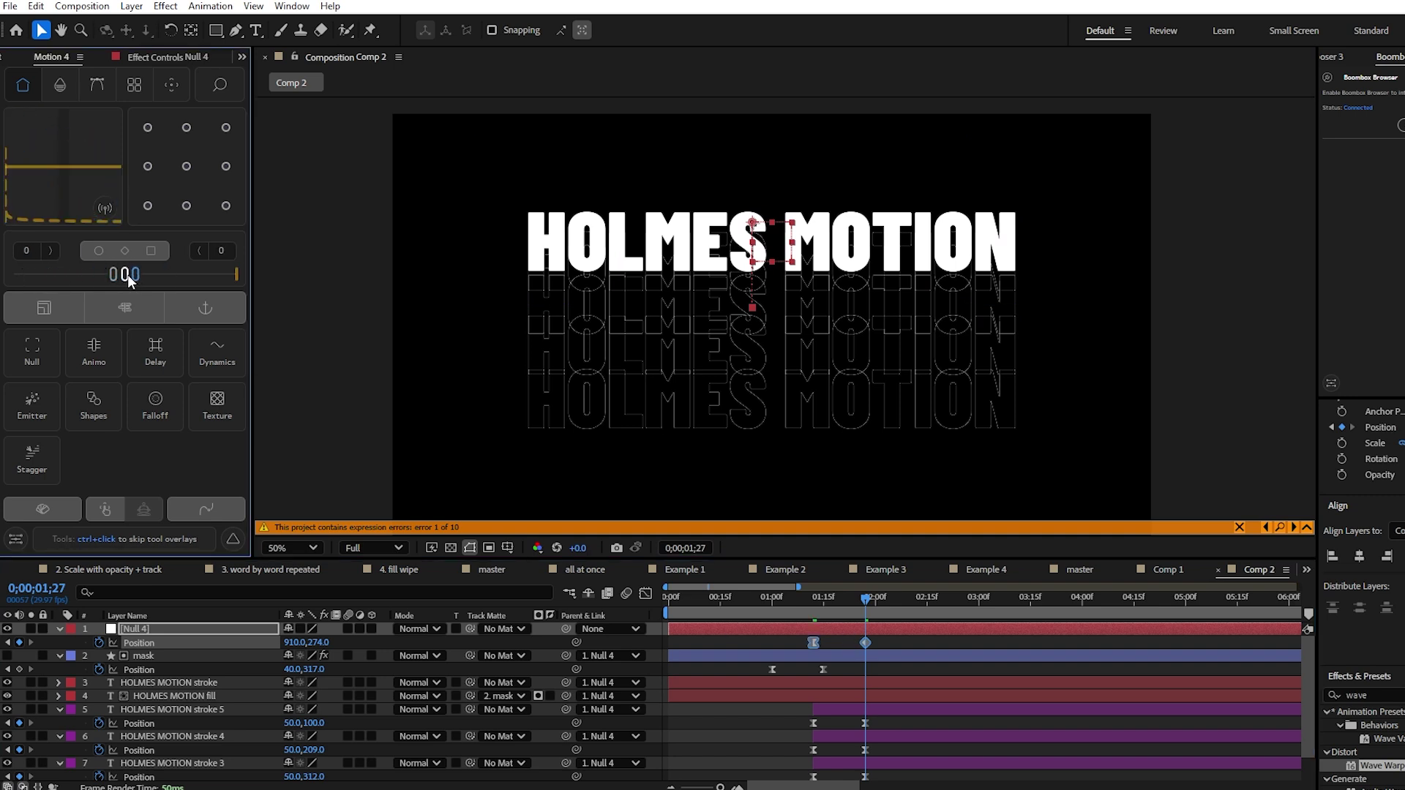
{"action": "left_click", "coordinate": [791, 600]}
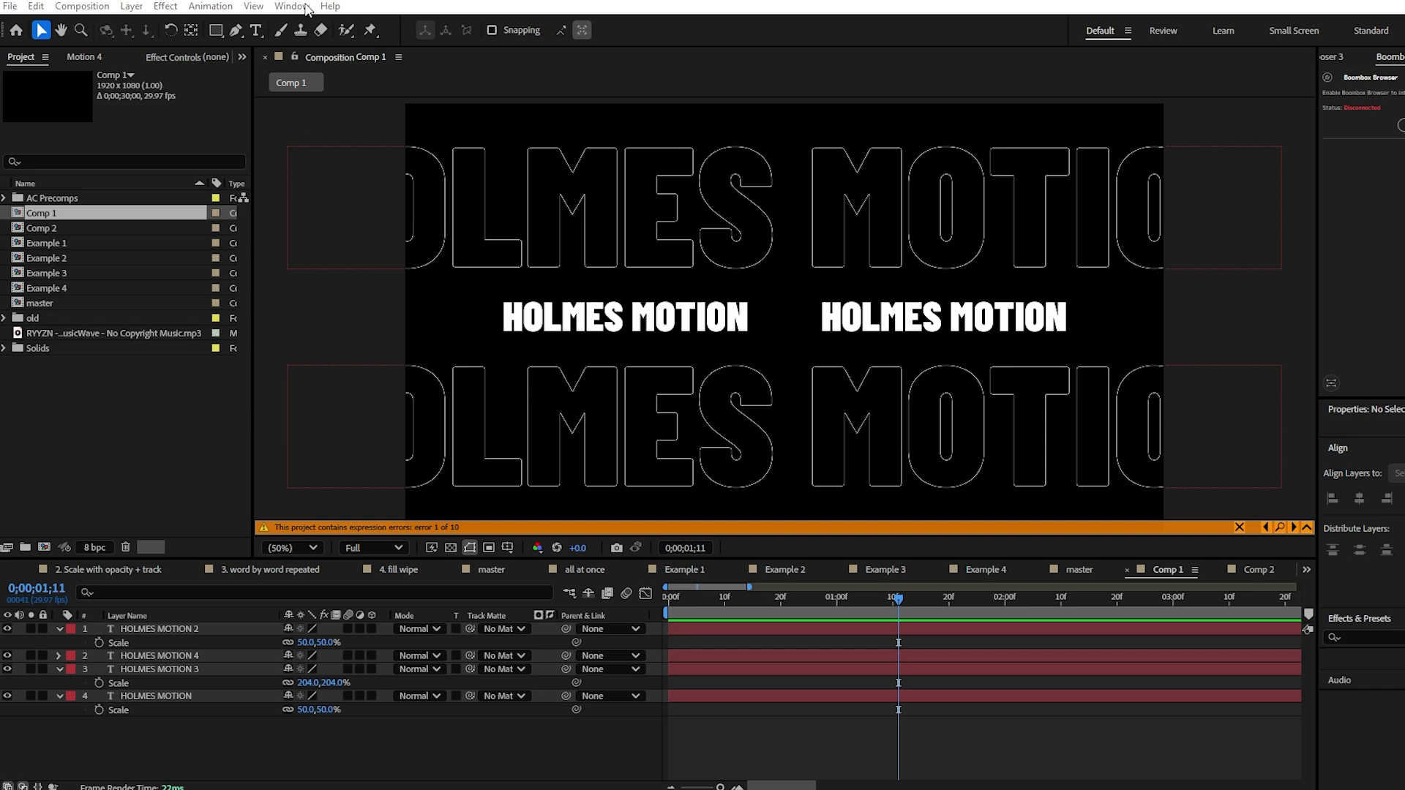
- Open Essential Graphics and set Comp 1 as the primary composition
{"action": "left_click", "coordinate": [306, 8]}
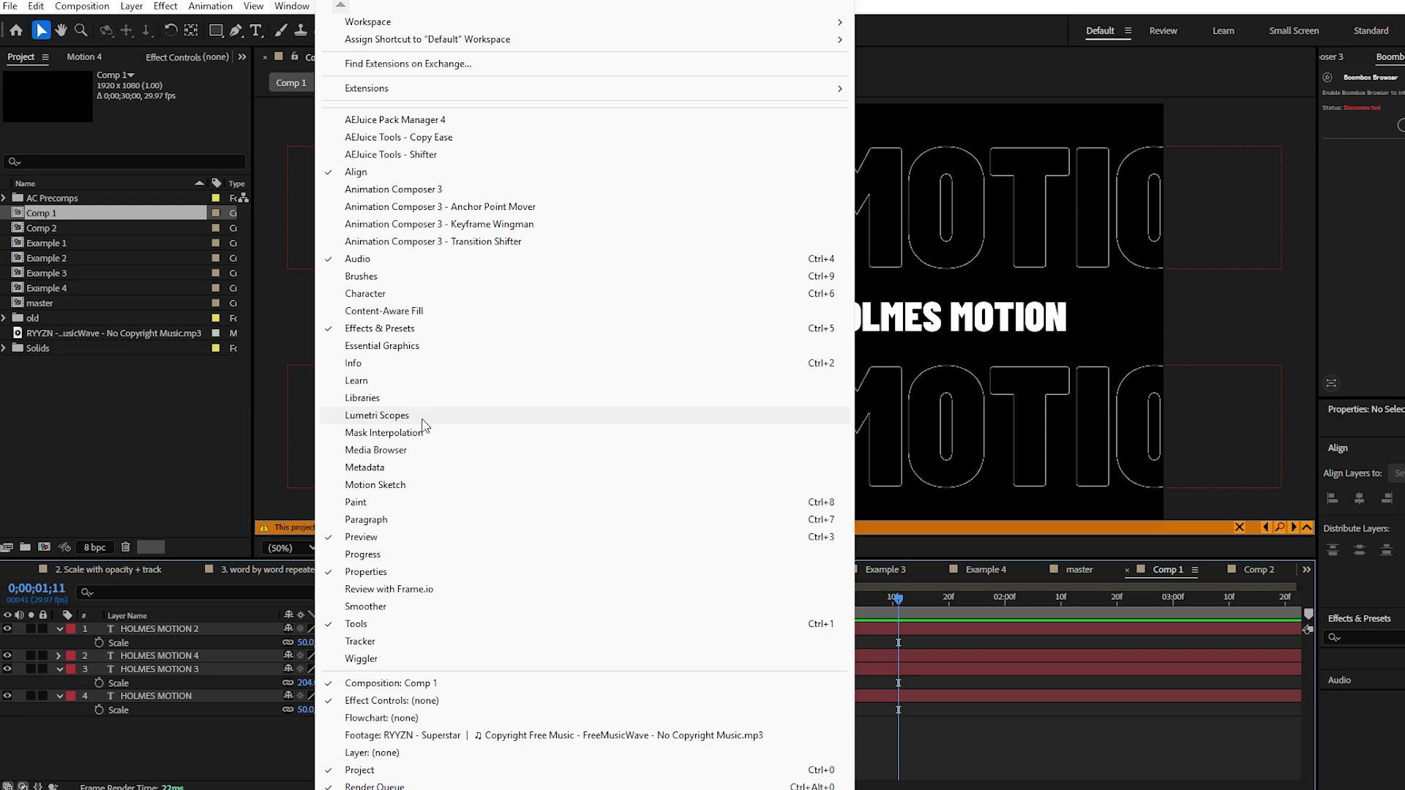
{"action": "left_click", "coordinate": [416, 348]}
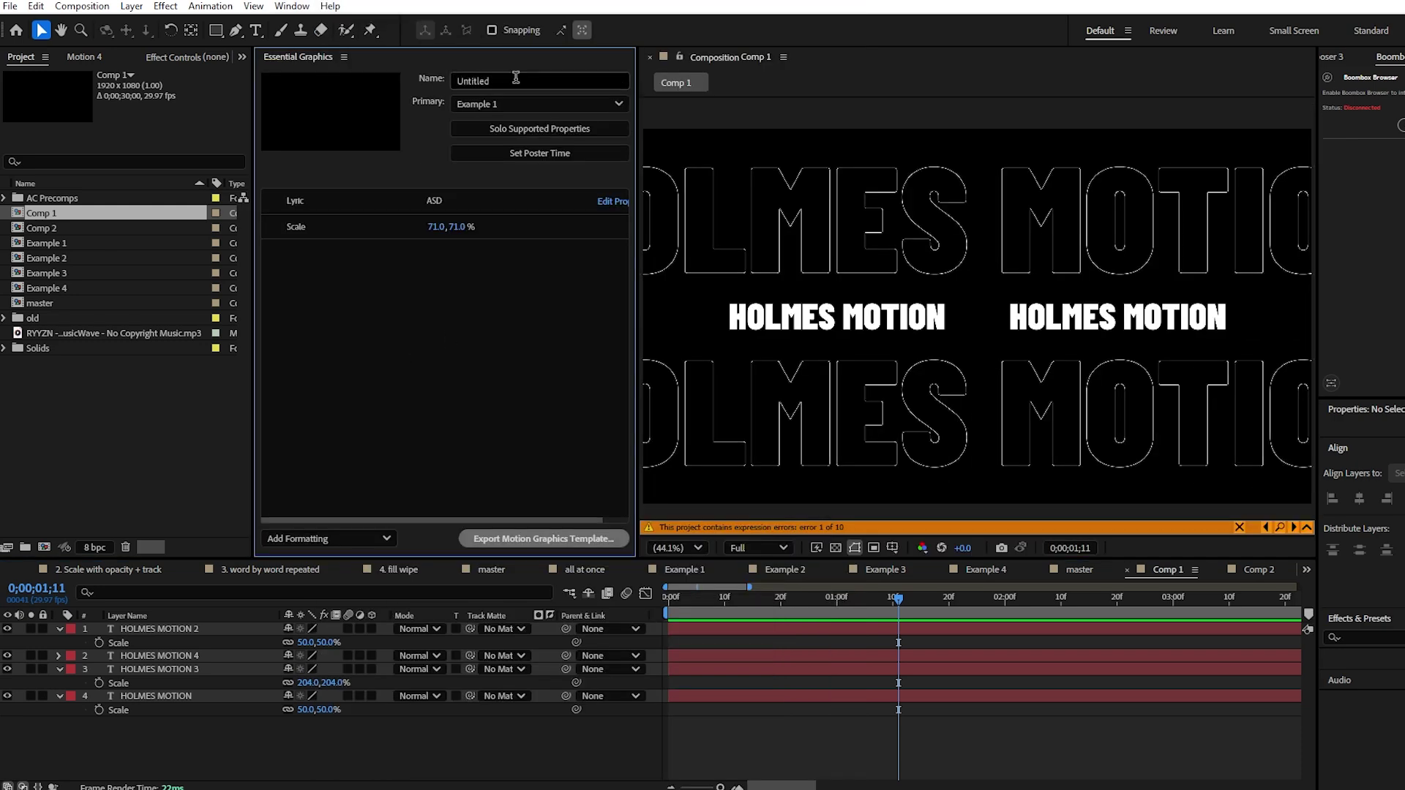
{"action": "left_click", "coordinate": [580, 103]}
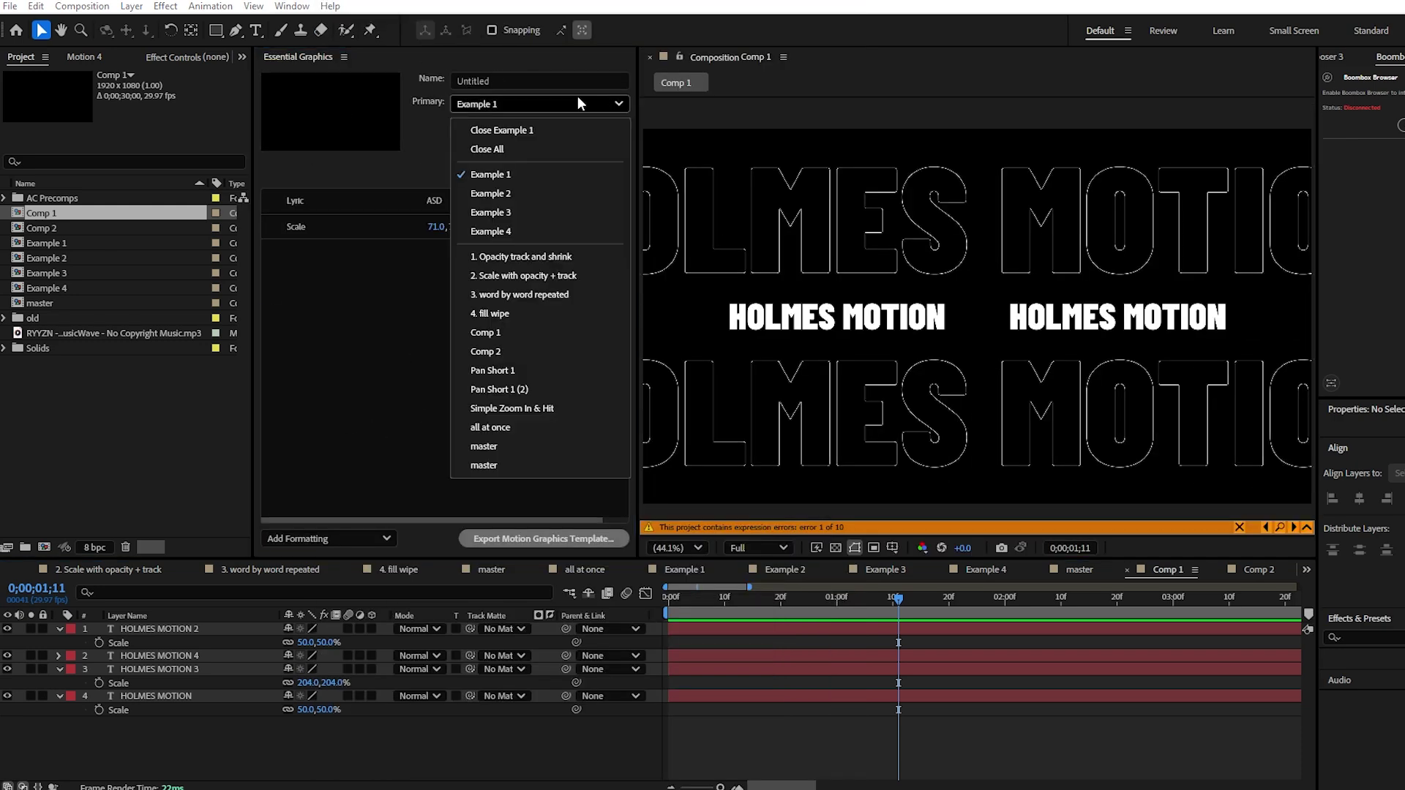
{"action": "left_click", "coordinate": [581, 333]}
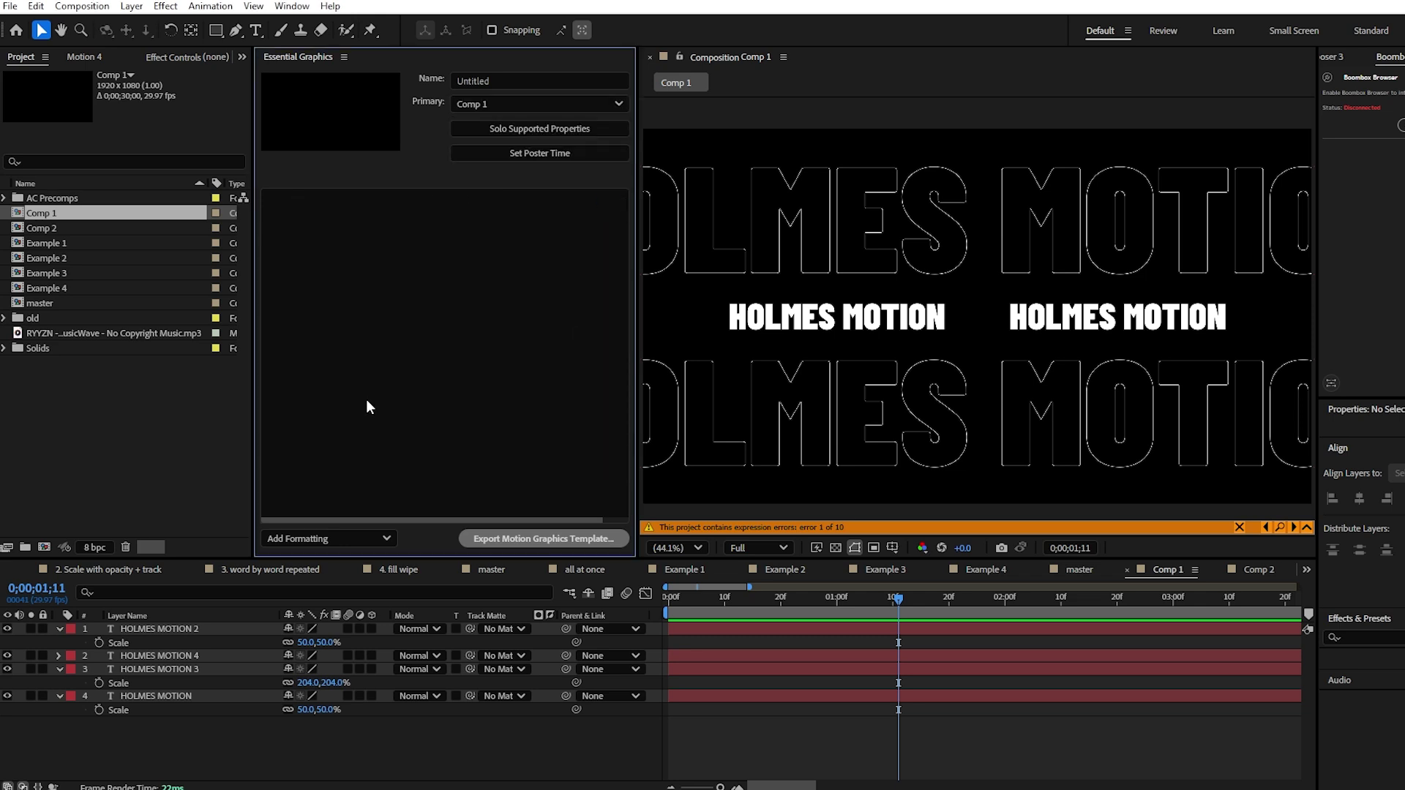
- Reveal and select the Source Text property of Comp 1's HOLMES MOTION 2 layer
{"action": "left_click", "coordinate": [59, 628]}
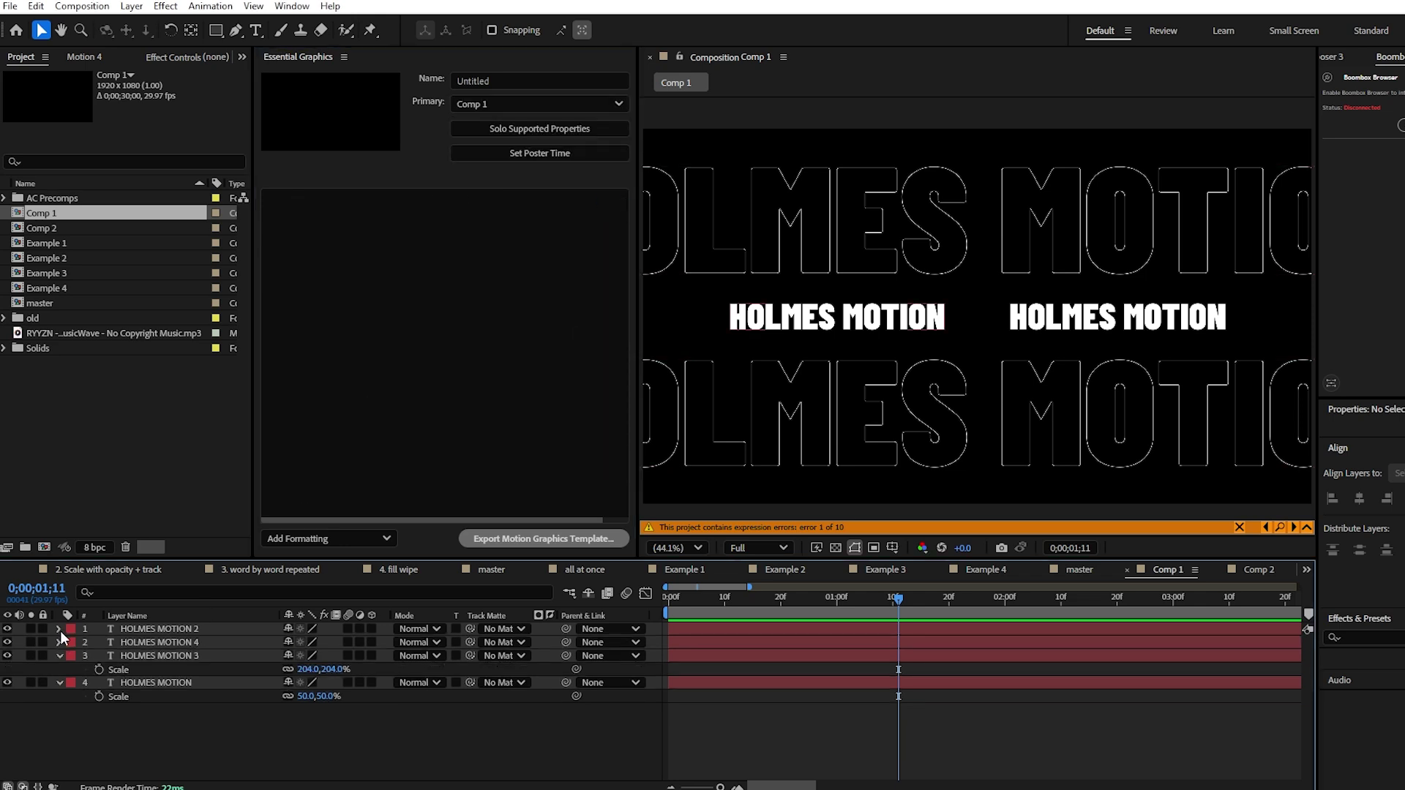
{"action": "left_click", "coordinate": [59, 628]}
{"action": "left_click", "coordinate": [72, 644]}
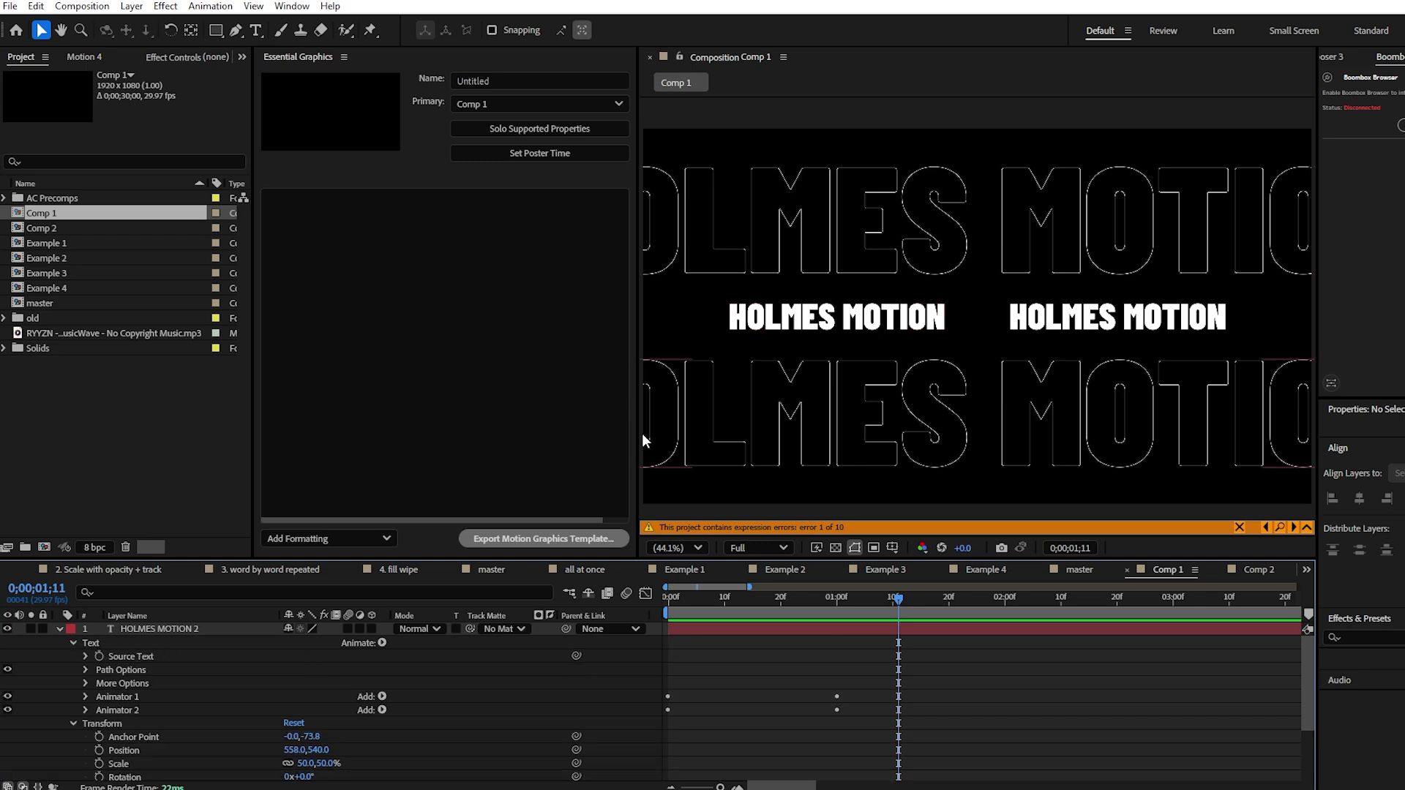
{"action": "left_click", "coordinate": [133, 656]}
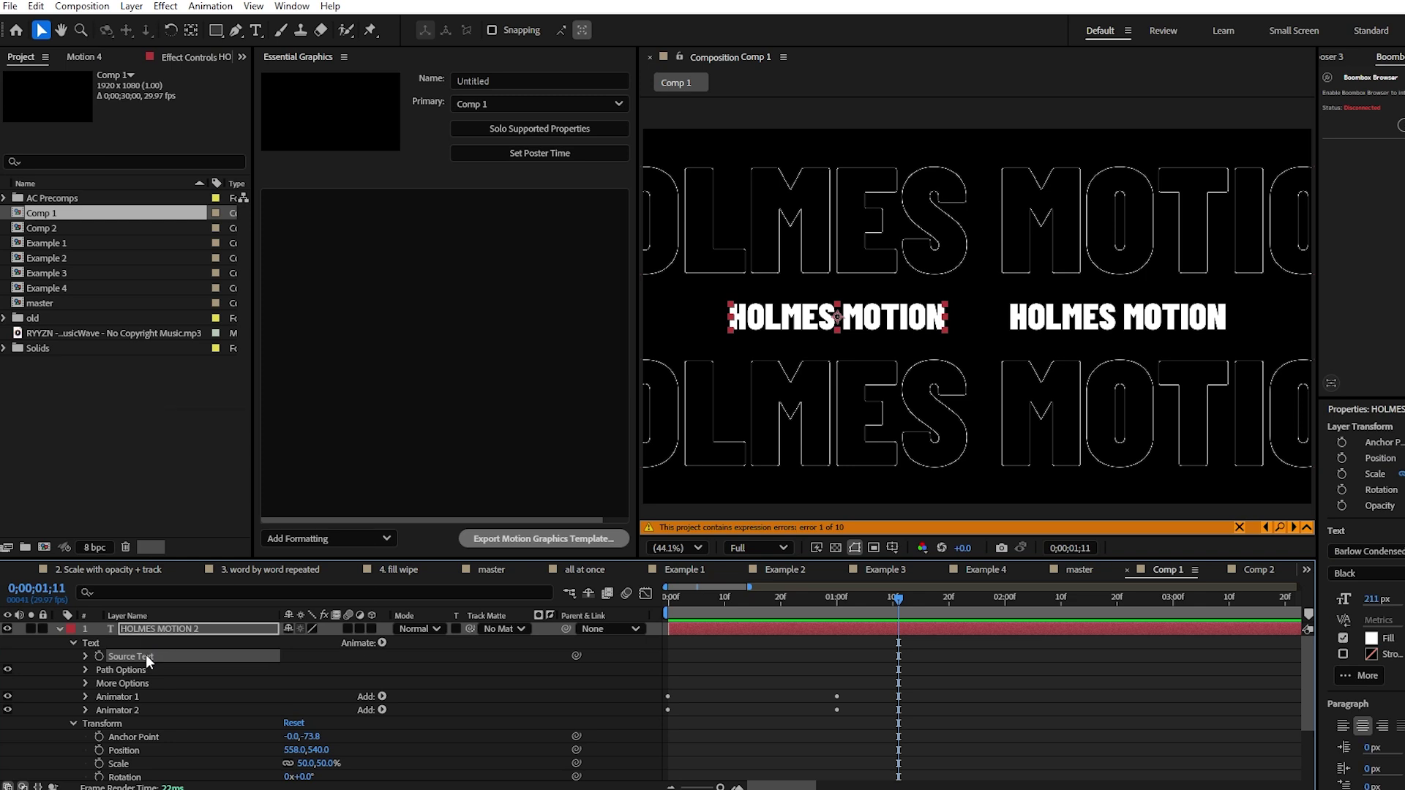
- Try changing the HOLMES MOTION 2 layer's source text to "asdasd"
{"action": "right_click", "coordinate": [147, 661]}
{"action": "left_click", "coordinate": [234, 417]}
{"action": "type", "text": "asdasd"}
{"action": "left_click", "coordinate": [598, 393]}
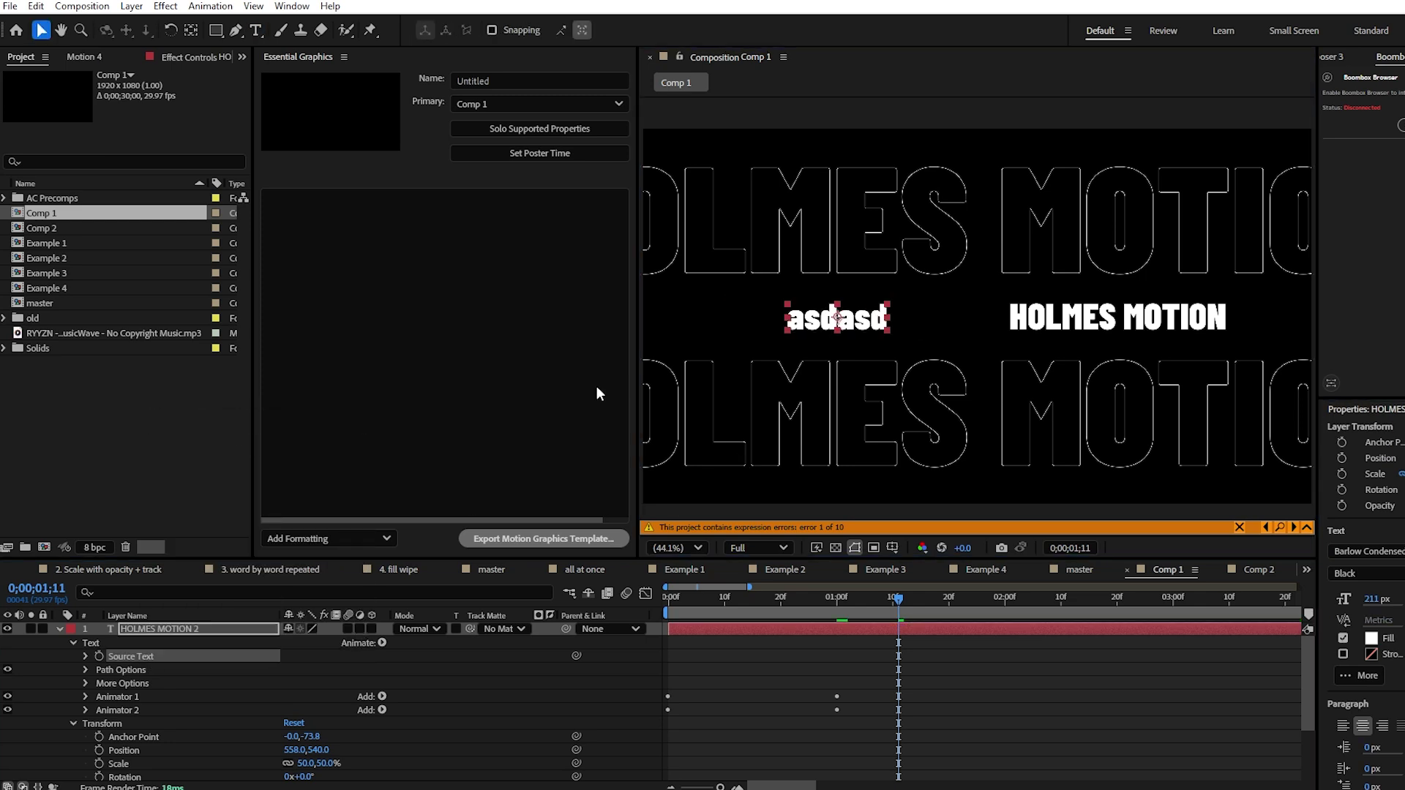
{"action": "key", "text": "ctrl+z"}
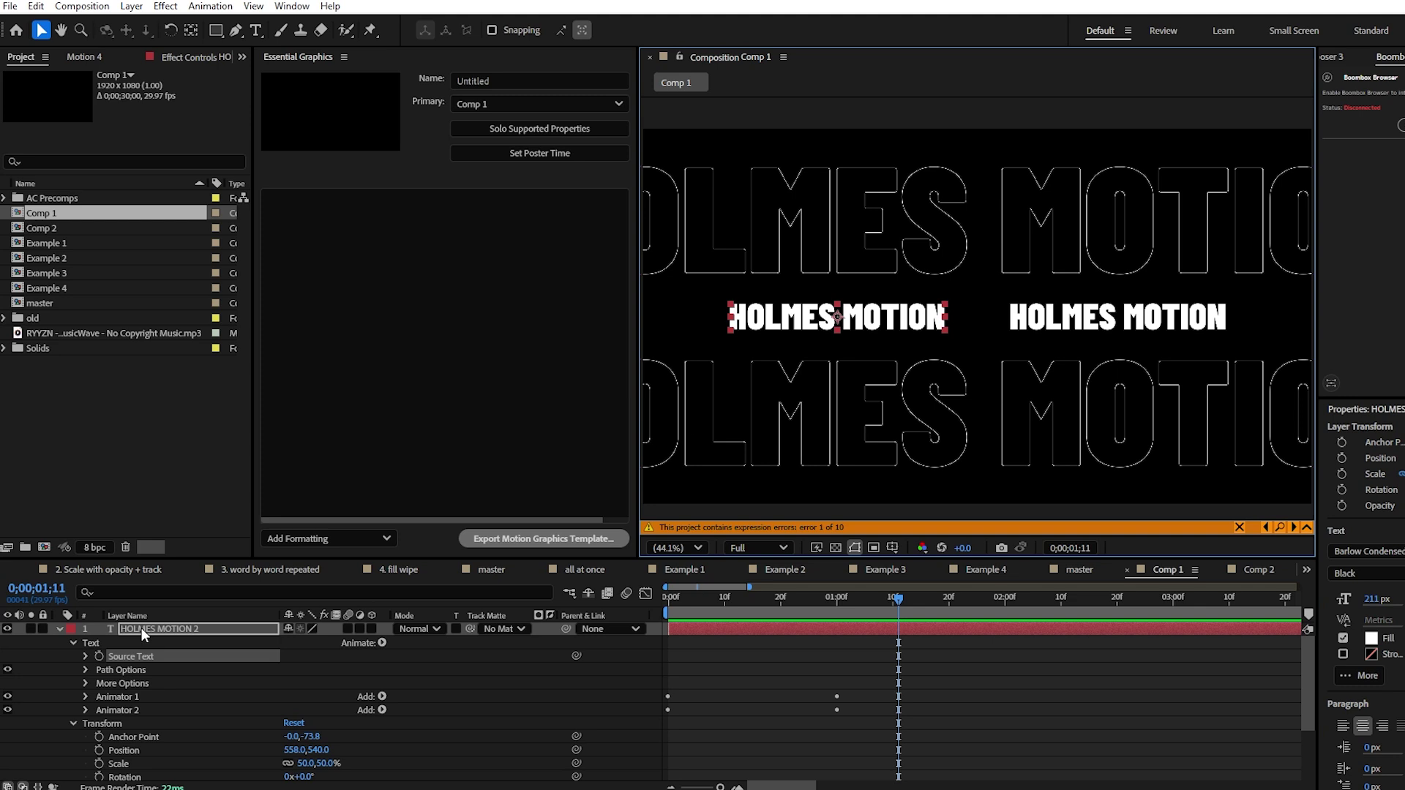
{"action": "key", "text": "ctrl+z"}
- Add the Source Text of the HOLMES MOTION 2 and HOLMES MOTION 4 layers to Comp 1's Essential Graphics properties
{"action": "left_click_drag", "start_coordinate": [204, 661], "coordinate": [432, 406]}
{"action": "left_click", "coordinate": [59, 629]}
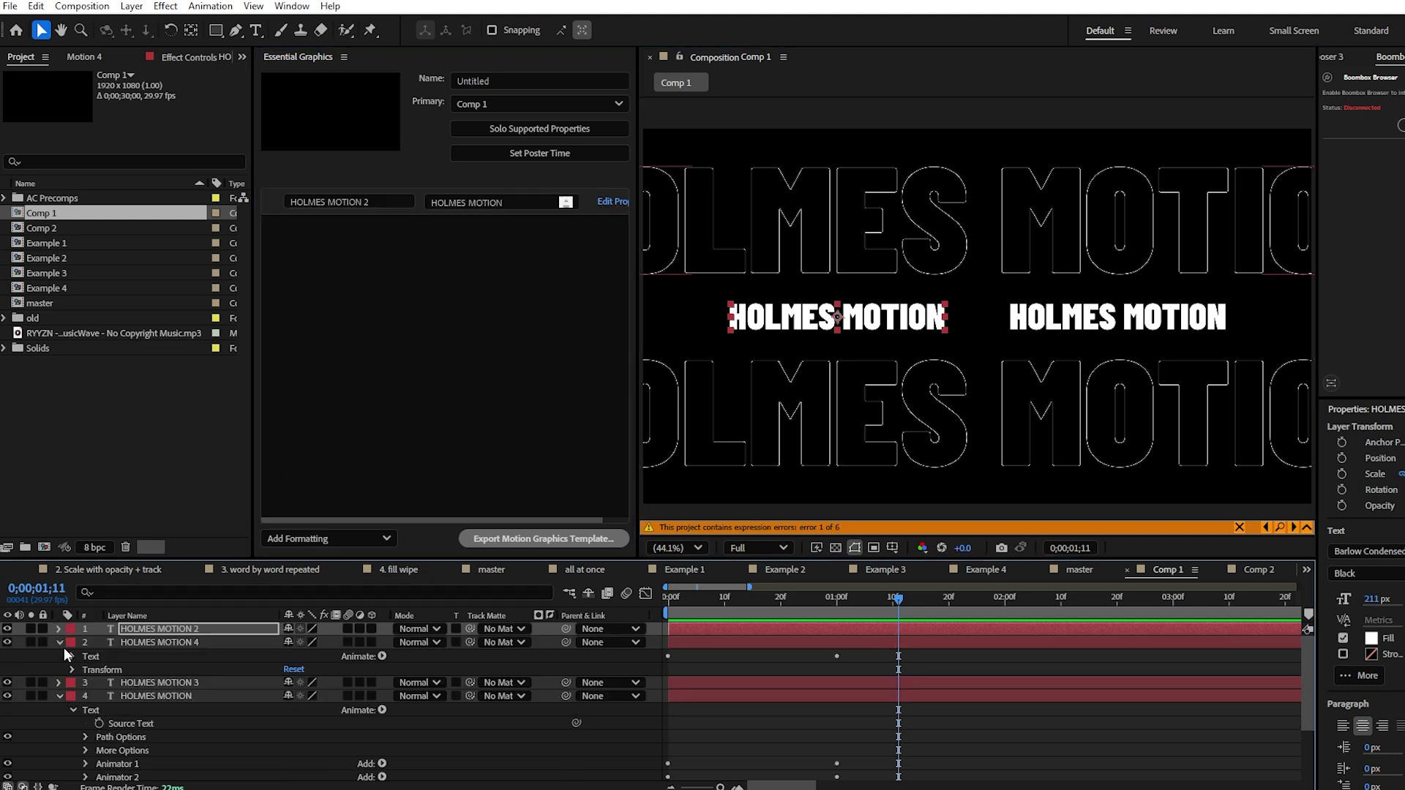
{"action": "left_click", "coordinate": [60, 642]}
{"action": "left_click_drag", "start_coordinate": [128, 670], "coordinate": [401, 229]}
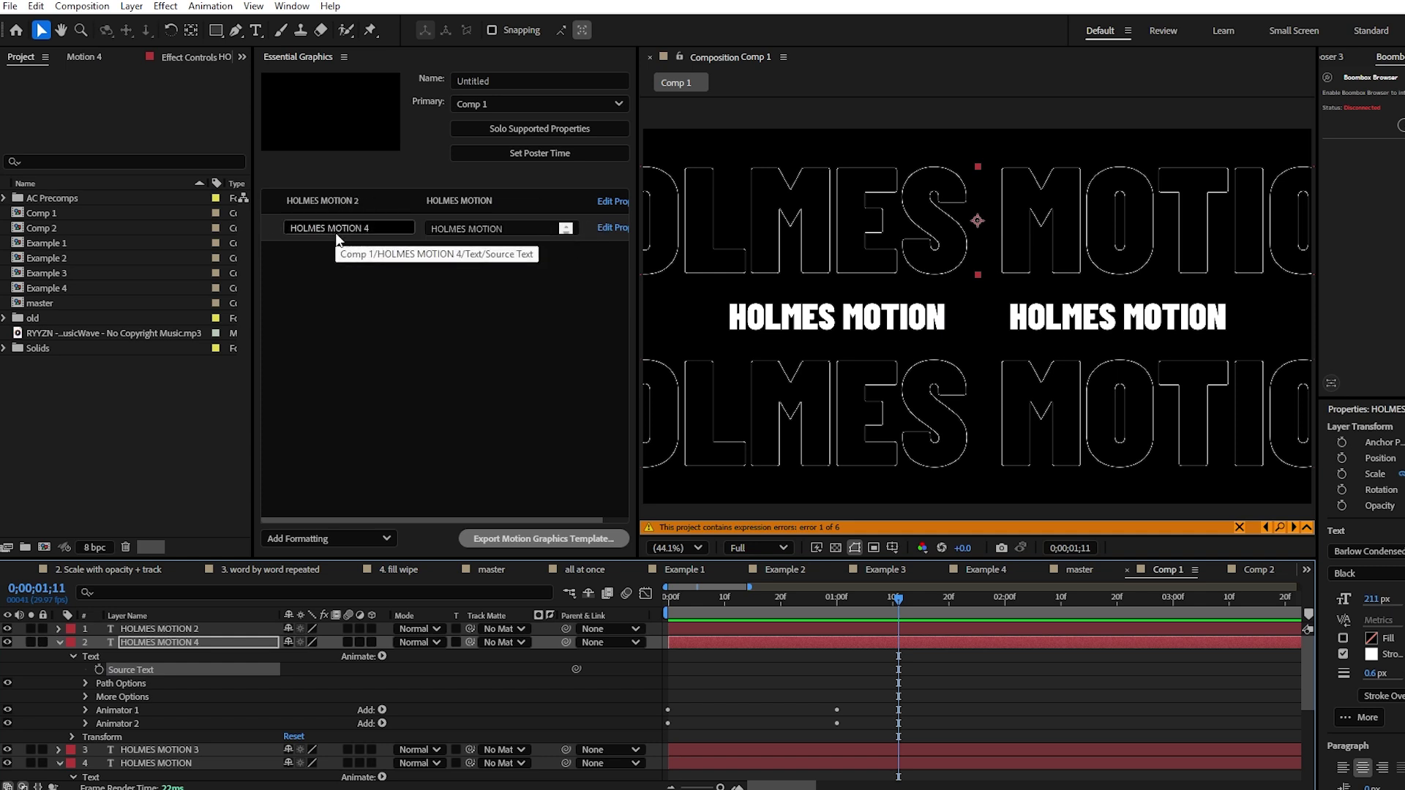
{"action": "left_click", "coordinate": [421, 229]}
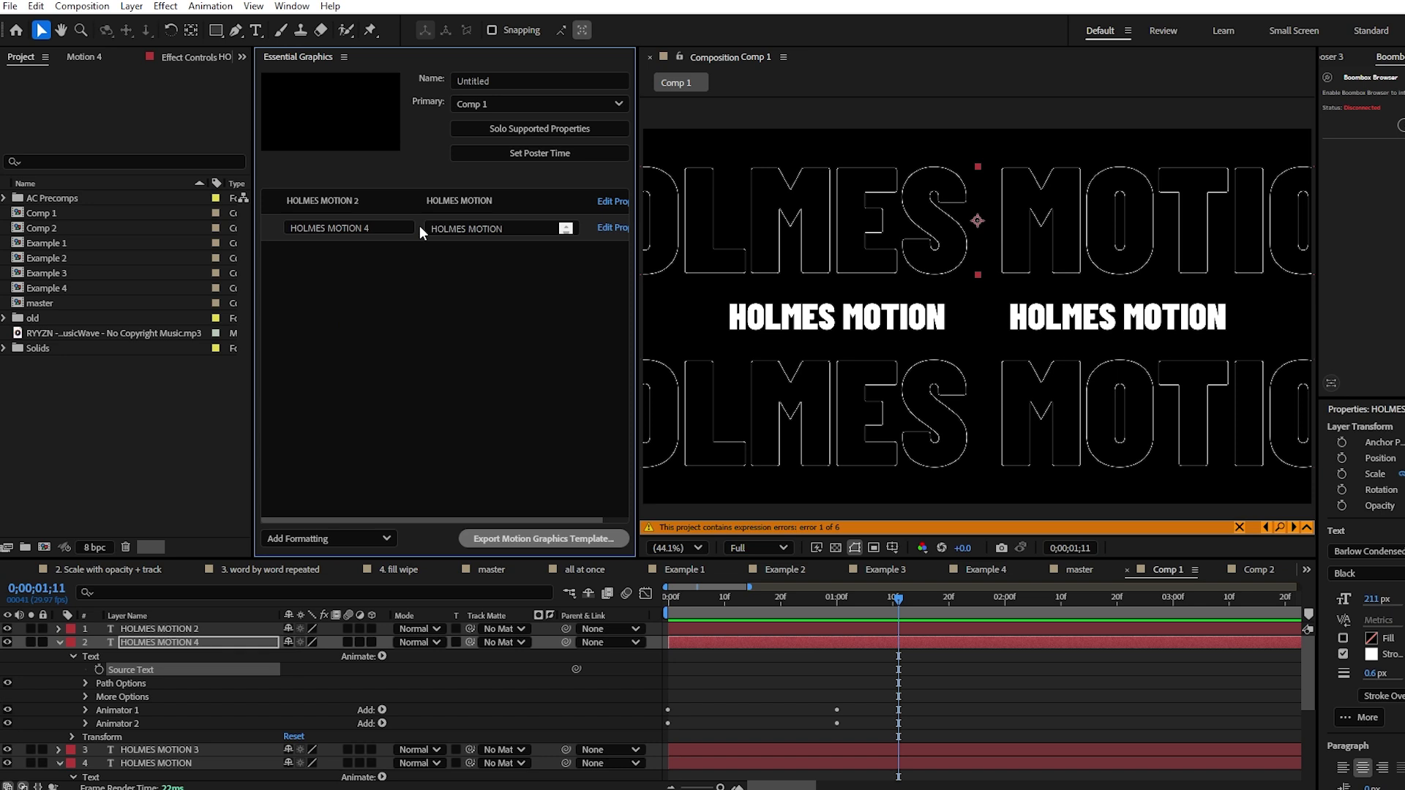
- Undo adding the HOLMES MOTION 4 and HOLMES MOTION 2 Source Text properties to Comp 1's Essential Graphics
{"action": "key", "text": "ctrl+z"}
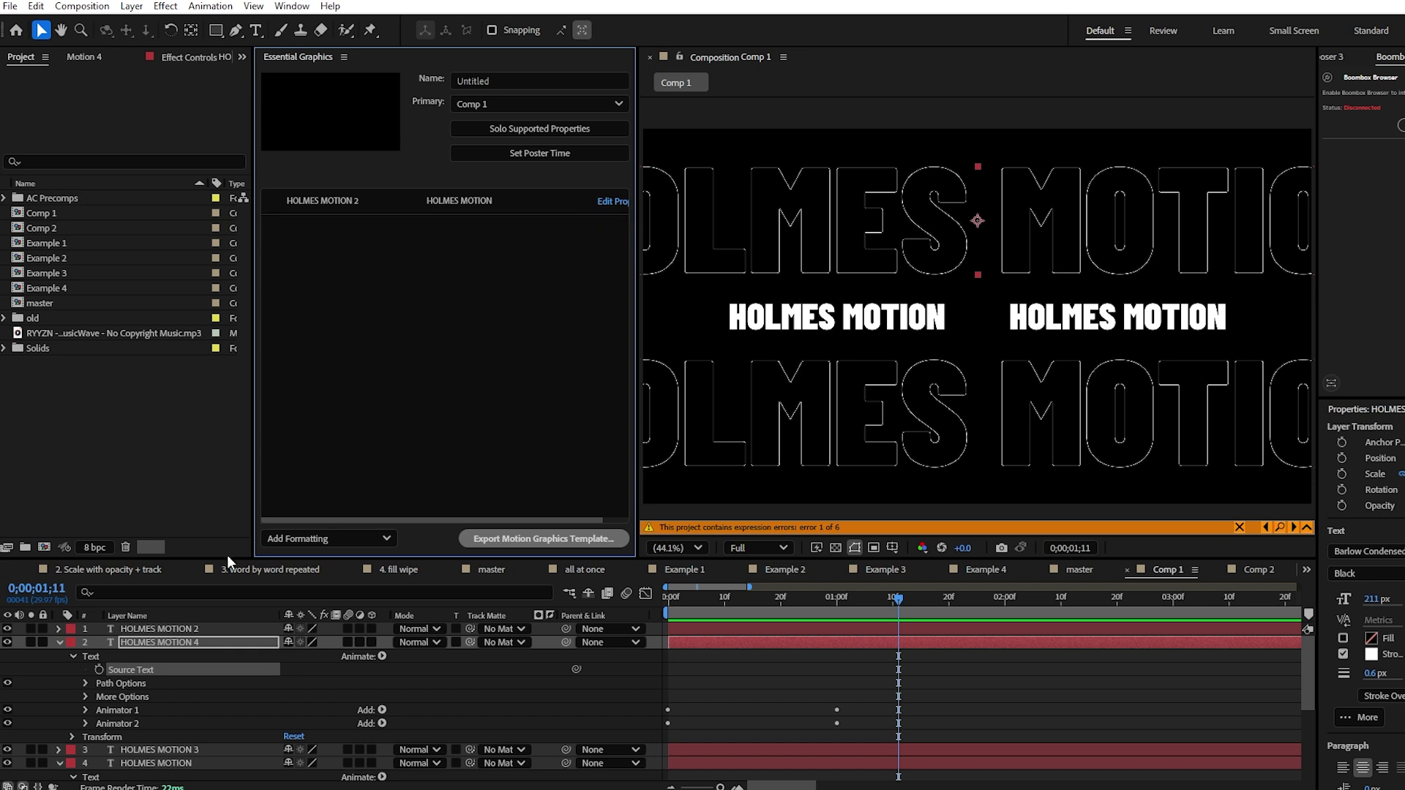
{"action": "left_click", "coordinate": [59, 628]}
{"action": "key", "text": "ctrl+z"}
- Create a text layer reading "asd" outside the visible frame, above the Comp 1 artwork
{"action": "left_click", "coordinate": [257, 30]}
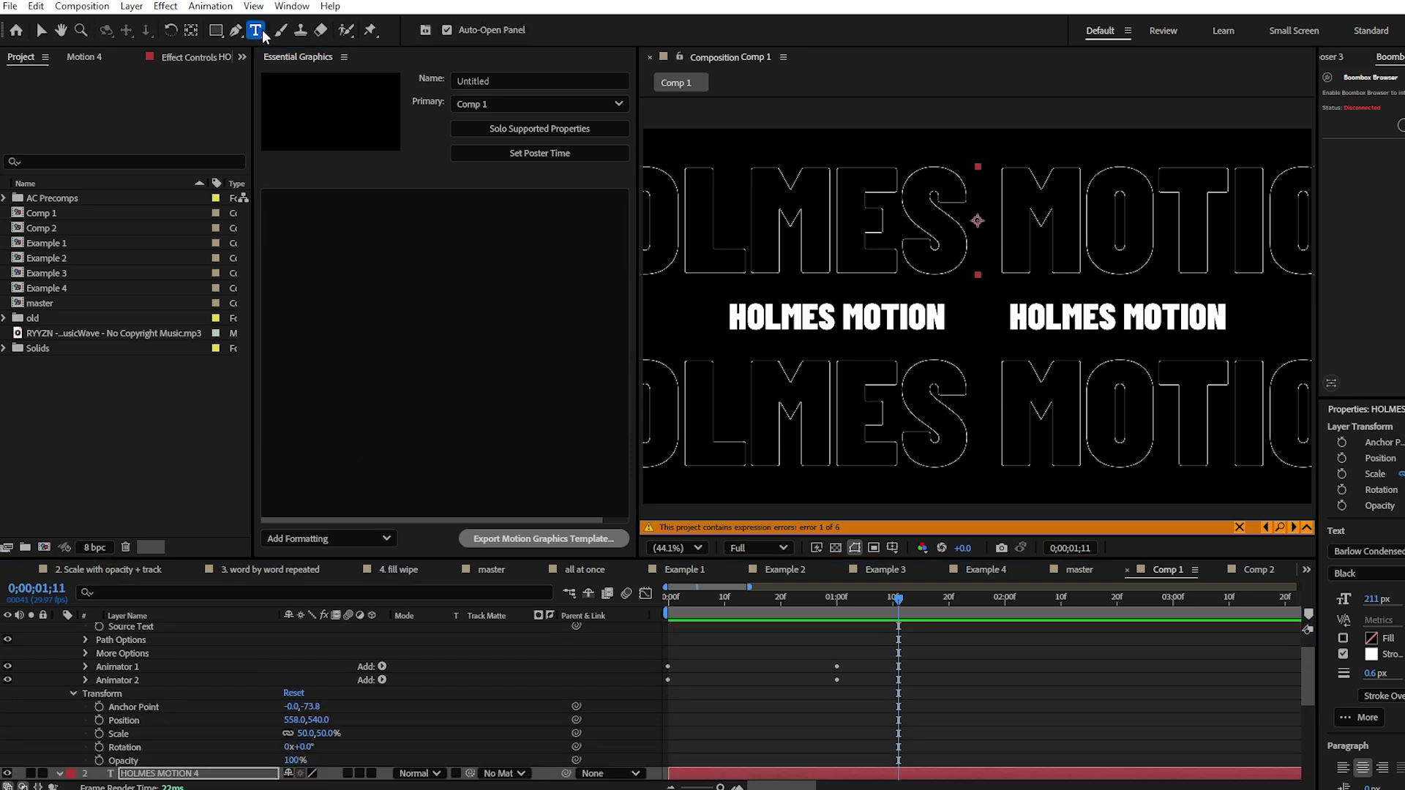
{"action": "scroll", "coordinate": [783, 321], "scroll_direction": "down", "scroll_amount": 2}
{"action": "left_click", "coordinate": [904, 149]}
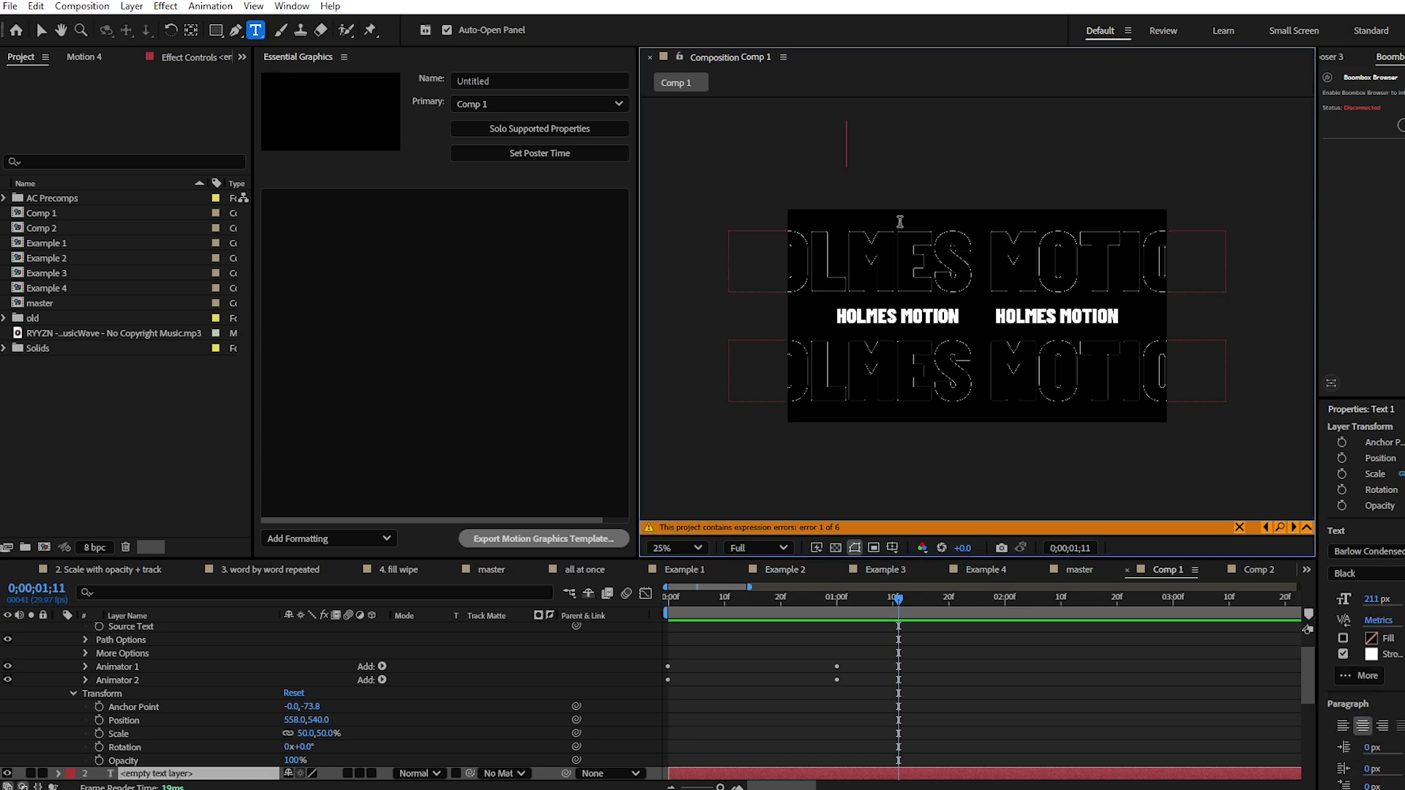
{"action": "type", "text": "asd"}
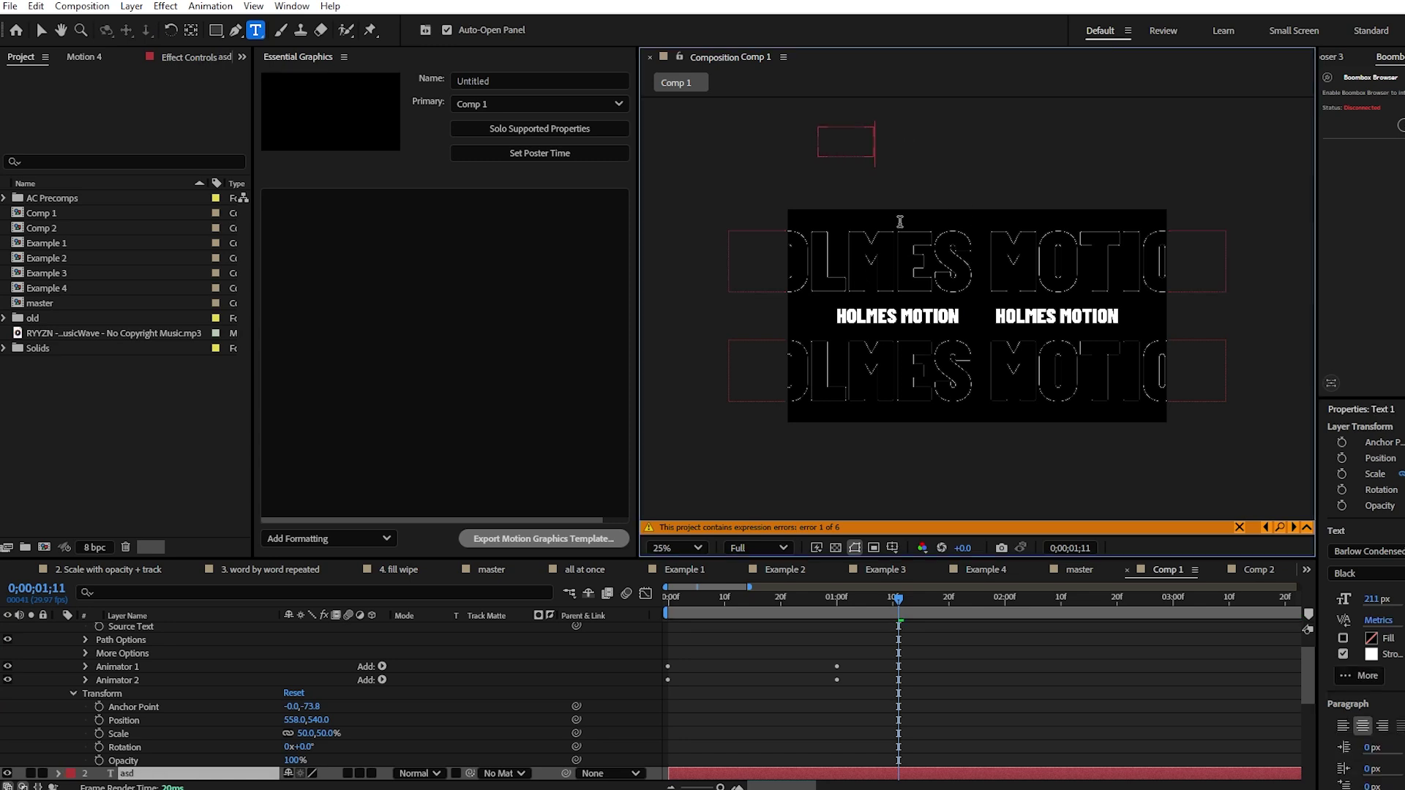
{"action": "left_click", "coordinate": [41, 30]}
- Rename the new "asd" text layer as "master txt"
{"action": "right_click", "coordinate": [184, 777]}
{"action": "left_click", "coordinate": [221, 725]}
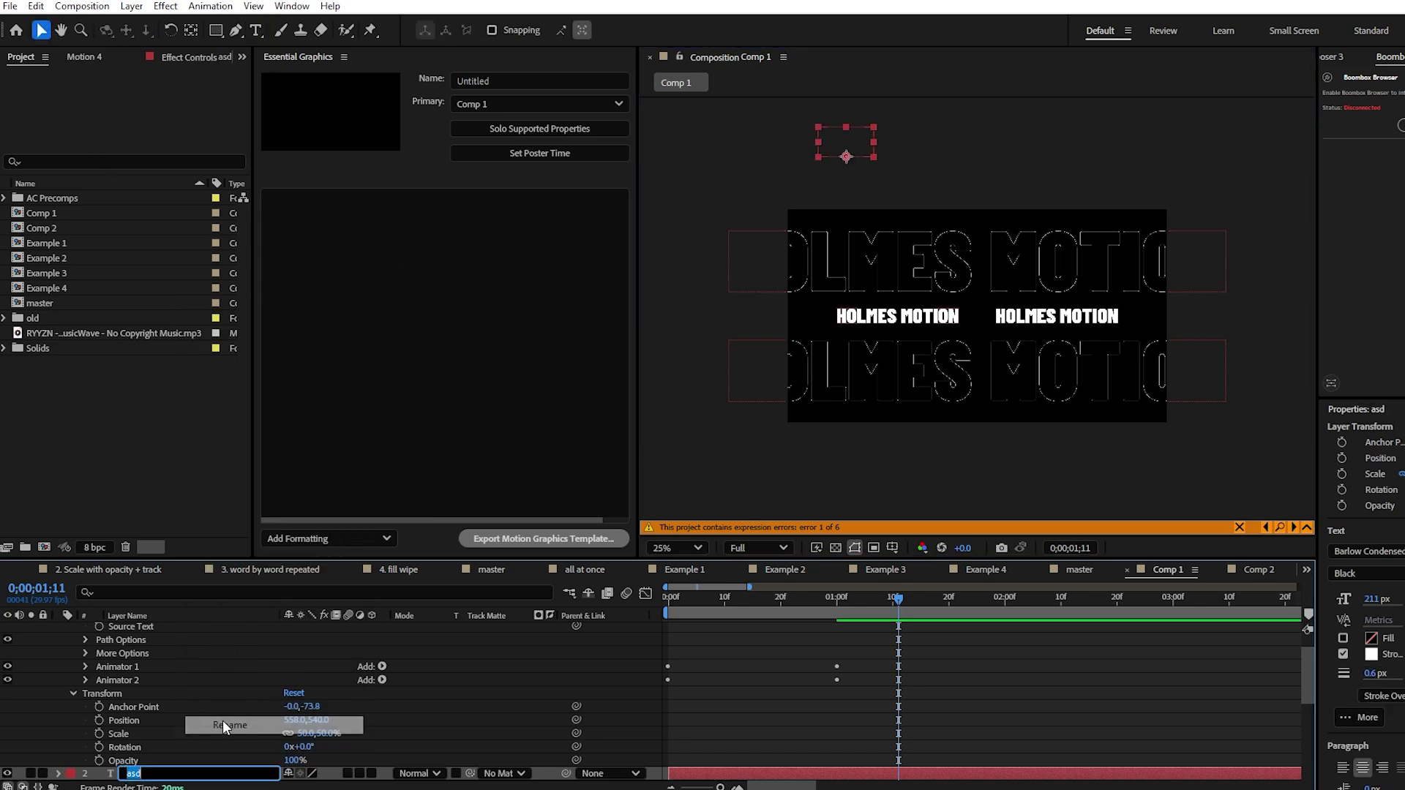
{"action": "type", "text": "master txt"}
{"action": "key", "text": "Return"}
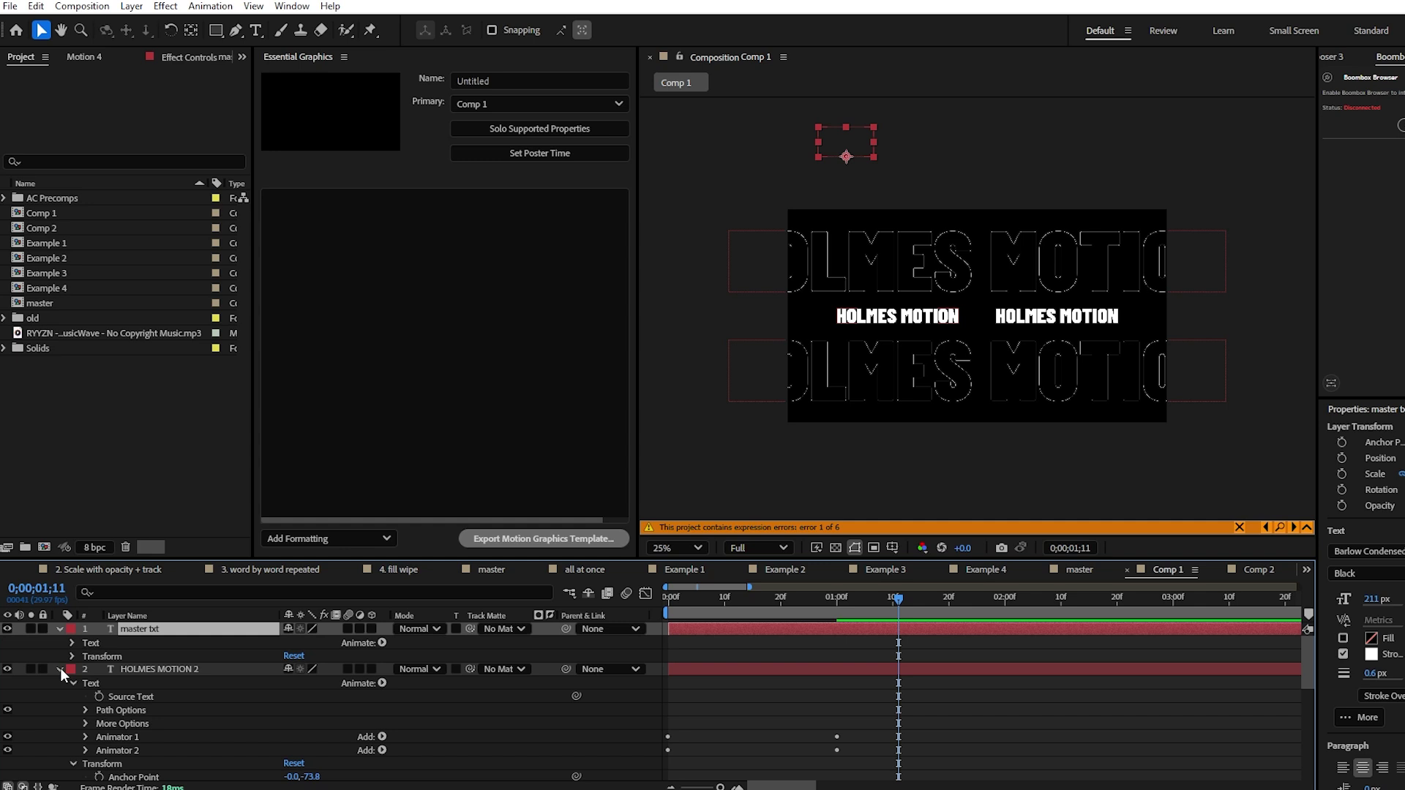
- Link the Source Text of HOLMES MOTION 2 to the Source Text of the master txt layer with the property pick whip
{"action": "left_click", "coordinate": [72, 643]}
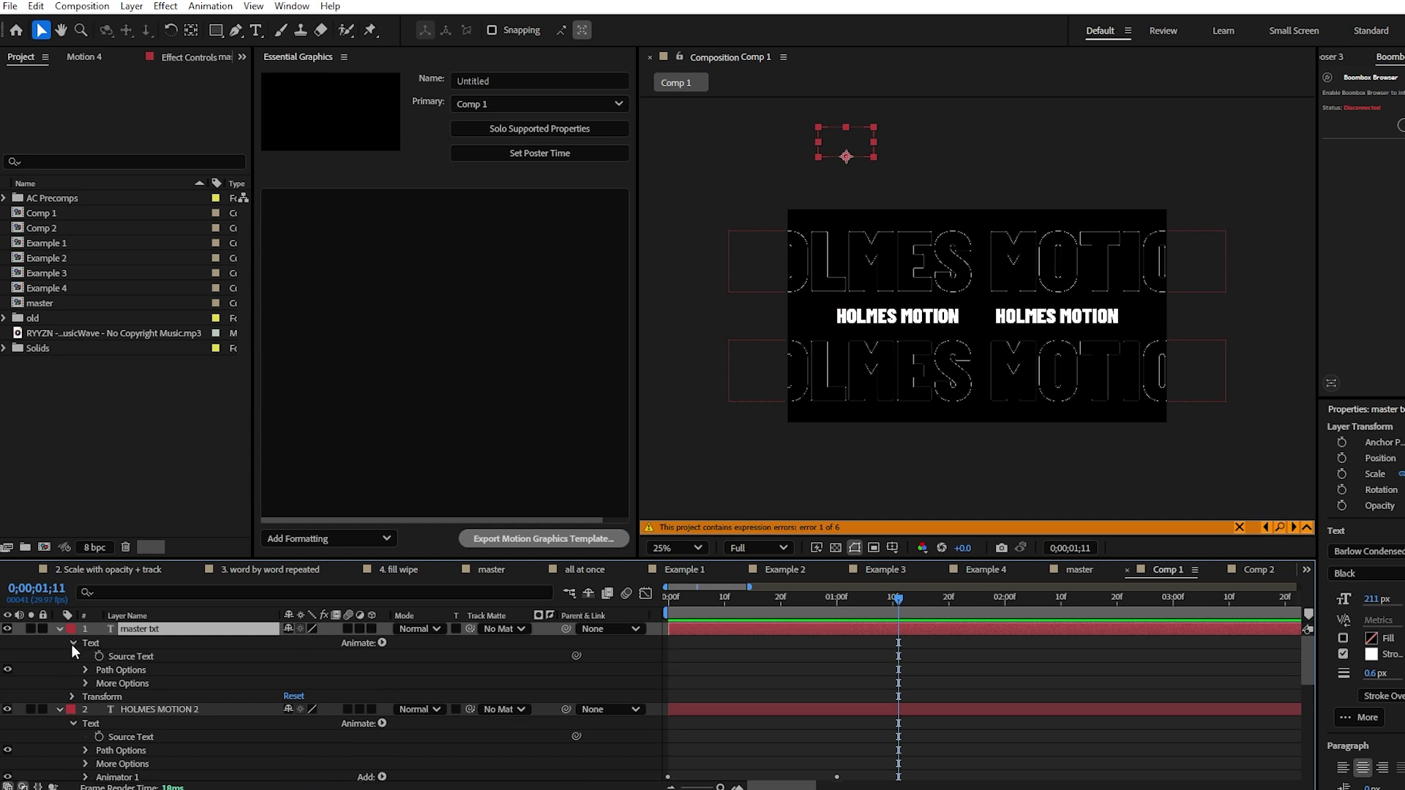
{"action": "left_click", "coordinate": [132, 738]}
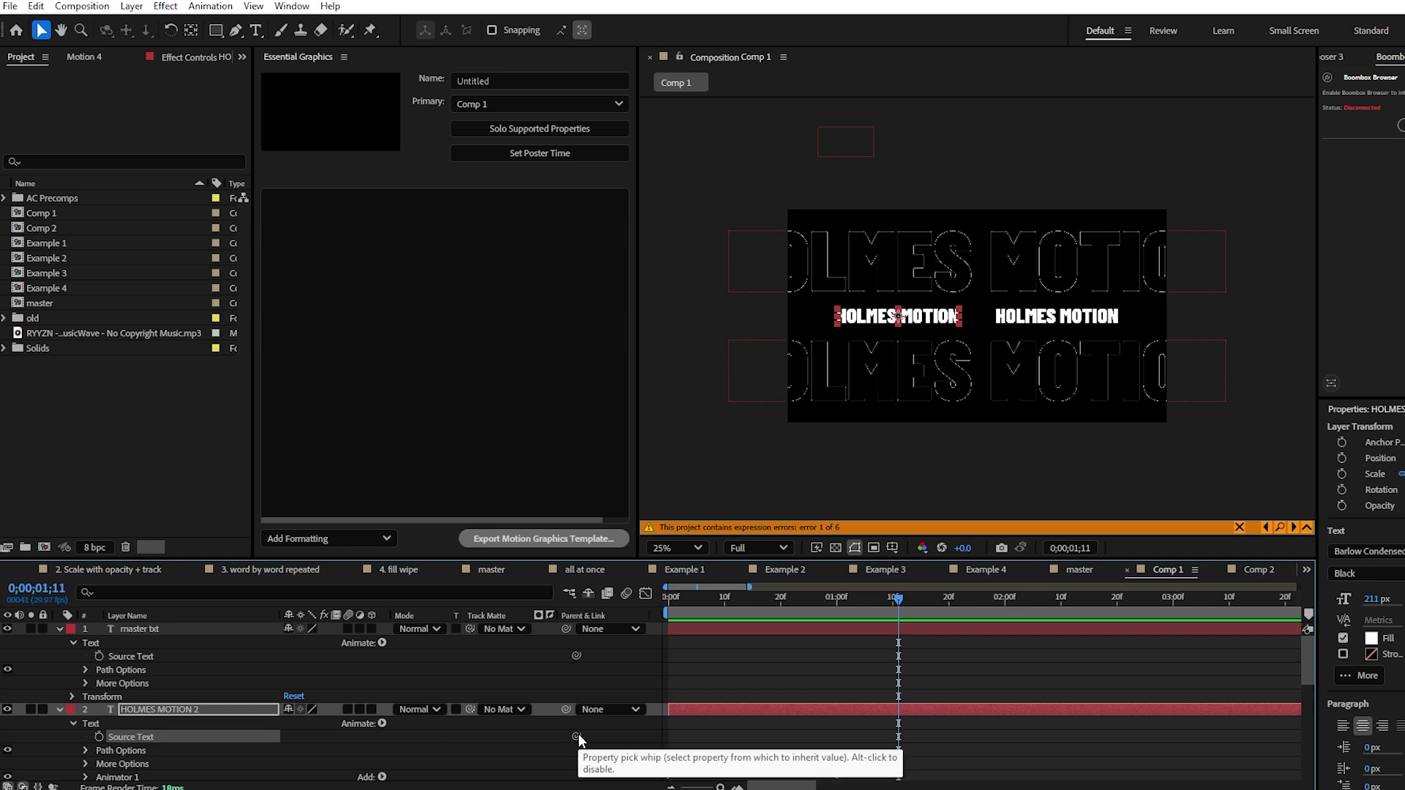
{"action": "left_click_drag", "start_coordinate": [578, 740], "coordinate": [193, 659]}
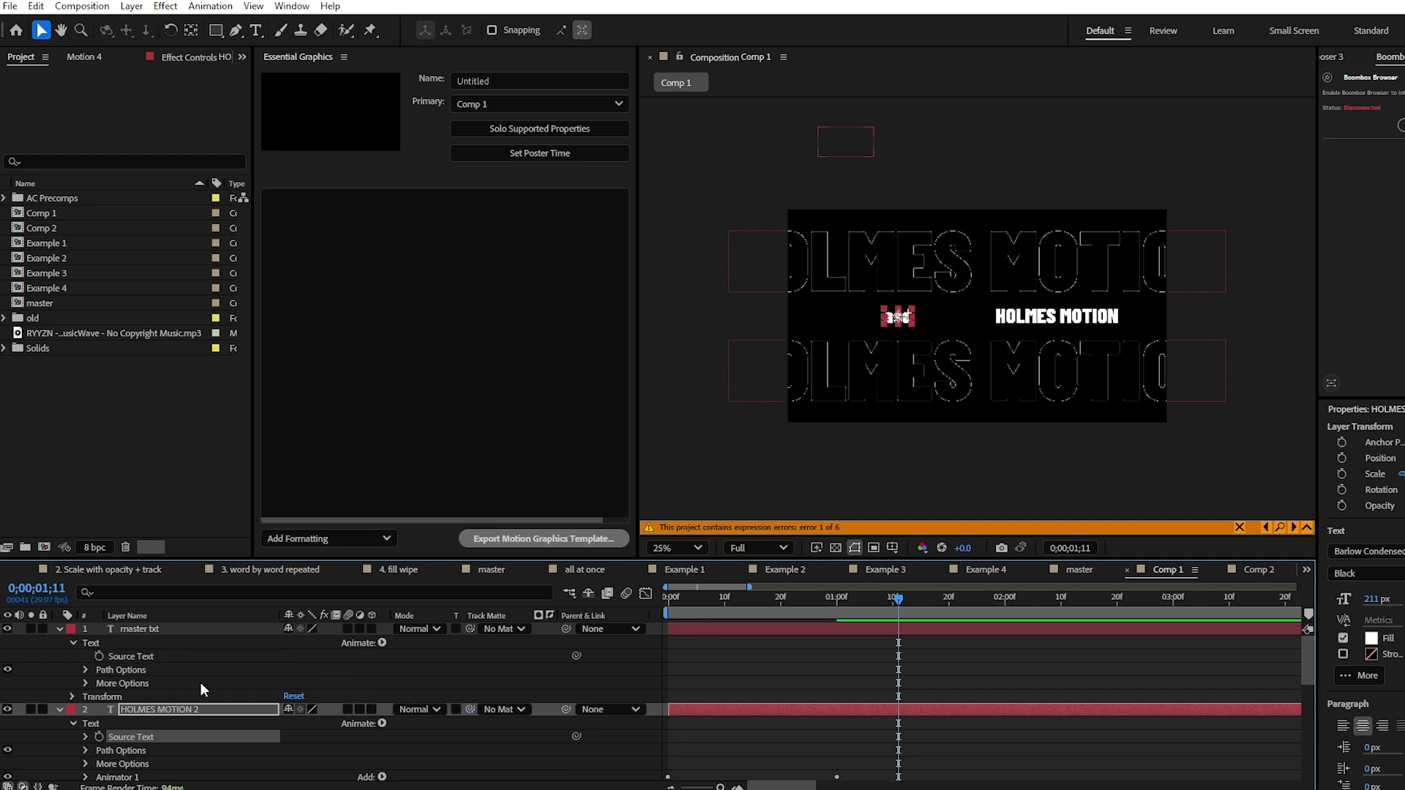
{"action": "left_click", "coordinate": [192, 658]}
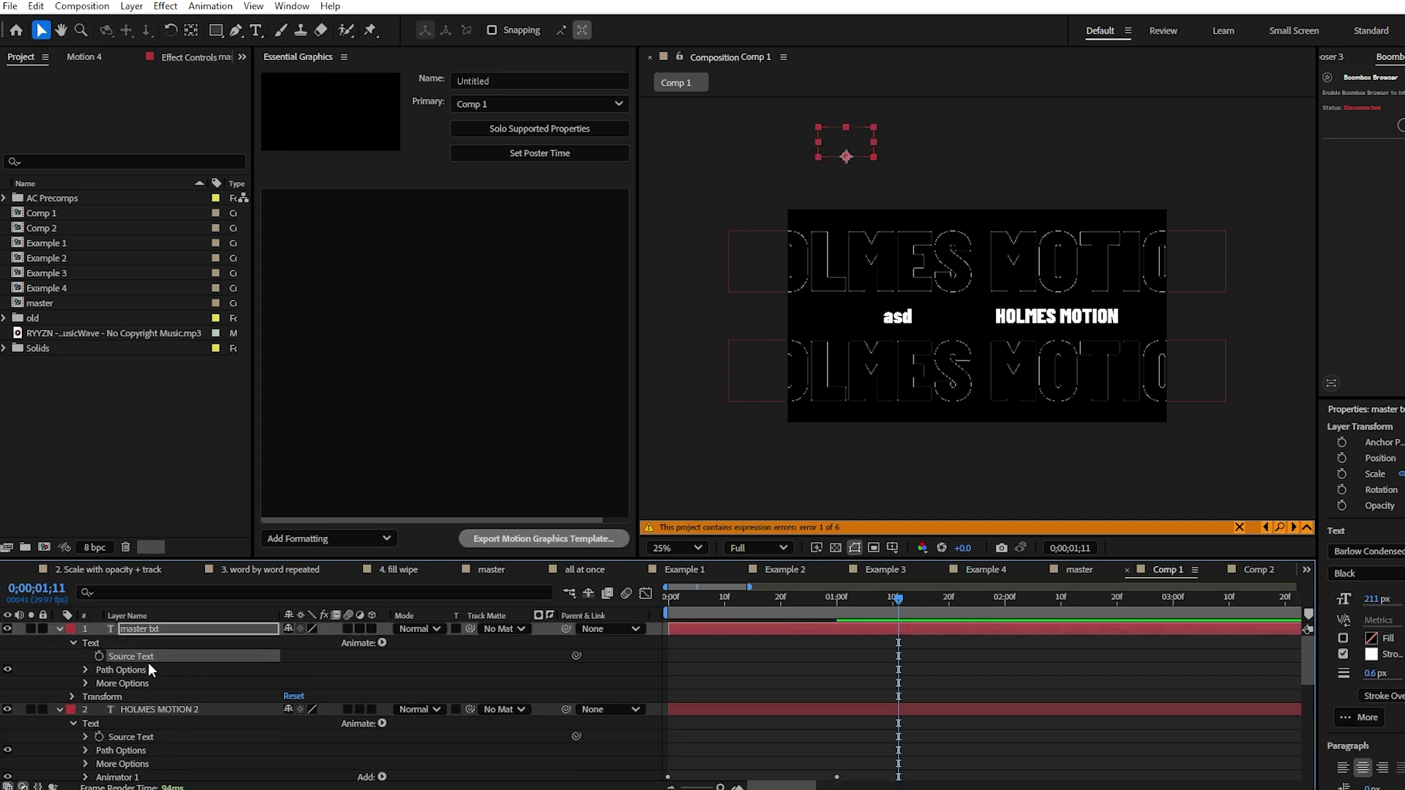
- Reveal the Source Text expression on HOLMES MOTION 2 and copy the expression only
{"action": "left_click", "coordinate": [131, 737]}
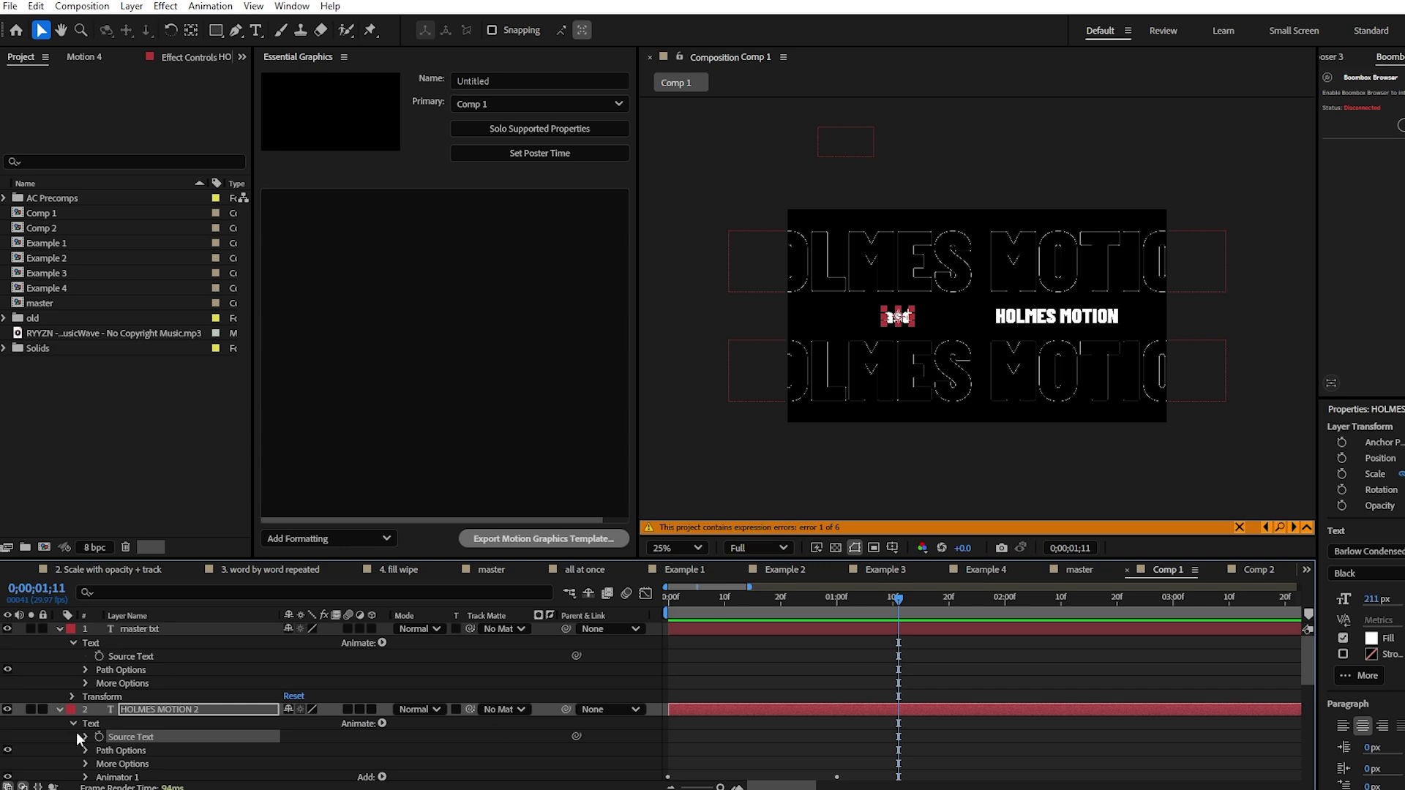
{"action": "type", "text": "thisComp.layer(\"master txt\").text.sourceText"}
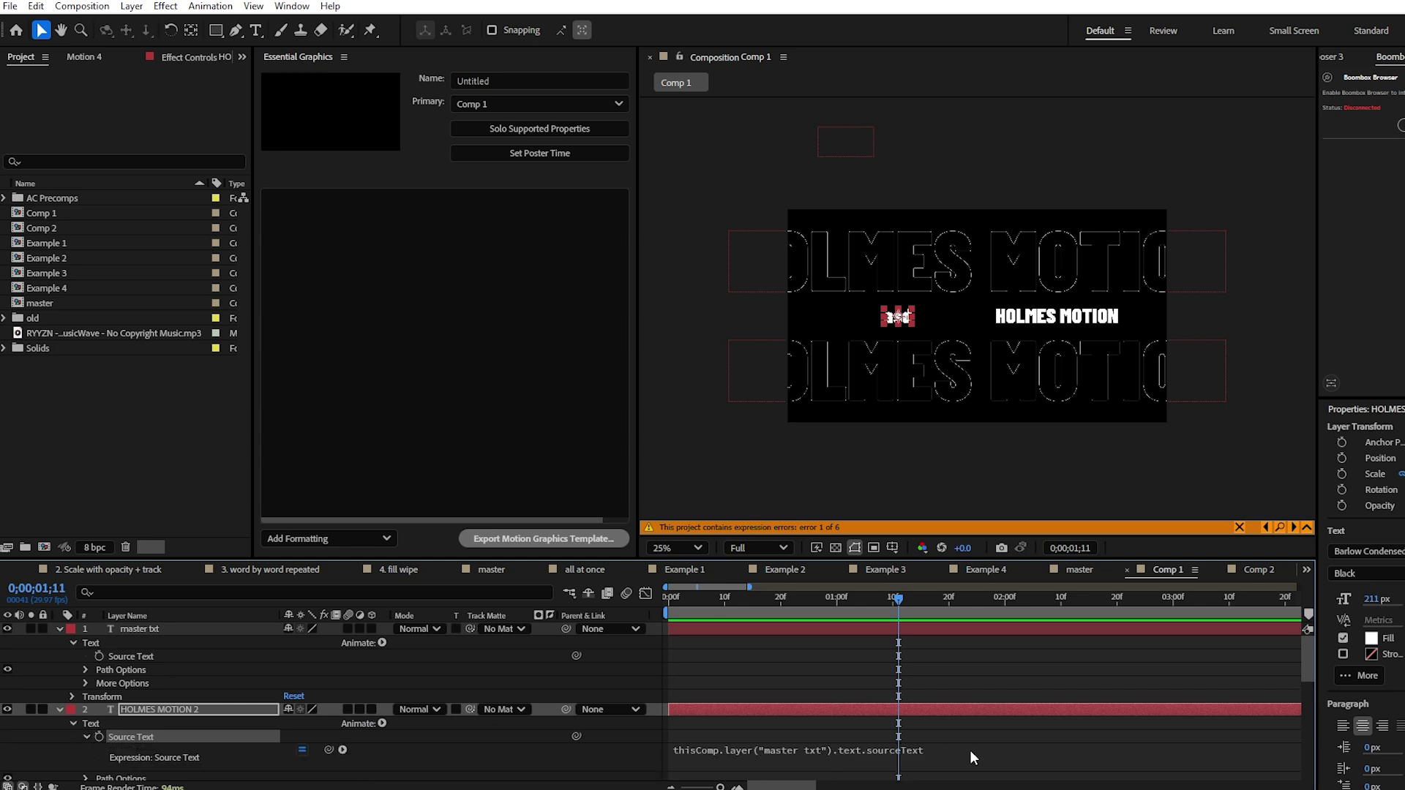
{"action": "scroll", "coordinate": [486, 725], "scroll_direction": "down", "scroll_amount": 1}
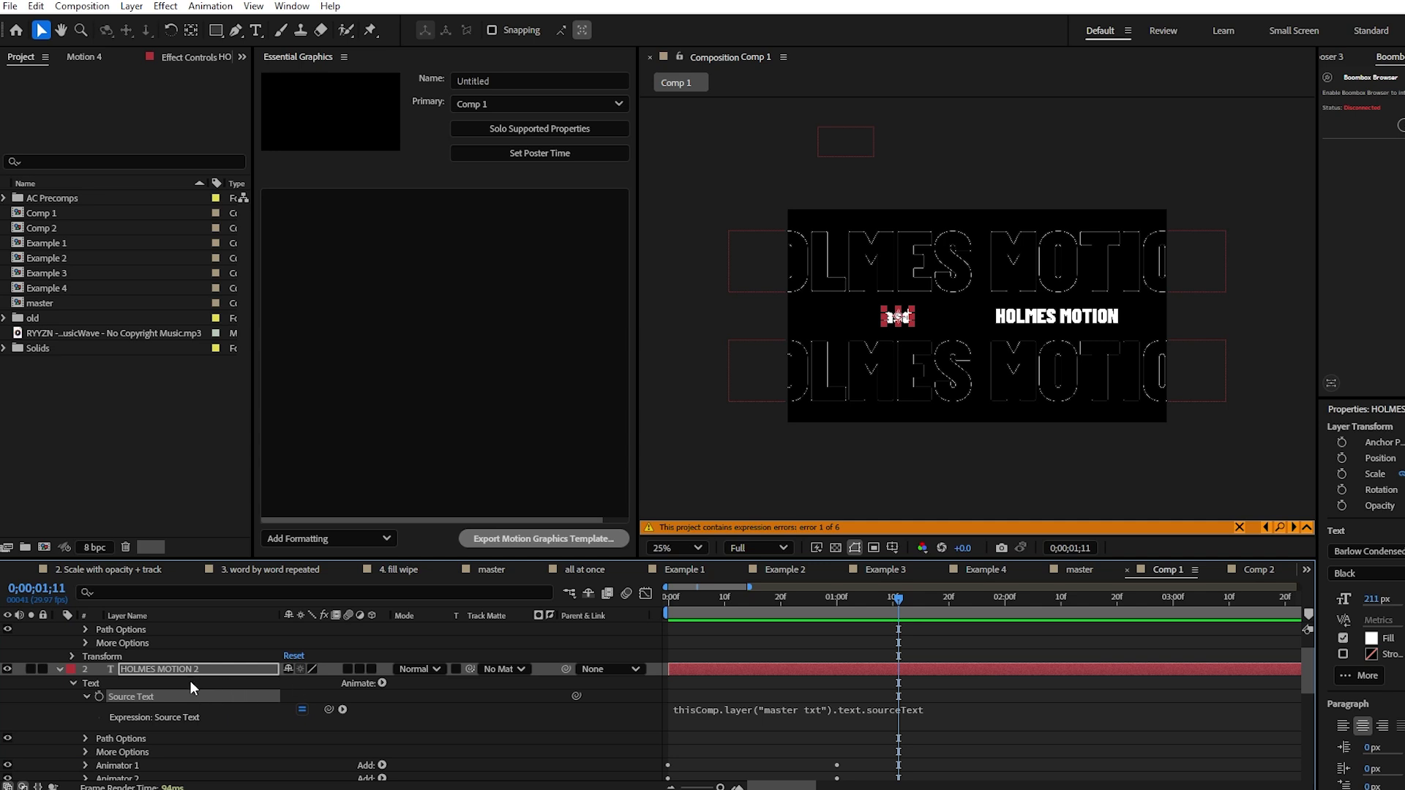
{"action": "left_click", "coordinate": [36, 7]}
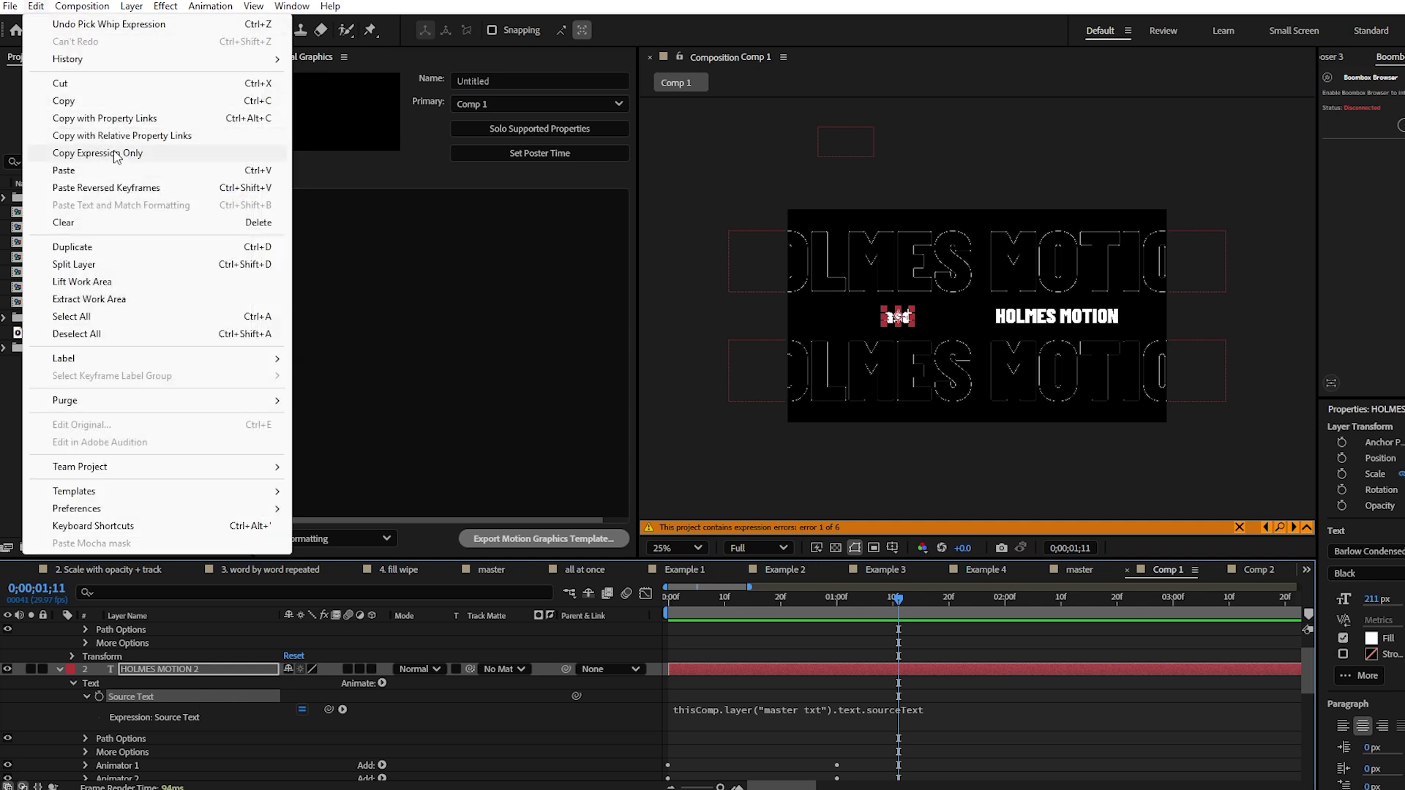
{"action": "left_click", "coordinate": [110, 153]}
- Paste the copied Source Text expression onto the HOLMES MOTION 4, HOLMES MOTION 3 and HOLMES MOTION layers
{"action": "scroll", "coordinate": [209, 716], "scroll_direction": "down", "scroll_amount": 6}
{"action": "left_click", "coordinate": [187, 711]}
{"action": "scroll", "coordinate": [173, 728], "scroll_direction": "down", "scroll_amount": 1}
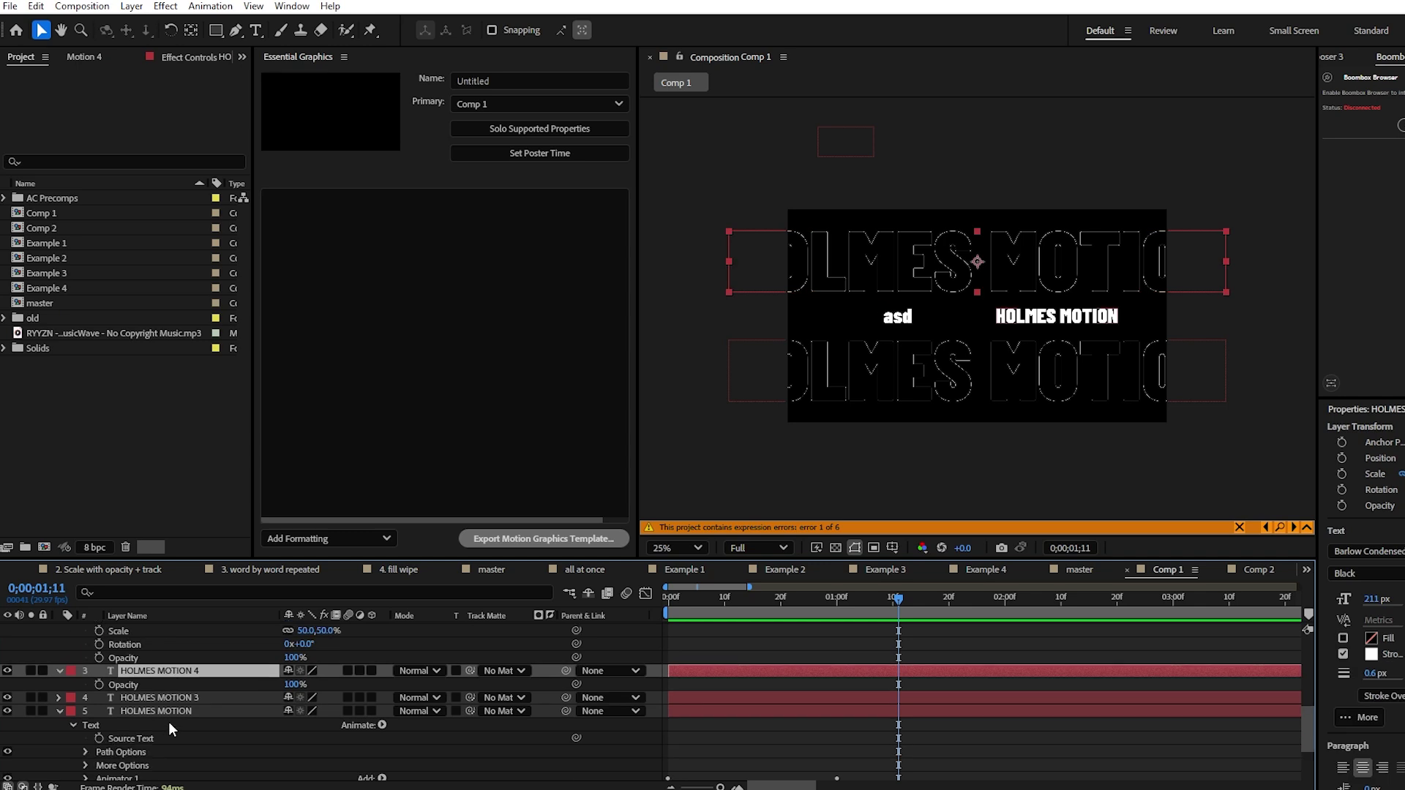
{"action": "left_click", "coordinate": [170, 714], "text": "shift"}
{"action": "key", "text": "ctrl+v"}
{"action": "left_click", "coordinate": [776, 742]}
- Change the master txt layer's text to "CHEESE" and add its Source Text to Comp 1's Essential Graphics properties
{"action": "scroll", "coordinate": [777, 742], "scroll_direction": "up", "scroll_amount": 3}
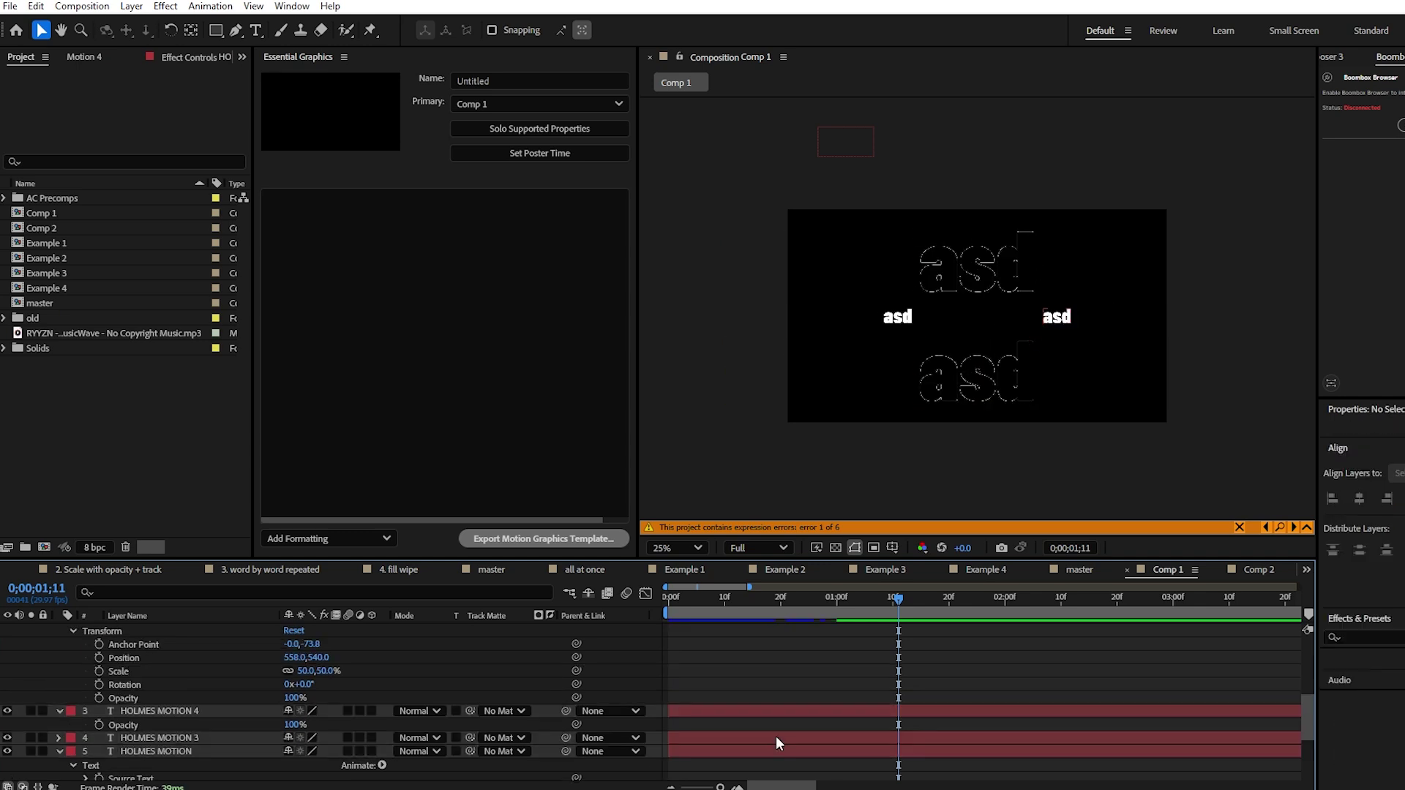
{"action": "scroll", "coordinate": [976, 346], "scroll_direction": "up", "scroll_amount": 2}
{"action": "left_click", "coordinate": [677, 548]}
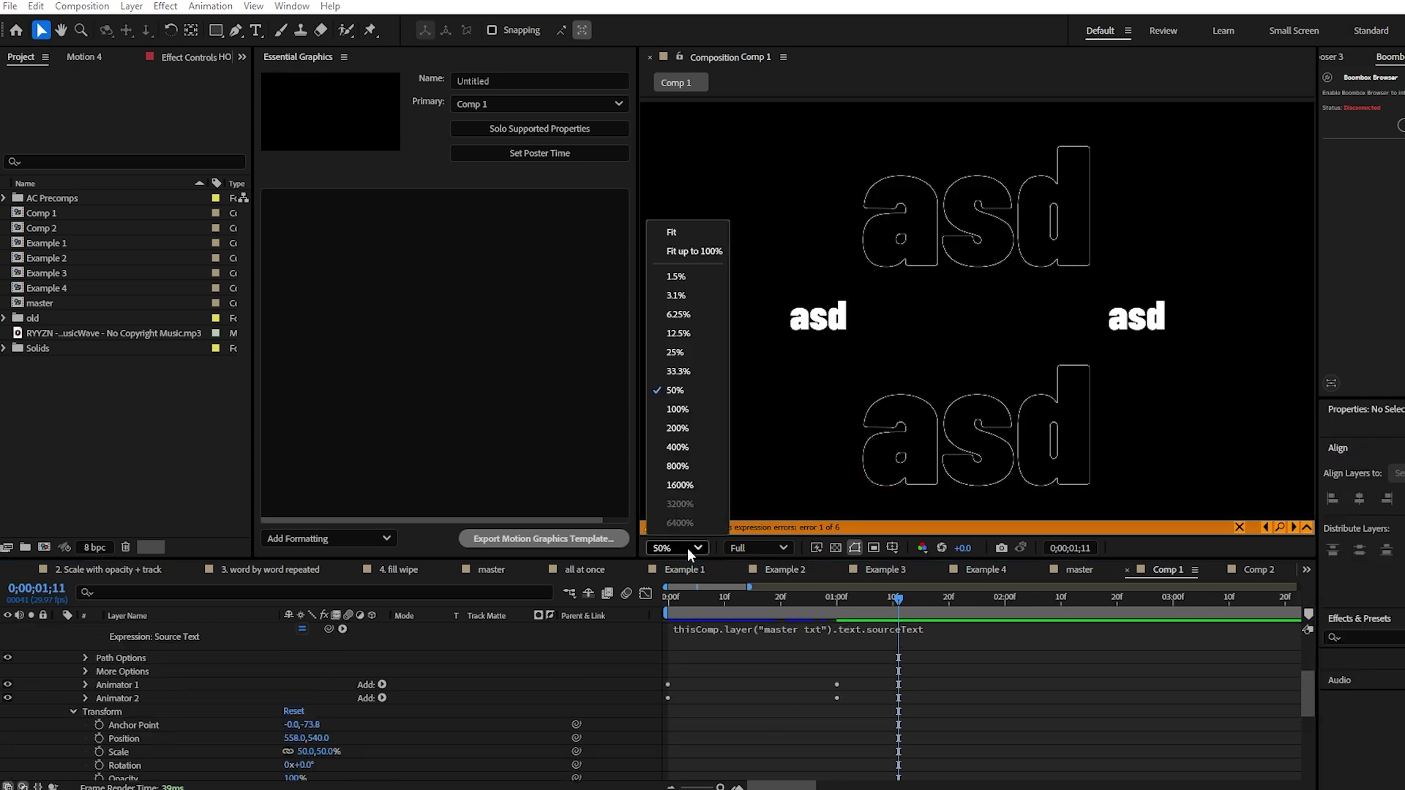
{"action": "left_click", "coordinate": [687, 248]}
{"action": "scroll", "coordinate": [126, 695], "scroll_direction": "up", "scroll_amount": 3}
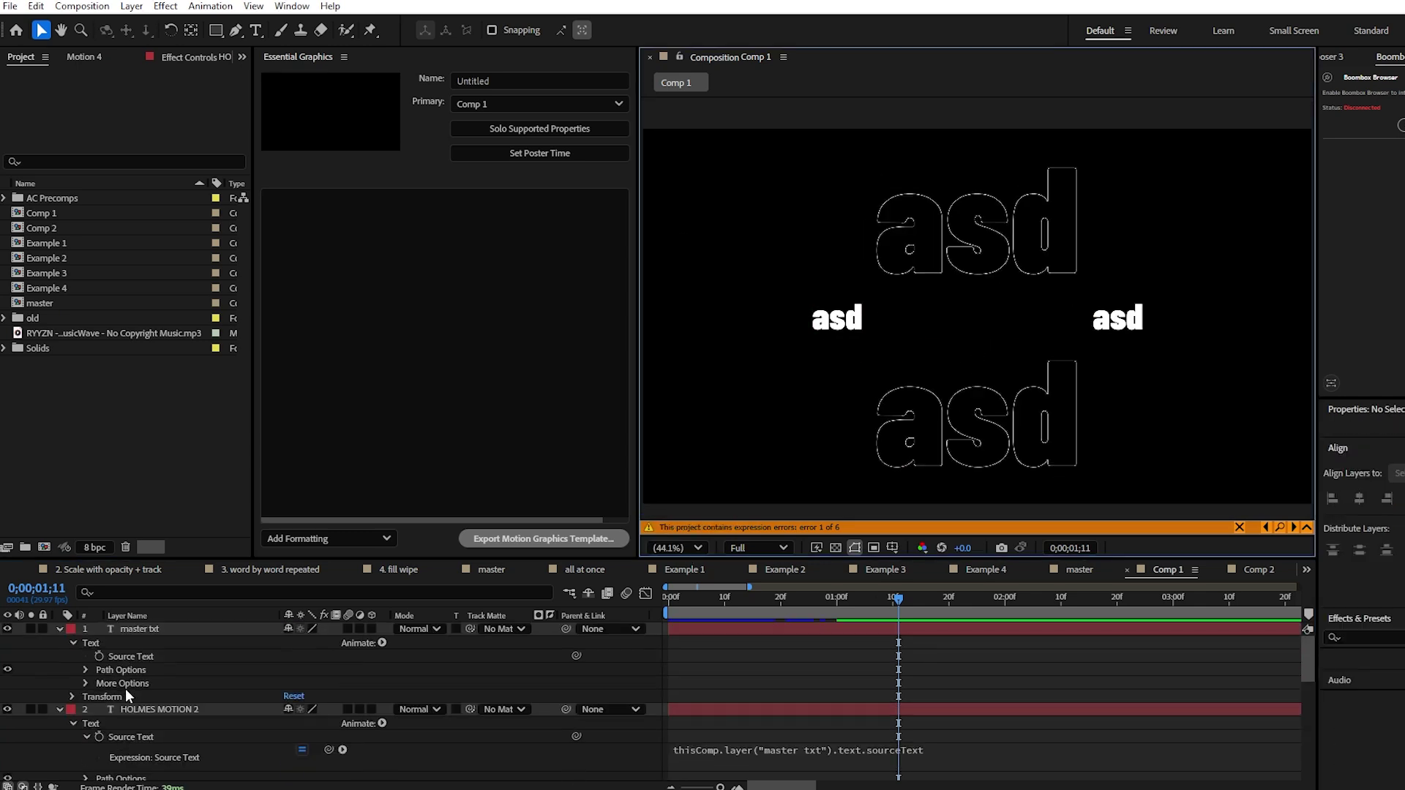
{"action": "right_click", "coordinate": [140, 655]}
{"action": "left_click", "coordinate": [322, 413]}
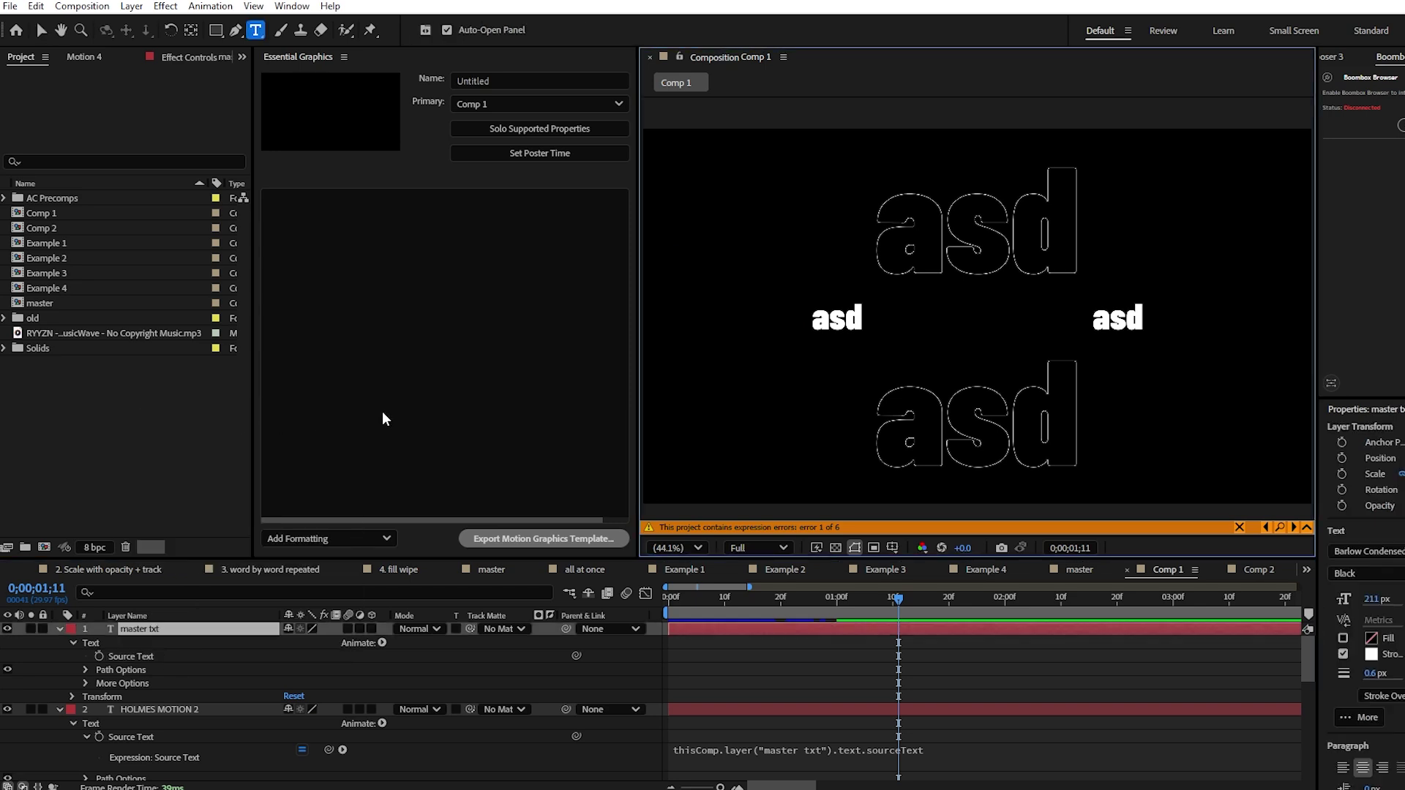
{"action": "type", "text": "CHEESE"}
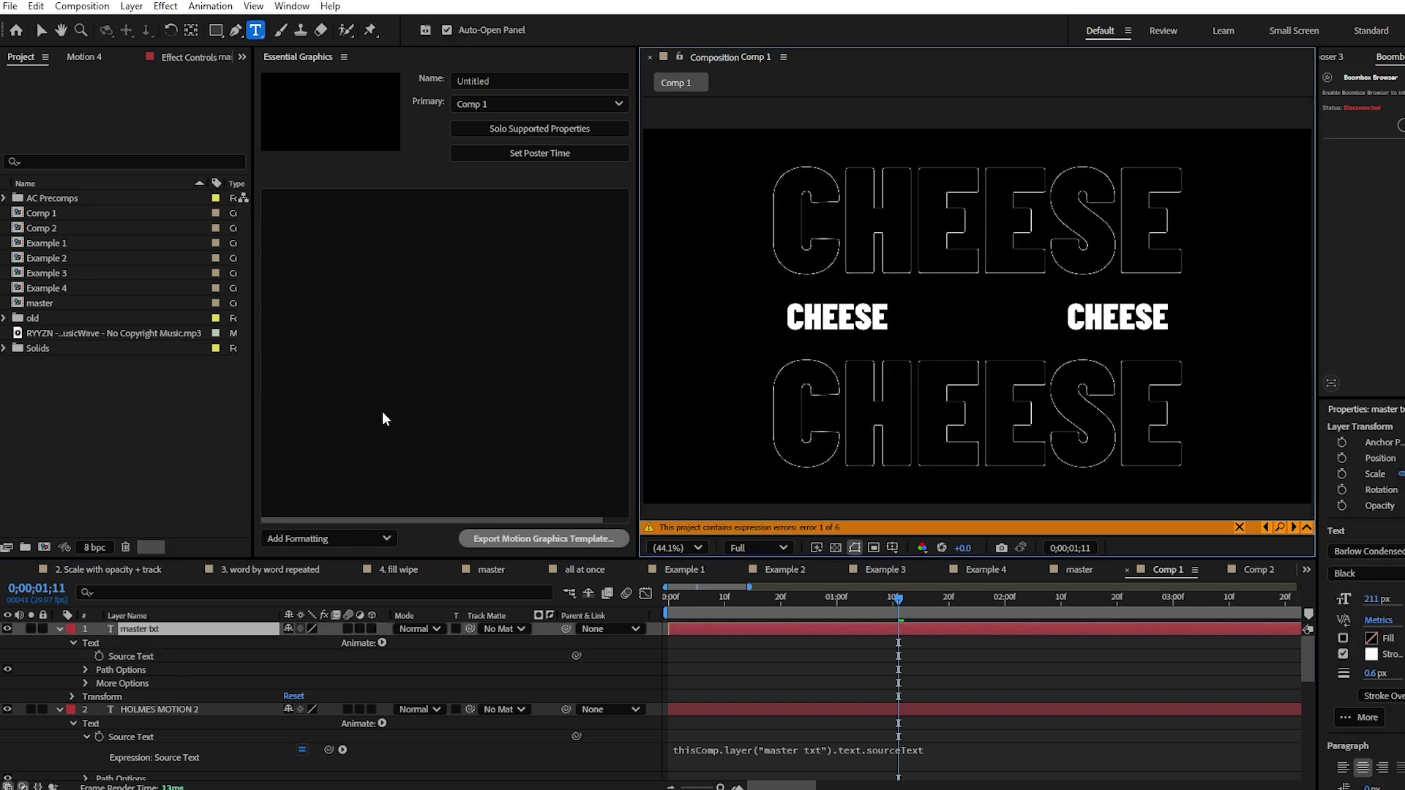
{"action": "left_click", "coordinate": [41, 31]}
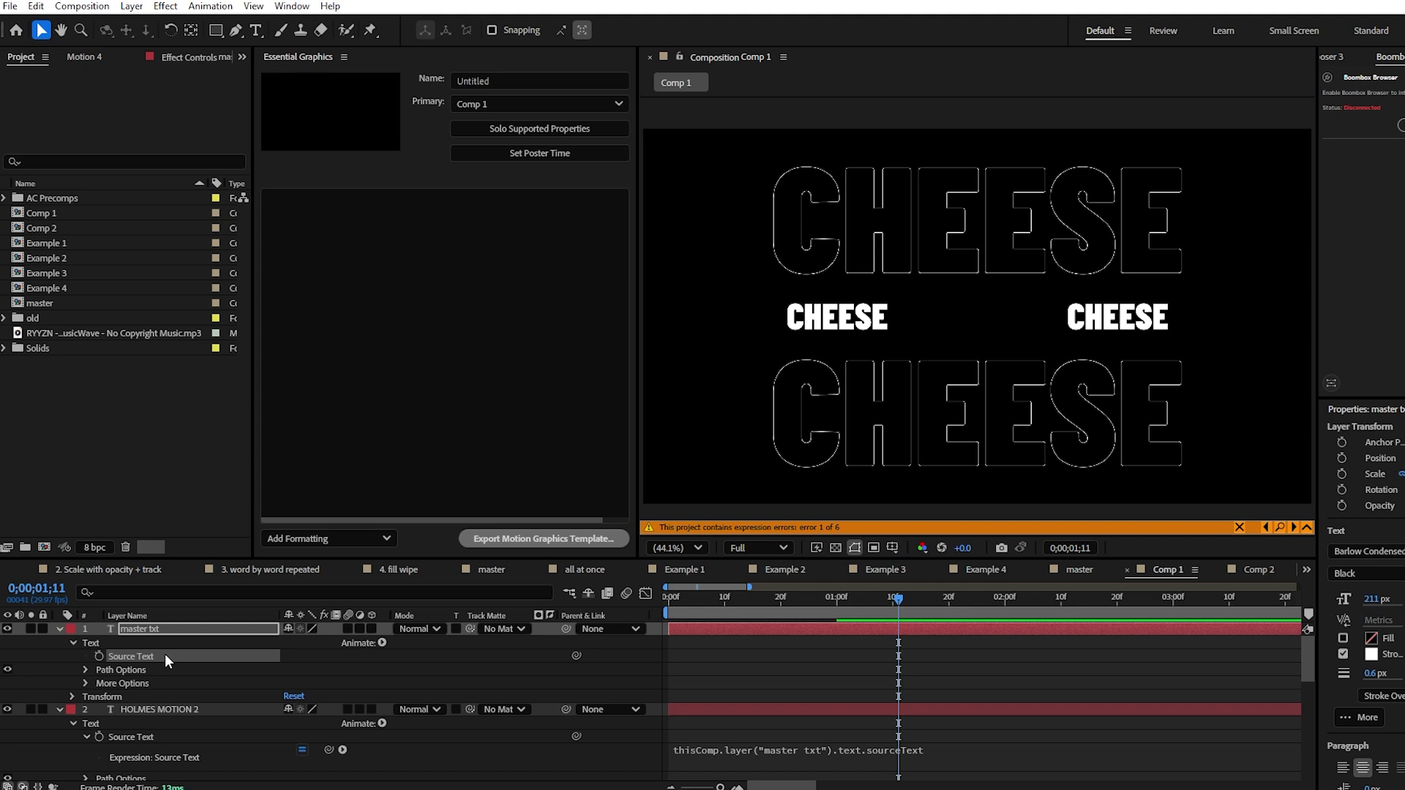
{"action": "left_click_drag", "start_coordinate": [167, 661], "coordinate": [439, 370]}
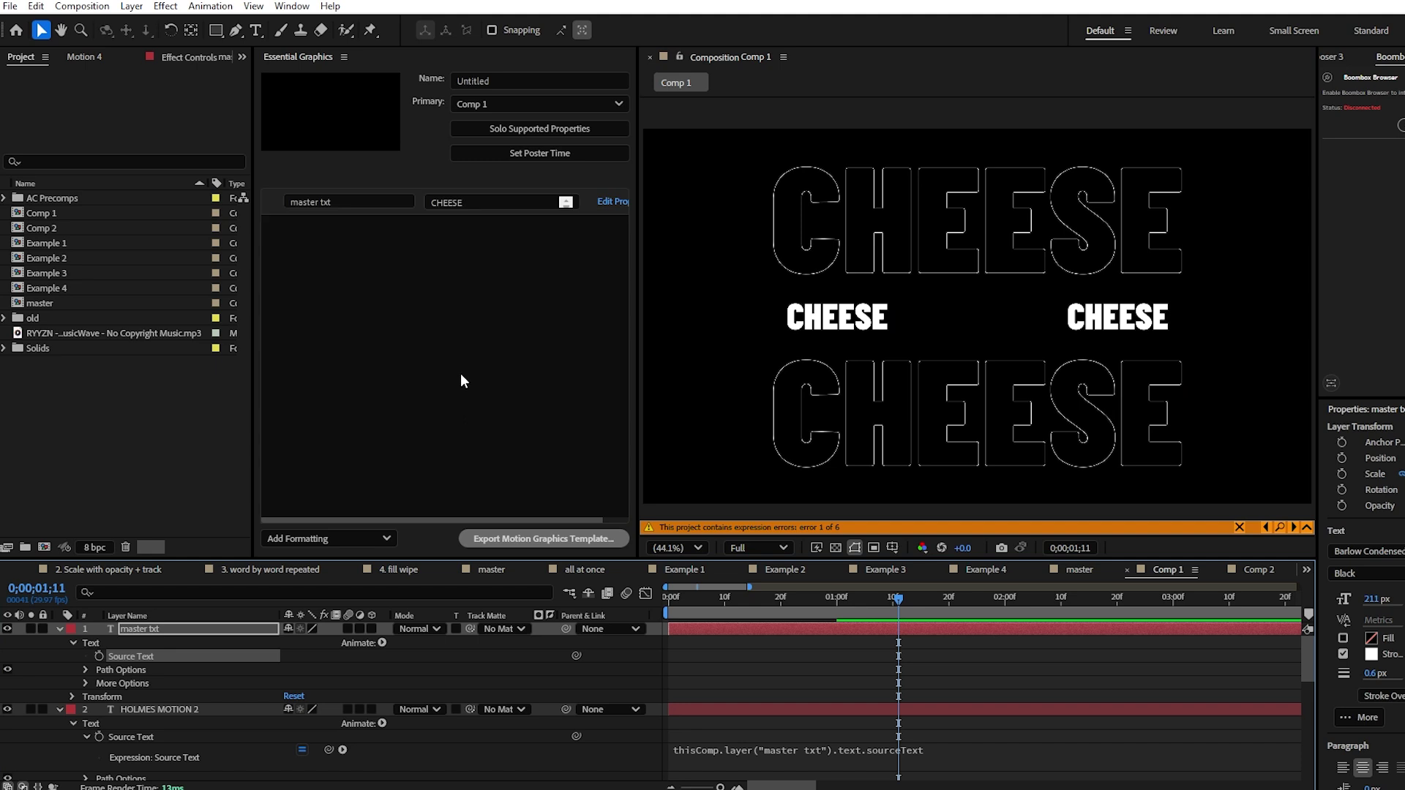
- Create a new composition from Comp 1 and move its current time to 0;00;01;18
{"action": "left_click", "coordinate": [68, 217]}
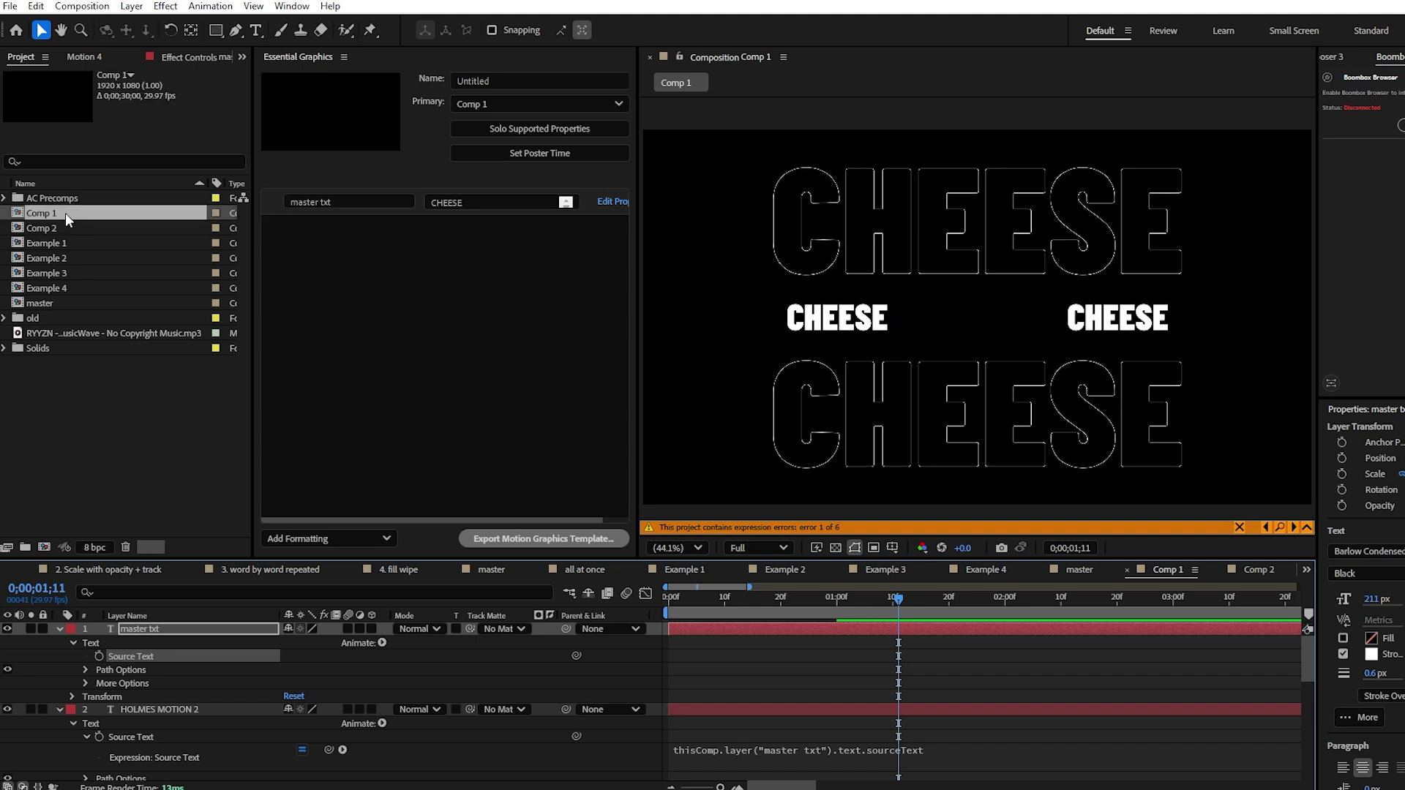
{"action": "right_click", "coordinate": [68, 219]}
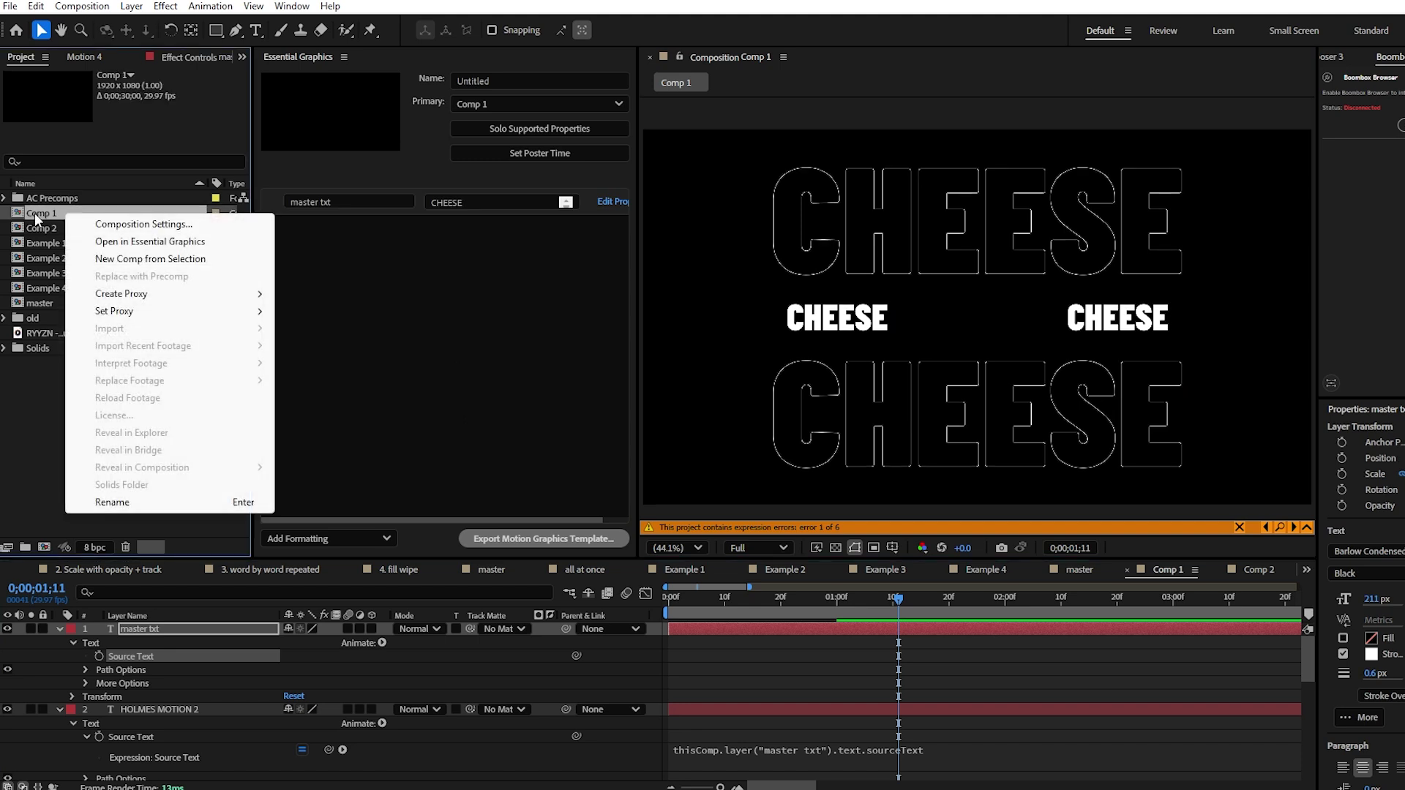
{"action": "left_click", "coordinate": [136, 264]}
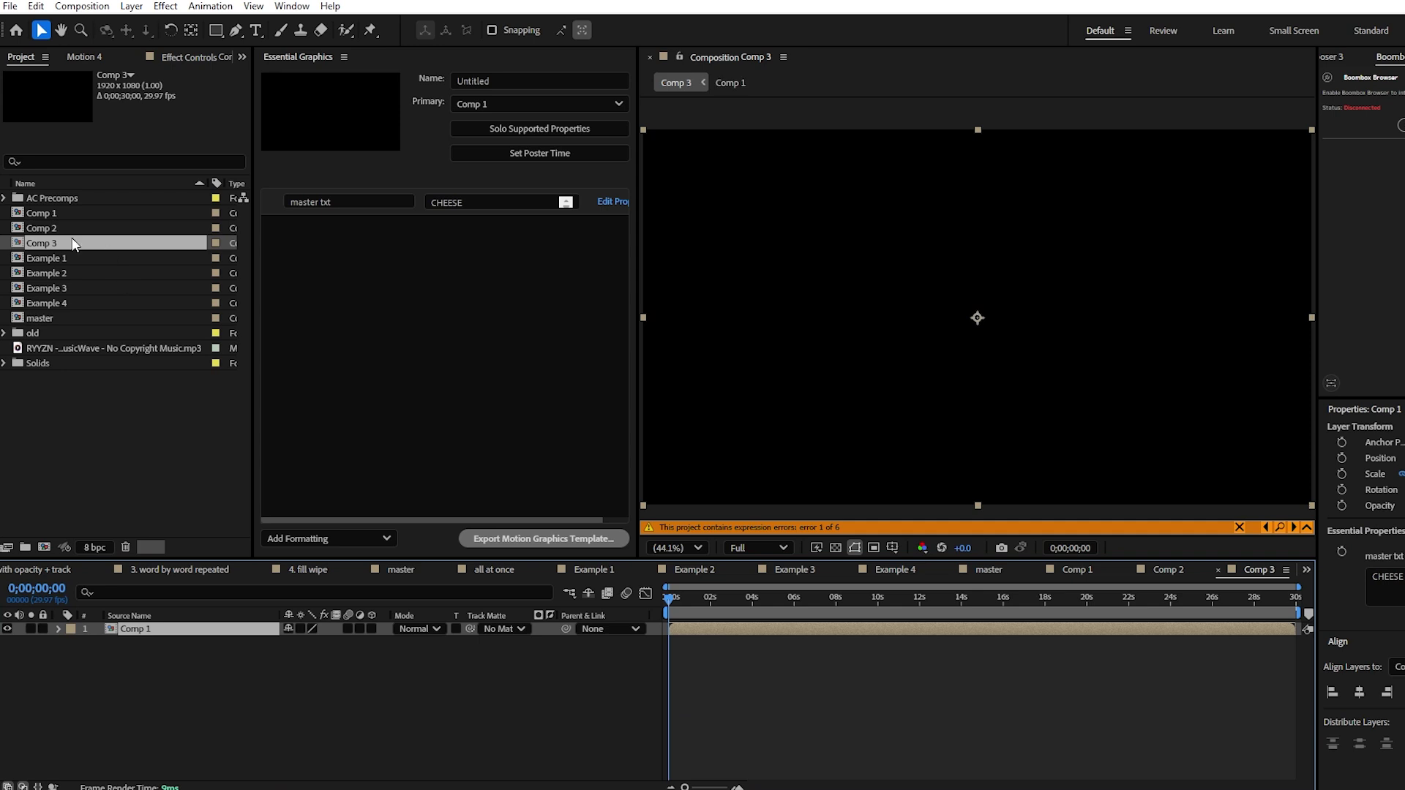
{"action": "left_click", "coordinate": [199, 676]}
{"action": "mouse_move", "coordinate": [695, 603]}
{"action": "left_mouse_down"}
{"action": "mouse_move", "coordinate": [723, 605]}
{"action": "mouse_move", "coordinate": [702, 605]}
{"action": "left_mouse_up"}
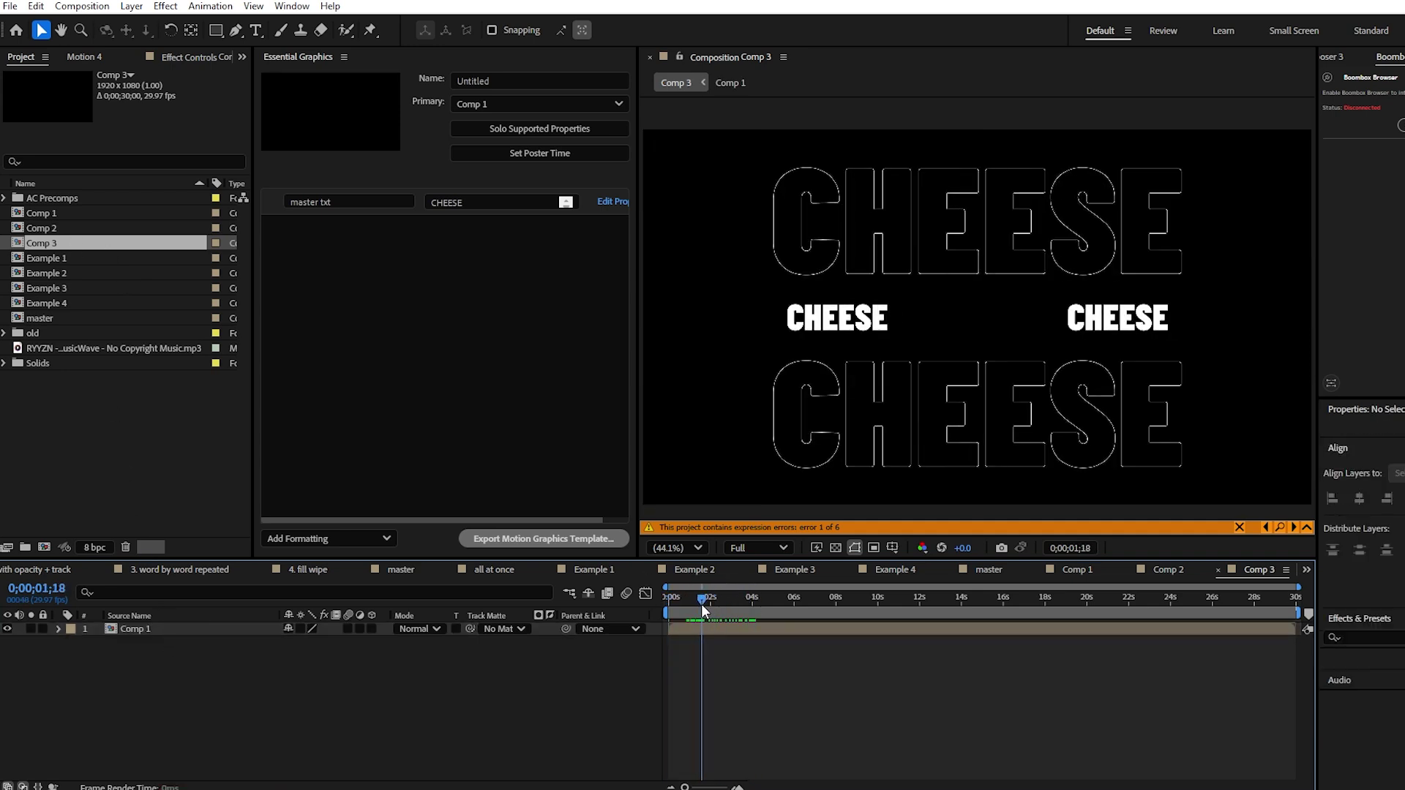
- Reveal the master txt essential property on the nested Comp 1 layer and open its value for editing
{"action": "left_click", "coordinate": [58, 628]}
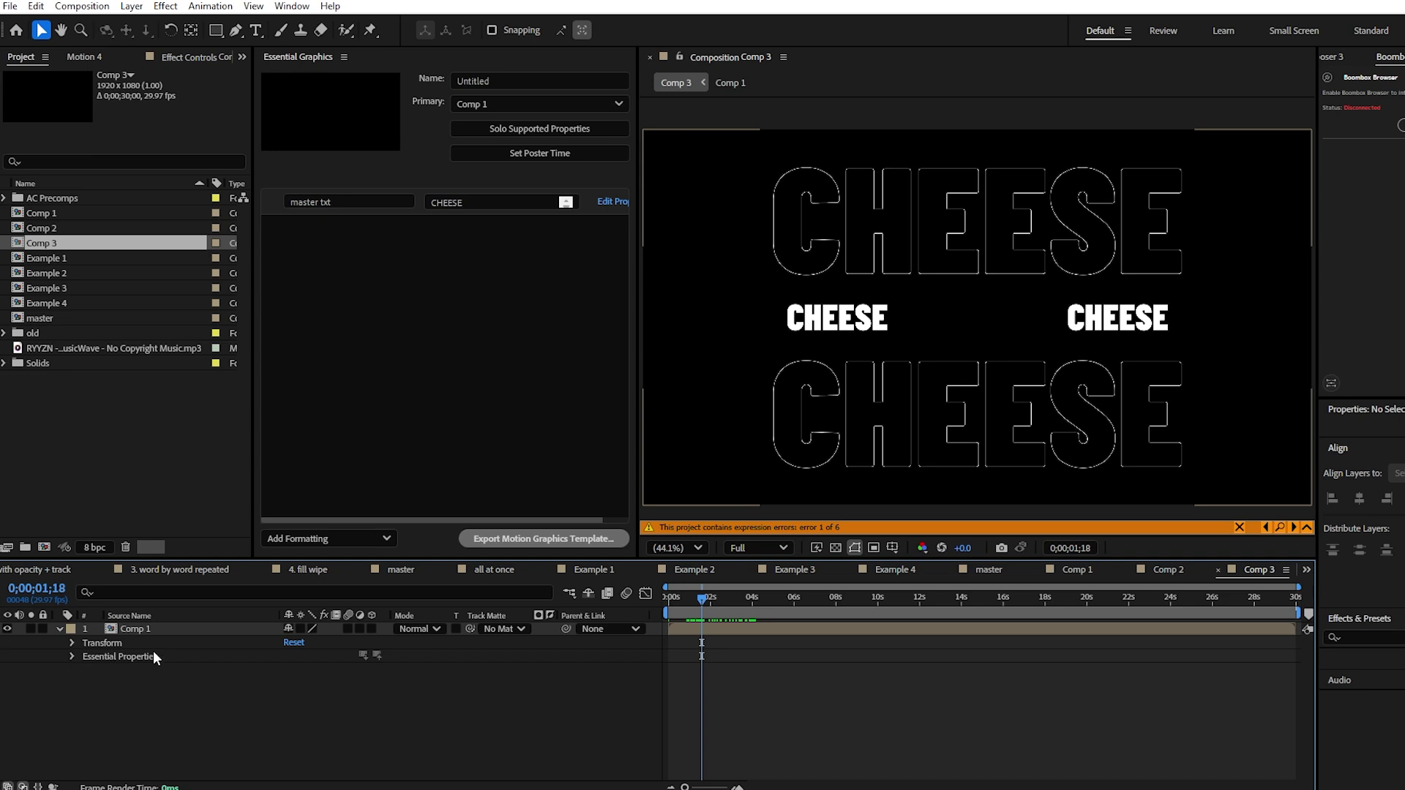
{"action": "left_click", "coordinate": [72, 655]}
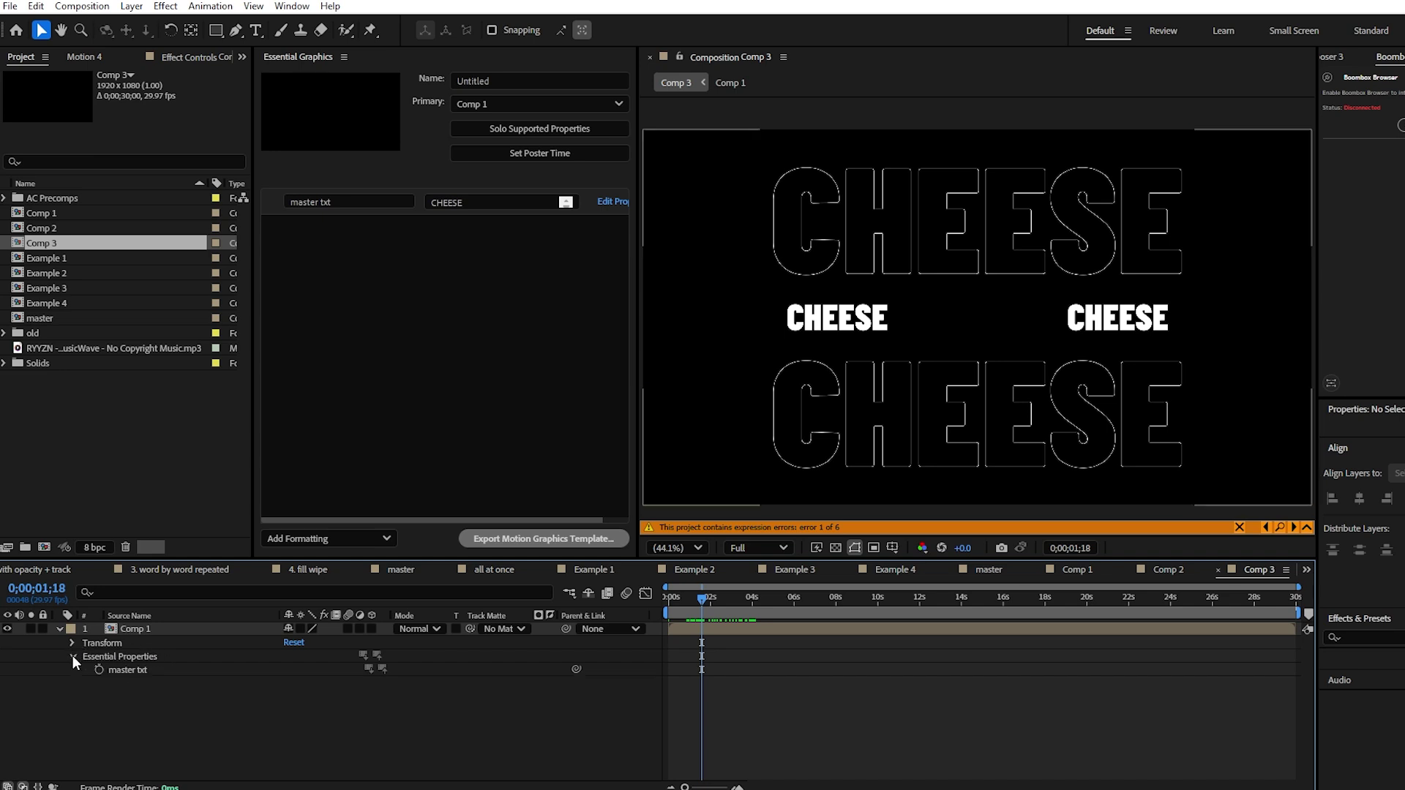
{"action": "right_click", "coordinate": [138, 669]}
{"action": "left_click", "coordinate": [169, 436]}
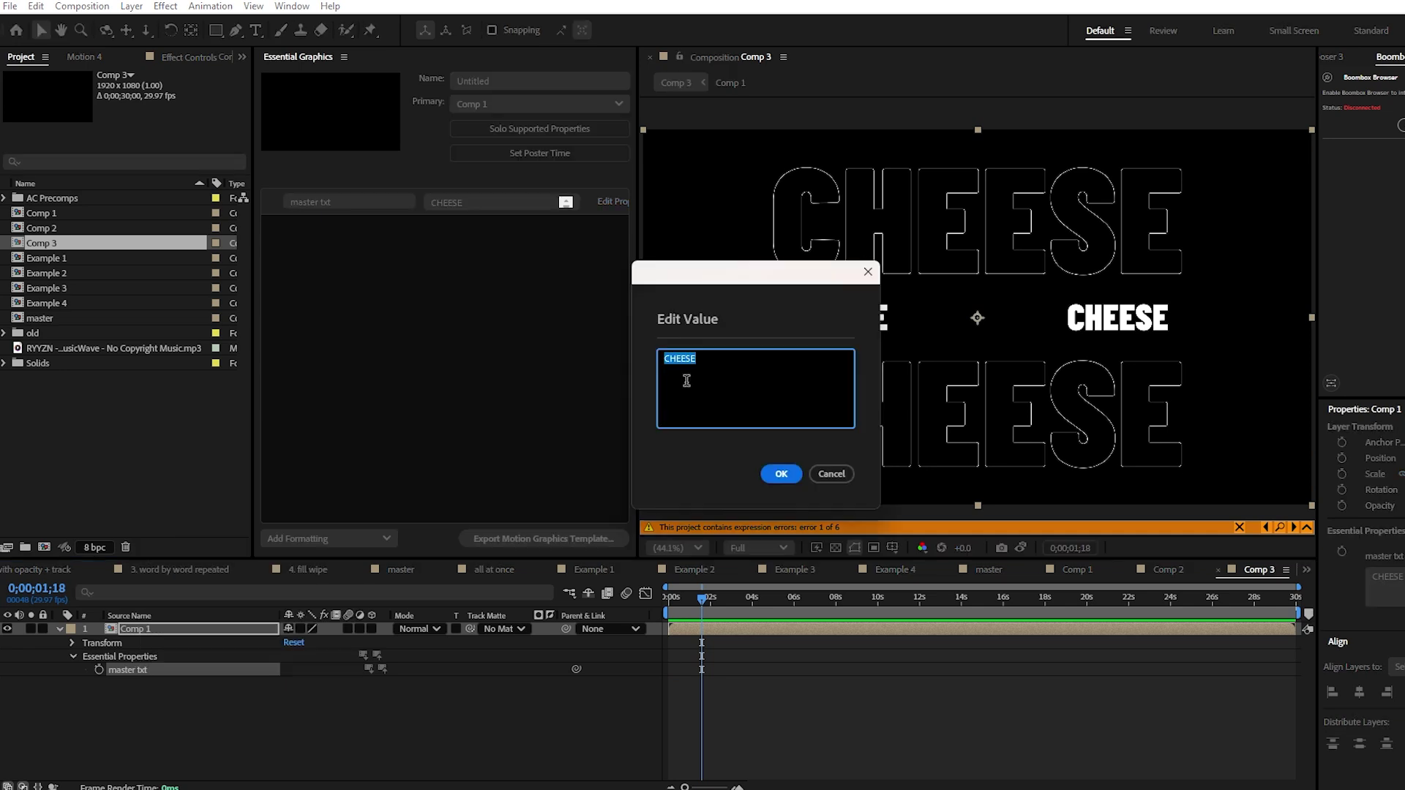
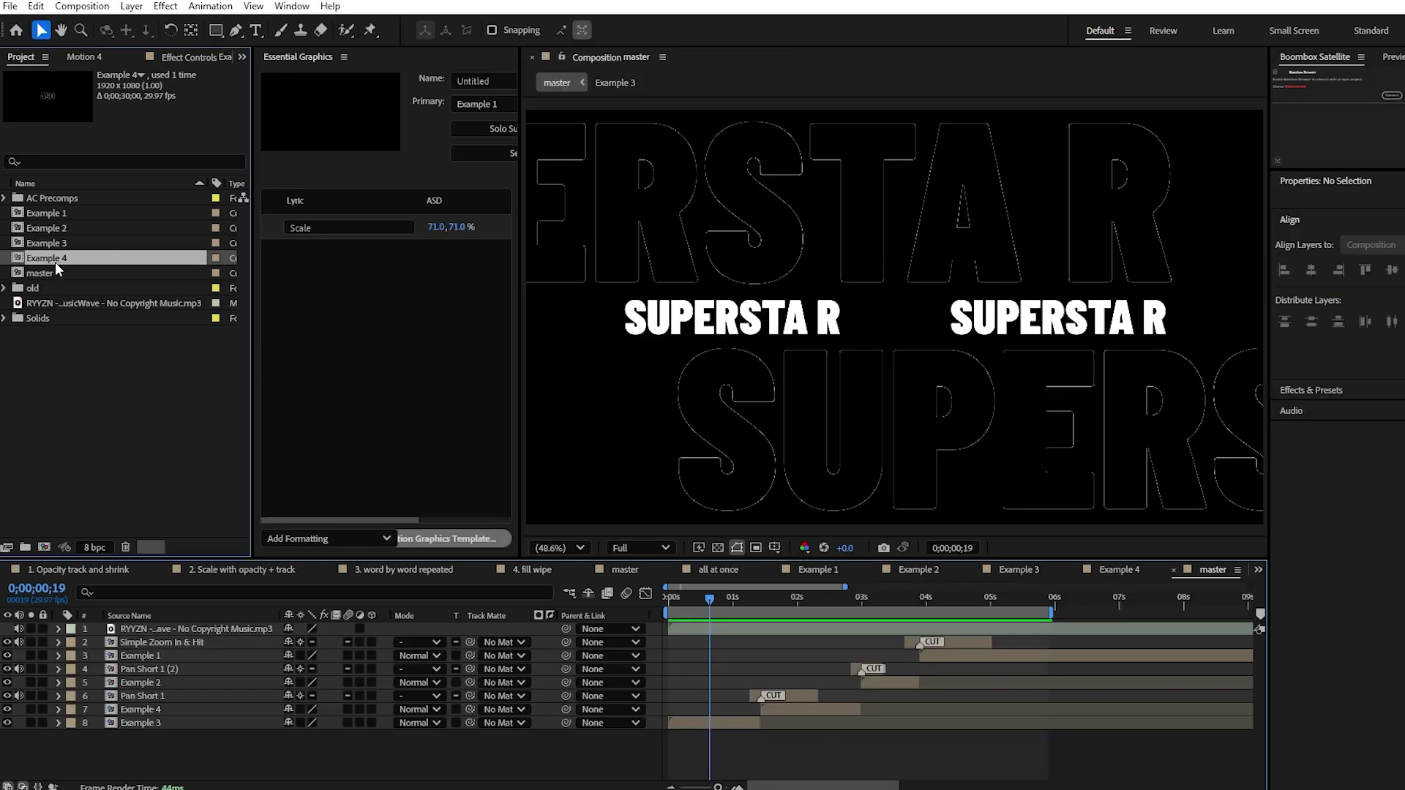
- Hide the Simple Zoom In & Hit, Pan Short 1 (2) and Pan Short 1 transition layers in the master composition
{"action": "left_click", "coordinate": [38, 272]}
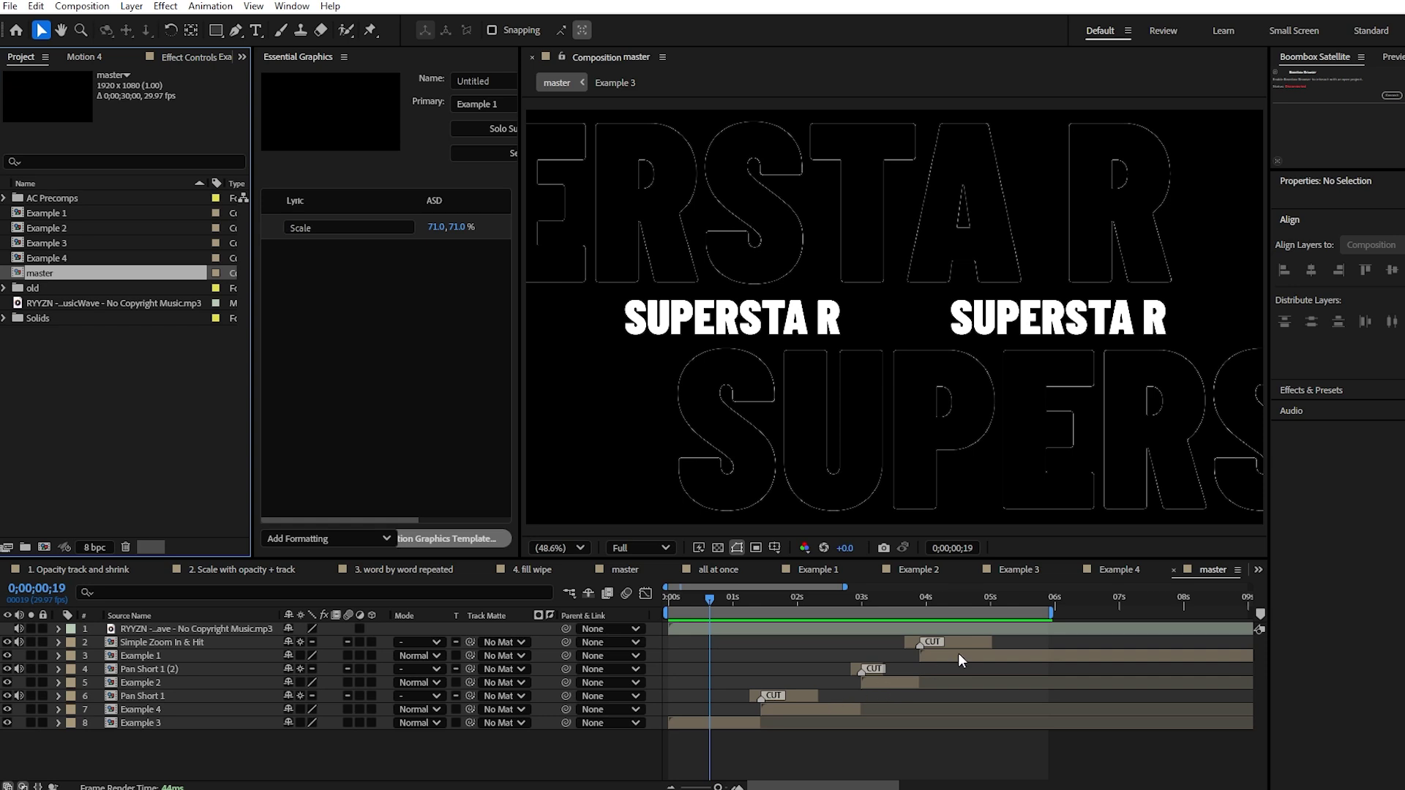
{"action": "left_click", "coordinate": [8, 643]}
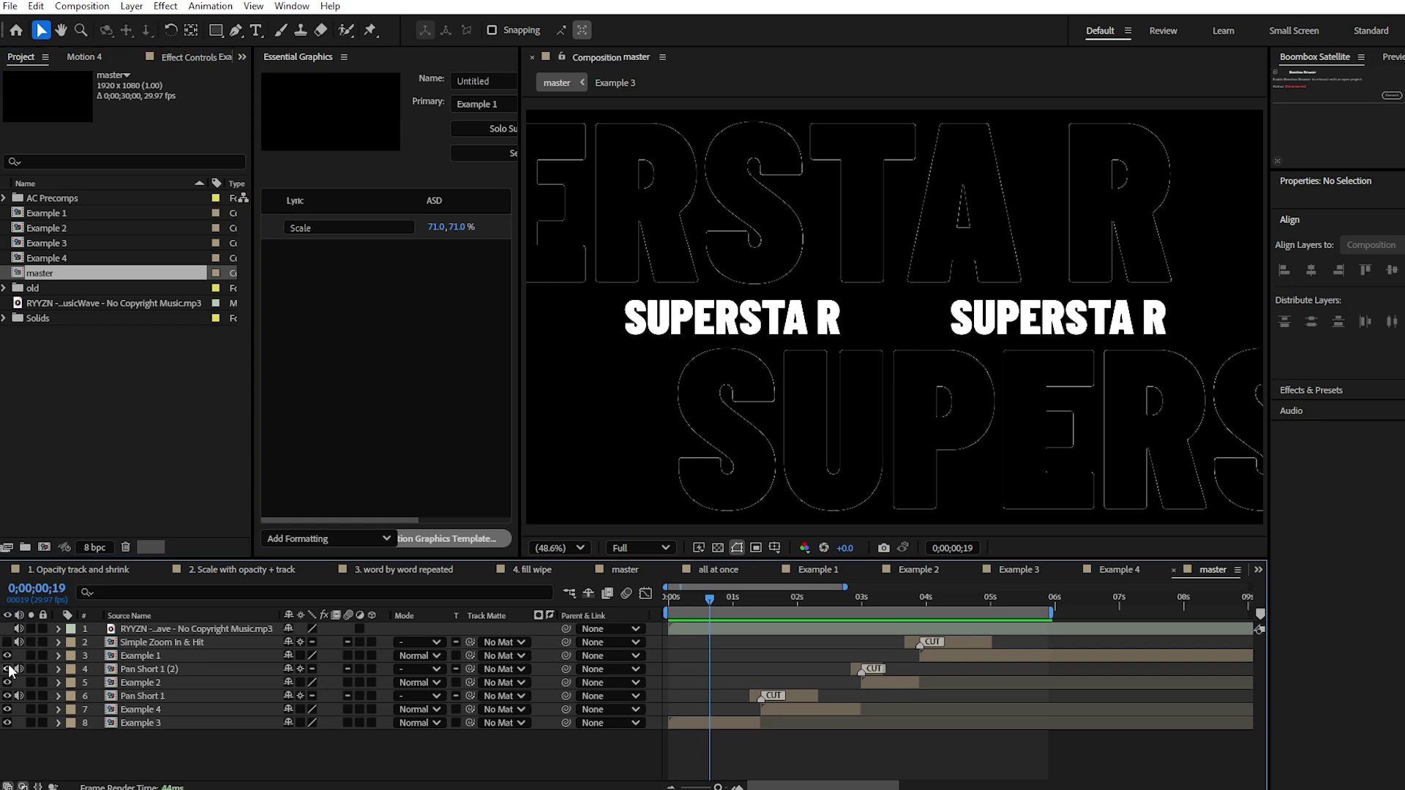
{"action": "left_click", "coordinate": [8, 668]}
{"action": "left_click", "coordinate": [8, 696]}
- Preview the master composition from its start, and scrub the Example 3 section around 0;00;00;22
{"action": "left_click_drag", "start_coordinate": [710, 600], "coordinate": [664, 607]}
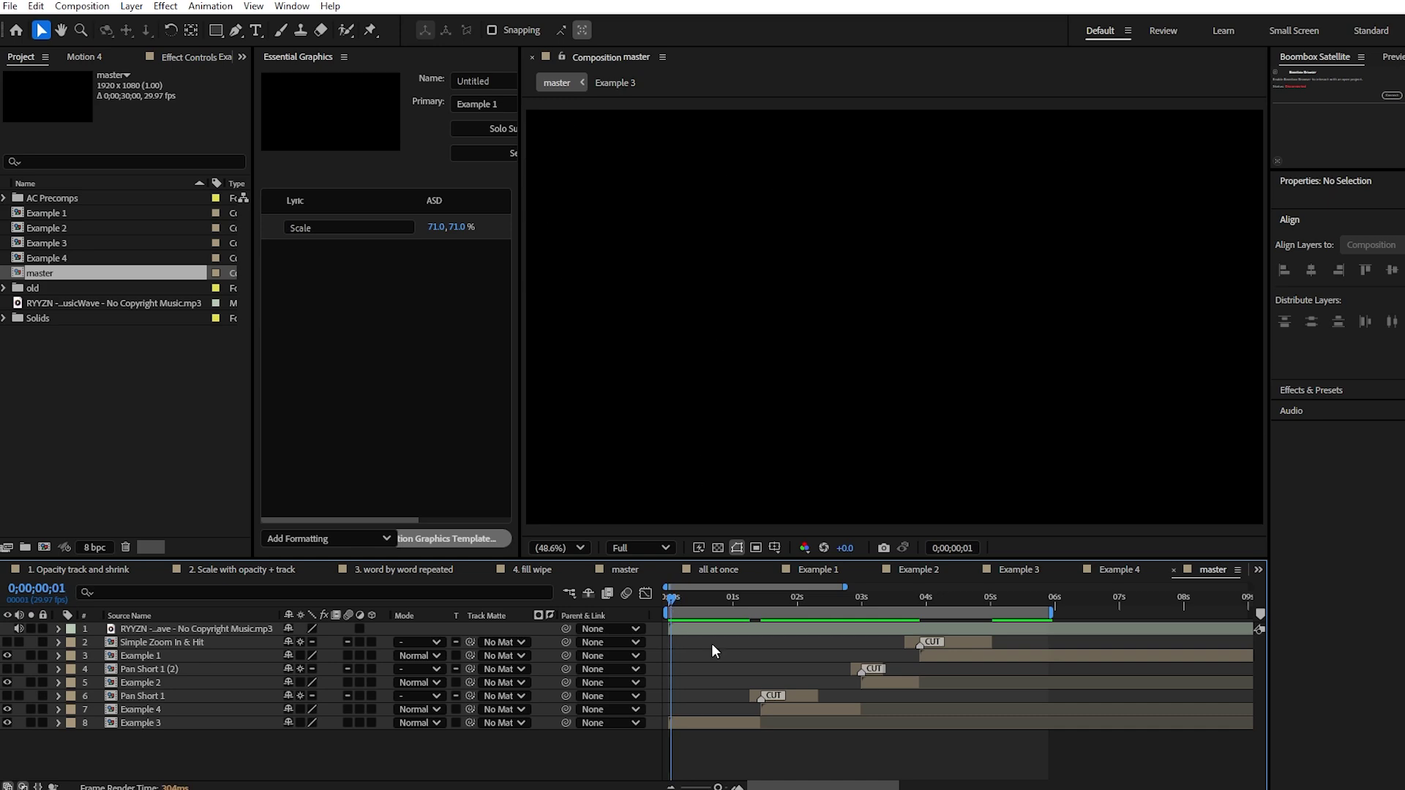
{"action": "key", "text": "space"}
{"action": "key", "text": "space"}
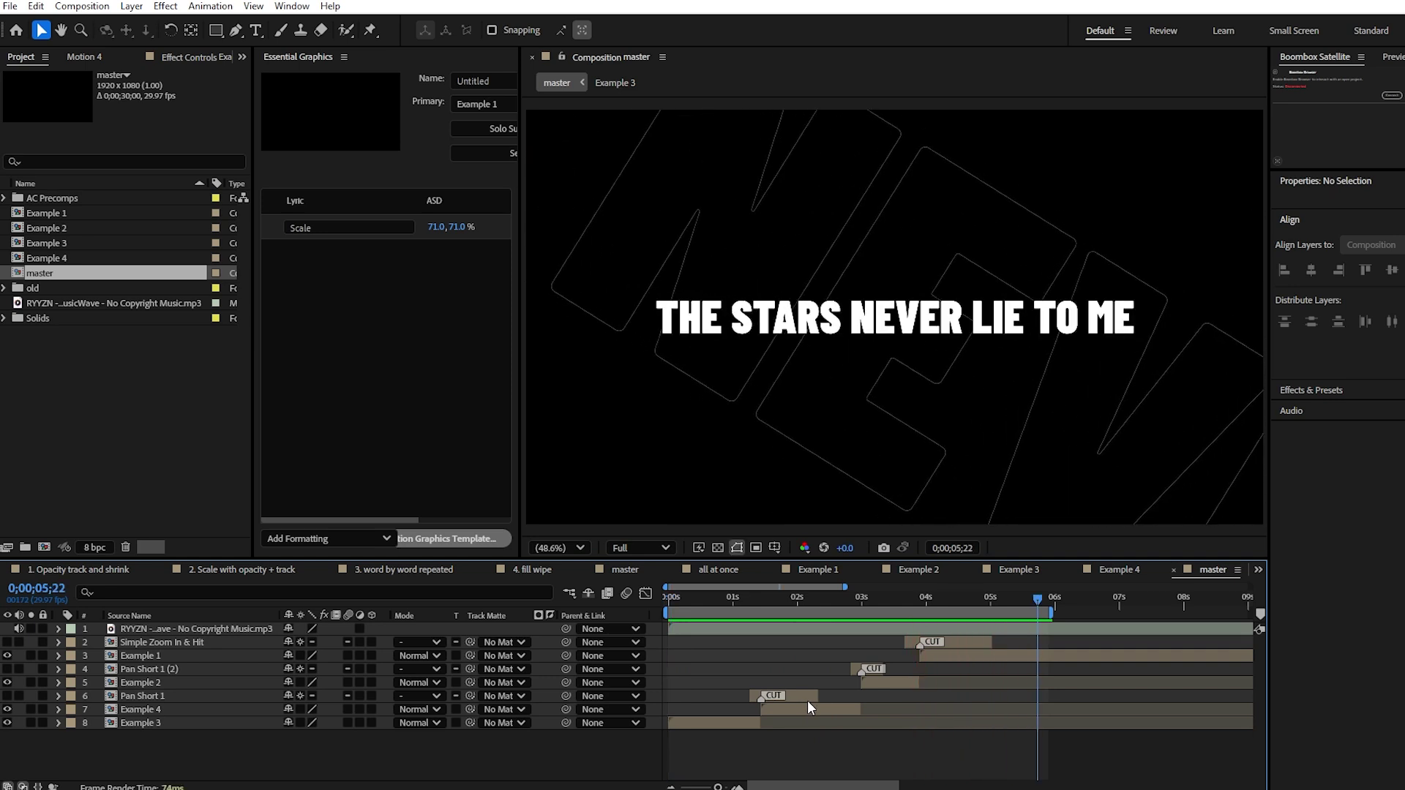
{"action": "left_click", "coordinate": [705, 599]}
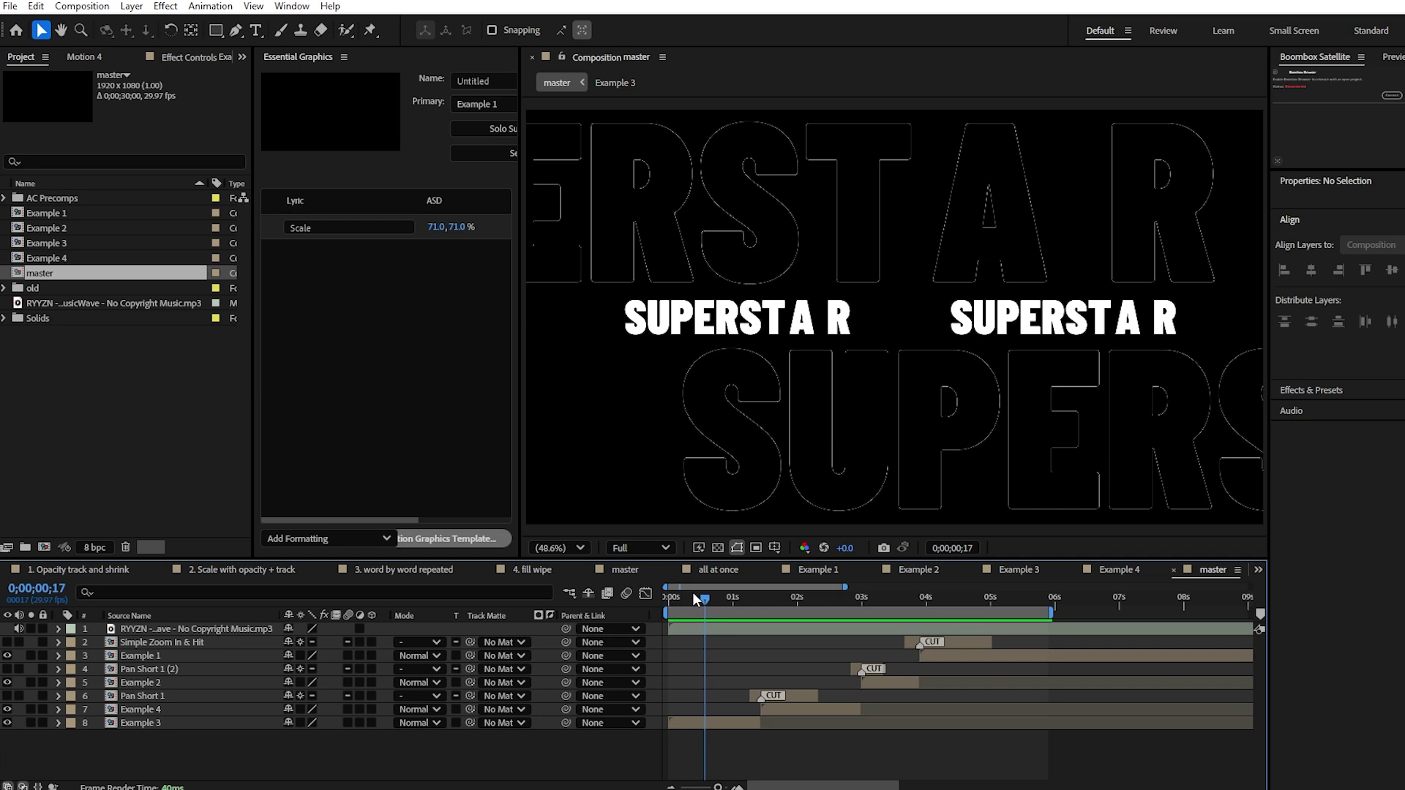
{"action": "left_click_drag", "start_coordinate": [702, 598], "coordinate": [716, 598]}
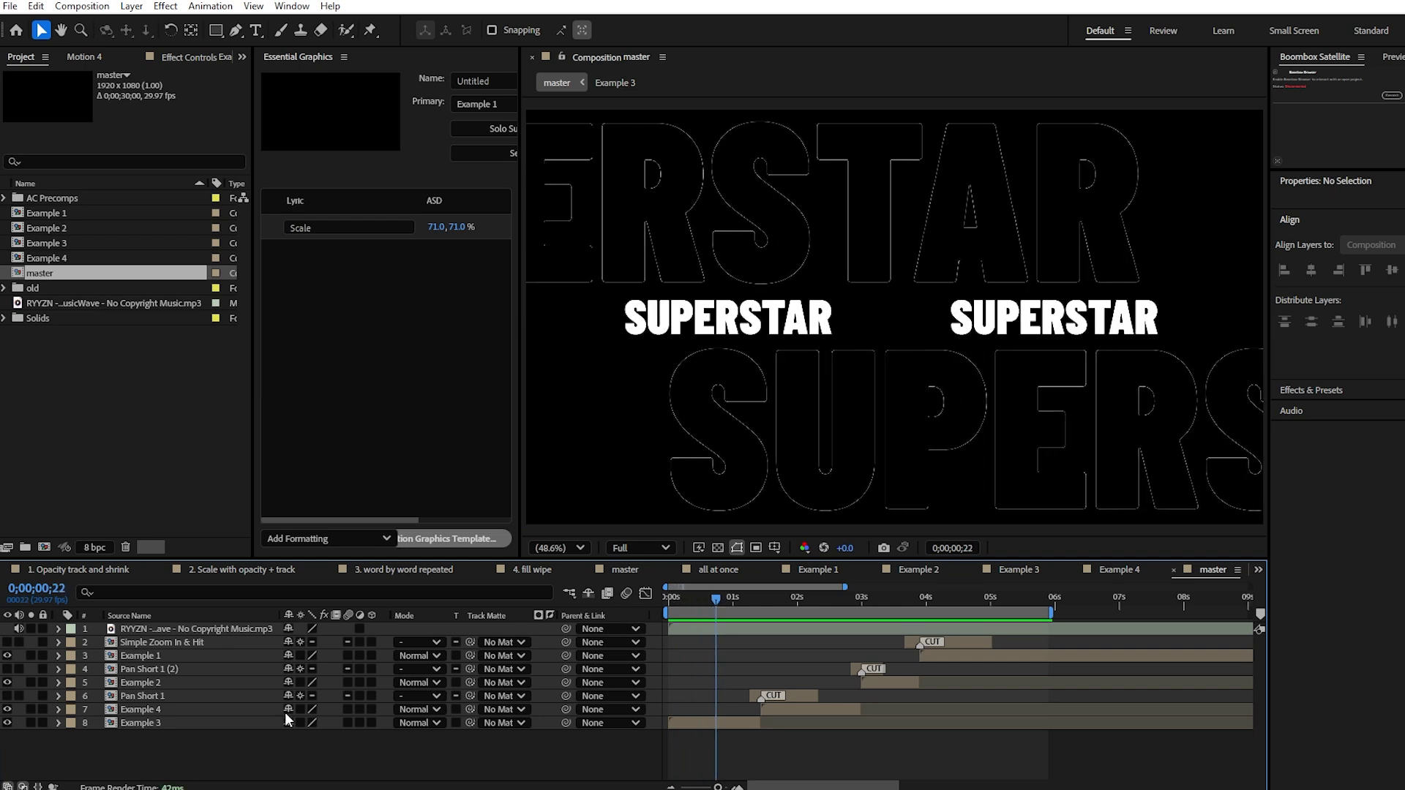
- Reveal the Essential Properties of the Example 3 layer and select its lyric property
{"action": "left_click", "coordinate": [59, 722]}
{"action": "left_click", "coordinate": [73, 750]}
{"action": "left_click", "coordinate": [104, 745]}
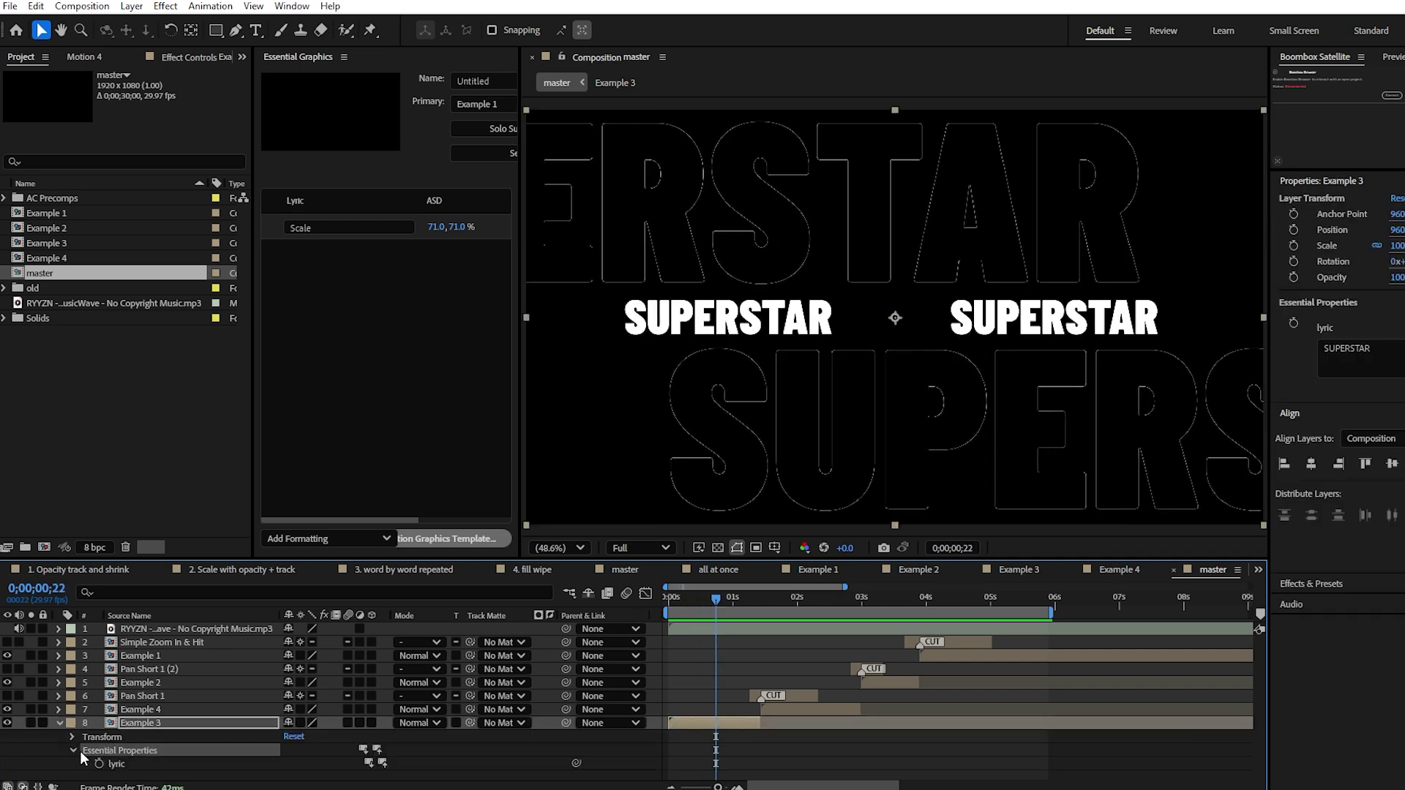
{"action": "left_click", "coordinate": [133, 763]}
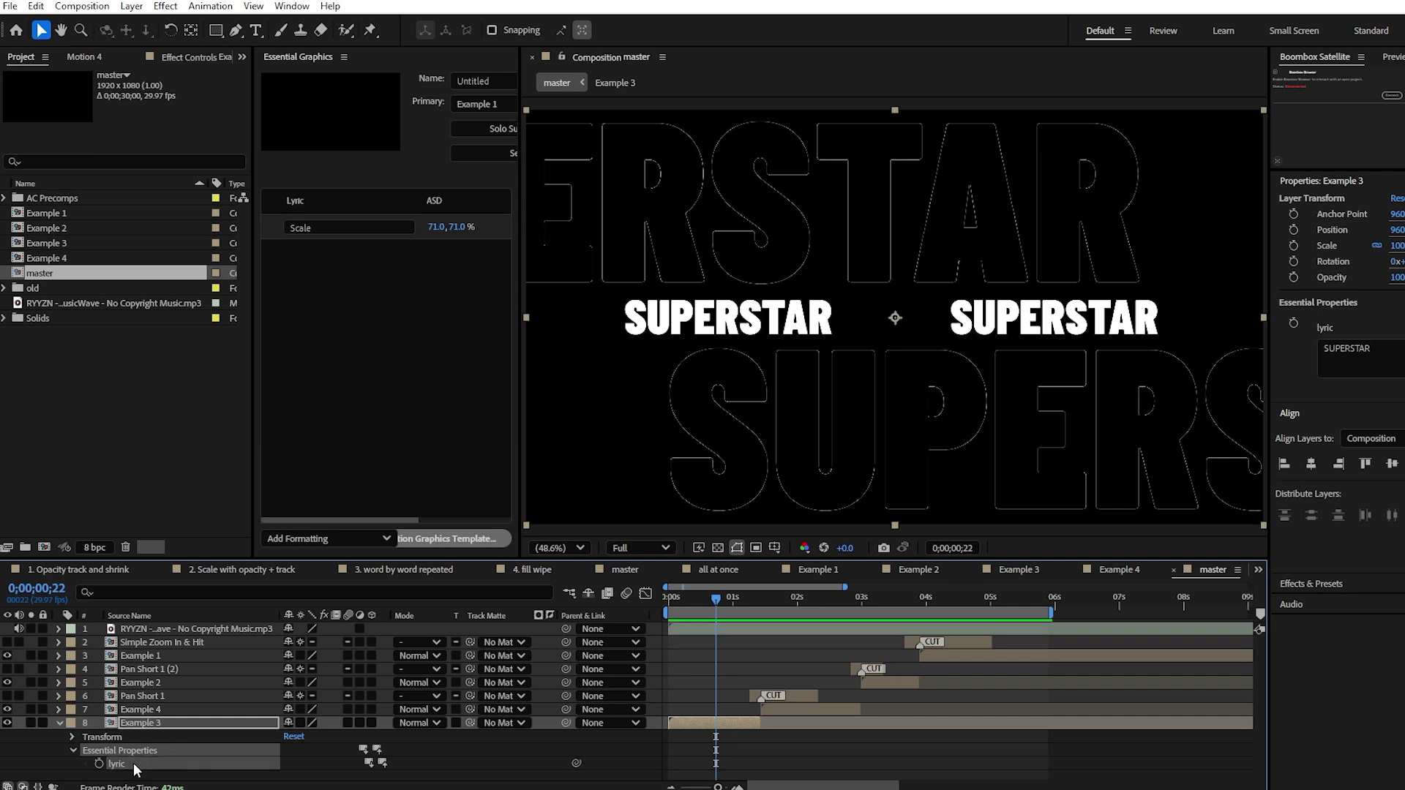
- Change the Example 3 layer's lyric value to "HOTDOGS"
{"action": "right_click", "coordinate": [132, 767]}
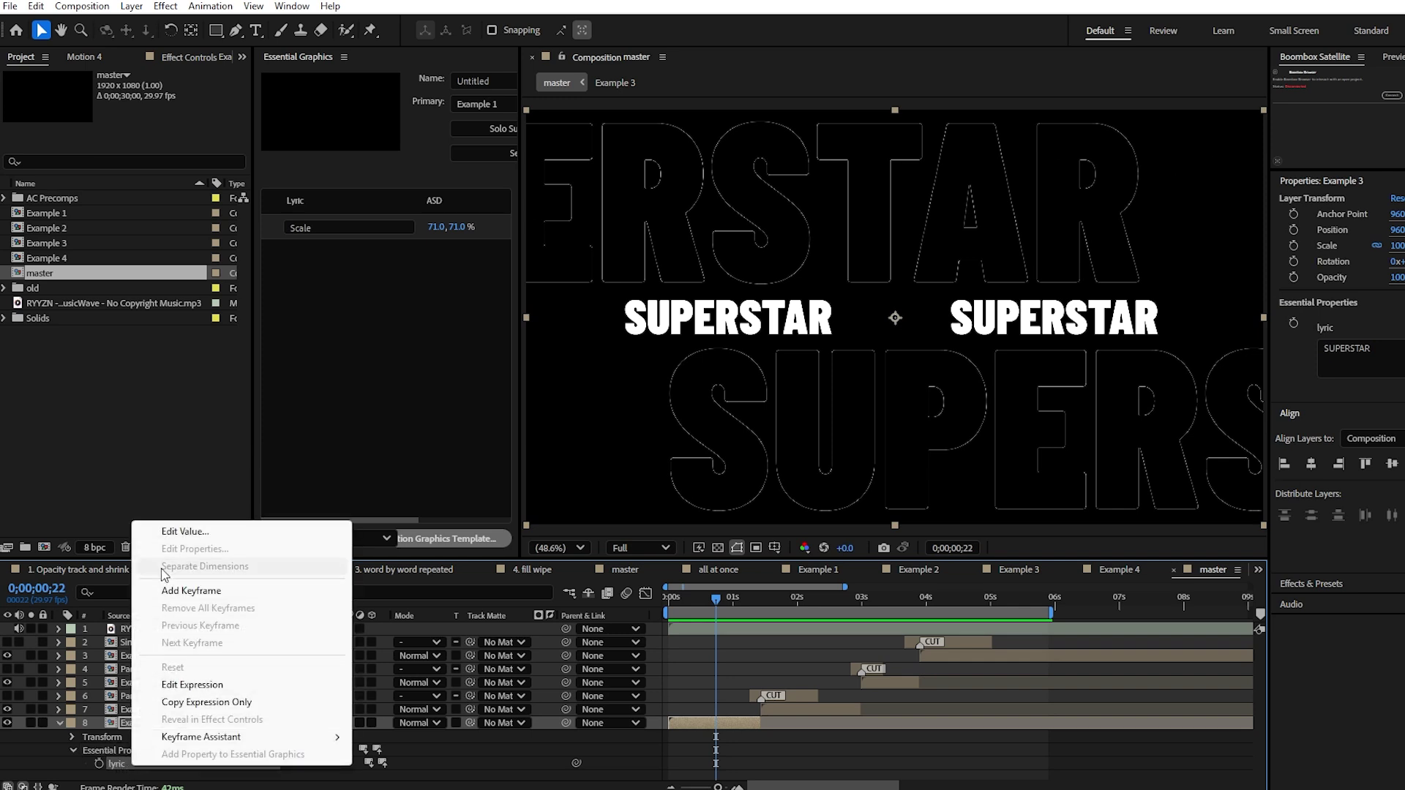
{"action": "left_click", "coordinate": [179, 532]}
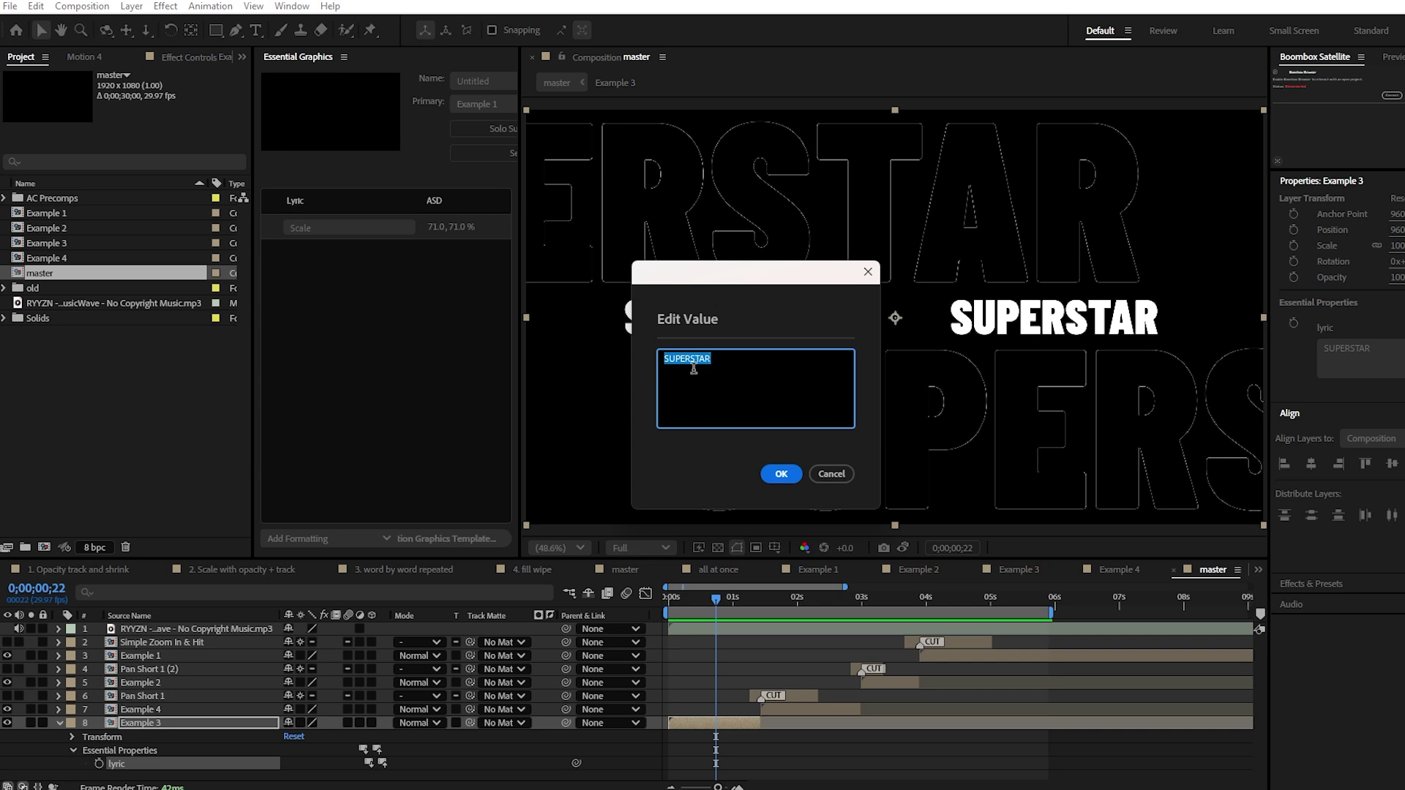
{"action": "left_click", "coordinate": [717, 366]}
{"action": "double_click", "coordinate": [717, 366]}
{"action": "left_click_drag", "start_coordinate": [723, 275], "coordinate": [446, 301]}
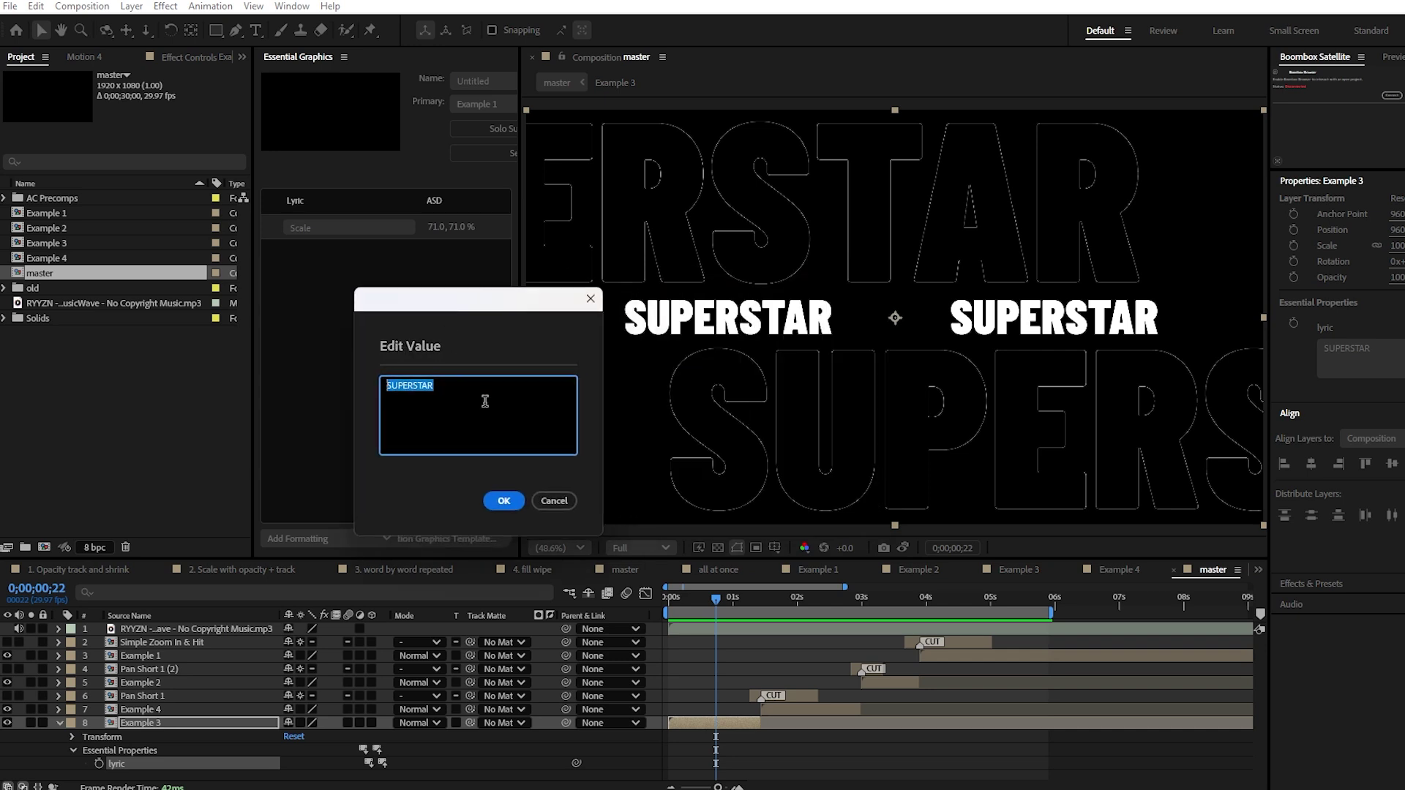
{"action": "left_click", "coordinate": [463, 398]}
{"action": "left_click_drag", "start_coordinate": [454, 379], "coordinate": [369, 391]}
{"action": "type", "text": "HOTDOGS"}
{"action": "left_click", "coordinate": [503, 501]}
- Scrub through the Example 3 section with the changed text and undo the lyric change
{"action": "mouse_move", "coordinate": [738, 598]}
{"action": "left_mouse_down"}
{"action": "mouse_move", "coordinate": [747, 603]}
{"action": "mouse_move", "coordinate": [661, 605]}
{"action": "mouse_move", "coordinate": [730, 602]}
{"action": "left_mouse_up"}
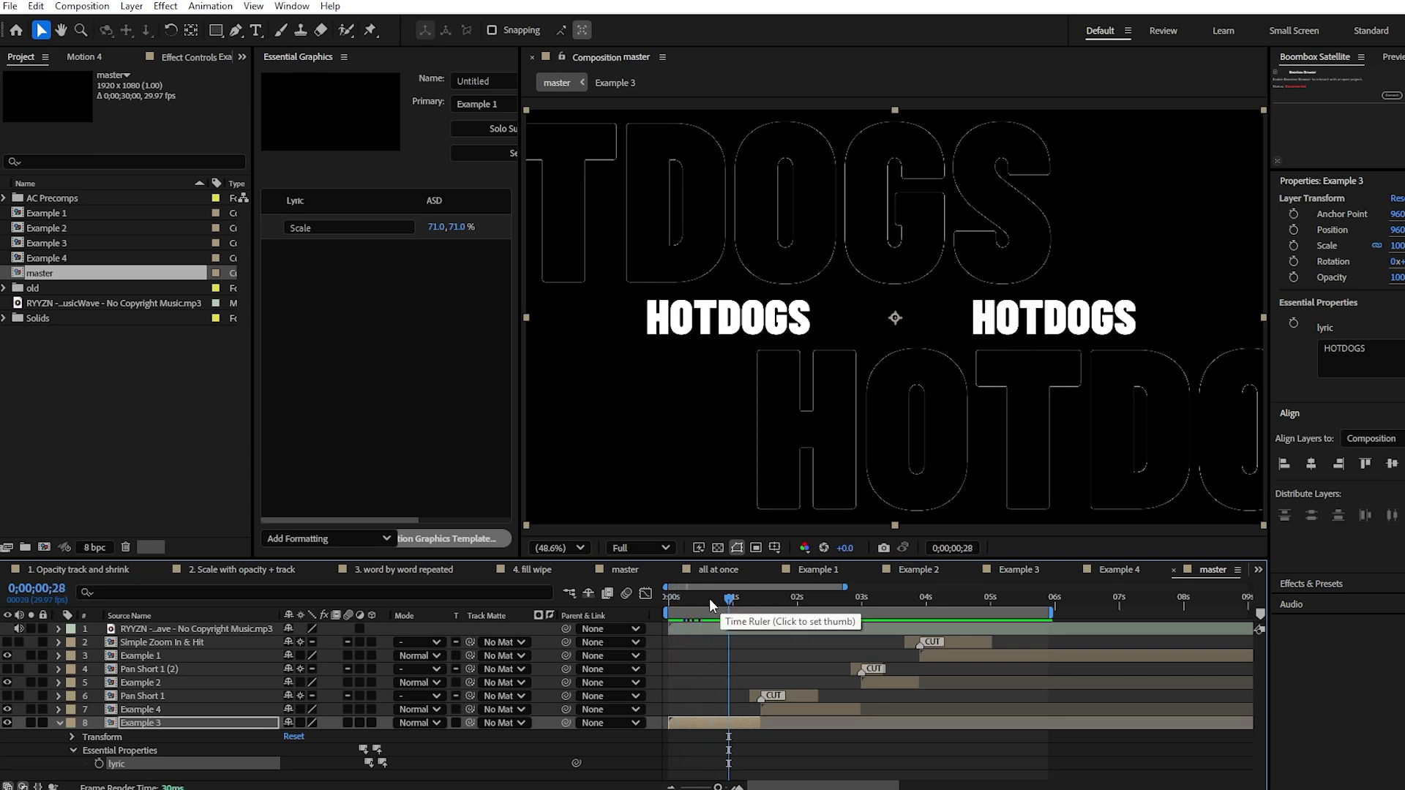
{"action": "mouse_move", "coordinate": [729, 603]}
{"action": "left_mouse_down"}
{"action": "mouse_move", "coordinate": [746, 603]}
{"action": "mouse_move", "coordinate": [705, 601]}
{"action": "left_mouse_up"}
{"action": "left_click", "coordinate": [720, 599]}
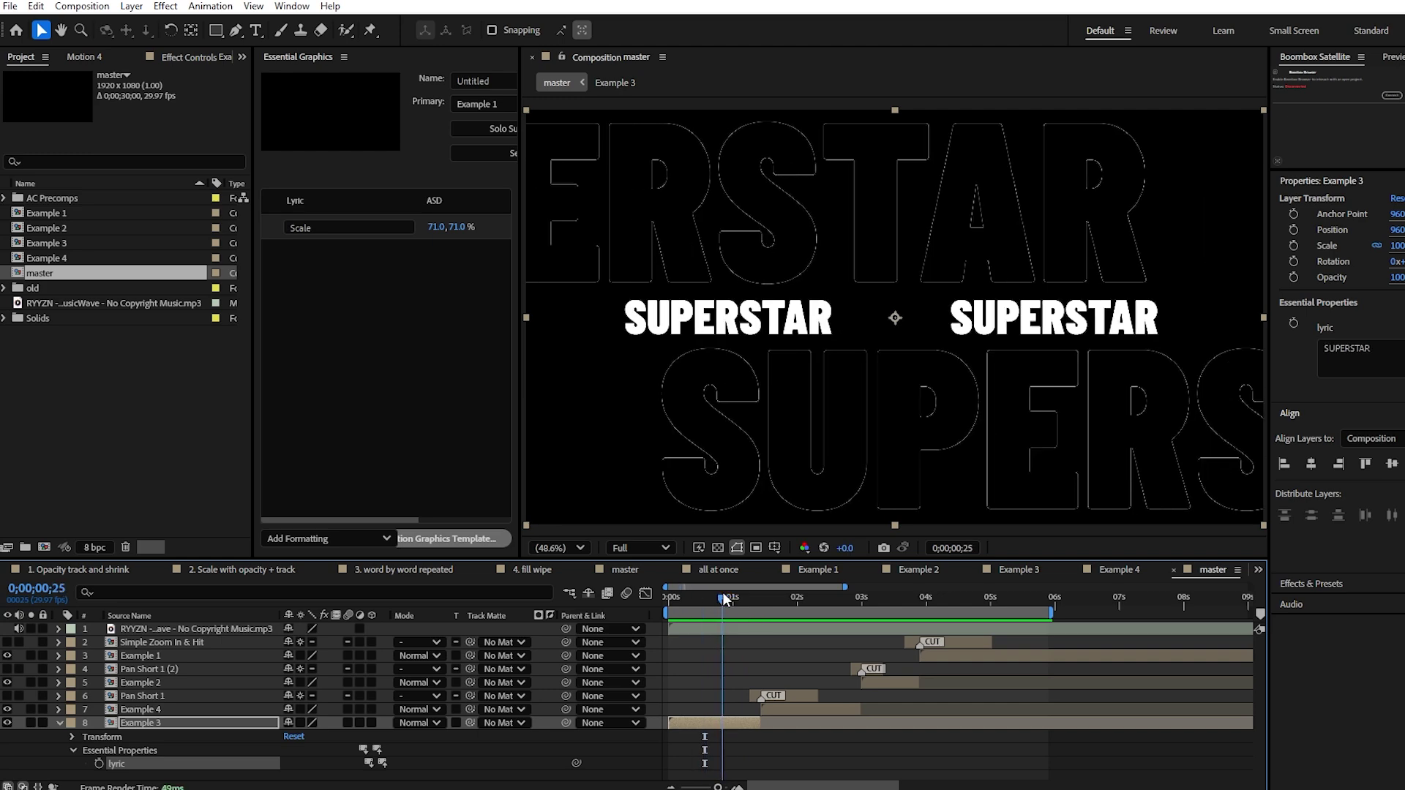
- Look at the Time Stretch settings of the Example 3 layer and close them without changes
{"action": "right_click", "coordinate": [720, 722]}
{"action": "mouse_move", "coordinate": [765, 335]}
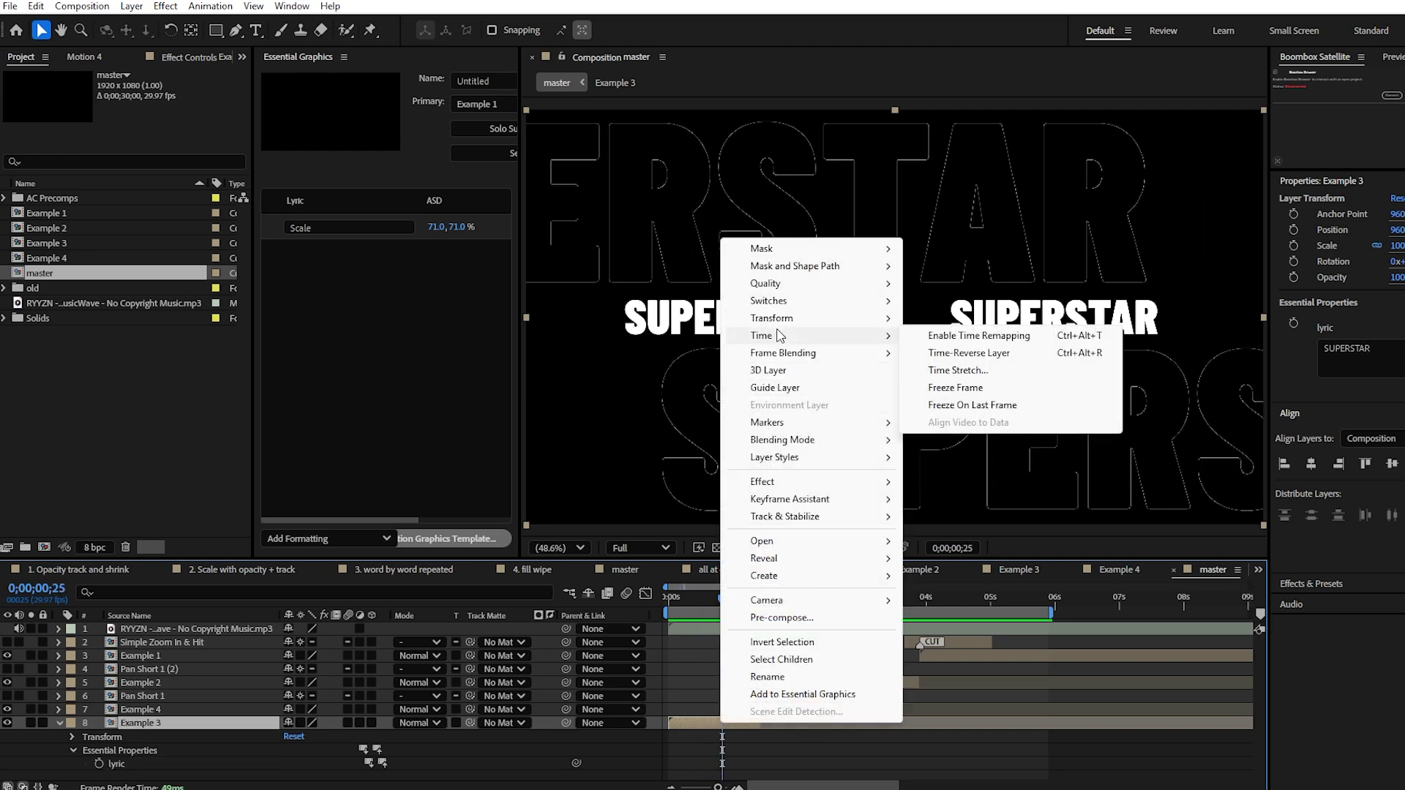
{"action": "left_click", "coordinate": [957, 370]}
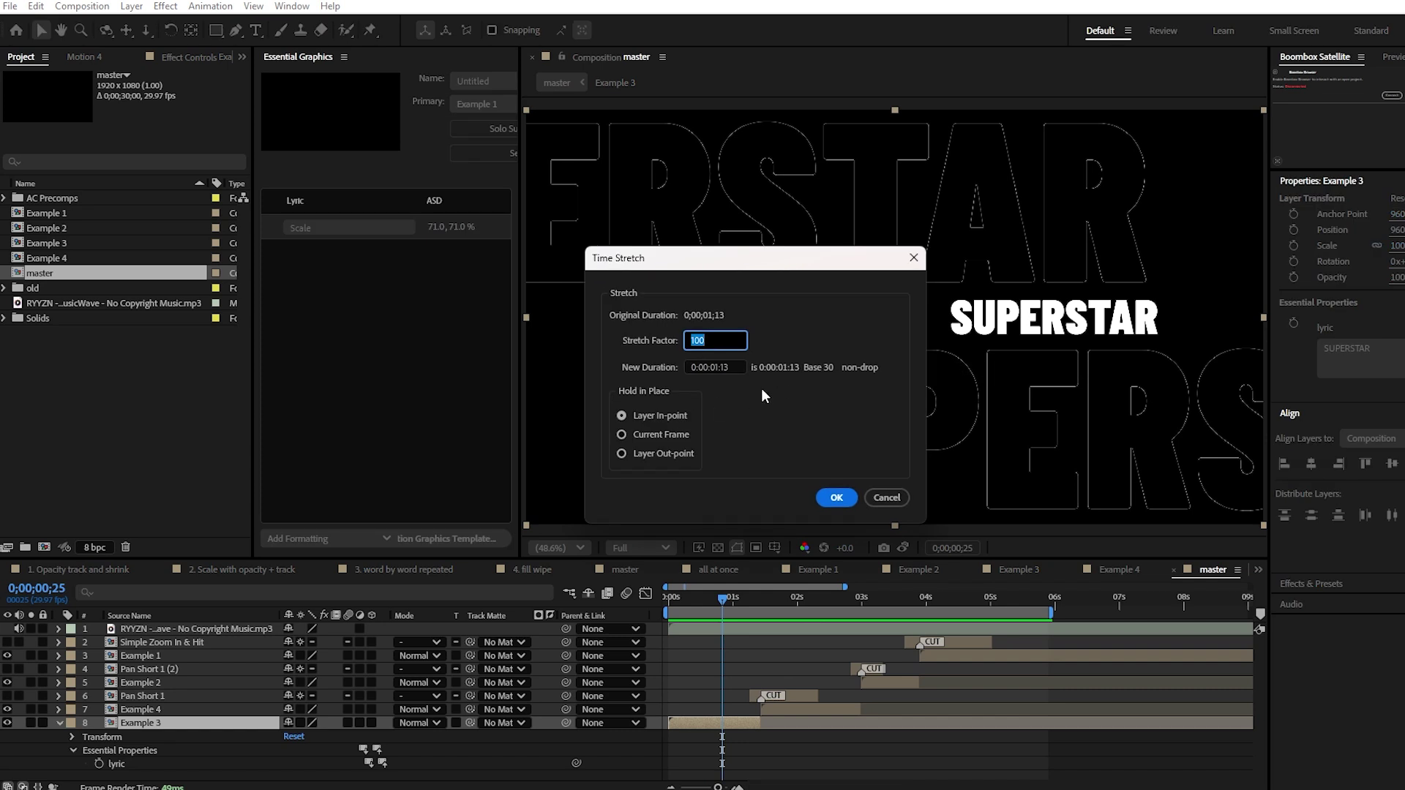
{"action": "left_click", "coordinate": [878, 497]}
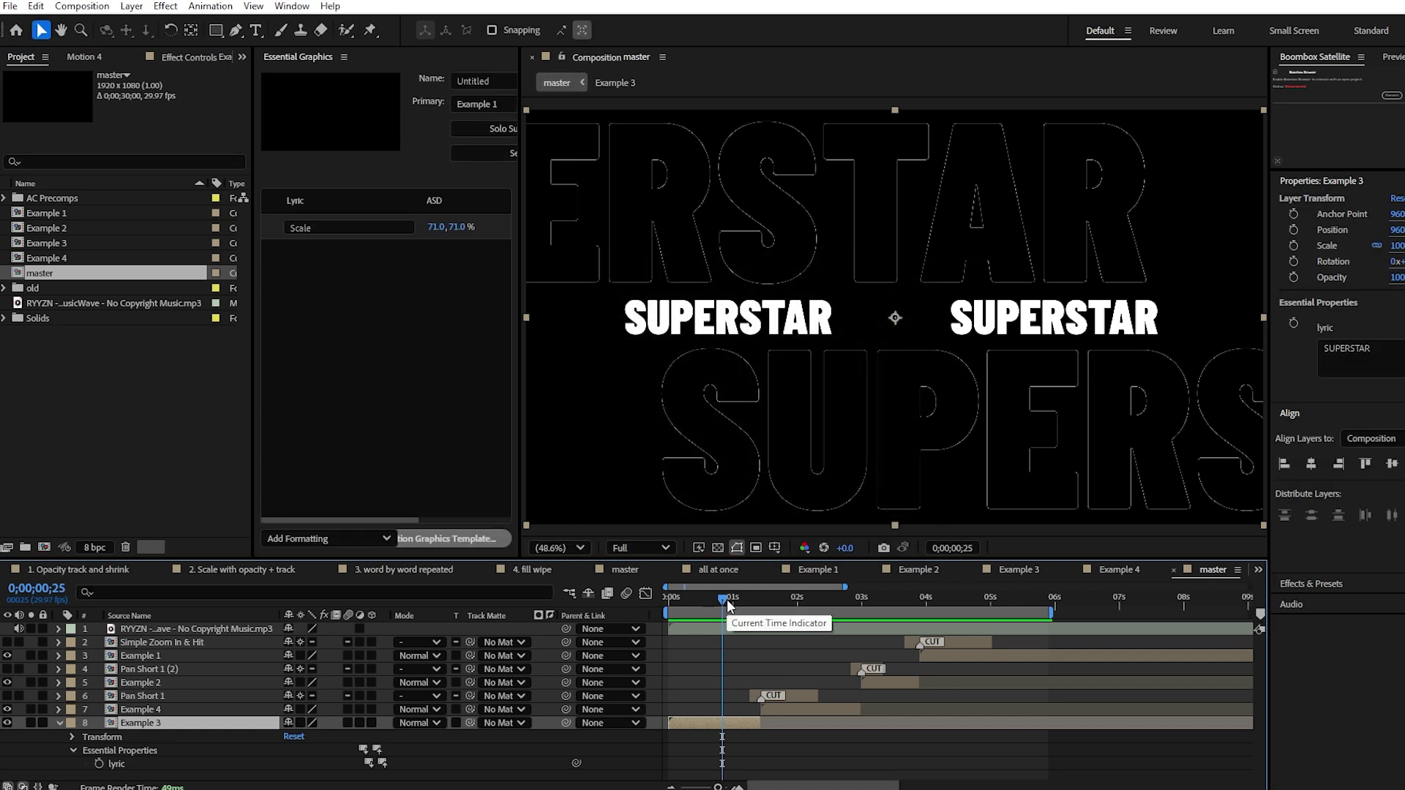
- At 0;00;04;20, open the Example 1 layer's composition and examine the scale properties of Null 2 and HOLMES MOTION
{"action": "left_click_drag", "start_coordinate": [722, 599], "coordinate": [968, 599]}
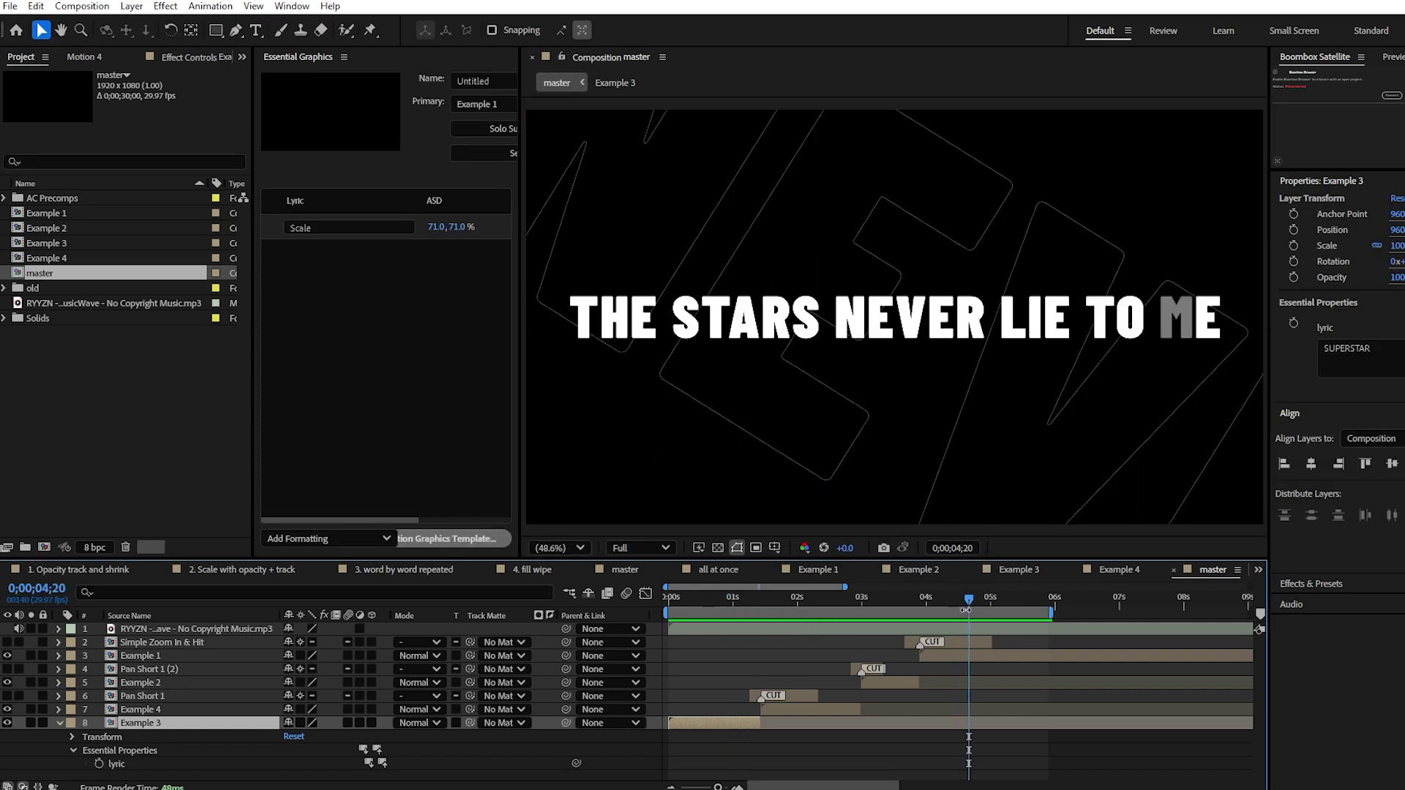
{"action": "left_click", "coordinate": [955, 656]}
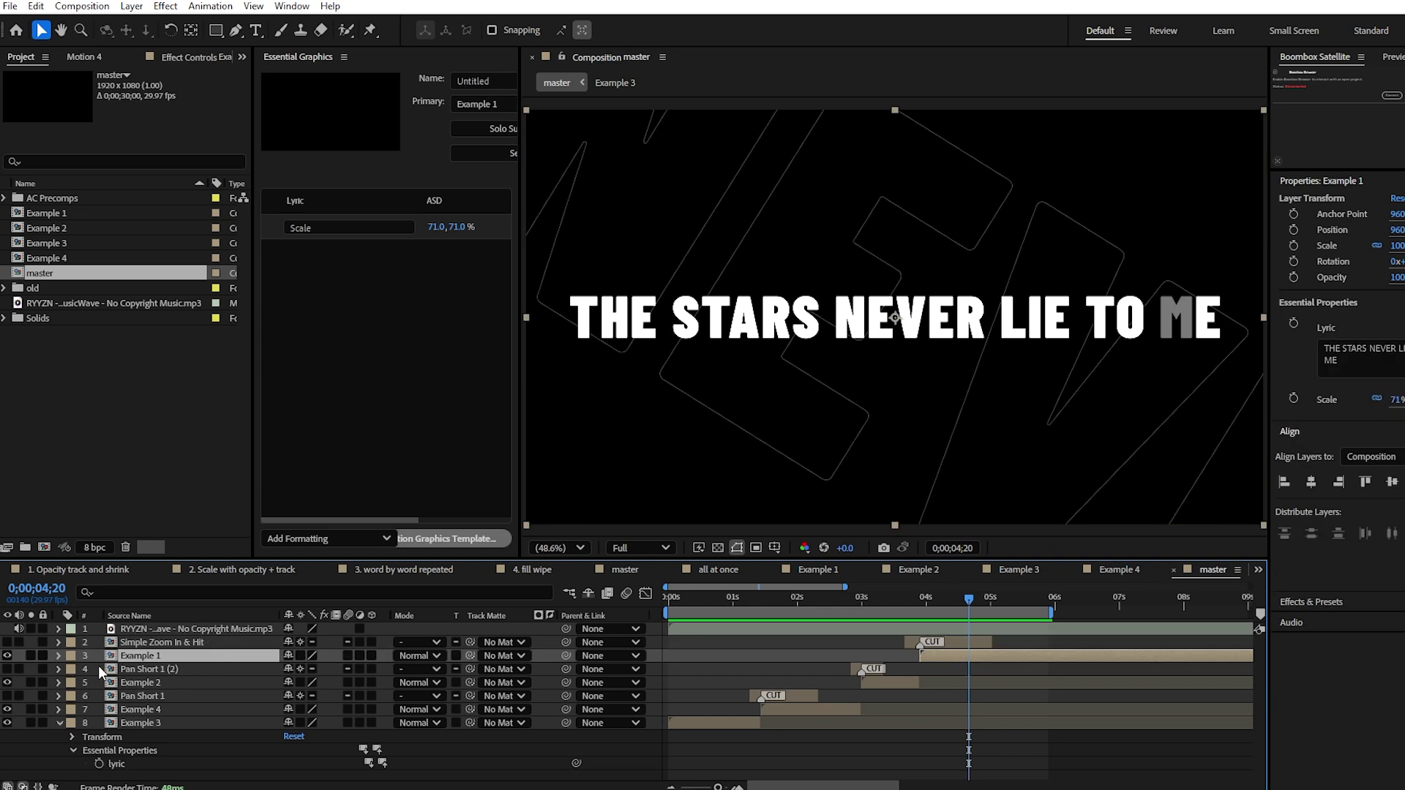
{"action": "double_click", "coordinate": [130, 655]}
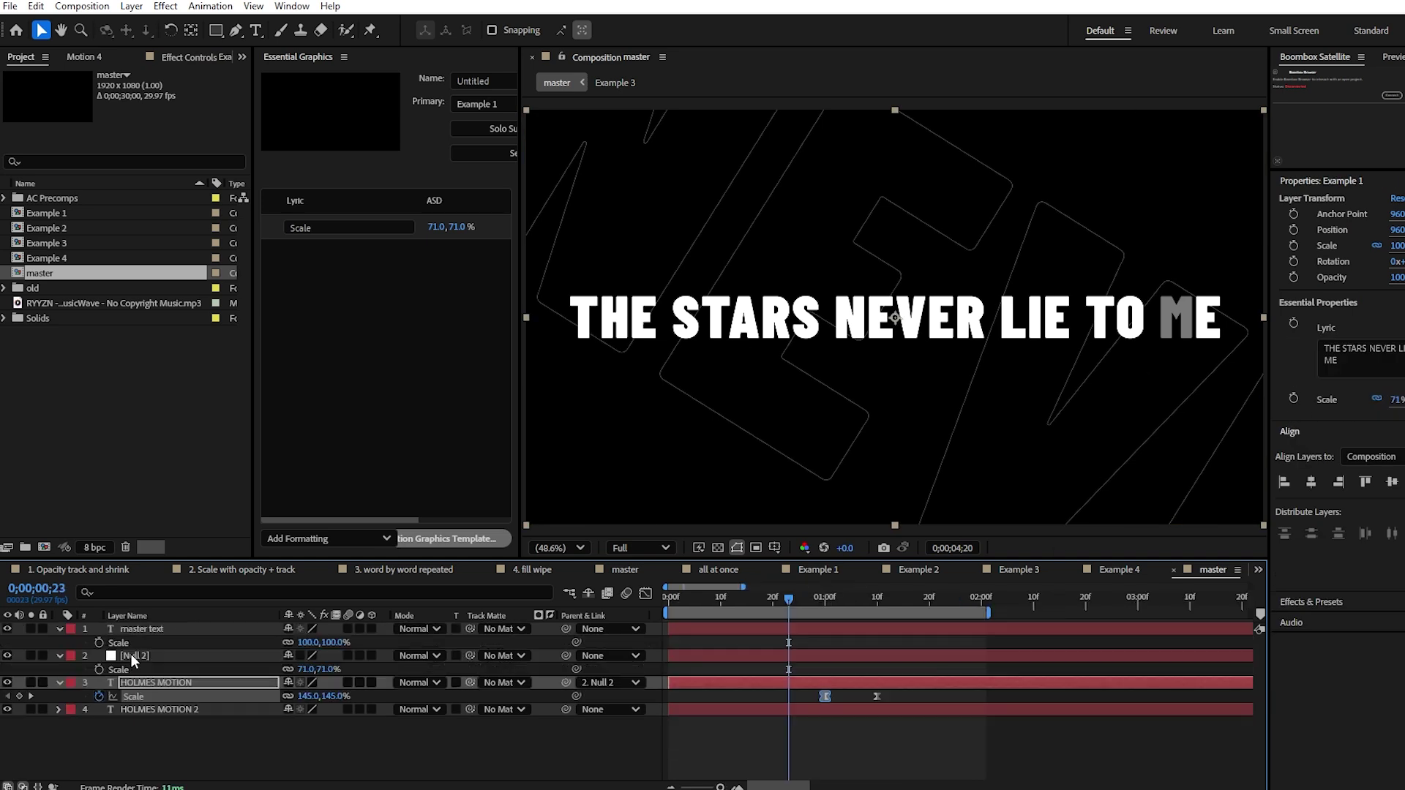
{"action": "left_click", "coordinate": [141, 657]}
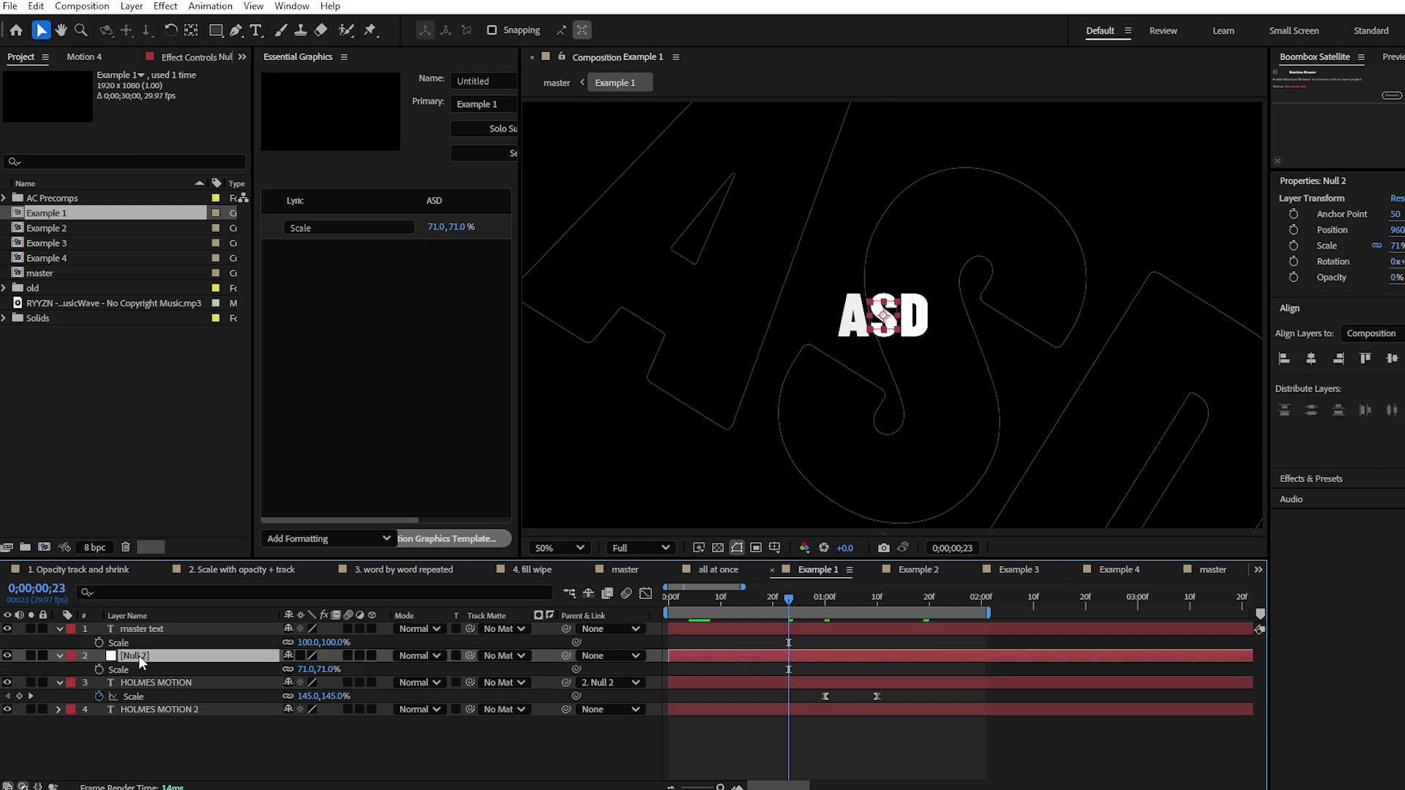
{"action": "left_click", "coordinate": [138, 691]}
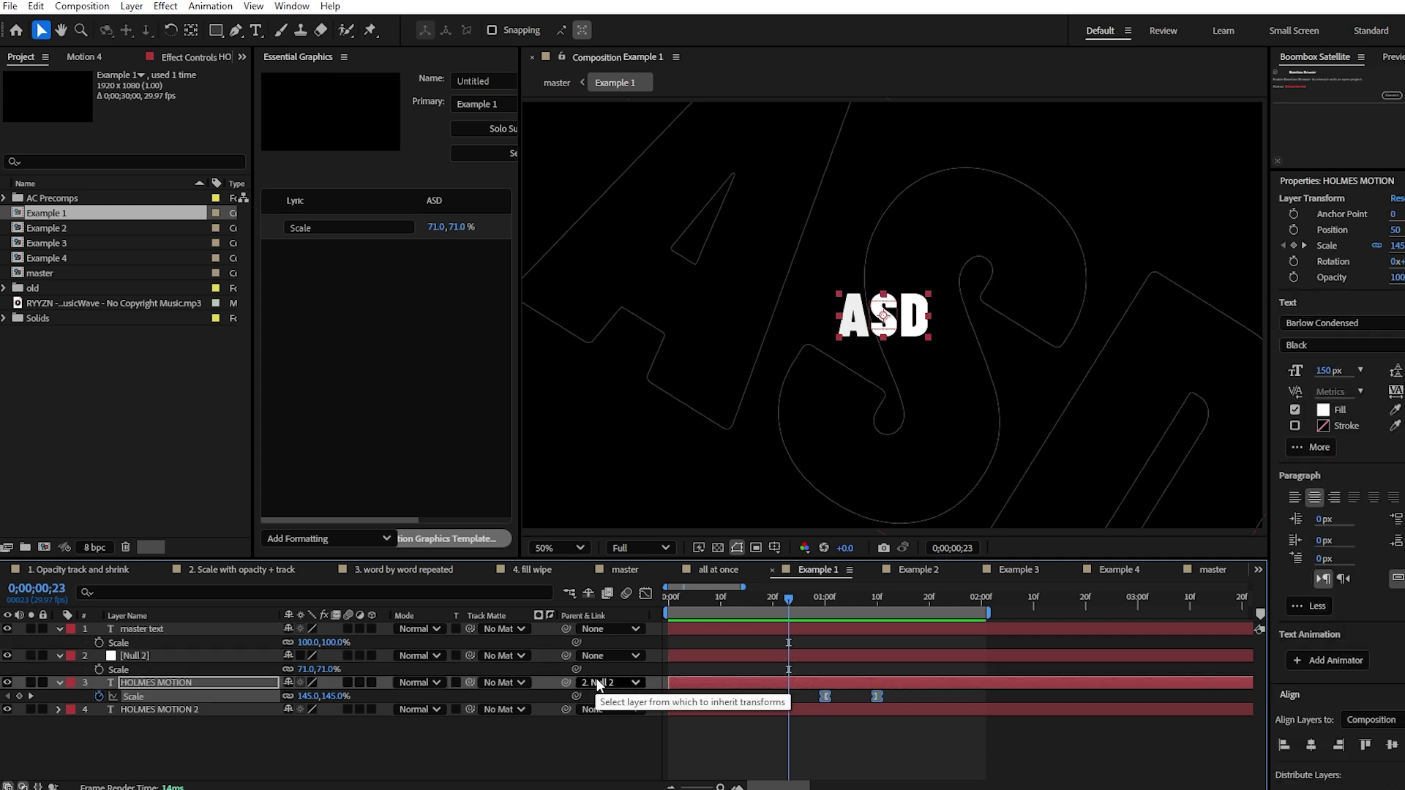
{"action": "left_click", "coordinate": [223, 658]}
{"action": "key", "text": "Return"}
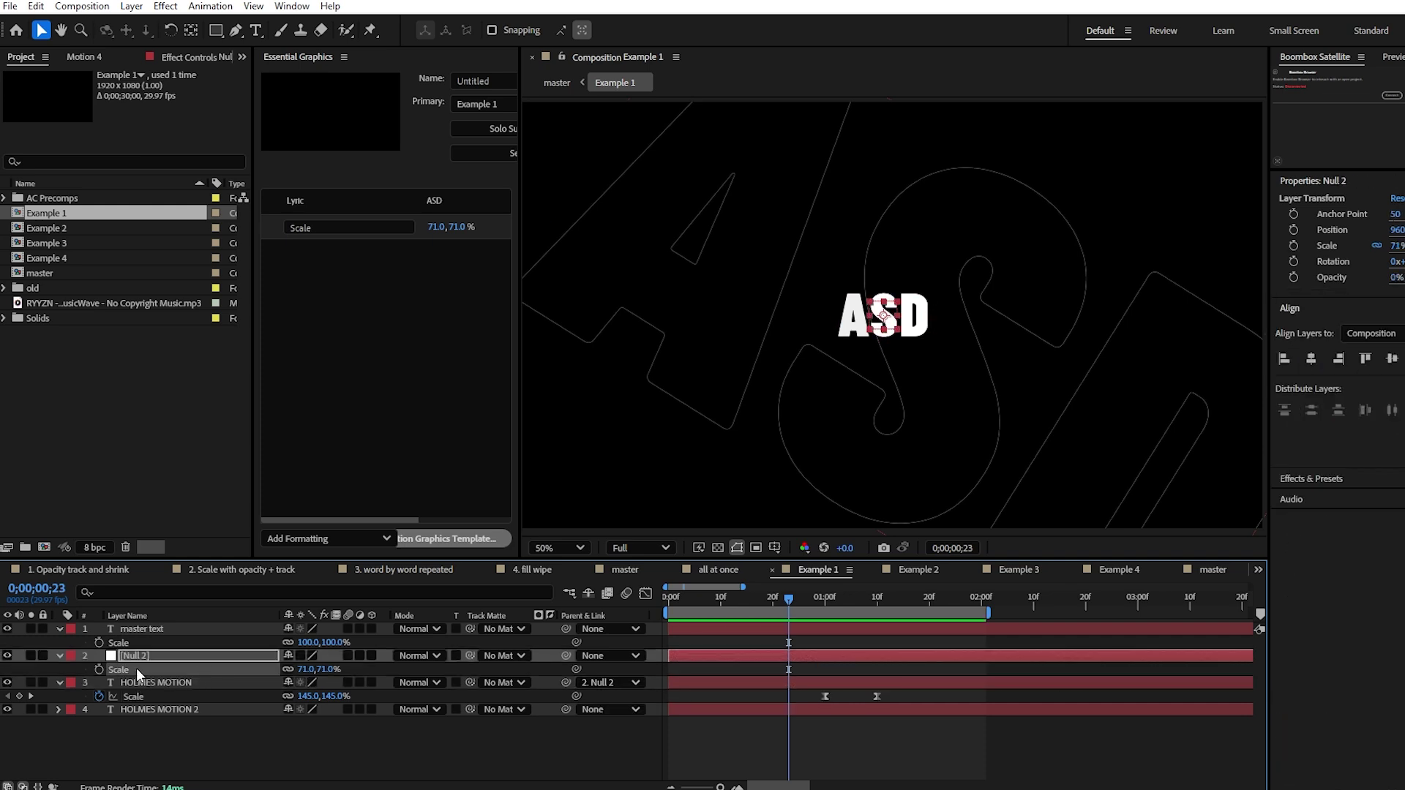
{"action": "left_click", "coordinate": [351, 310]}
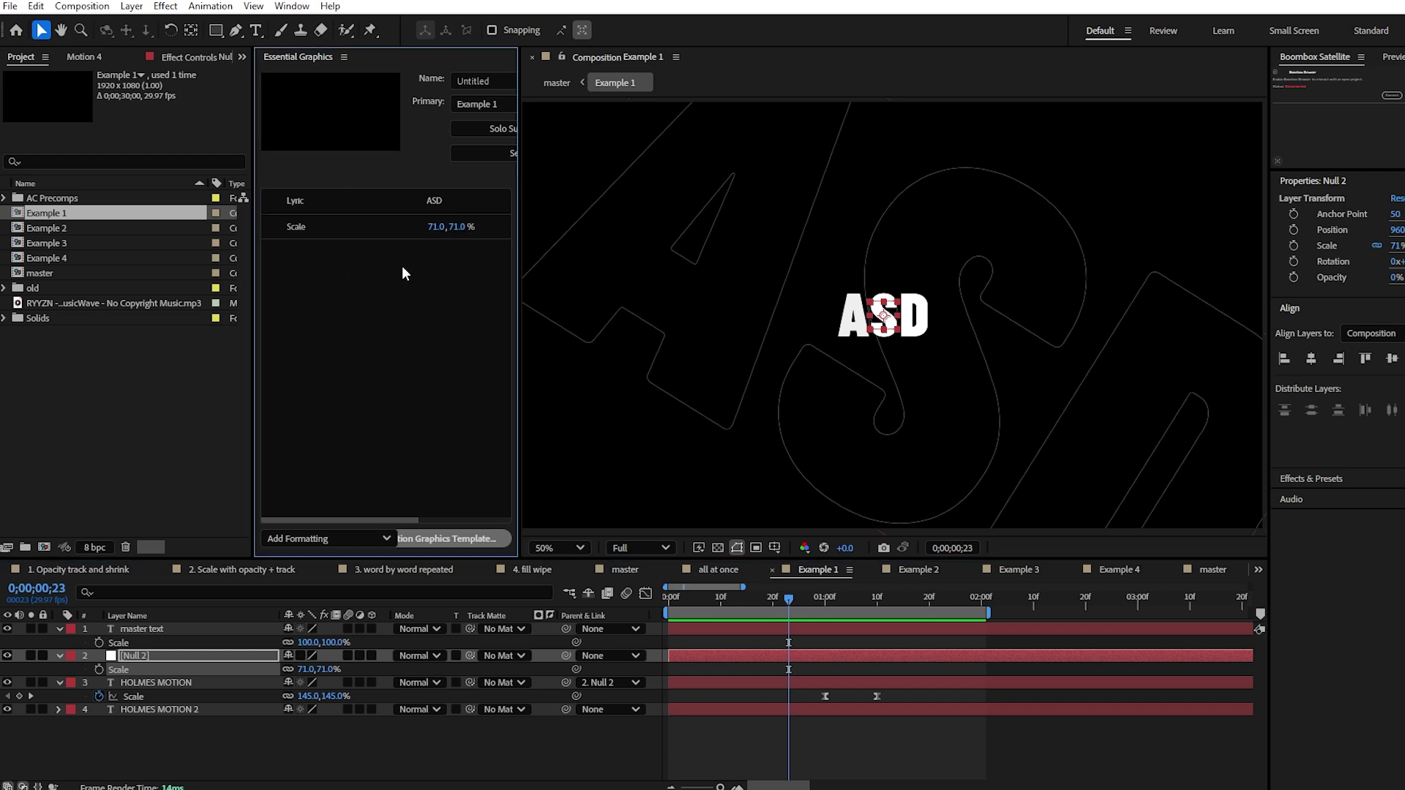
- Back in the master composition, try a 68% Scale essential property on the Example 1 layer and undo it
{"action": "double_click", "coordinate": [55, 275]}
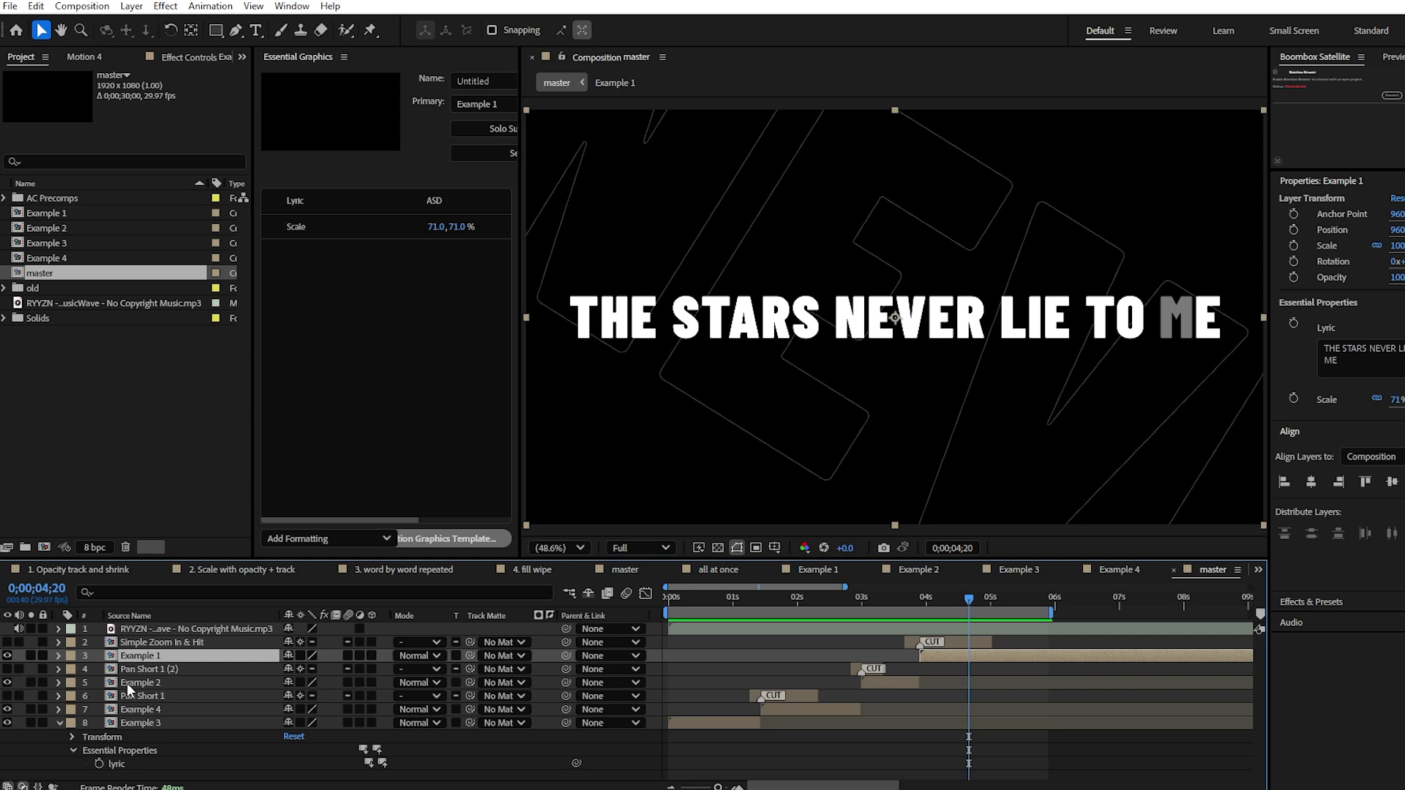
{"action": "left_click", "coordinate": [59, 655]}
{"action": "mouse_move", "coordinate": [306, 713]}
{"action": "left_mouse_down"}
{"action": "mouse_move", "coordinate": [324, 711]}
{"action": "mouse_move", "coordinate": [304, 710]}
{"action": "left_mouse_up"}
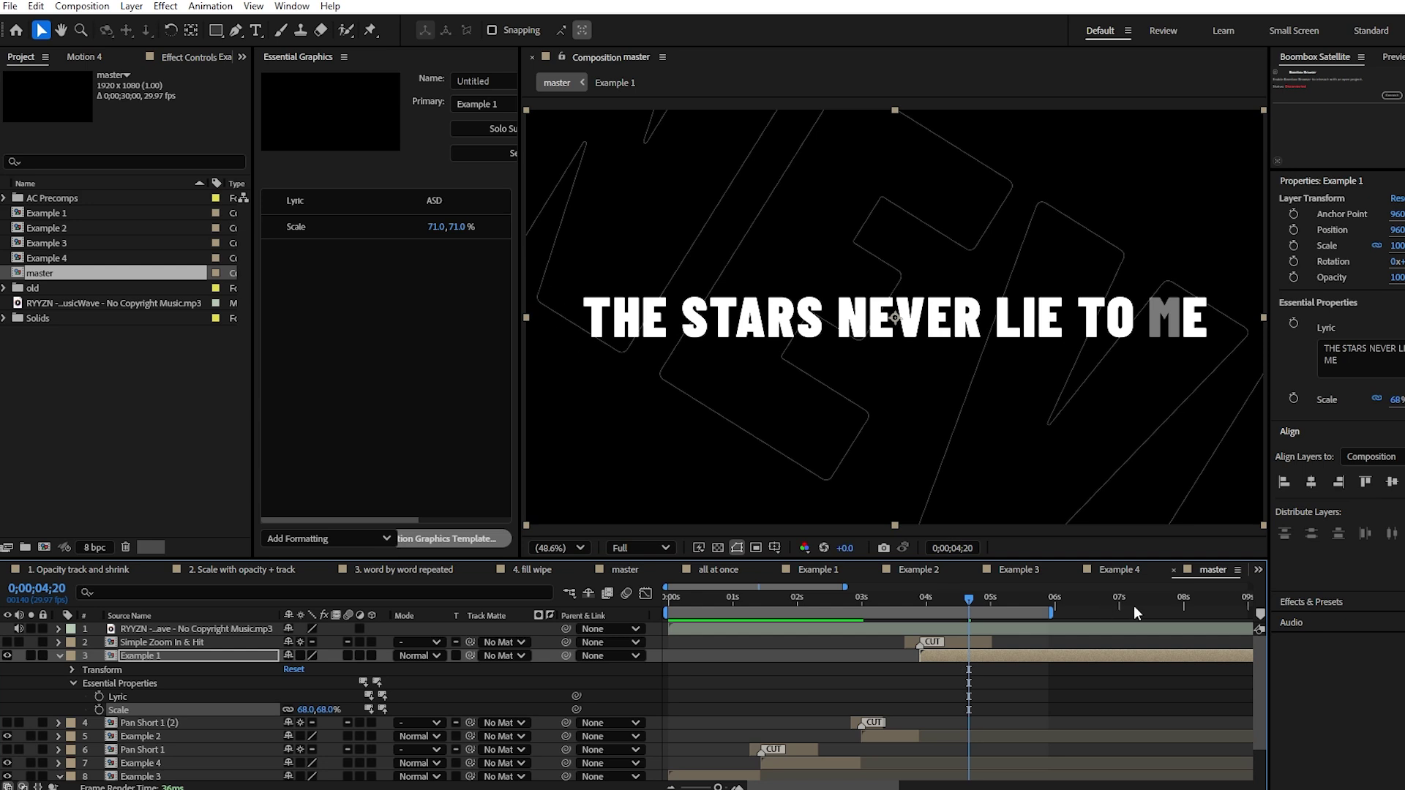
{"action": "key", "text": "ctrl+z"}
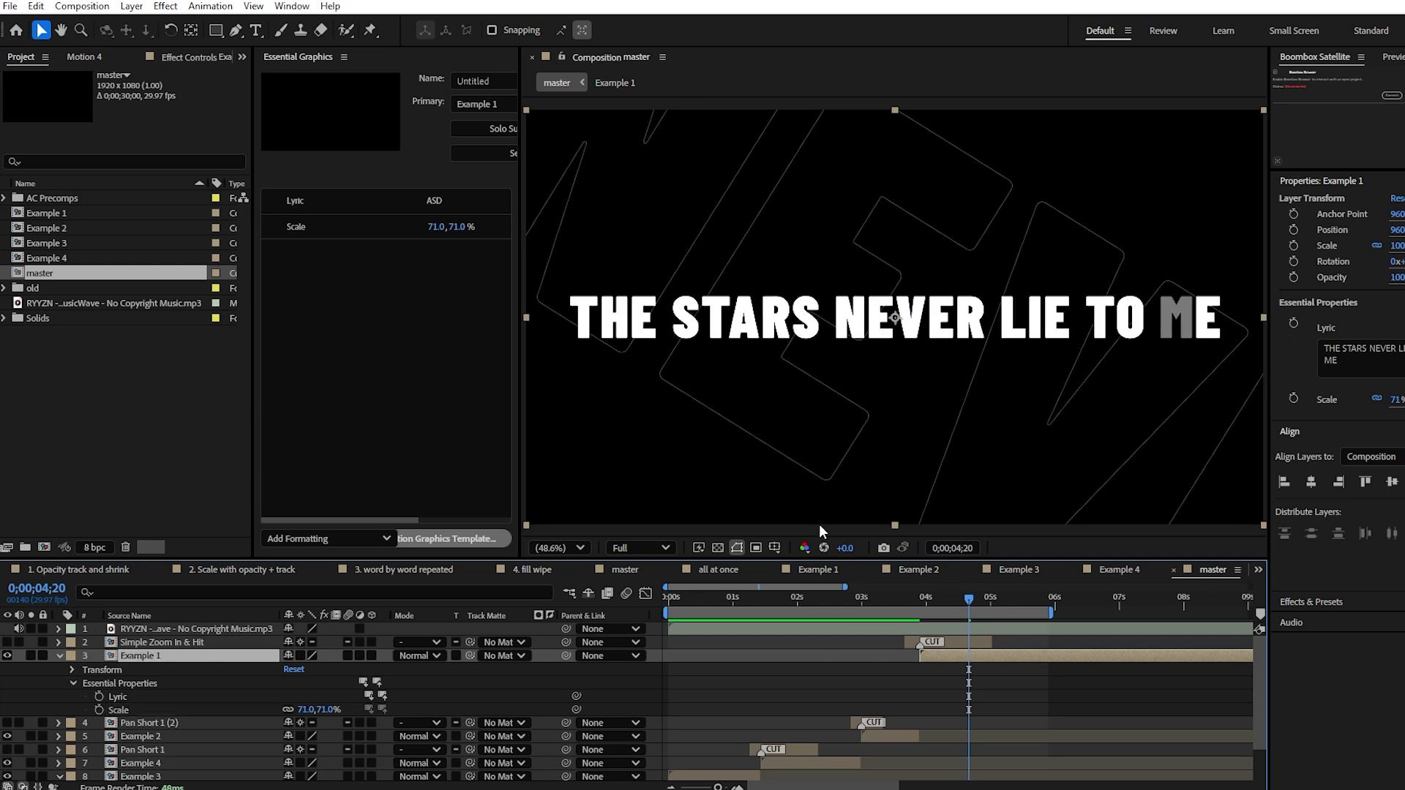
- Scrub the master composition around 0;00;04;24 to examine the Example 1 lyric animation and the layer stack
{"action": "left_click_drag", "start_coordinate": [924, 594], "coordinate": [982, 594]}
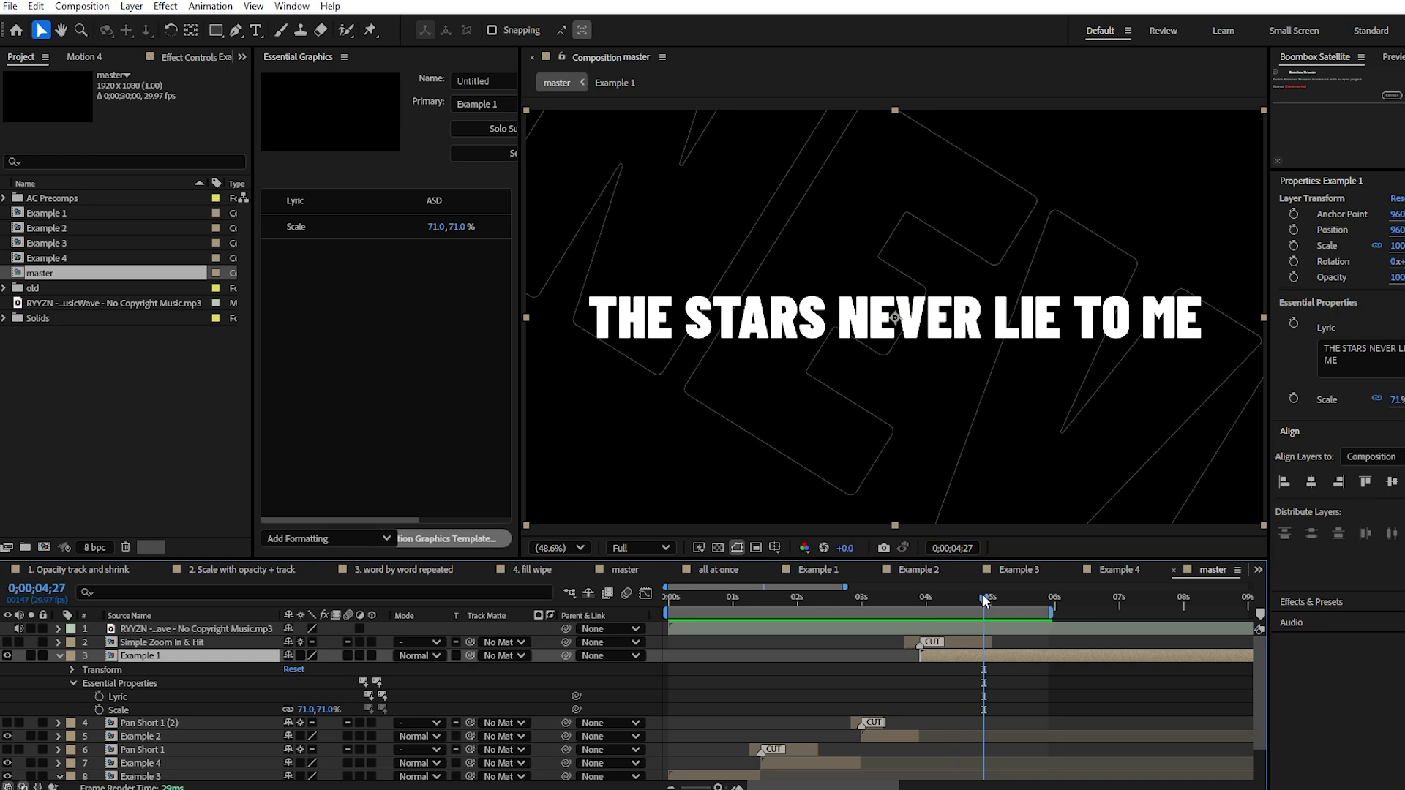
{"action": "mouse_move", "coordinate": [982, 598]}
{"action": "left_mouse_down"}
{"action": "mouse_move", "coordinate": [968, 603]}
{"action": "mouse_move", "coordinate": [978, 608]}
{"action": "left_mouse_up"}
{"action": "scroll", "coordinate": [905, 660], "scroll_direction": "down", "scroll_amount": 1}
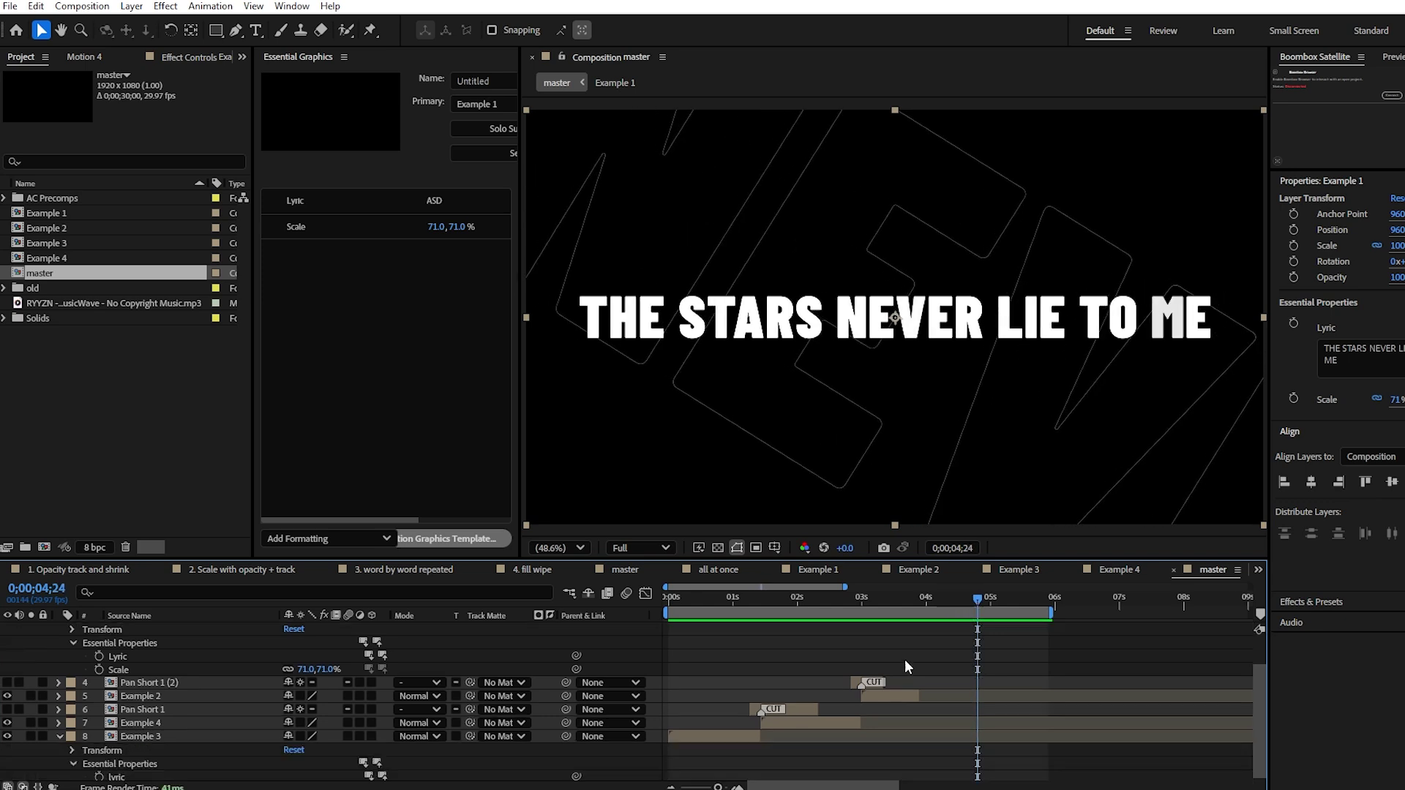
{"action": "scroll", "coordinate": [823, 710], "scroll_direction": "up", "scroll_amount": 1}
- Show the Pan Short 1, Pan Short 1 (2) and Simple Zoom In & Hit layers again and return to 0;00;00;00
{"action": "left_click", "coordinate": [800, 750]}
{"action": "left_click", "coordinate": [8, 751]}
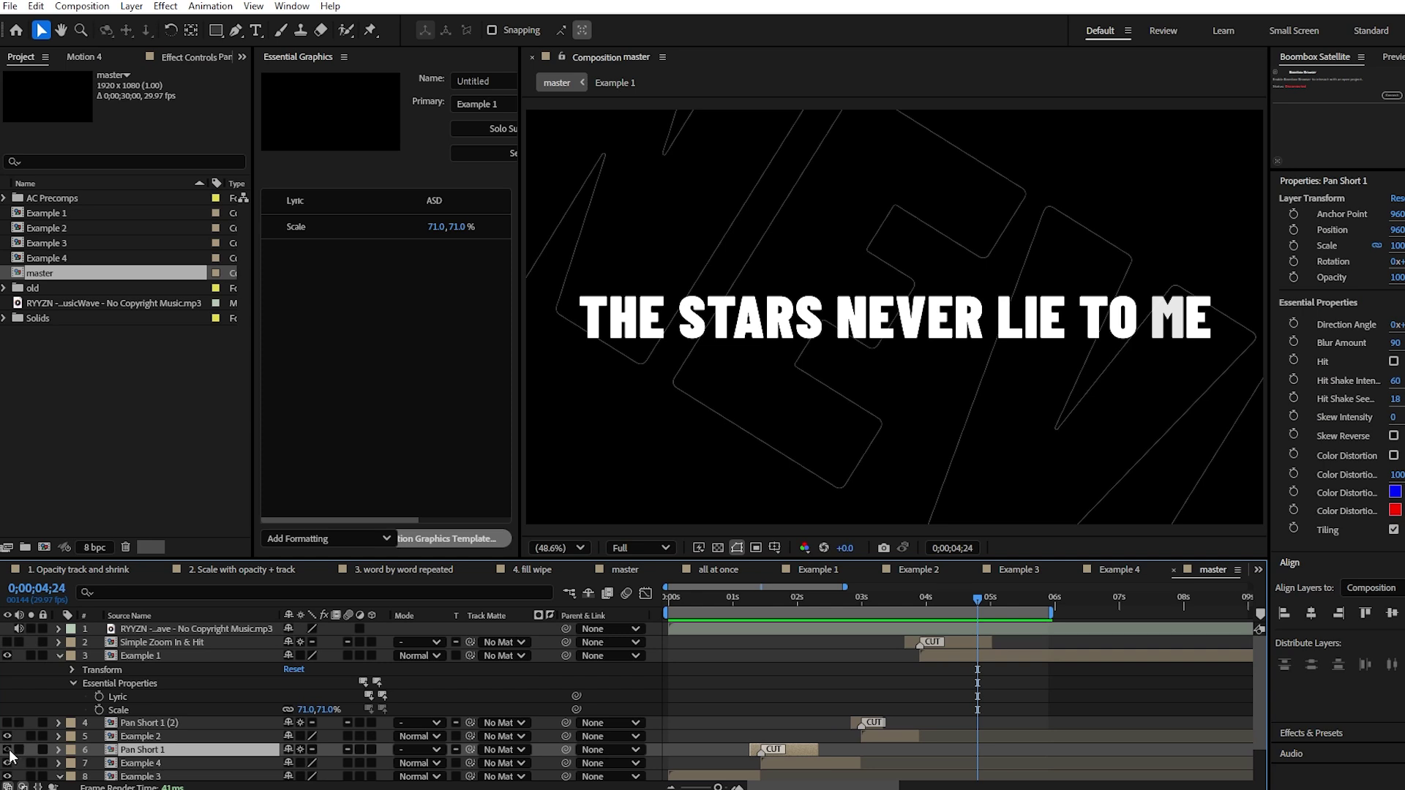
{"action": "left_click_drag", "start_coordinate": [857, 600], "coordinate": [868, 599]}
{"action": "left_click", "coordinate": [8, 723]}
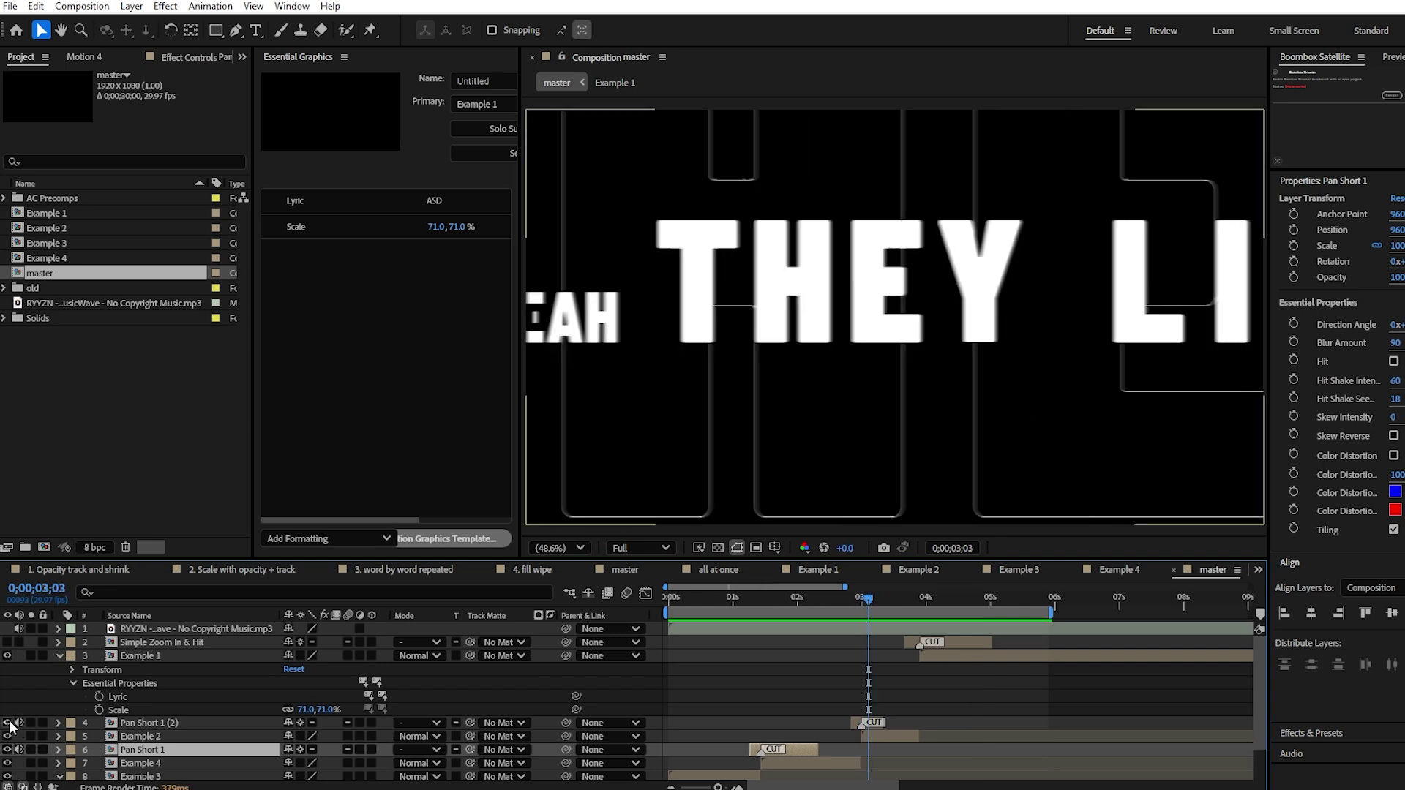
{"action": "left_click", "coordinate": [9, 643]}
{"action": "left_click", "coordinate": [20, 642]}
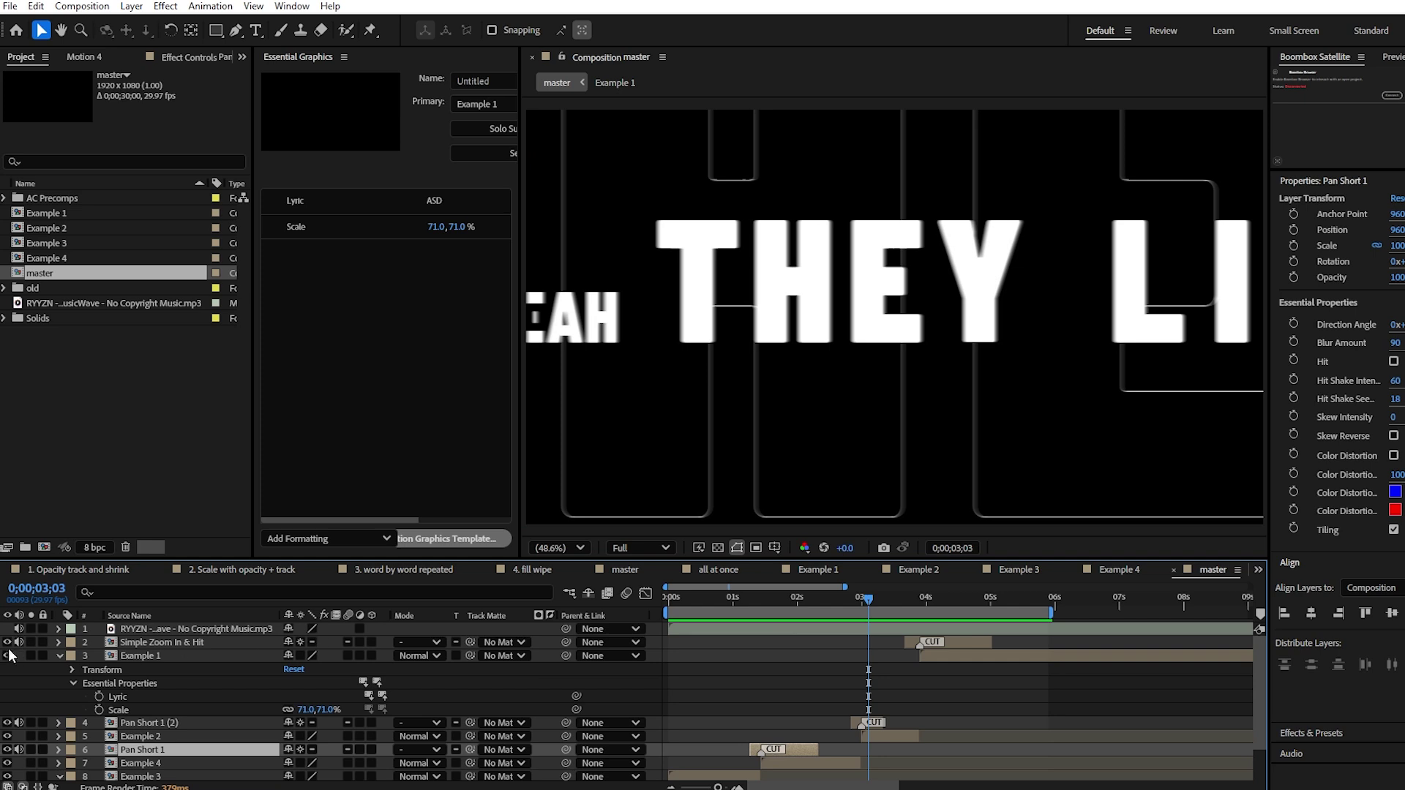
{"action": "left_click", "coordinate": [719, 606]}
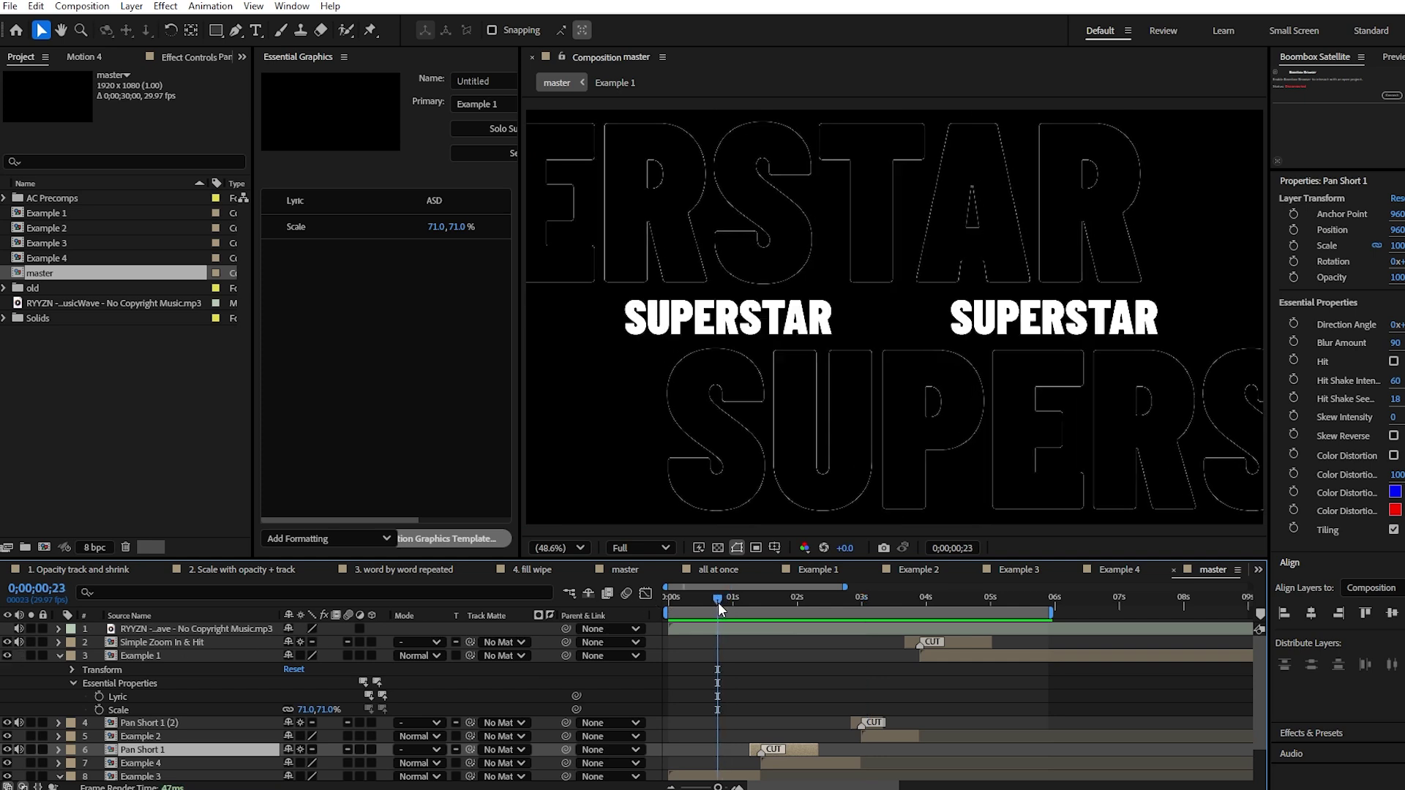
{"action": "left_click", "coordinate": [711, 606]}
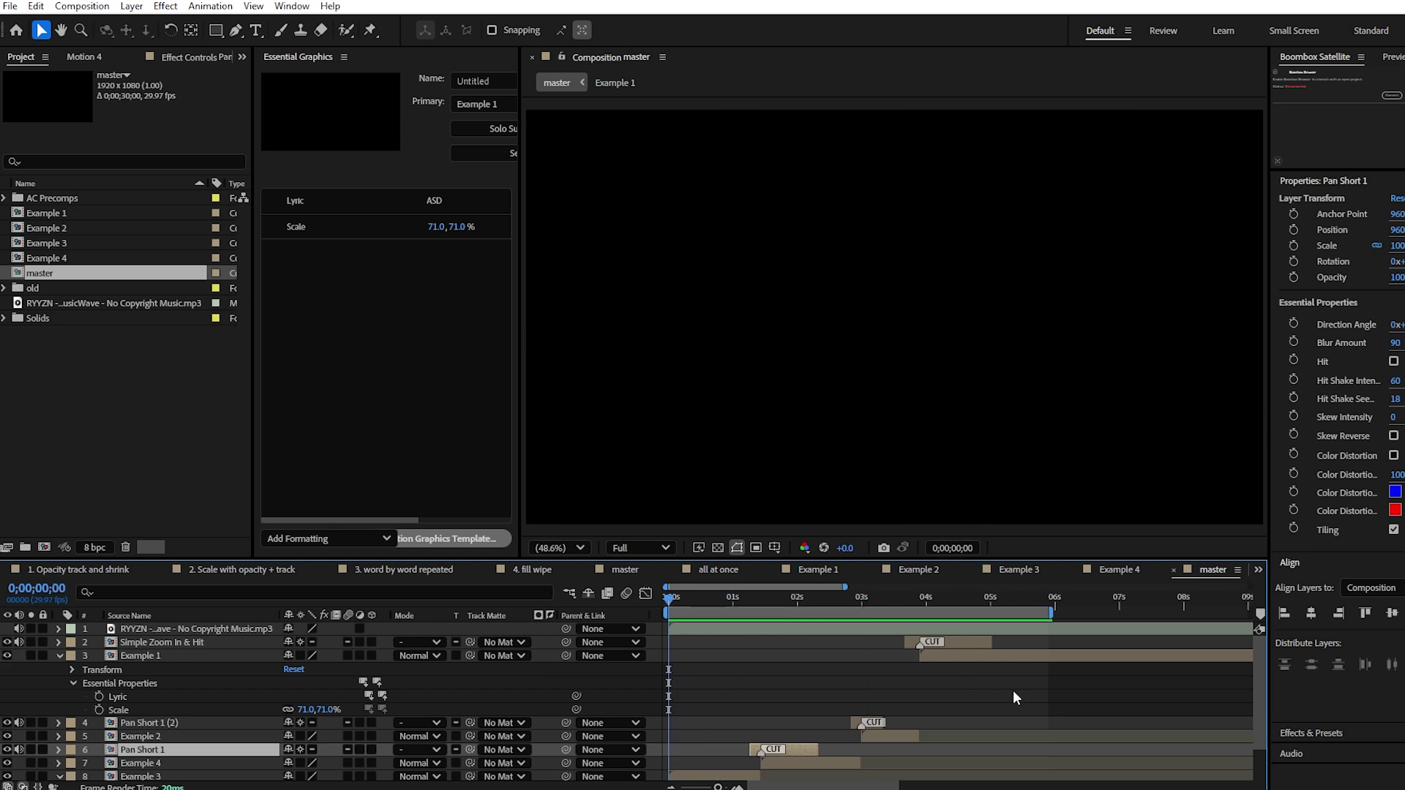